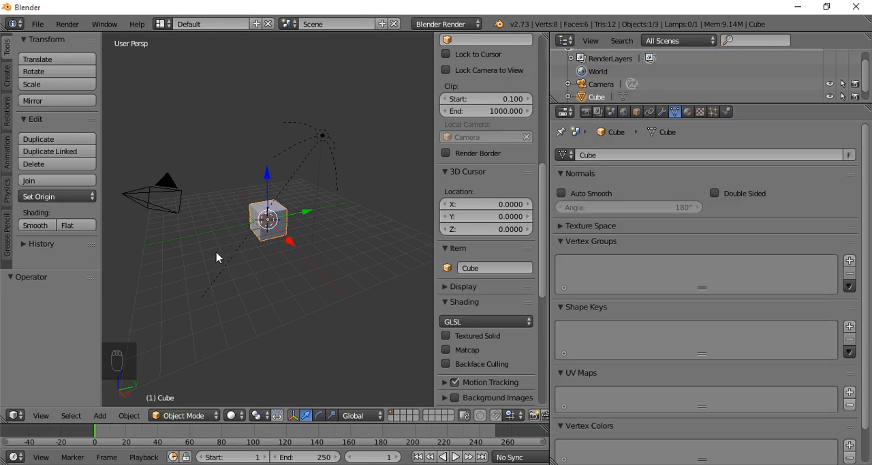
# - Show the cube's modifier settings and look through the available modifier types
pyautogui.moveTo(216, 255); pyautogui.dragTo(334, 252, button='middle')
pyautogui.scroll(7, 320, 250)
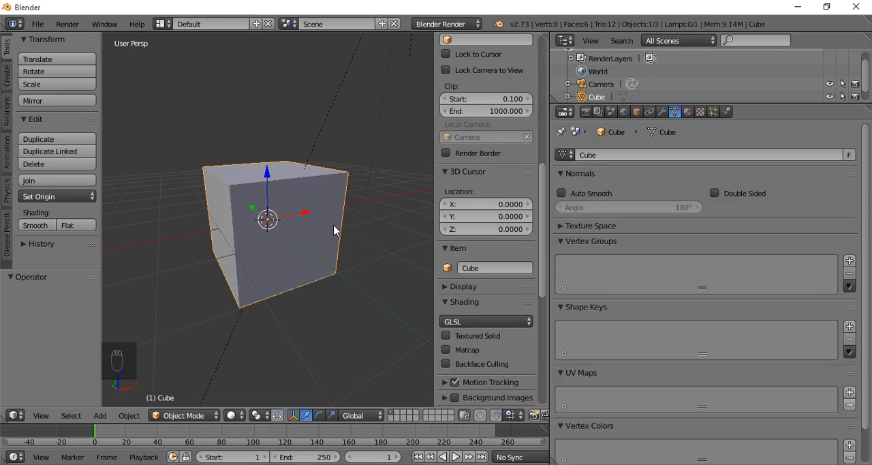
pyautogui.moveTo(334, 230); pyautogui.dragTo(250, 257, button='middle')
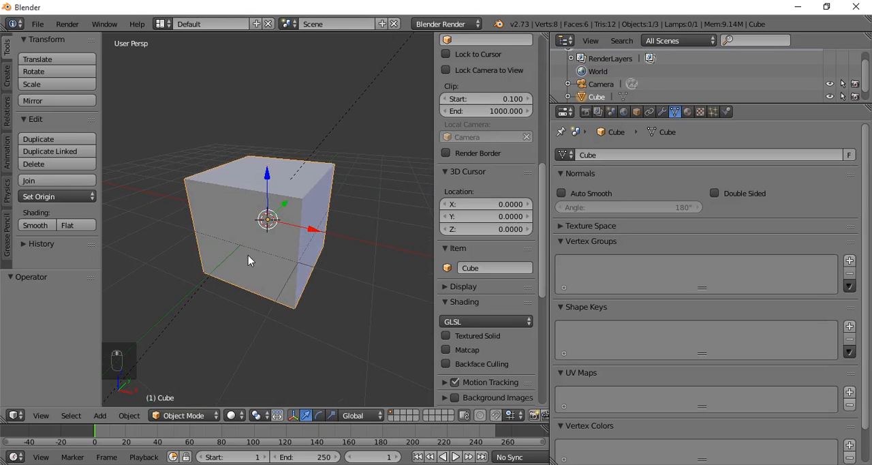
pyautogui.click(662, 112)
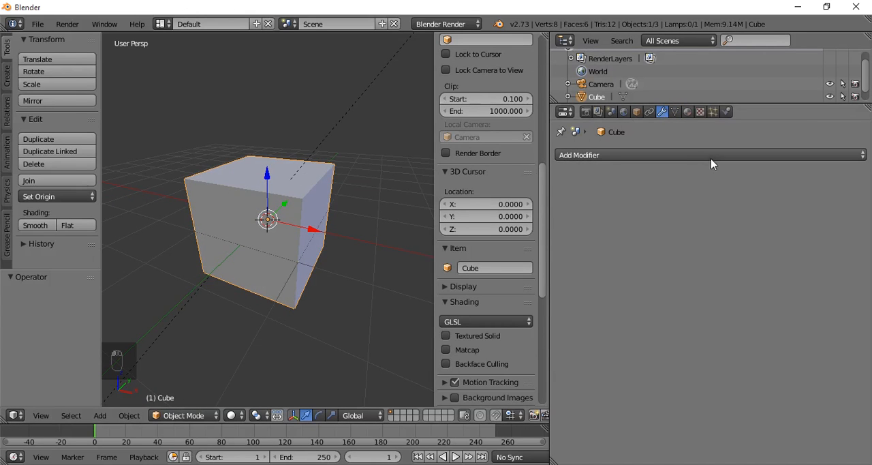
pyautogui.click(684, 155)
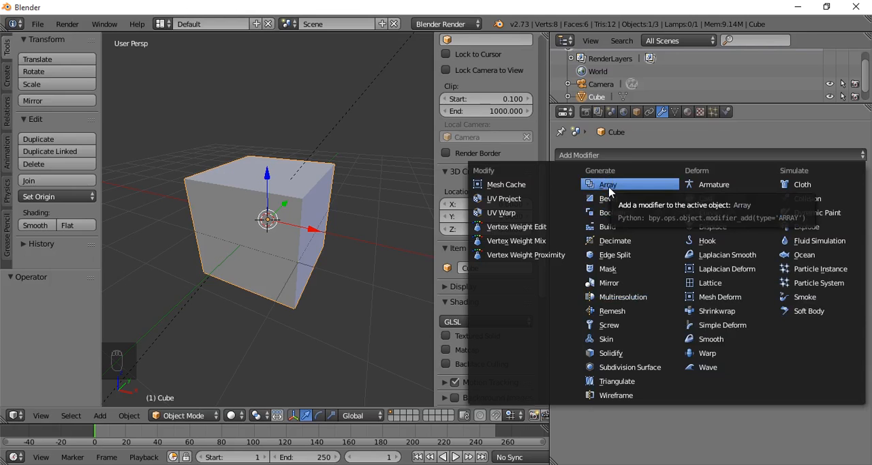
pyautogui.click(374, 216)
# - In Edit Mode with face selection, lower the cube's top face by about 1.53 units along Z to form a flat slab
pyautogui.moveTo(363, 242); pyautogui.dragTo(314, 241, button='middle')
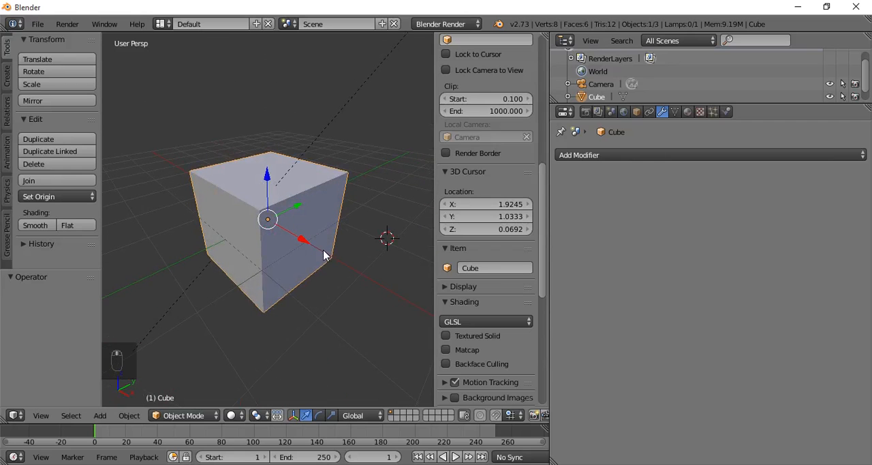
pyautogui.moveTo(269, 289); pyautogui.dragTo(255, 296, button='middle')
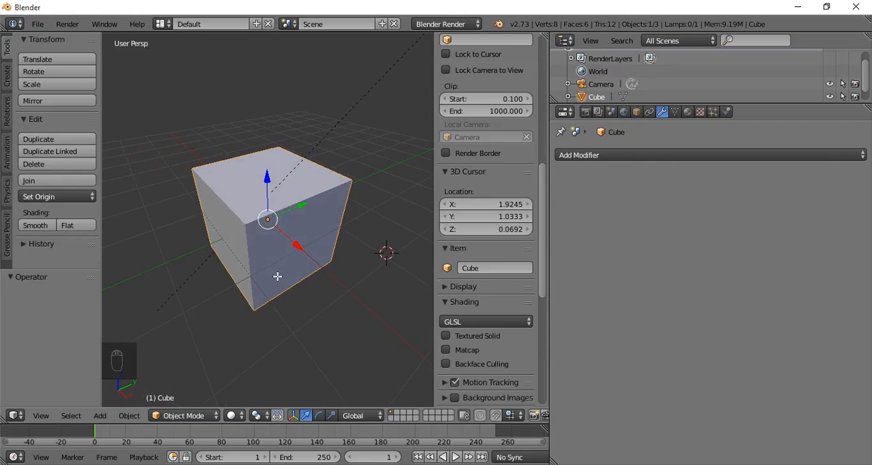
pyautogui.press('Tab')
pyautogui.click(403, 416)
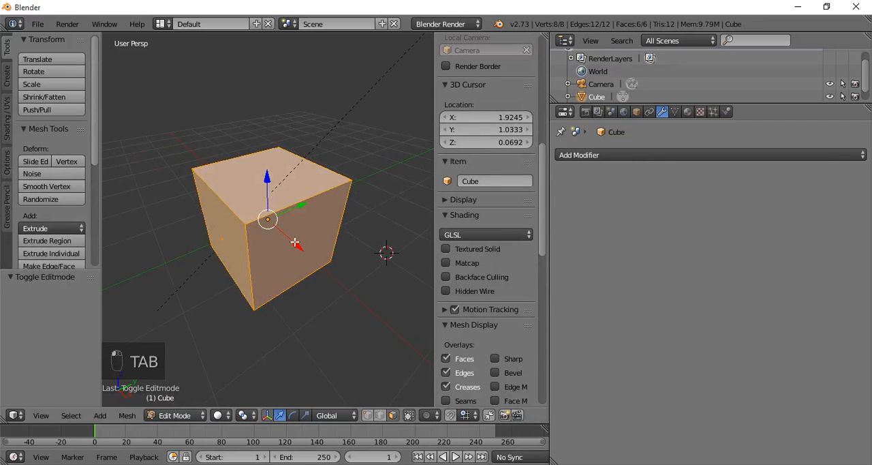
pyautogui.rightClick(253, 192)
pyautogui.moveTo(276, 131); pyautogui.dragTo(266, 190)
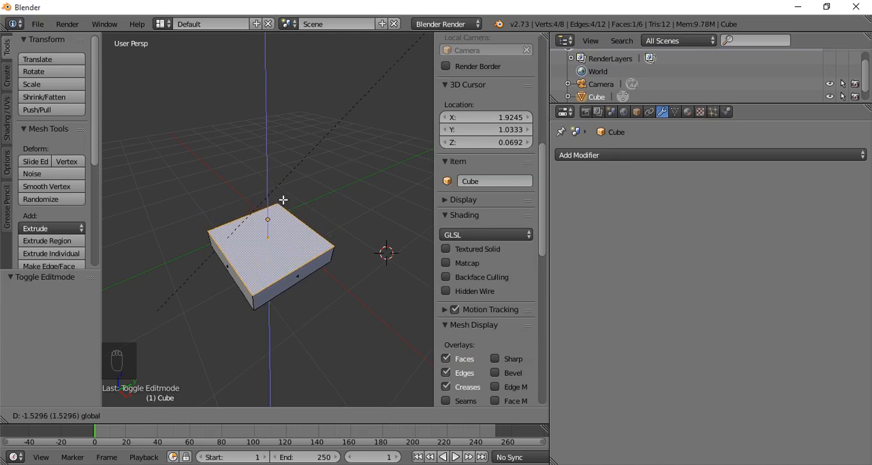
# - Move one side face of the slab inward along Y to make it about 0.74 units wide, and return to Object Mode
pyautogui.moveTo(283, 199); pyautogui.dragTo(203, 233, button='middle')
pyautogui.rightClick(292, 282)
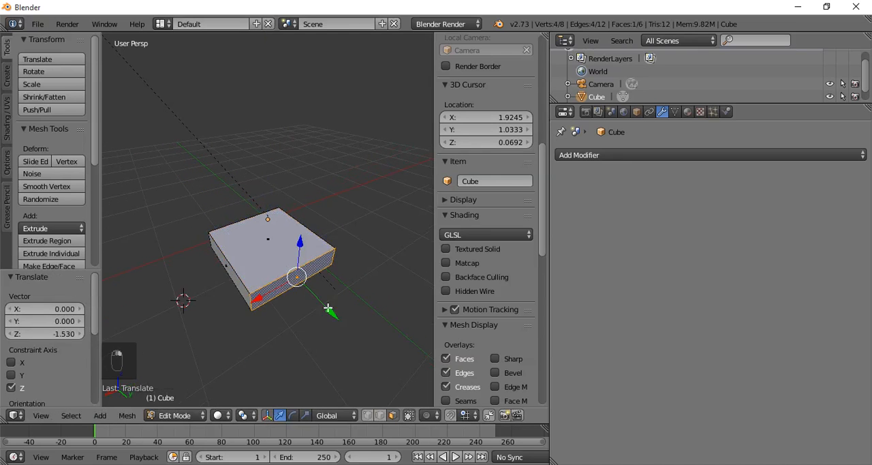
pyautogui.moveTo(328, 309); pyautogui.dragTo(292, 274)
pyautogui.moveTo(292, 275); pyautogui.dragTo(268, 278, button='middle')
pyautogui.press('Tab')
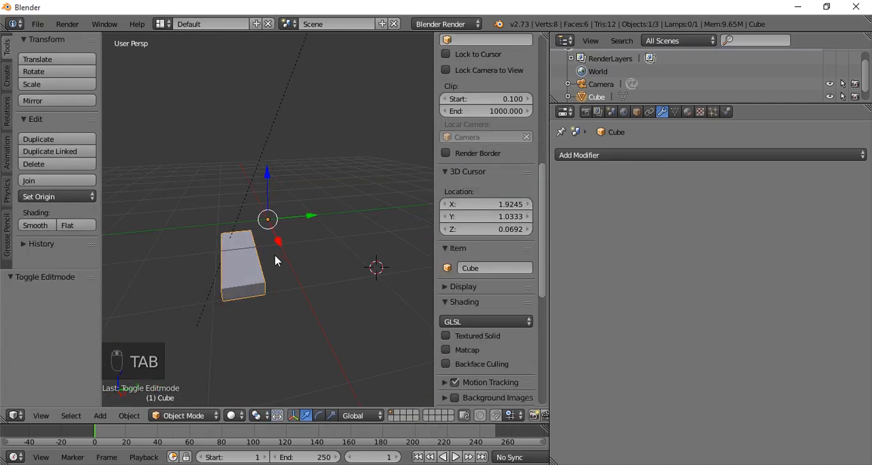
# - Set the slab's origin to its geometry
pyautogui.click(31, 196)
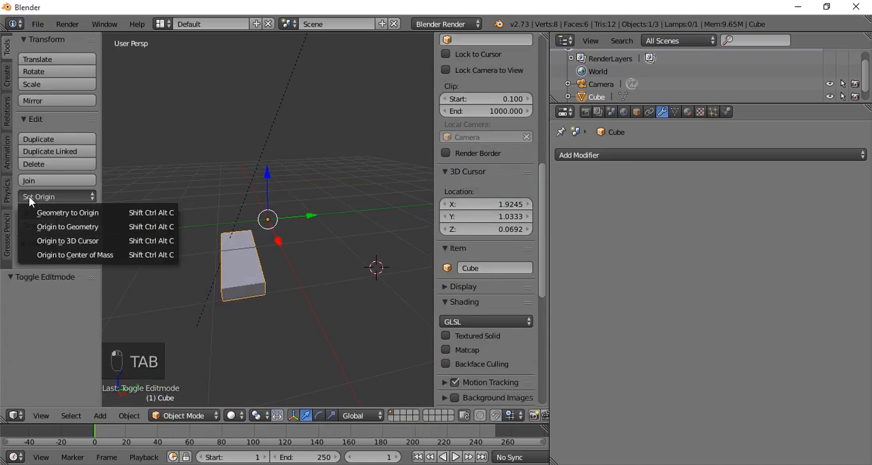
pyautogui.click(83, 232)
pyautogui.moveTo(229, 250); pyautogui.dragTo(210, 255, button='middle')
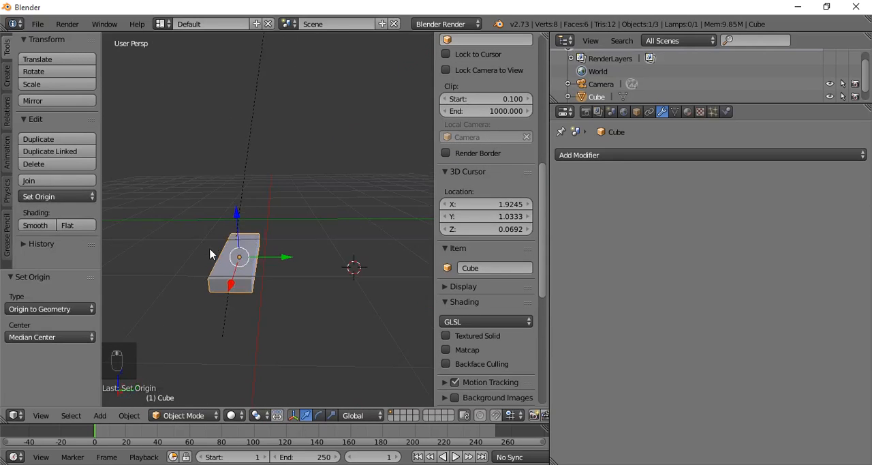
# - Set the slab's X, Y and Z location to 0 to centre it in the scene
pyautogui.scroll(10, 506, 80)
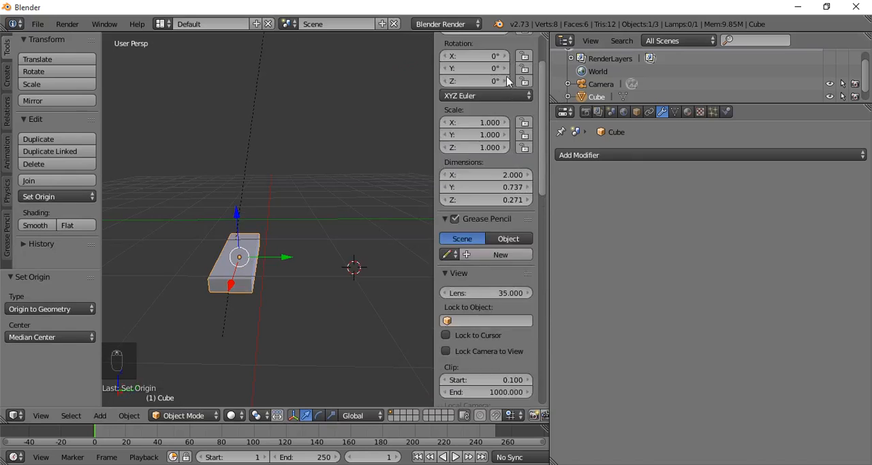
pyautogui.scroll(3, 507, 80)
pyautogui.click(491, 71)
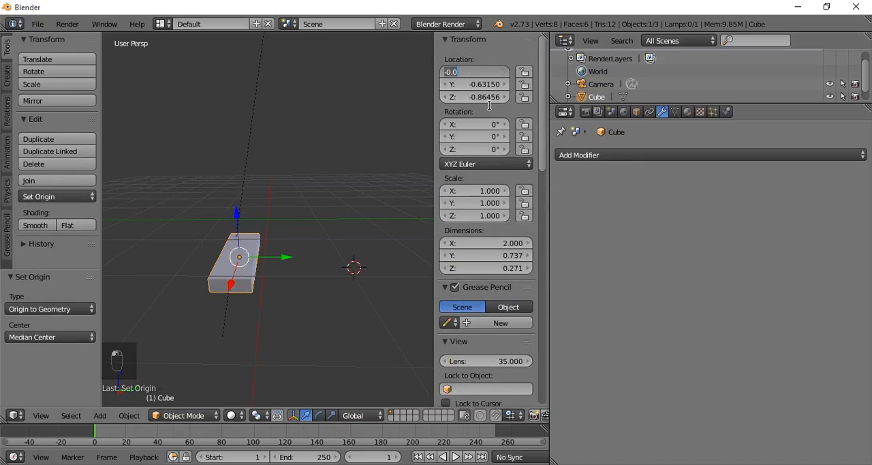
pyautogui.write('0')
pyautogui.press('Tab')
pyautogui.write('0')
pyautogui.press('Tab')
pyautogui.write('0')
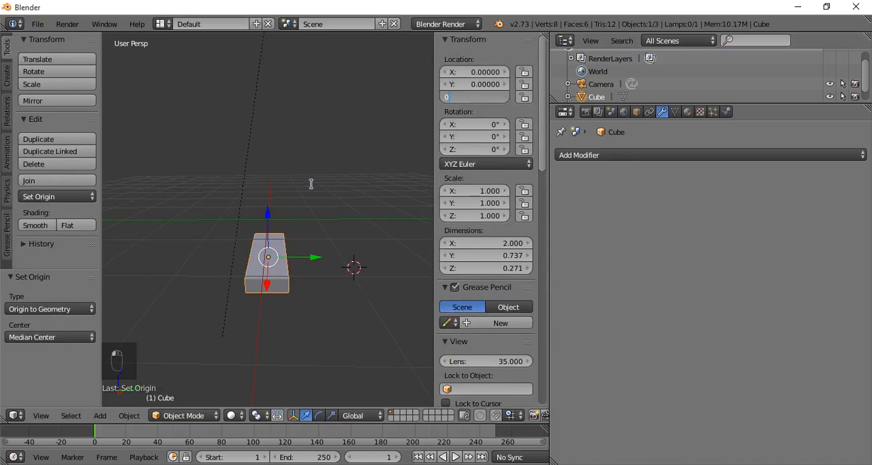
pyautogui.press('Return')
pyautogui.moveTo(265, 217); pyautogui.dragTo(315, 231, button='middle')
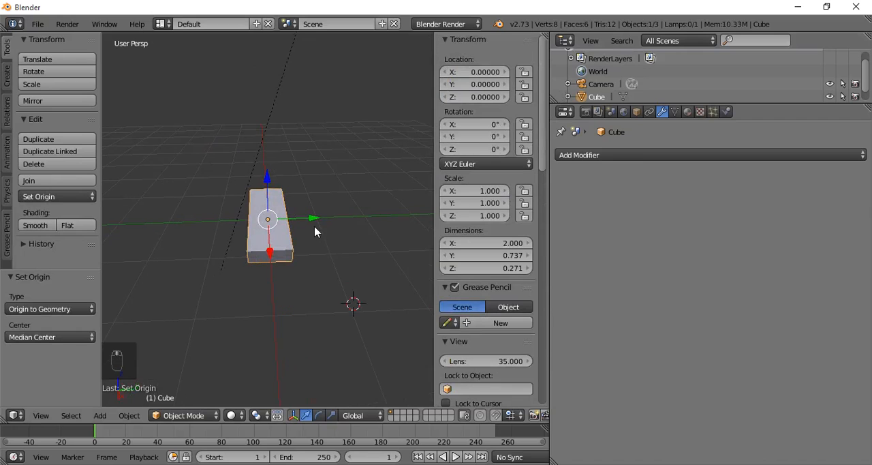
# - Add an Array modifier to the slab with the Fixed Count fit type
pyautogui.click(617, 158)
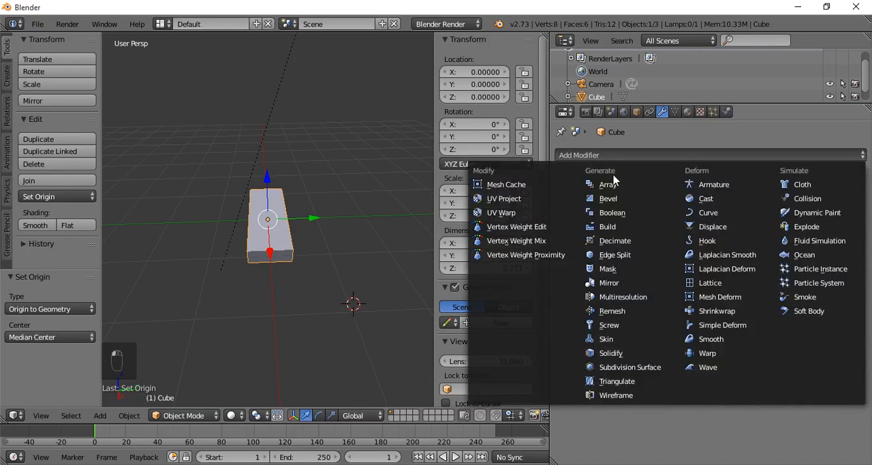
pyautogui.click(609, 184)
pyautogui.moveTo(300, 231); pyautogui.dragTo(402, 250, button='middle')
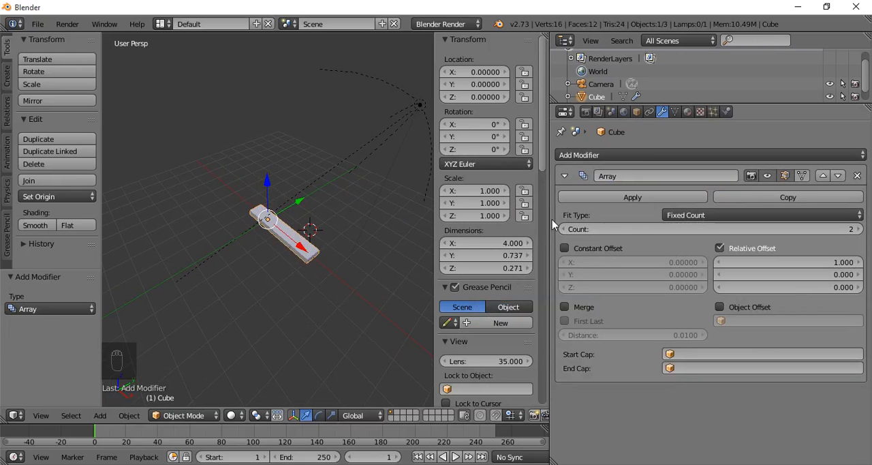
pyautogui.click(696, 216)
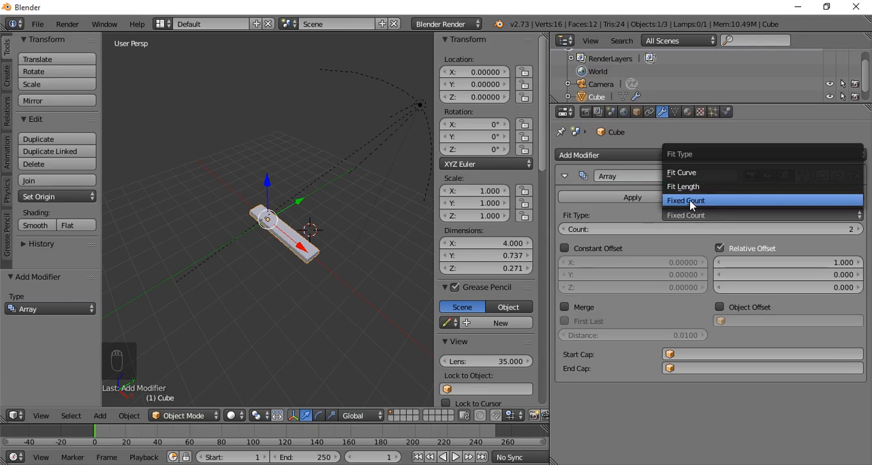
pyautogui.click(690, 202)
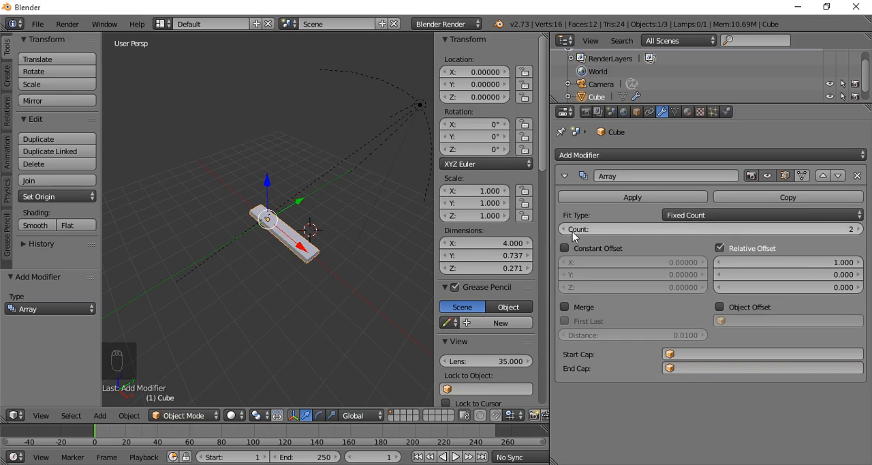
# - Try a relative X offset of 1.300 in the Array modifier
pyautogui.moveTo(253, 233); pyautogui.dragTo(276, 261, button='middle')
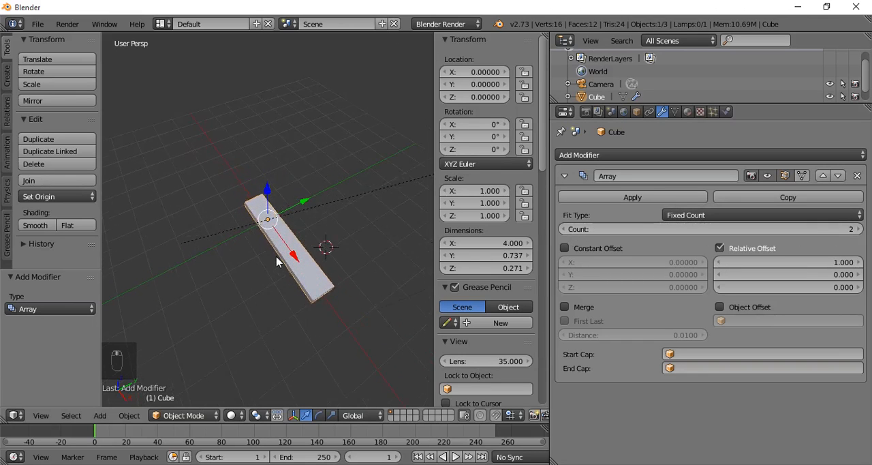
pyautogui.scroll(1, 276, 262)
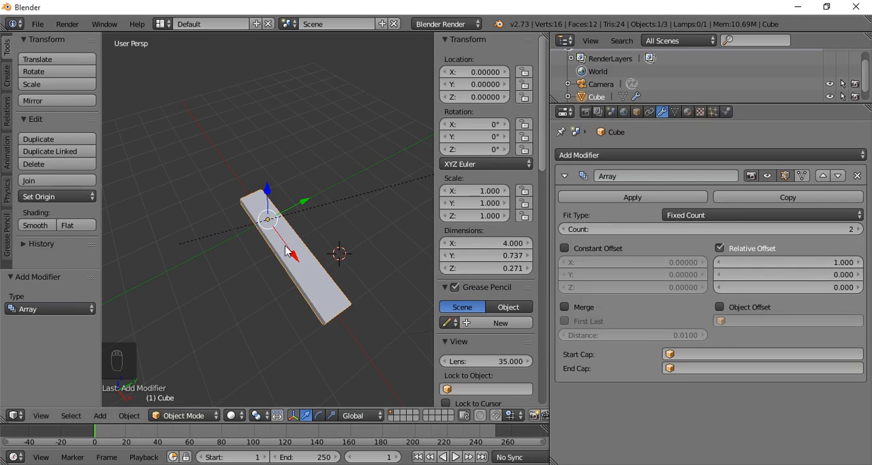
pyautogui.moveTo(749, 260); pyautogui.dragTo(770, 261)
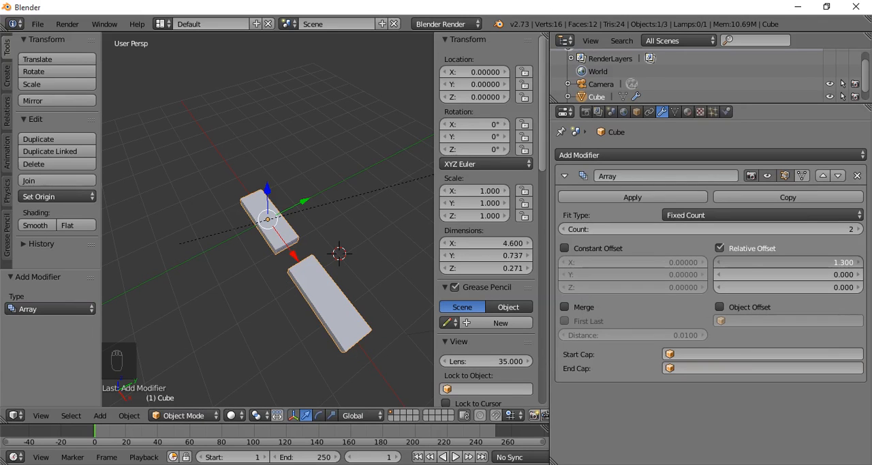
# - Set the array's relative offset to 0 in X and 1 in Y
pyautogui.click(830, 262)
pyautogui.write('0')
pyautogui.press('Return')
pyautogui.click(834, 275)
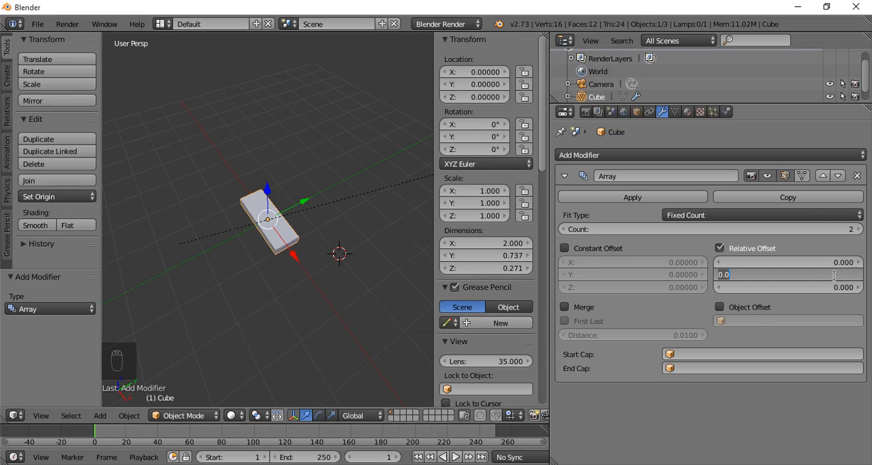
pyautogui.write('1')
pyautogui.press('Return')
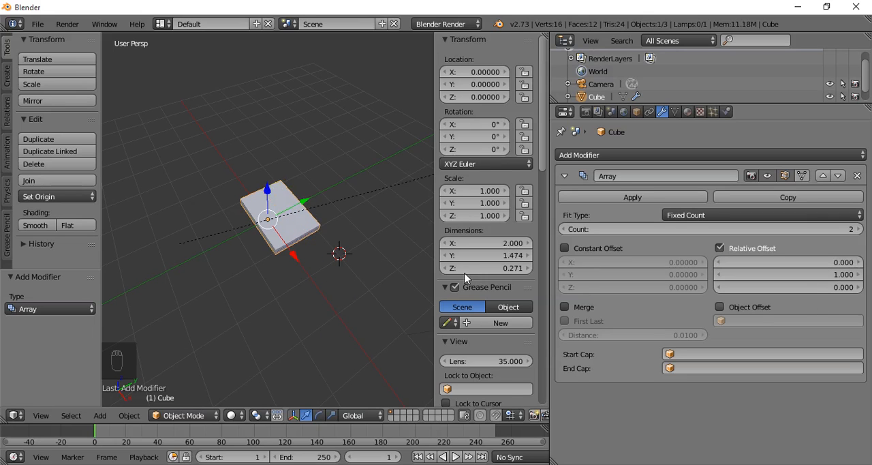
# - Set the array's relative Z offset to 1 so the copies climb like stairs
pyautogui.moveTo(311, 237); pyautogui.dragTo(241, 213, button='middle')
pyautogui.scroll(7, 269, 228)
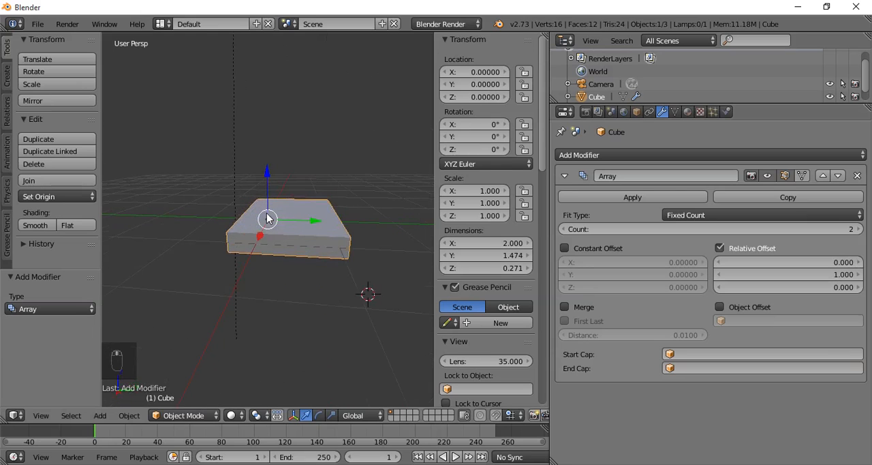
pyautogui.click(832, 291)
pyautogui.write('1')
pyautogui.press('Return')
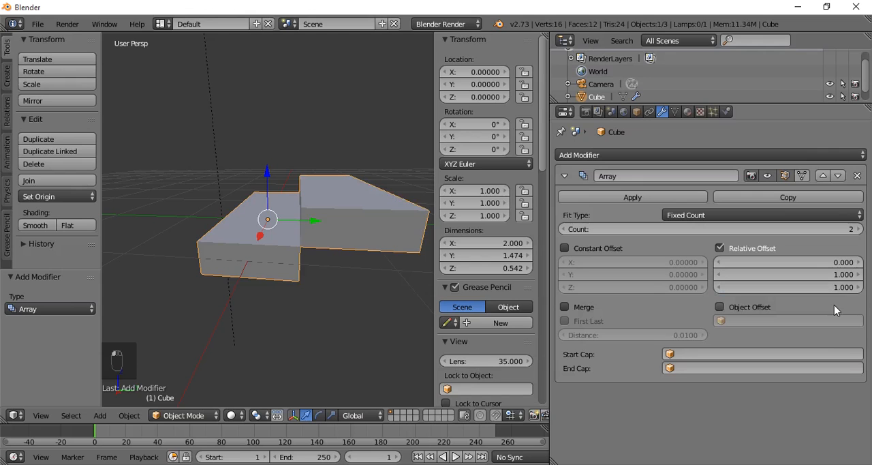
# - Raise the array count to 19 to build a long staircase
pyautogui.moveTo(360, 266); pyautogui.dragTo(377, 291, button='middle')
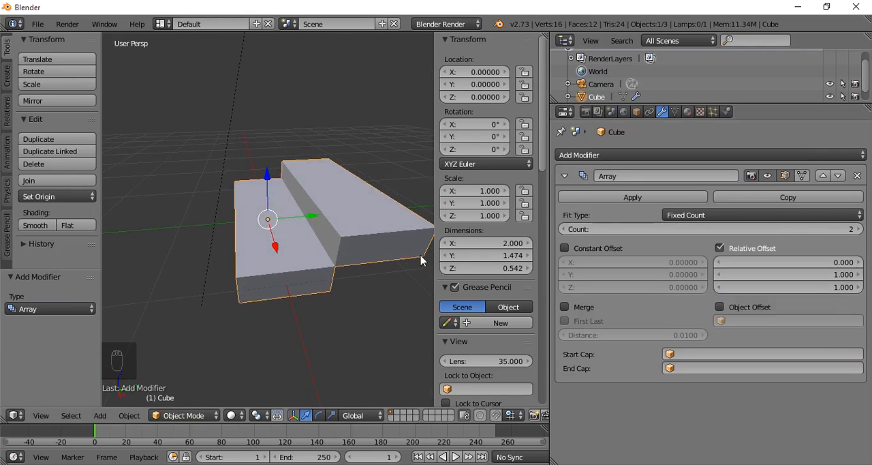
pyautogui.scroll(-3, 346, 255)
pyautogui.moveTo(276, 251)
pyautogui.keyDown('shift'); pyautogui.mouseDown(button='middle')
pyautogui.moveTo(207, 274)
pyautogui.moveTo(283, 265)
pyautogui.mouseUp(button='middle'); pyautogui.keyUp('shift')
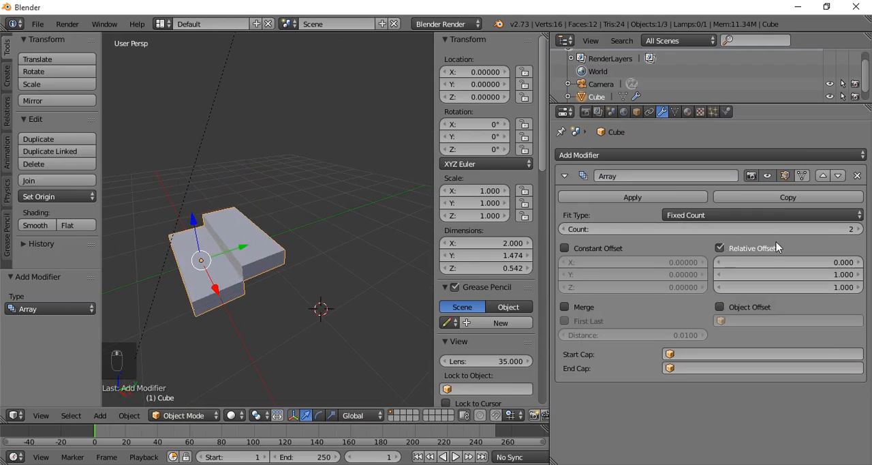
pyautogui.moveTo(777, 230); pyautogui.dragTo(845, 231)
pyautogui.scroll(-5, 384, 235)
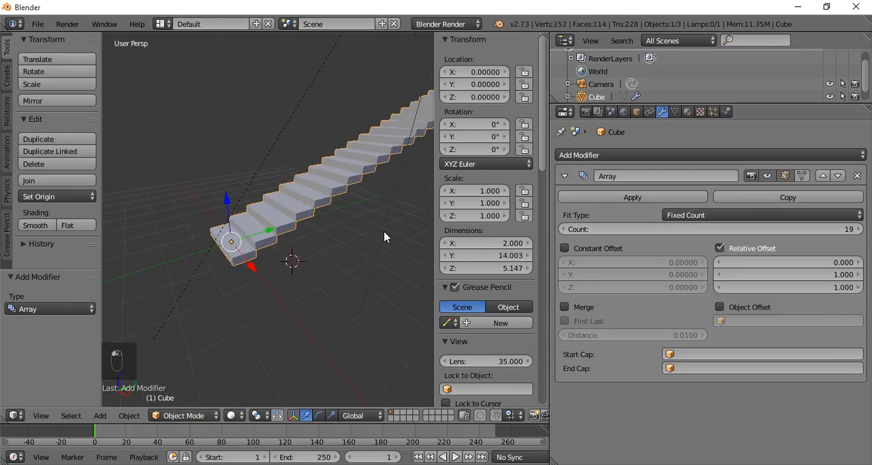
# - In Edit Mode, add two evenly spaced loop cuts across the width of the bottom stair
pyautogui.moveTo(240, 267); pyautogui.dragTo(348, 257, button='middle')
pyautogui.moveTo(267, 272)
pyautogui.mouseDown(button='middle')
pyautogui.moveTo(298, 239)
pyautogui.moveTo(288, 255)
pyautogui.moveTo(249, 260)
pyautogui.moveTo(283, 255)
pyautogui.moveTo(275, 251)
pyautogui.moveTo(296, 234)
pyautogui.moveTo(312, 268)
pyautogui.moveTo(321, 259)
pyautogui.moveTo(272, 269)
pyautogui.moveTo(273, 278)
pyautogui.mouseUp(button='middle')
pyautogui.press('Tab')
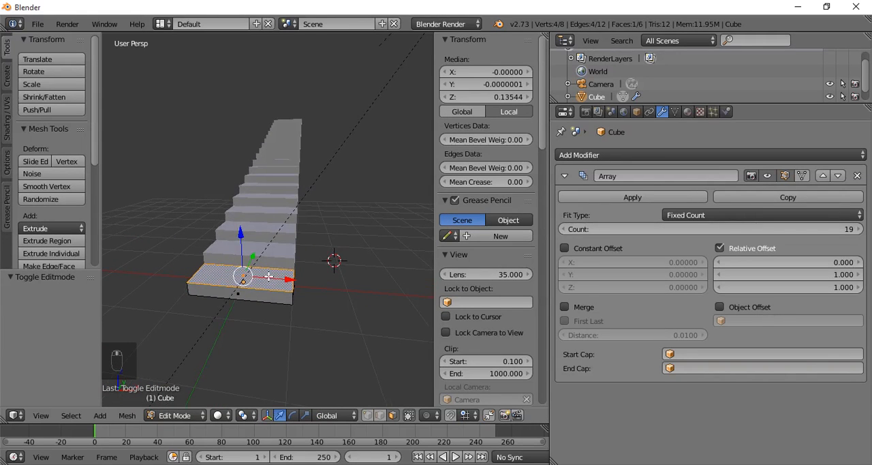
pyautogui.hotkey('ctrl', 'r')
pyautogui.scroll(1, 231, 278)
pyautogui.click(232, 278)
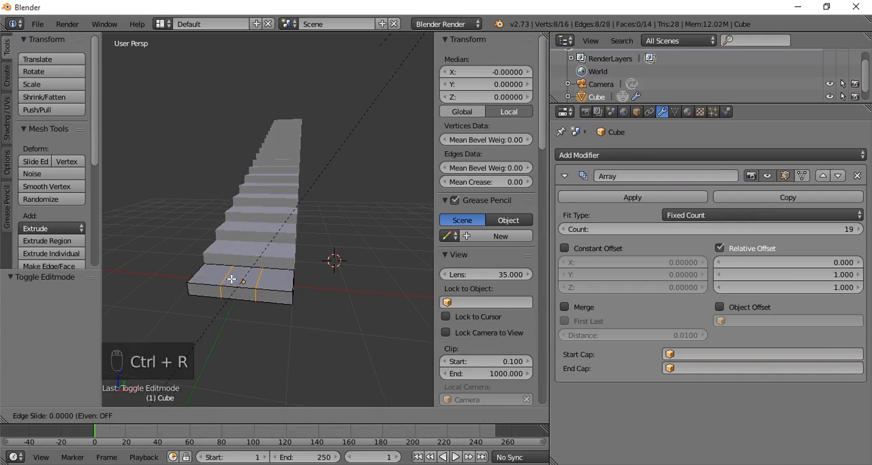
pyautogui.rightClick(232, 278)
# - Lower the bottom stair's middle top face along Z to a height of about 0.092, and return to Object Mode
pyautogui.click(396, 418)
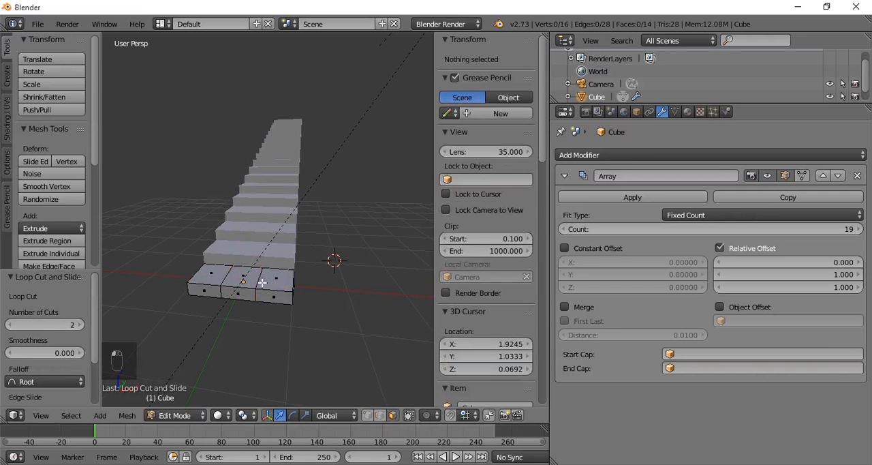
pyautogui.rightClick(249, 274)
pyautogui.moveTo(241, 235); pyautogui.dragTo(240, 238)
pyautogui.press('Tab')
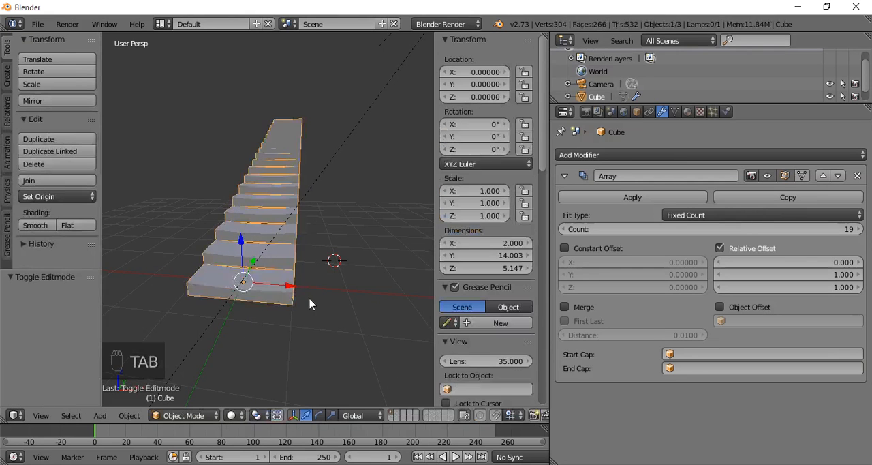
# - Return to Edit Mode and undo the lowering of the bottom stair's middle top face
pyautogui.moveTo(309, 300)
pyautogui.mouseDown(button='middle')
pyautogui.moveTo(241, 292)
pyautogui.moveTo(282, 314)
pyautogui.moveTo(294, 294)
pyautogui.moveTo(266, 277)
pyautogui.moveTo(317, 286)
pyautogui.mouseUp(button='middle')
pyautogui.scroll(3, 282, 307)
pyautogui.press('Tab')
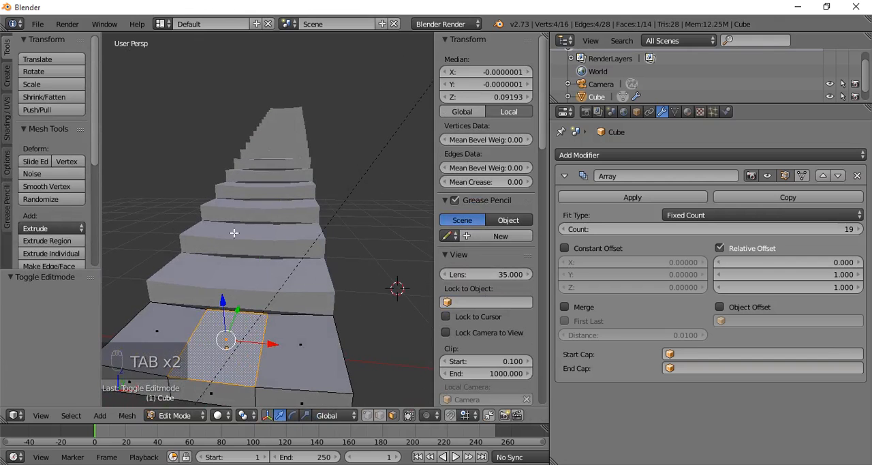
pyautogui.moveTo(271, 307); pyautogui.dragTo(278, 284, button='middle')
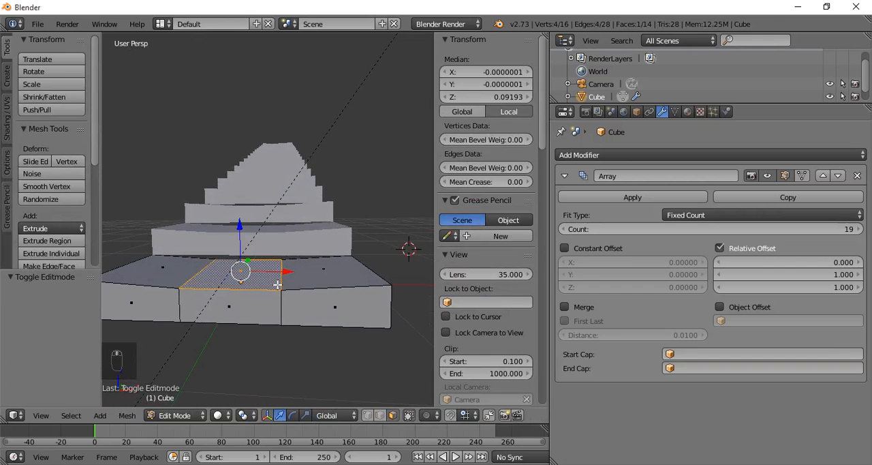
pyautogui.hotkey('ctrl', 'z')
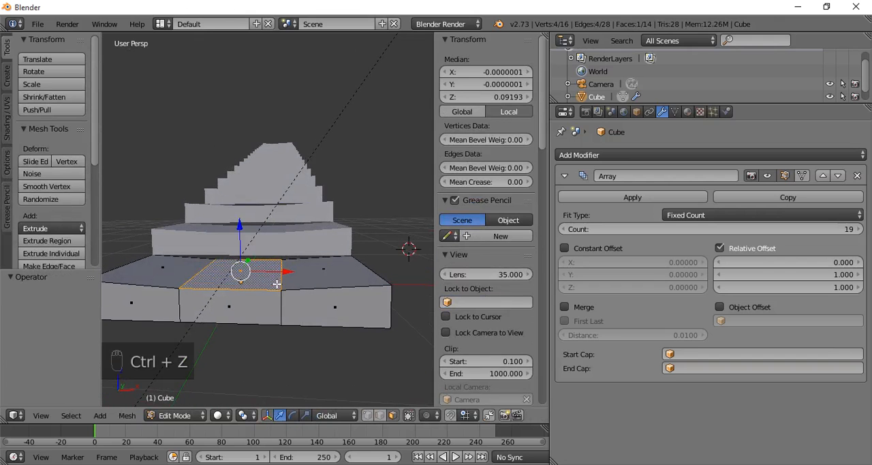
pyautogui.hotkey('ctrl', 'z')
pyautogui.hotkey('ctrl', 'z')
pyautogui.moveTo(241, 252); pyautogui.dragTo(245, 290, button='middle')
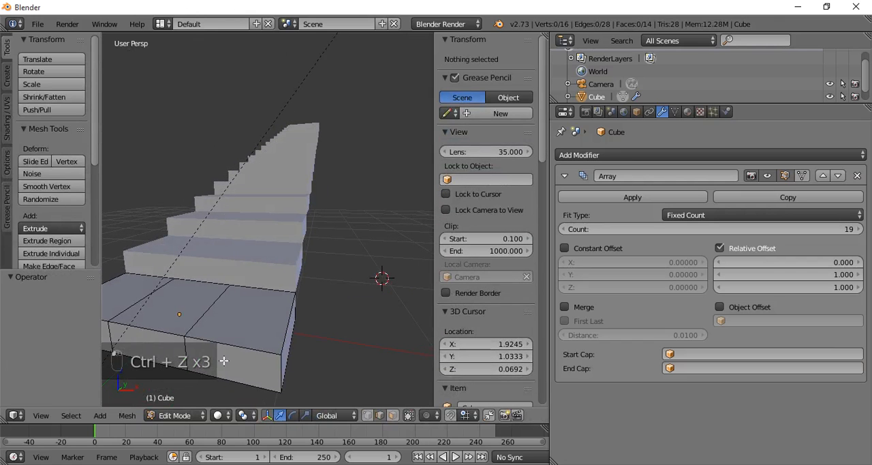
# - Add two crosswise loop cuts to the bottom stair, one toward its back edge and one near its front edge at Y about -0.284
pyautogui.rightClick(169, 329)
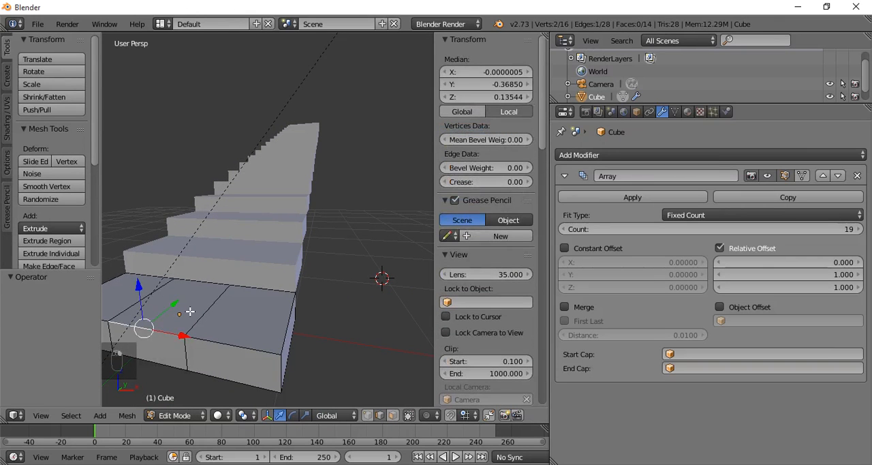
pyautogui.hotkey('ctrl', 'r')
pyautogui.click(192, 310)
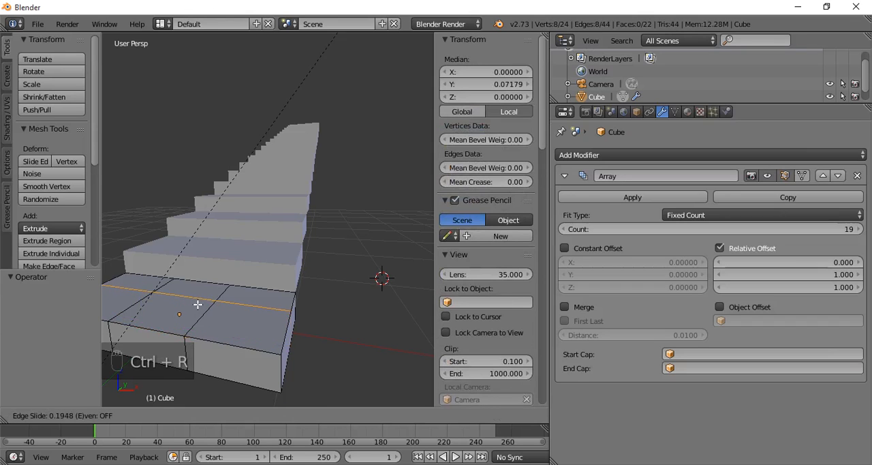
pyautogui.click(193, 322)
pyautogui.hotkey('ctrl', 'r')
pyautogui.click(192, 317)
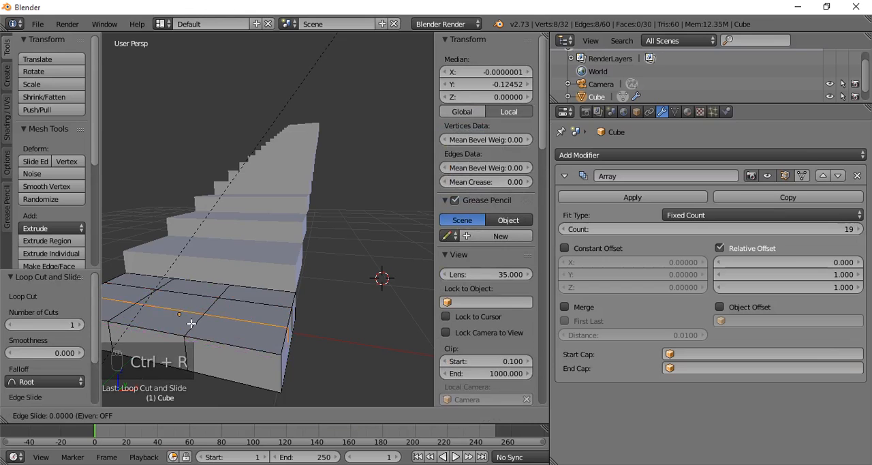
pyautogui.click(182, 337)
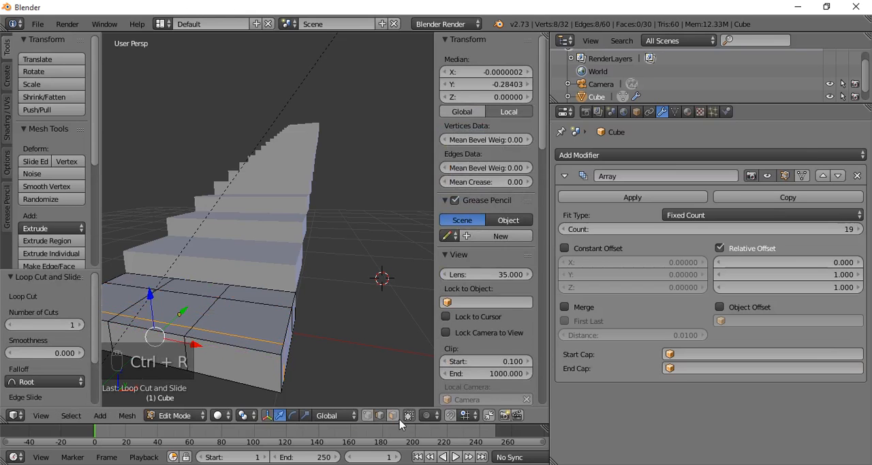
# - In face select mode, lower the enclosed middle top face of the bottom stair along Z, and return to Object Mode
pyautogui.click(394, 416)
pyautogui.rightClick(190, 308)
pyautogui.moveTo(169, 263); pyautogui.dragTo(178, 276)
pyautogui.moveTo(178, 275); pyautogui.dragTo(227, 310, button='middle')
pyautogui.press('Tab')
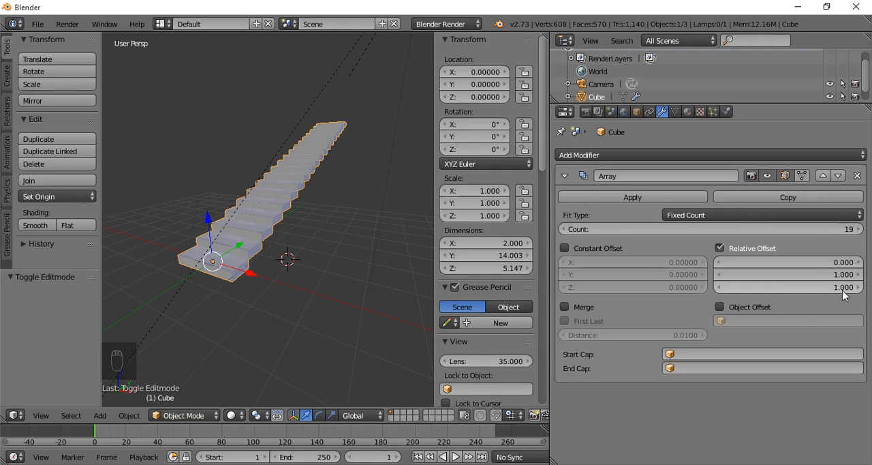
# - Try a relative Z offset of 2 on the array, and step it back down to 1
pyautogui.moveTo(857, 292); pyautogui.dragTo(833, 287)
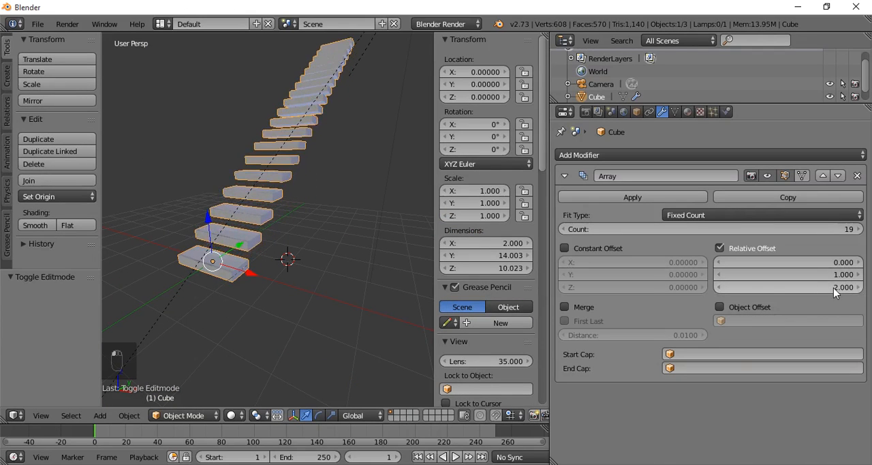
pyautogui.click(717, 287)
pyautogui.click(717, 287)
pyautogui.click(717, 286)
pyautogui.click(719, 287)
pyautogui.click(719, 287)
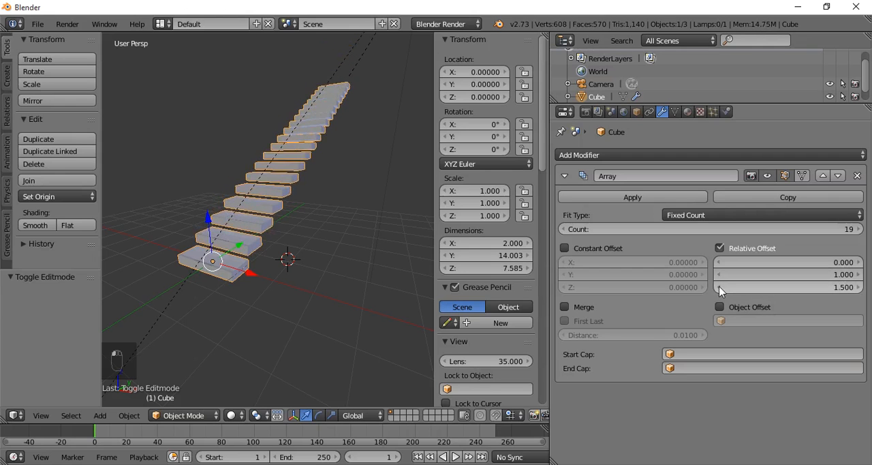
pyautogui.click(720, 287)
pyautogui.click(719, 286)
pyautogui.click(720, 287)
pyautogui.click(720, 287)
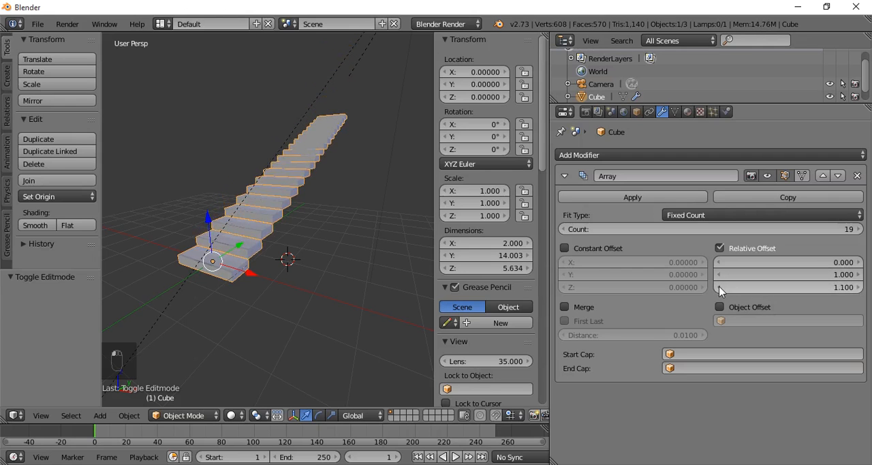
pyautogui.click(719, 287)
# - Add a second Array modifier to the staircase and collapse the first array's settings
pyautogui.moveTo(298, 272); pyautogui.dragTo(352, 289, button='middle')
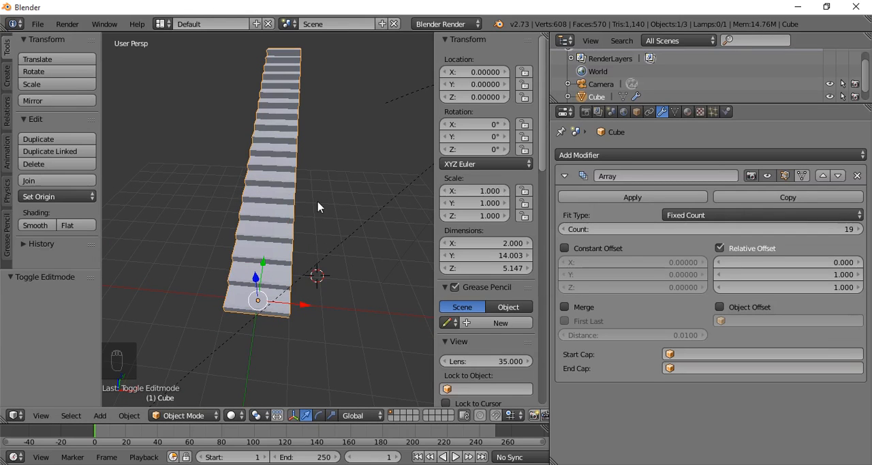
pyautogui.moveTo(310, 225); pyautogui.dragTo(276, 233, button='middle')
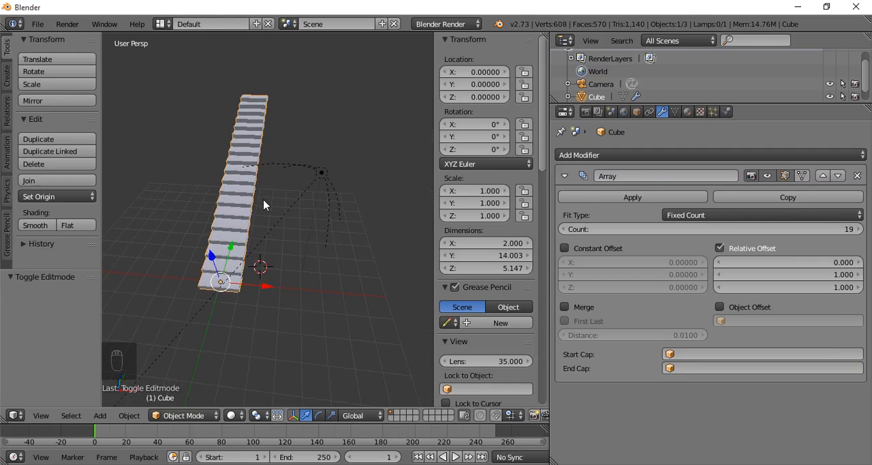
pyautogui.click(638, 157)
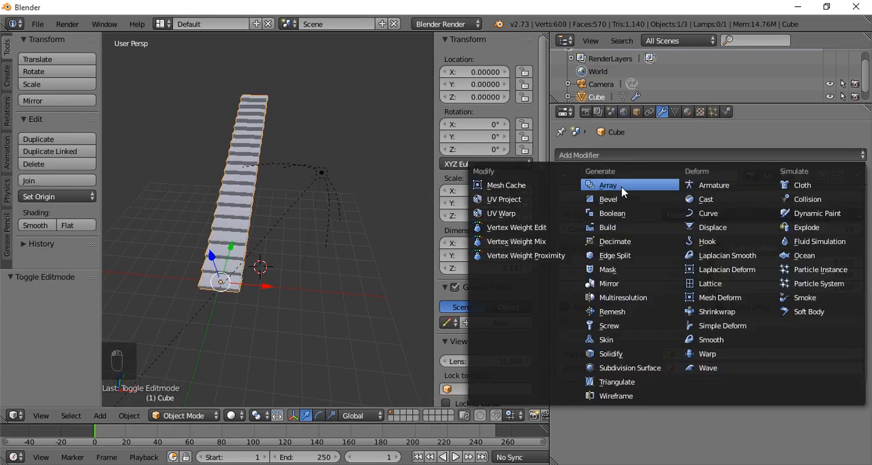
pyautogui.click(621, 186)
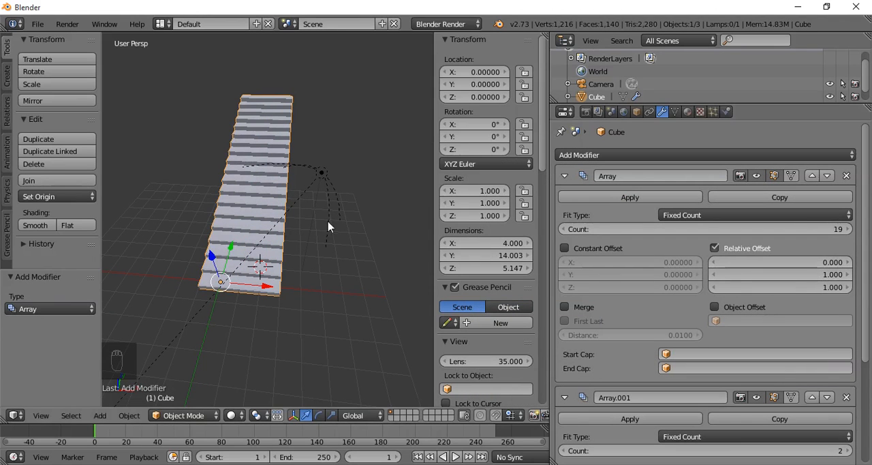
pyautogui.moveTo(298, 257); pyautogui.dragTo(273, 251, button='middle')
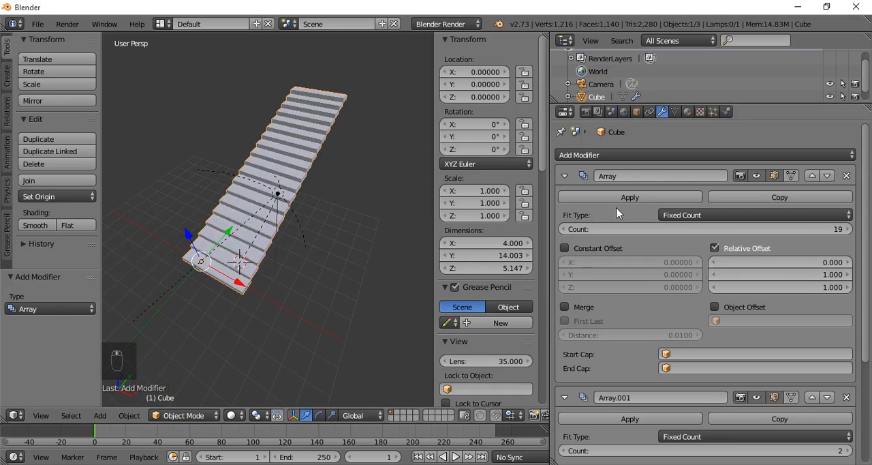
pyautogui.click(563, 177)
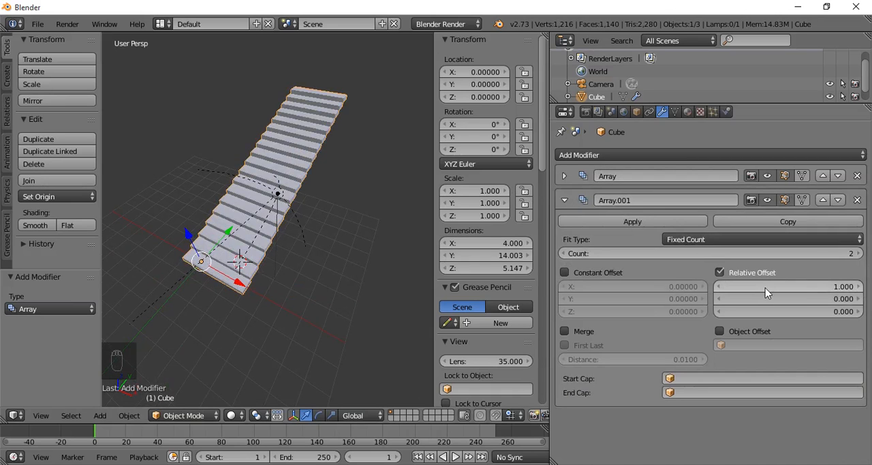
# - Set the second array's relative X offset to 2.5 and its count to 4 to make separate parallel staircases
pyautogui.moveTo(789, 286); pyautogui.dragTo(825, 287)
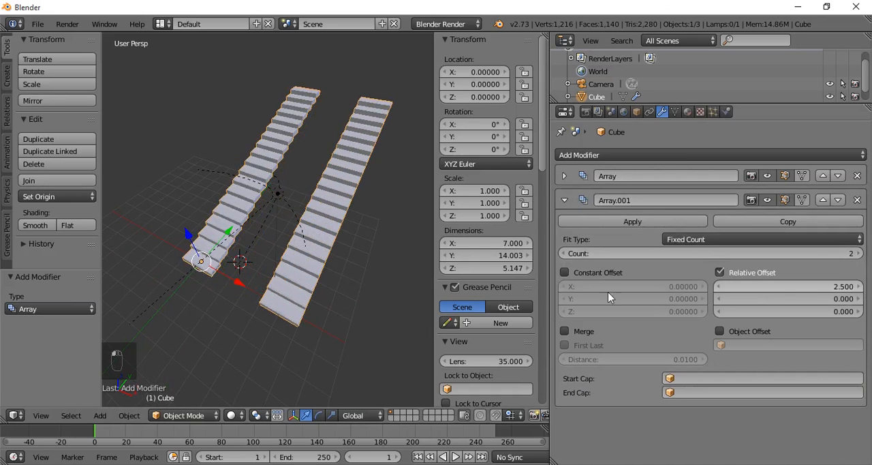
pyautogui.moveTo(374, 296); pyautogui.dragTo(367, 298, button='middle')
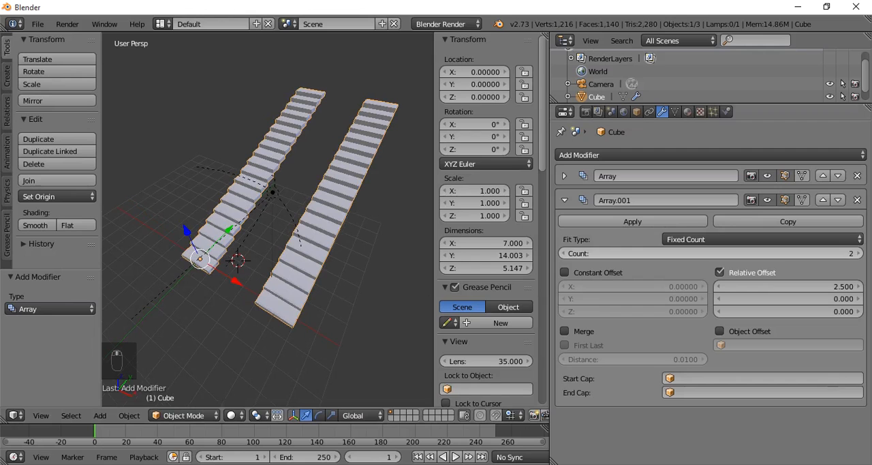
pyautogui.click(859, 253)
pyautogui.click(859, 253)
pyautogui.scroll(-6, 339, 250)
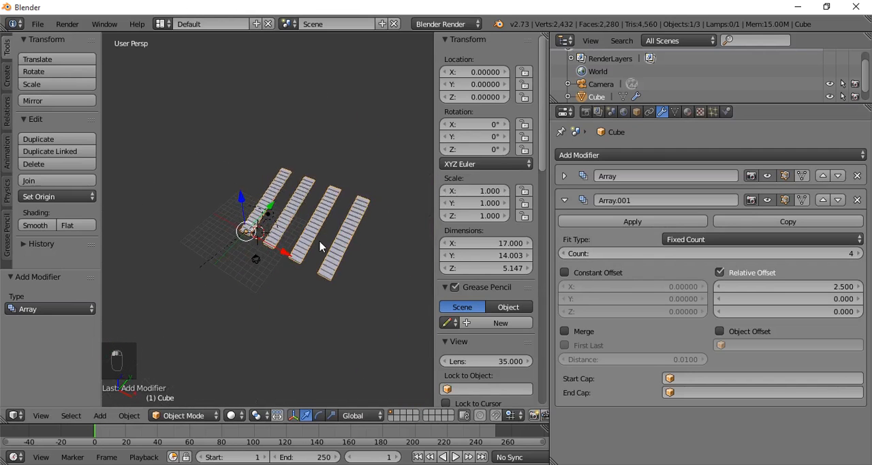
# - Examine the parallel staircases up close and from a low side angle
pyautogui.moveTo(320, 246); pyautogui.dragTo(316, 199, button='middle')
pyautogui.scroll(5, 321, 219)
pyautogui.scroll(2, 279, 240)
pyautogui.scroll(-1, 288, 243)
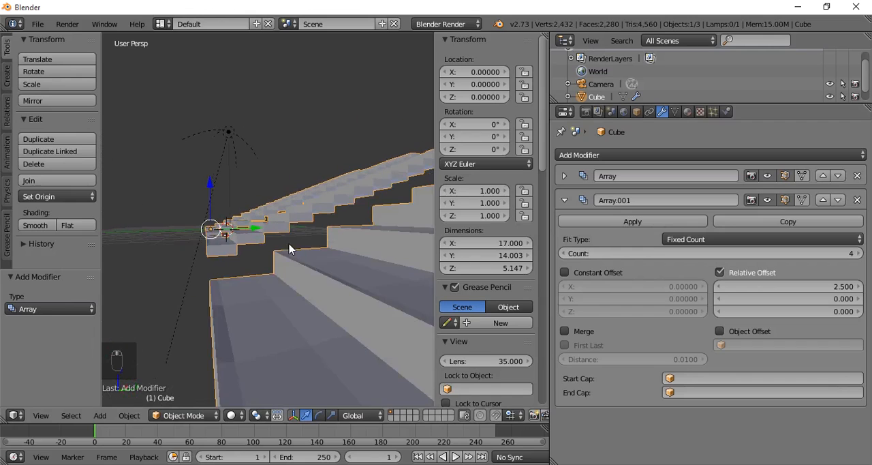
pyautogui.moveTo(289, 249); pyautogui.dragTo(290, 250, button='middle')
pyautogui.scroll(3, 278, 305)
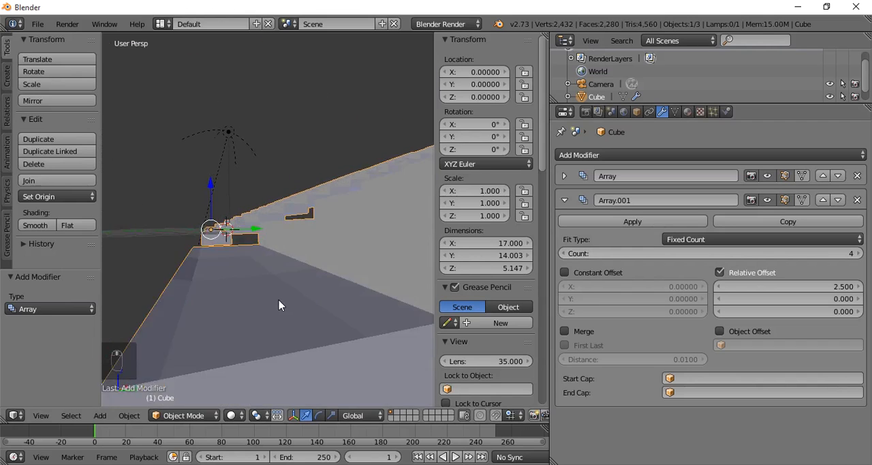
pyautogui.scroll(-5, 280, 308)
pyautogui.moveTo(280, 310); pyautogui.dragTo(330, 320, button='middle')
# - Remove the second Array modifier and expand the settings of the first array
pyautogui.click(857, 200)
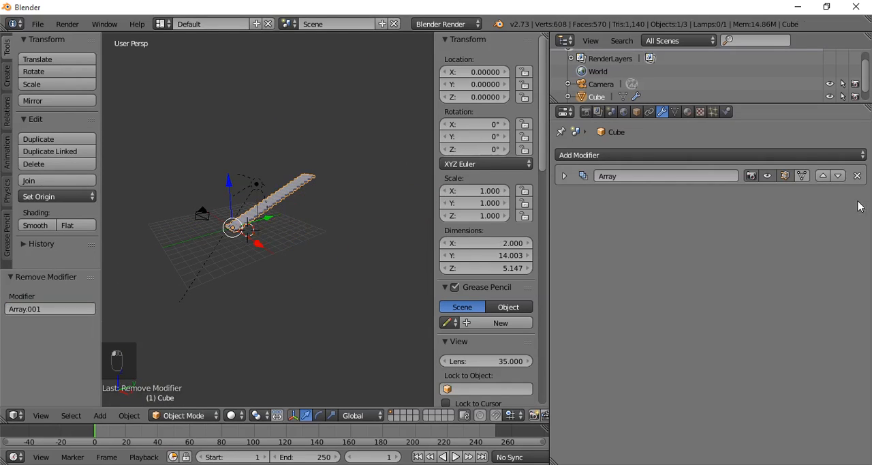
pyautogui.moveTo(300, 227); pyautogui.dragTo(325, 272, button='middle')
pyautogui.scroll(2, 325, 273)
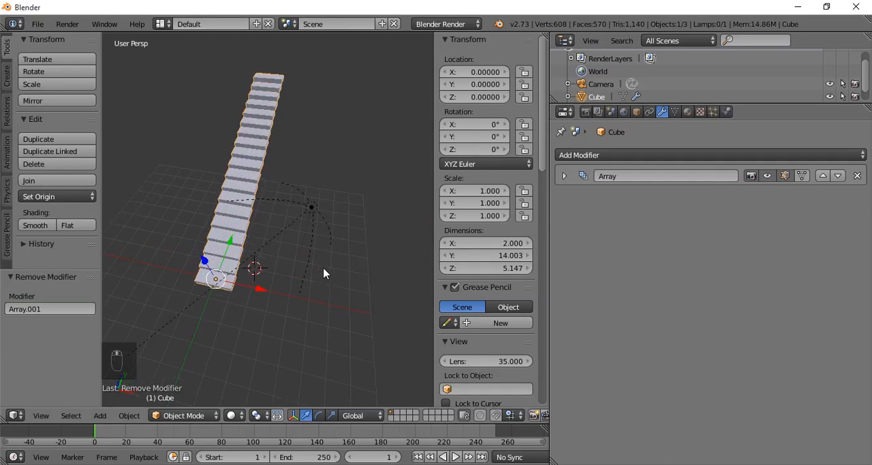
pyautogui.click(564, 176)
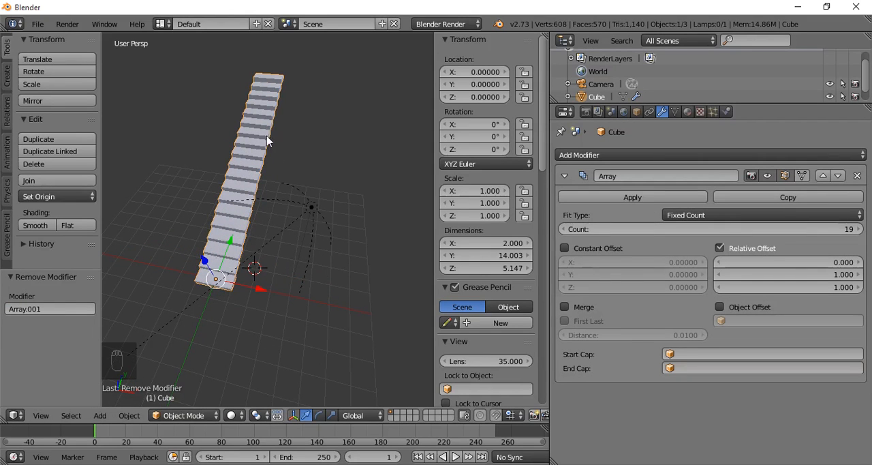
# - Add a Plain Axes empty beside the staircase and move it about -1.031 along Y, level with the bottom stair
pyautogui.moveTo(331, 184); pyautogui.dragTo(315, 158, button='middle')
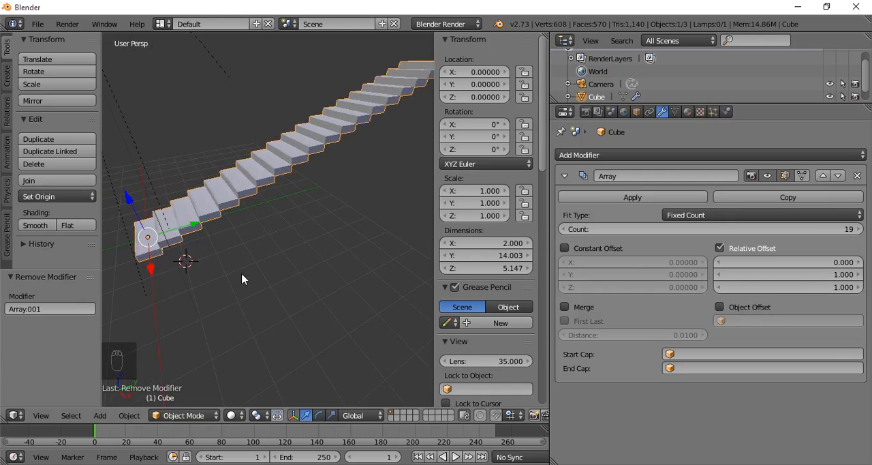
pyautogui.hotkey('shift', 'a')
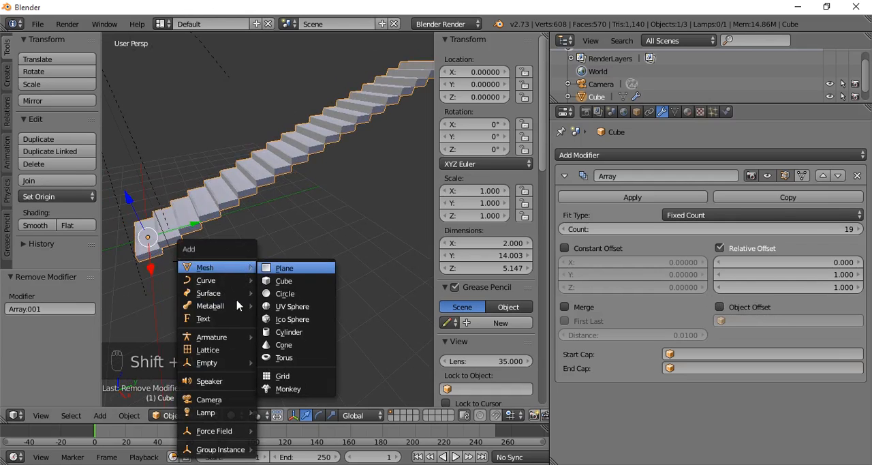
pyautogui.moveTo(228, 362)
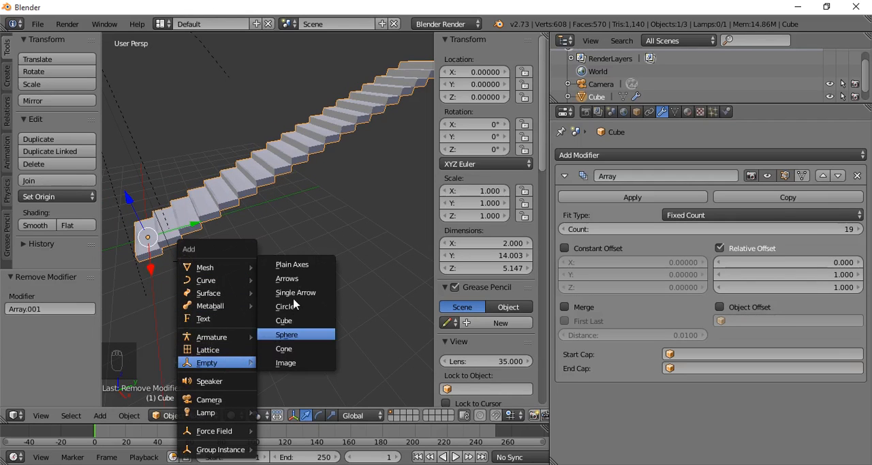
pyautogui.click(299, 264)
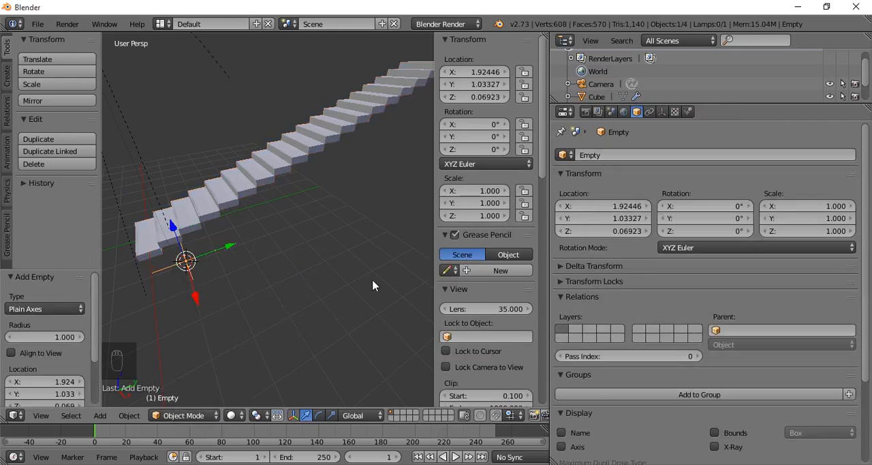
pyautogui.moveTo(203, 273); pyautogui.dragTo(271, 302, button='middle')
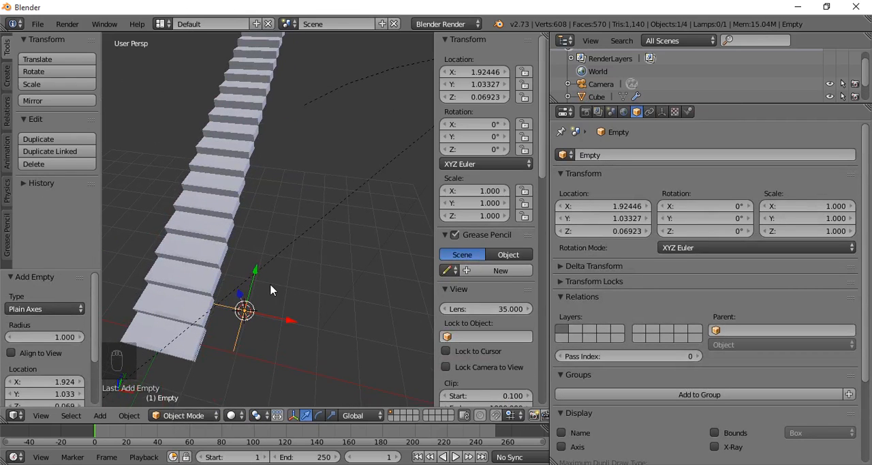
pyautogui.moveTo(254, 279); pyautogui.dragTo(243, 305)
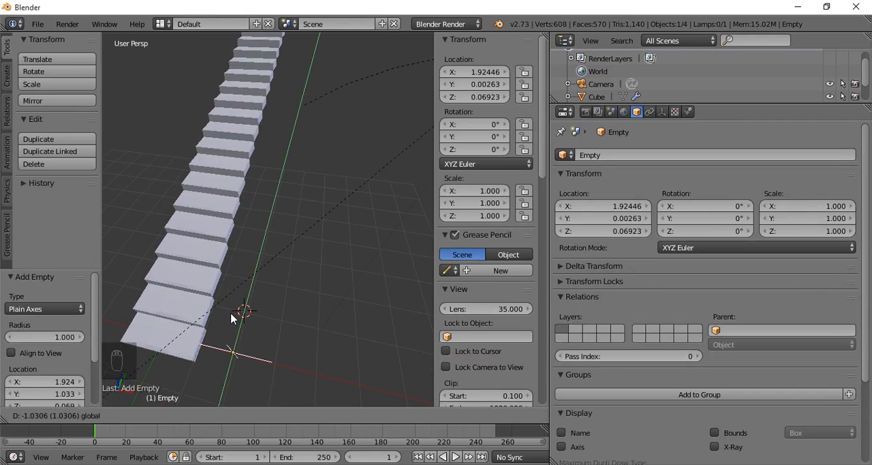
pyautogui.moveTo(232, 318); pyautogui.dragTo(231, 318)
# - Select the staircase and enable Object Offset on its array, with Empty as the offset object
pyautogui.rightClick(199, 250)
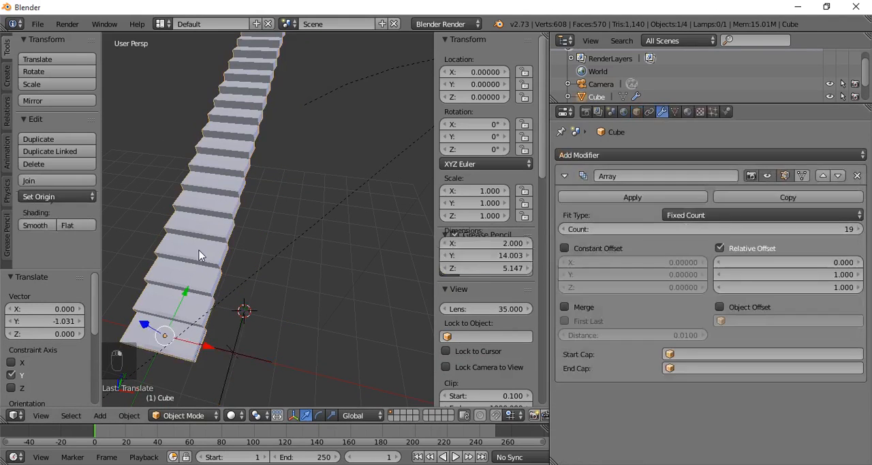
pyautogui.click(721, 308)
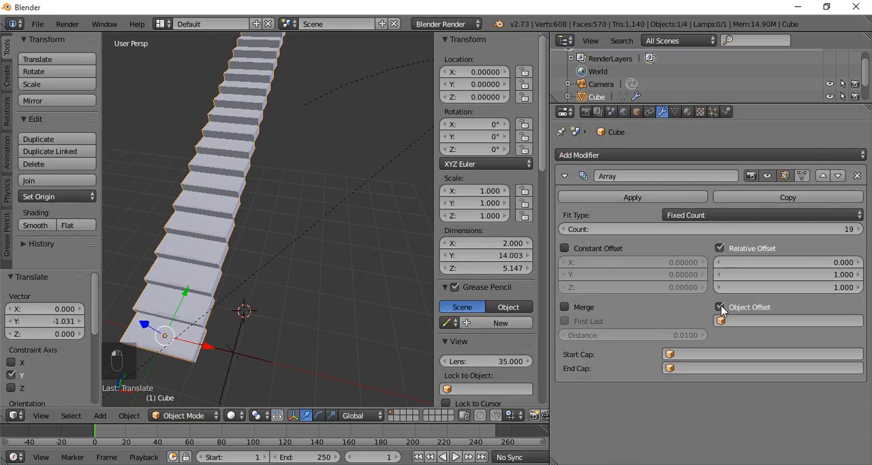
pyautogui.click(724, 321)
pyautogui.click(728, 352)
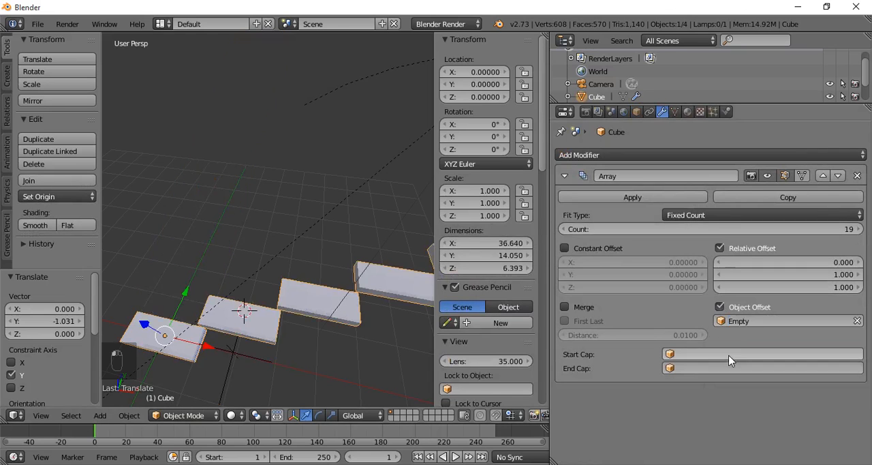
# - Select the empty and move it along X to about -0.036, inside the staircase's bottom step
pyautogui.scroll(-4, 320, 264)
pyautogui.moveTo(295, 270); pyautogui.dragTo(296, 221, button='middle')
pyautogui.scroll(4, 216, 274)
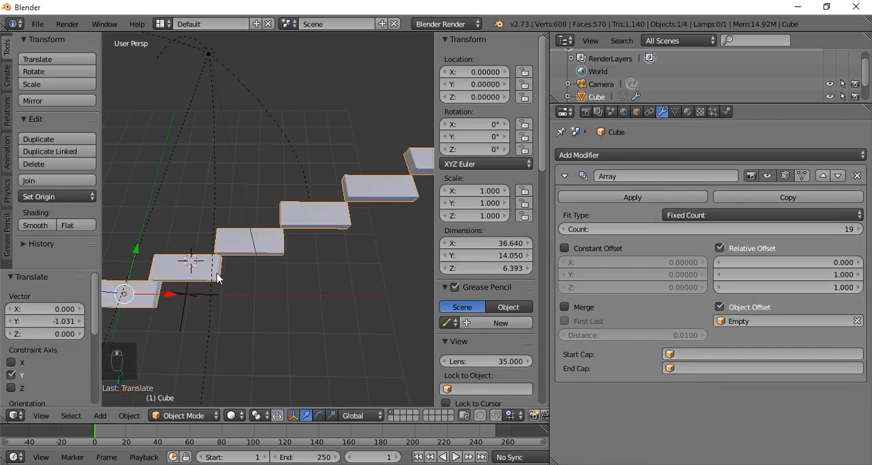
pyautogui.rightClick(188, 297)
pyautogui.moveTo(228, 300); pyautogui.dragTo(172, 293)
pyautogui.moveTo(172, 293); pyautogui.dragTo(194, 276, button='middle')
pyautogui.moveTo(194, 277); pyautogui.dragTo(175, 286)
# - Reselect the empty inside the bottom step and shift it about 0.094 along X
pyautogui.rightClick(177, 282)
pyautogui.rightClick(176, 285)
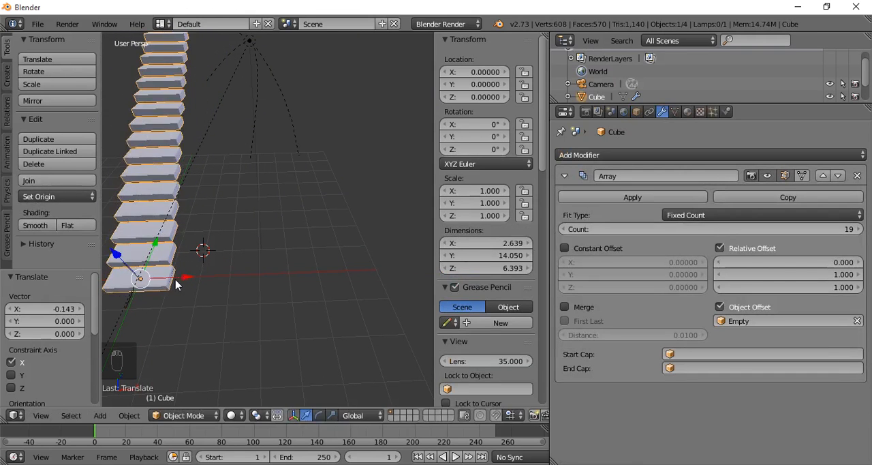
pyautogui.rightClick(163, 287)
pyautogui.rightClick(134, 275)
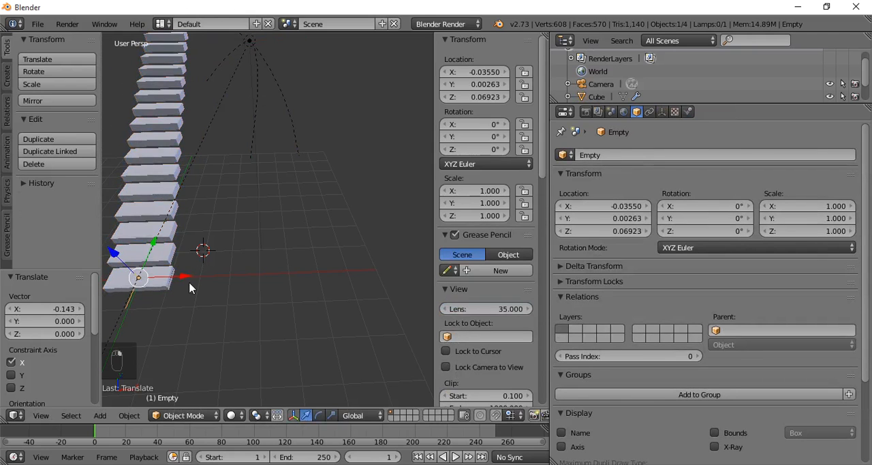
pyautogui.moveTo(188, 286); pyautogui.dragTo(287, 268, button='middle')
pyautogui.moveTo(287, 268); pyautogui.dragTo(297, 281)
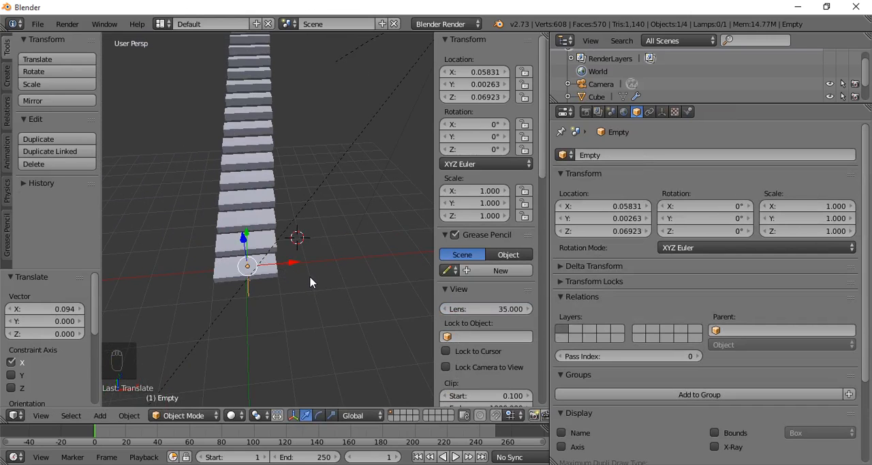
# - Rotate the empty about -21.243° around the global Z axis to curve the staircase into a spiral
pyautogui.press('r')
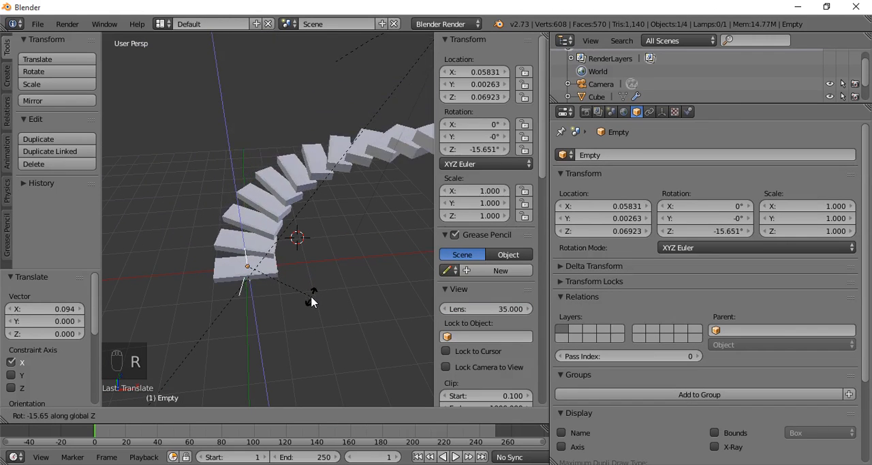
pyautogui.click(308, 298)
pyautogui.moveTo(310, 288); pyautogui.dragTo(258, 225, button='middle')
pyautogui.scroll(-3, 240, 282)
pyautogui.scroll(-2, 323, 248)
pyautogui.scroll(-3, 366, 254)
pyautogui.scroll(3, 259, 224)
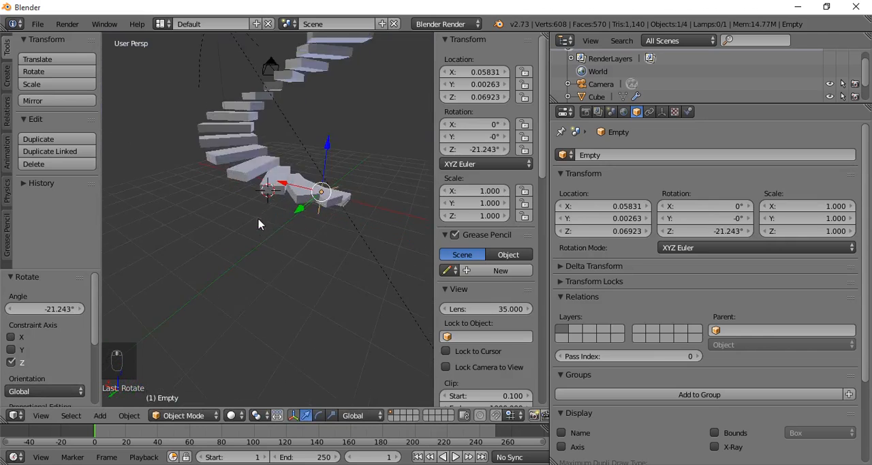
pyautogui.scroll(4, 263, 228)
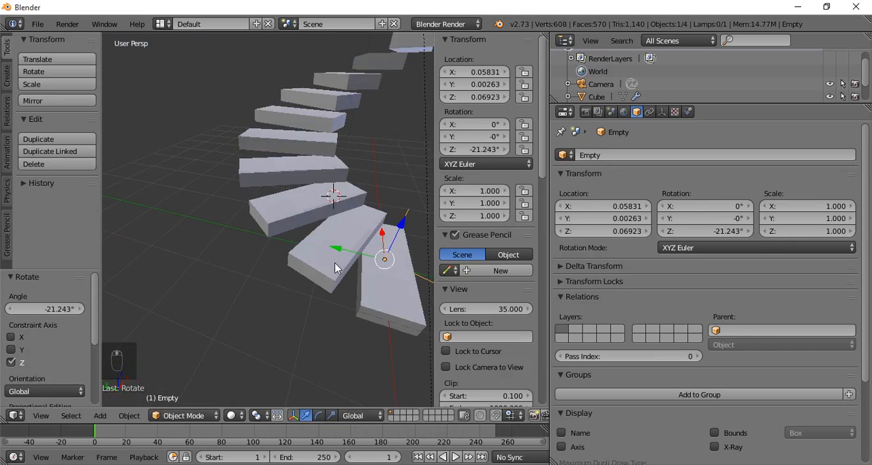
# - Adjust the empty's height along Z to about 0.039 to change the rise of the spiral staircase
pyautogui.moveTo(335, 267); pyautogui.dragTo(275, 232, button='middle')
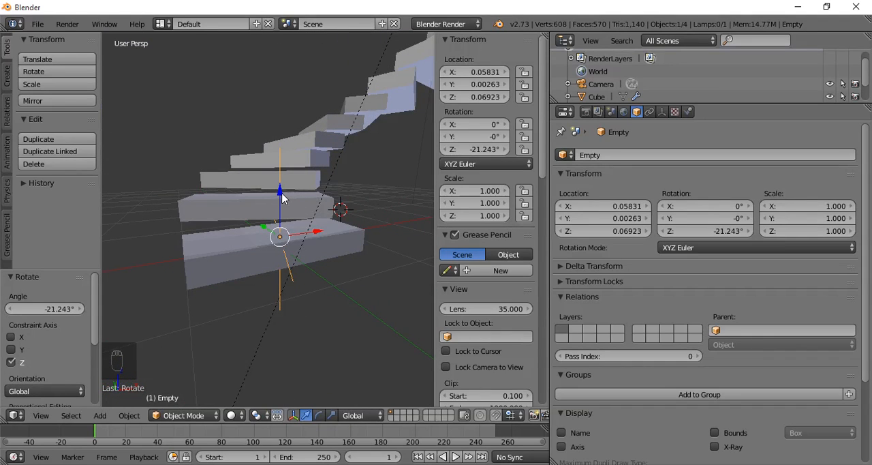
pyautogui.moveTo(282, 198); pyautogui.dragTo(273, 220)
pyautogui.scroll(-5, 306, 218)
pyautogui.moveTo(310, 219); pyautogui.dragTo(332, 238, button='middle')
pyautogui.moveTo(321, 218); pyautogui.dragTo(327, 214)
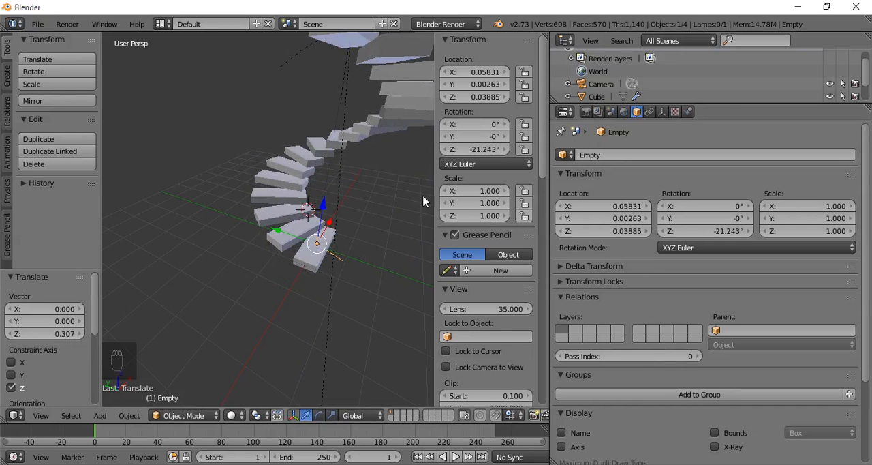
# - Remove the Array modifier from the staircase and delete the empty
pyautogui.rightClick(310, 188)
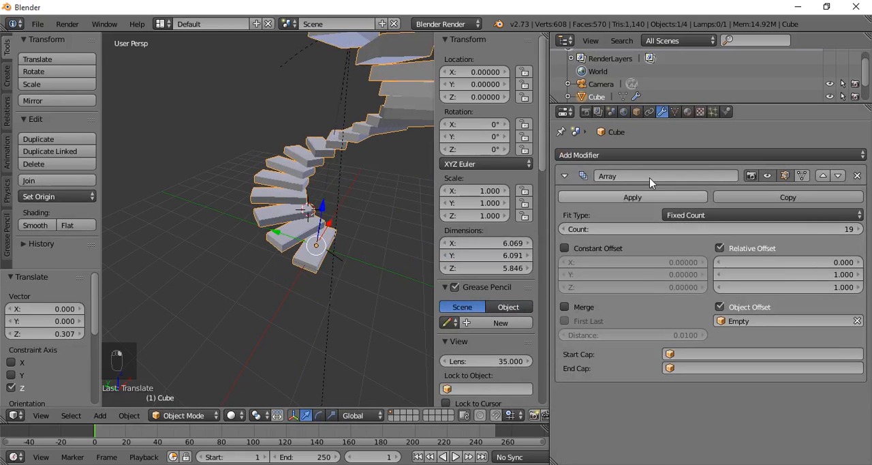
pyautogui.click(857, 176)
pyautogui.rightClick(340, 260)
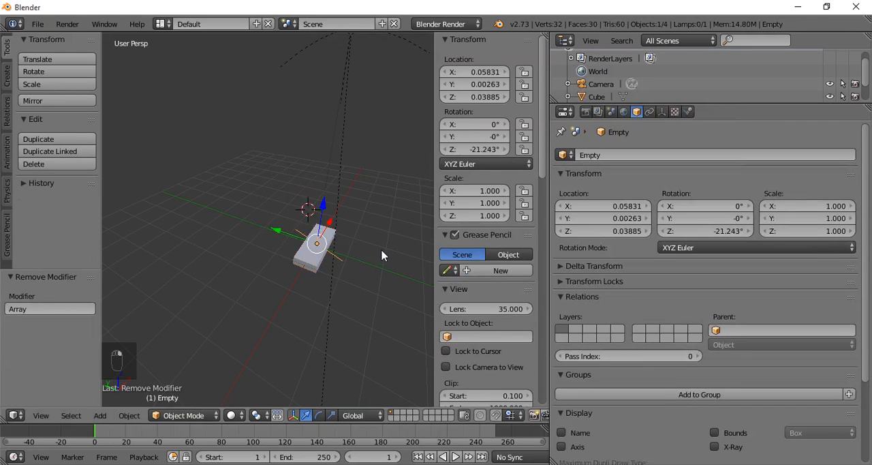
pyautogui.press('Delete')
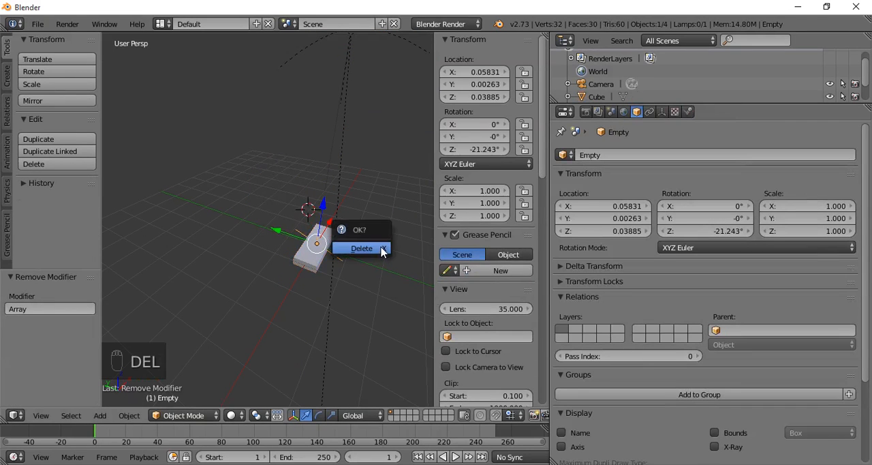
pyautogui.click(382, 248)
# - Delete the remaining step block from the scene
pyautogui.moveTo(360, 255); pyautogui.dragTo(307, 243, button='middle')
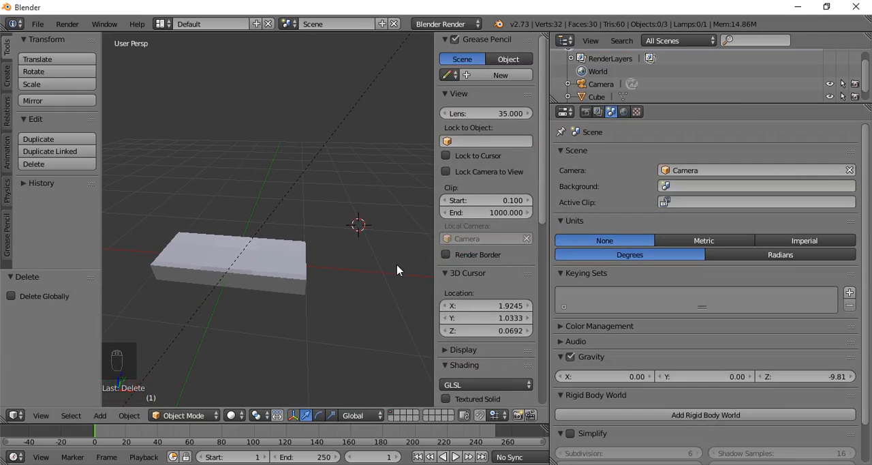
pyautogui.rightClick(289, 268)
pyautogui.press('x')
pyautogui.click(379, 268)
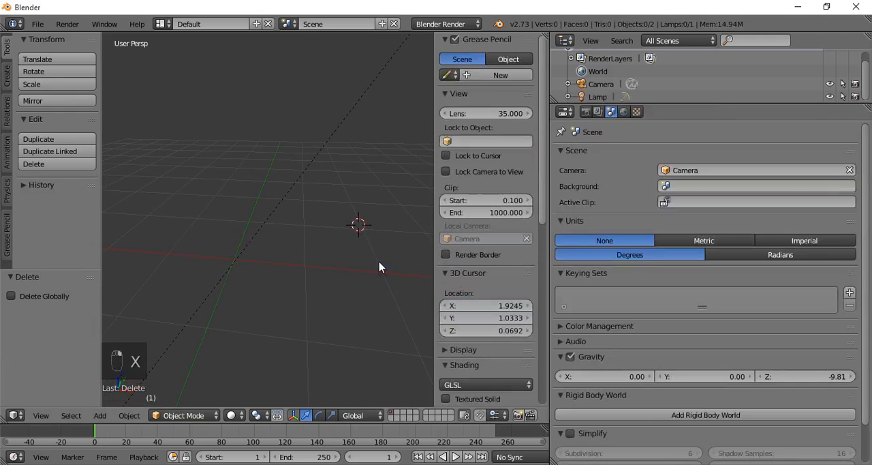
# - Add a UV sphere and move it about -3.939 along X
pyautogui.hotkey('shift', 'a')
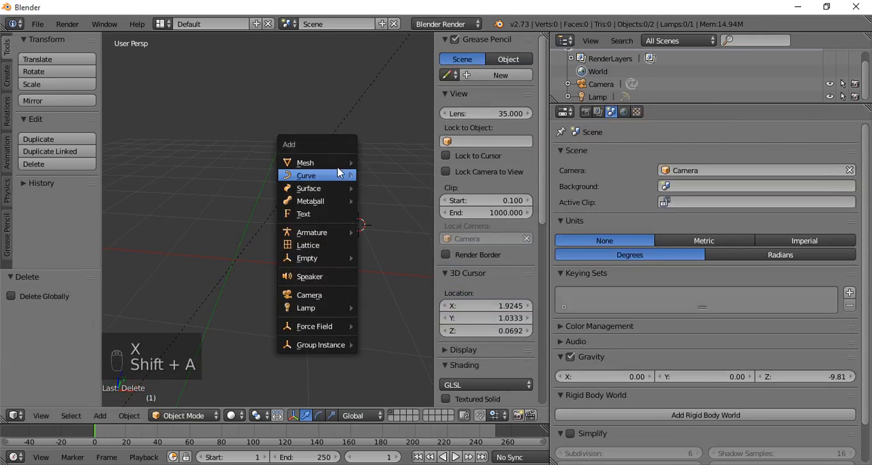
pyautogui.moveTo(337, 165)
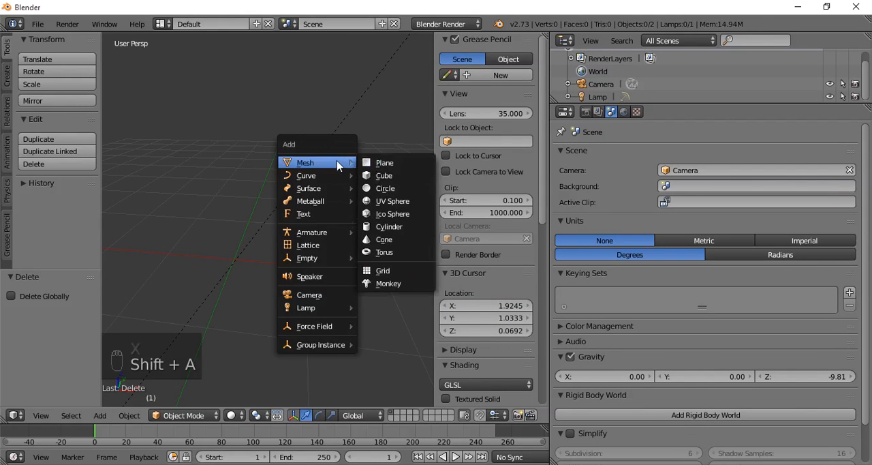
pyautogui.click(394, 202)
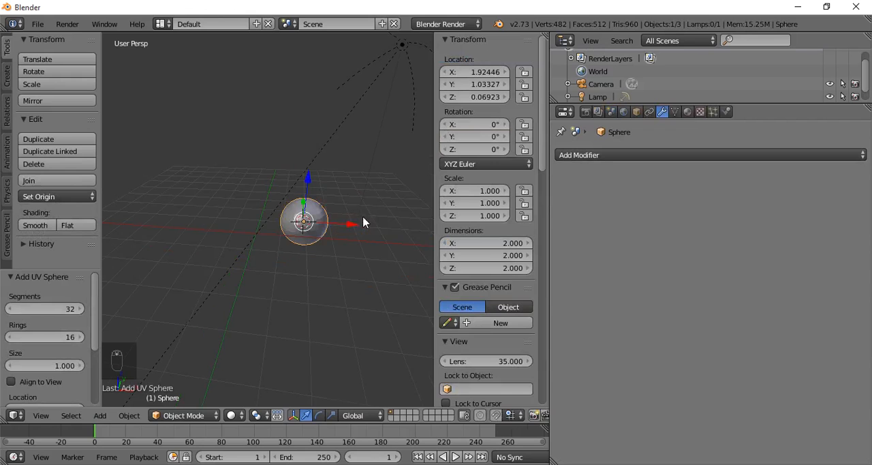
pyautogui.moveTo(348, 225); pyautogui.dragTo(261, 226)
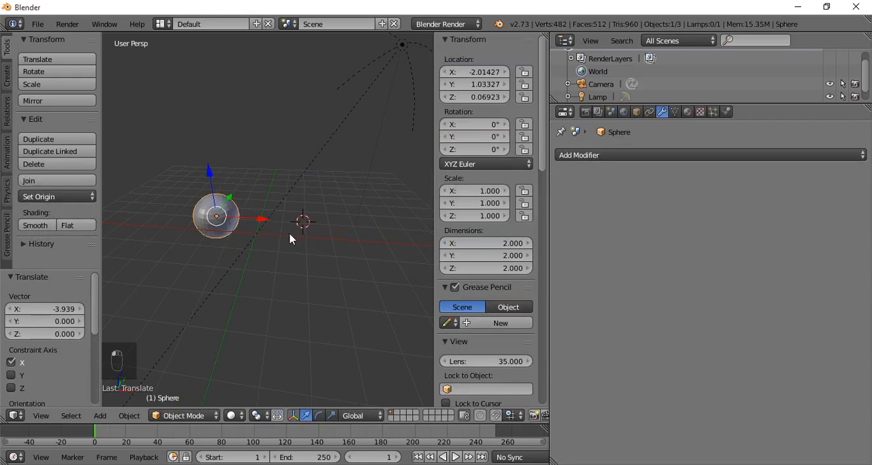
# - Add a second UV sphere and move it about -0.632 along X, leaving a gap to the first sphere
pyautogui.hotkey('shift', 'a')
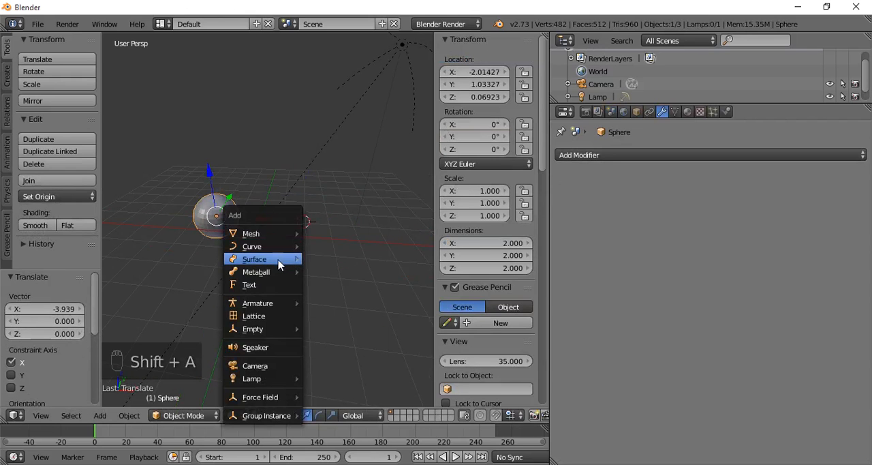
pyautogui.moveTo(274, 235)
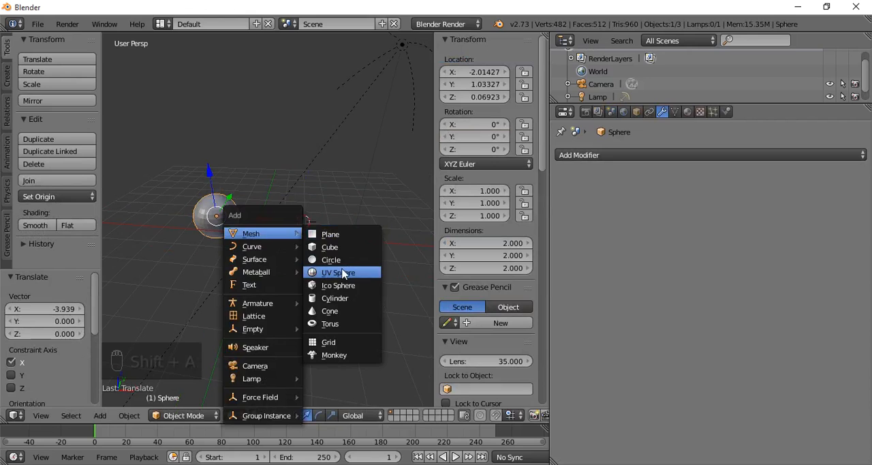
pyautogui.click(344, 272)
pyautogui.moveTo(342, 232); pyautogui.dragTo(328, 230)
# - Select the first sphere and add a Boolean modifier to it
pyautogui.rightClick(224, 217)
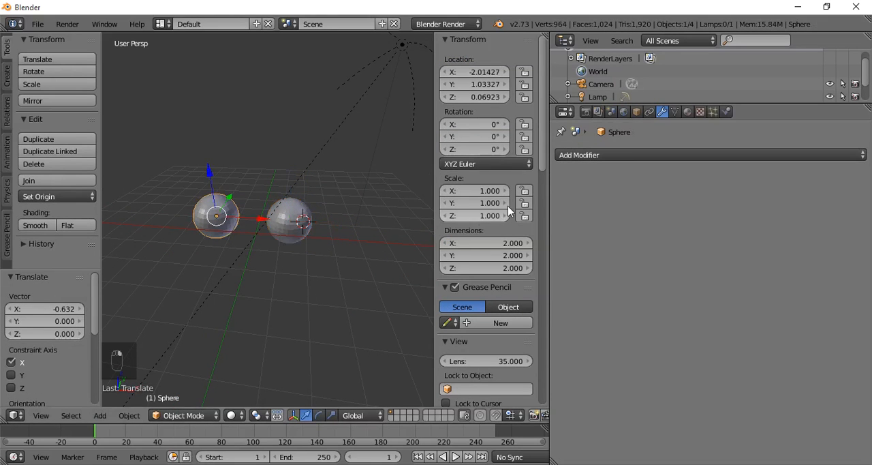
pyautogui.click(609, 156)
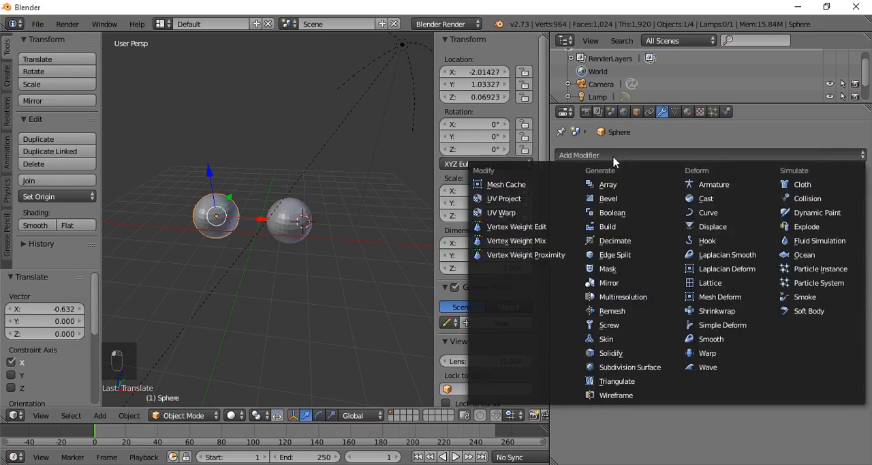
pyautogui.click(613, 161)
pyautogui.click(628, 161)
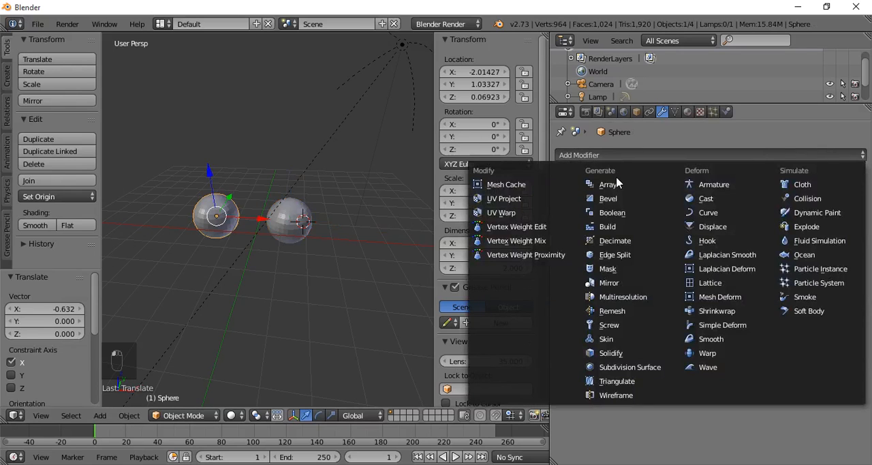
pyautogui.click(617, 214)
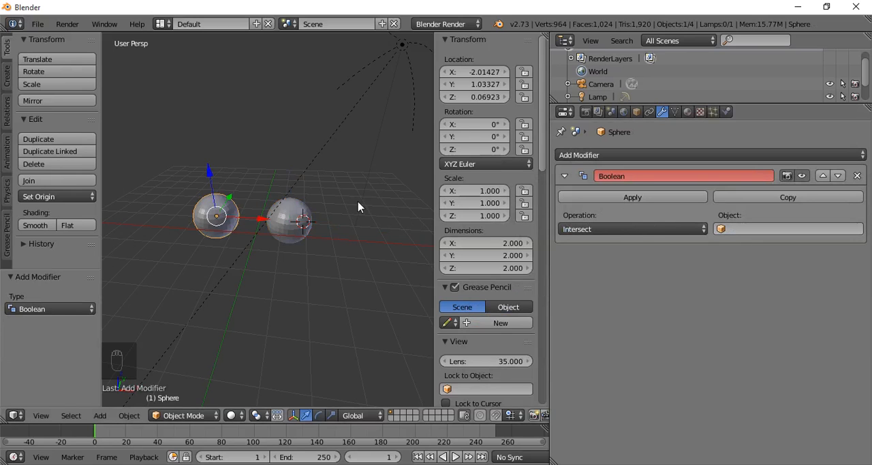
pyautogui.moveTo(360, 207); pyautogui.dragTo(360, 224, button='middle')
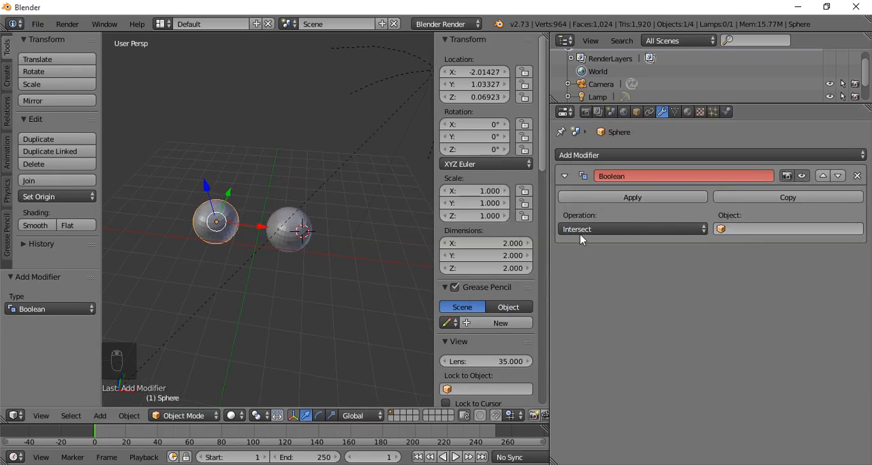
# - Set Sphere.001 as the object of the first sphere's Boolean modifier, with the Intersect operation
pyautogui.click(734, 229)
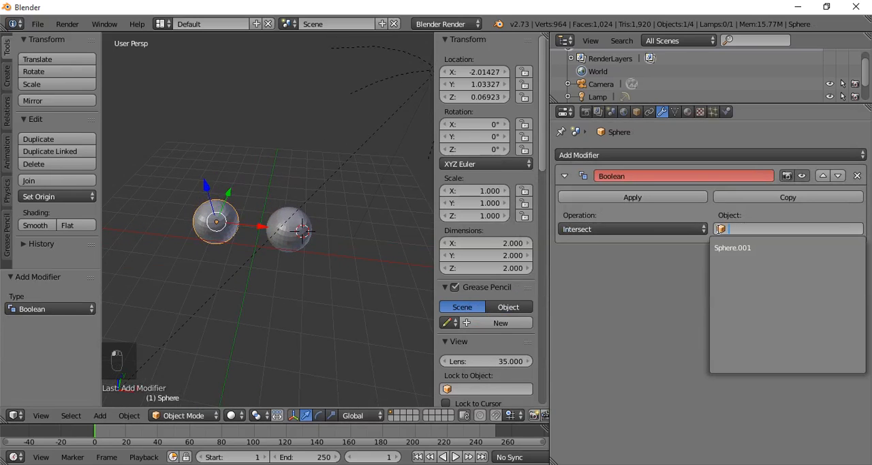
pyautogui.click(213, 249)
pyautogui.rightClick(289, 230)
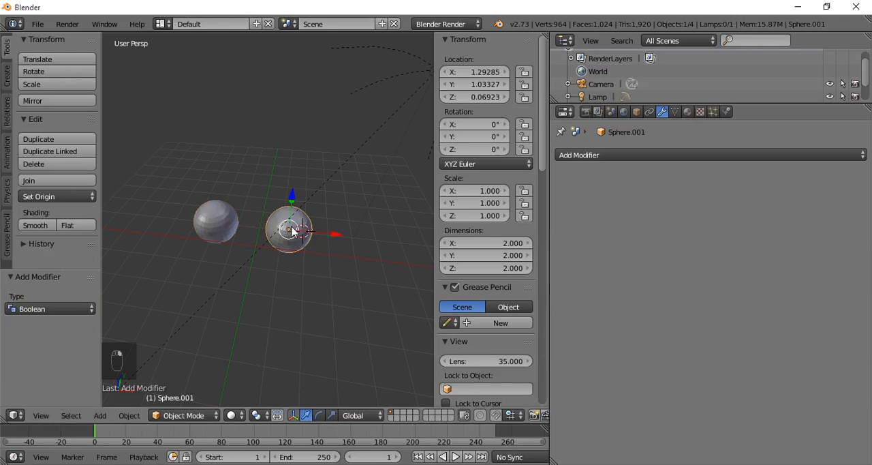
pyautogui.rightClick(213, 222)
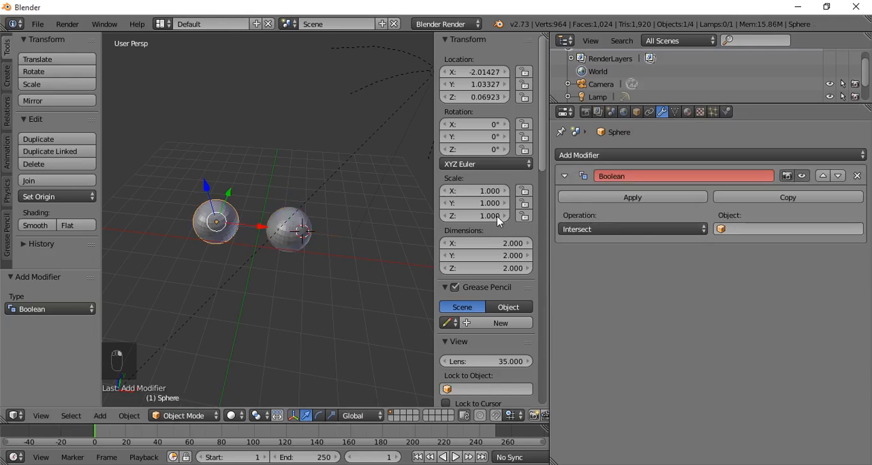
pyautogui.click(745, 229)
pyautogui.click(739, 248)
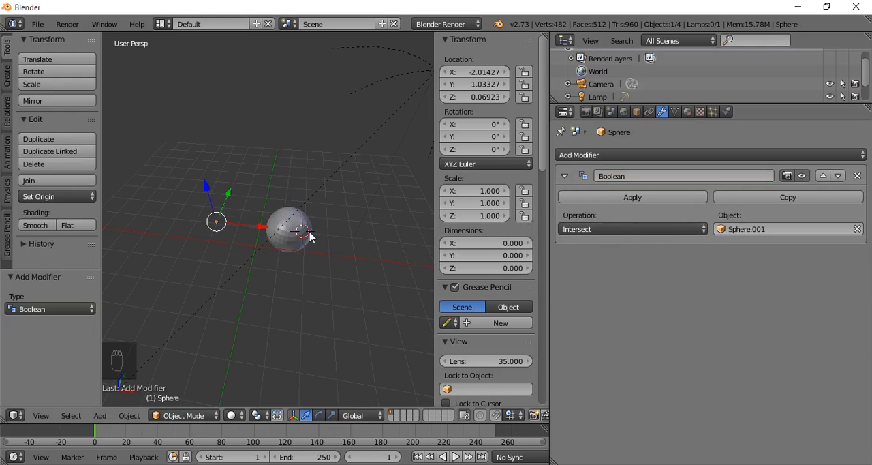
# - Select the second sphere and move it about -0.574 along X toward the first sphere's origin
pyautogui.scroll(5, 267, 226)
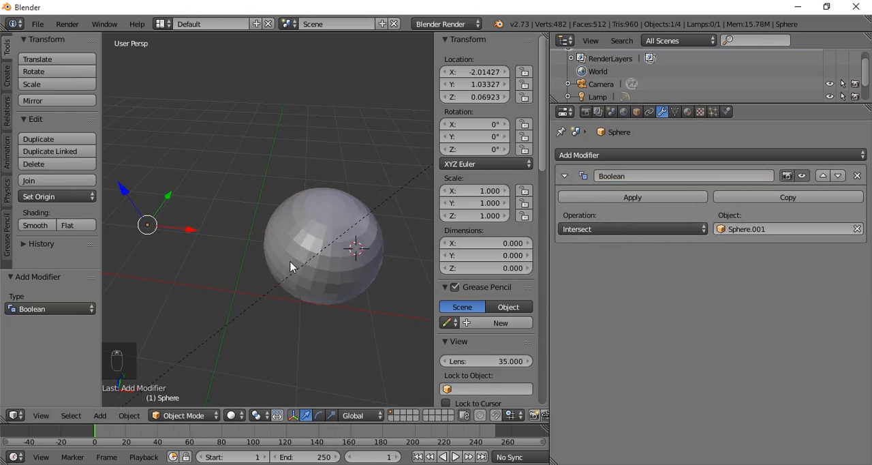
pyautogui.rightClick(265, 243)
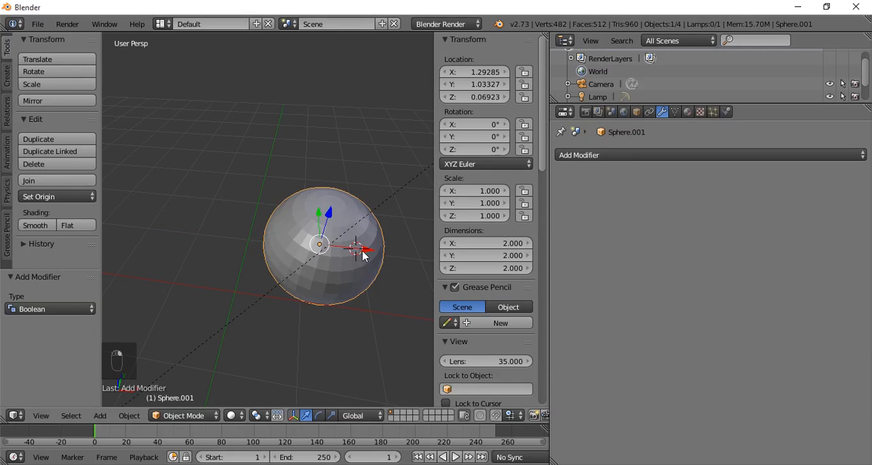
pyautogui.moveTo(362, 251)
pyautogui.mouseDown()
pyautogui.moveTo(197, 240)
pyautogui.moveTo(360, 249)
pyautogui.mouseUp()
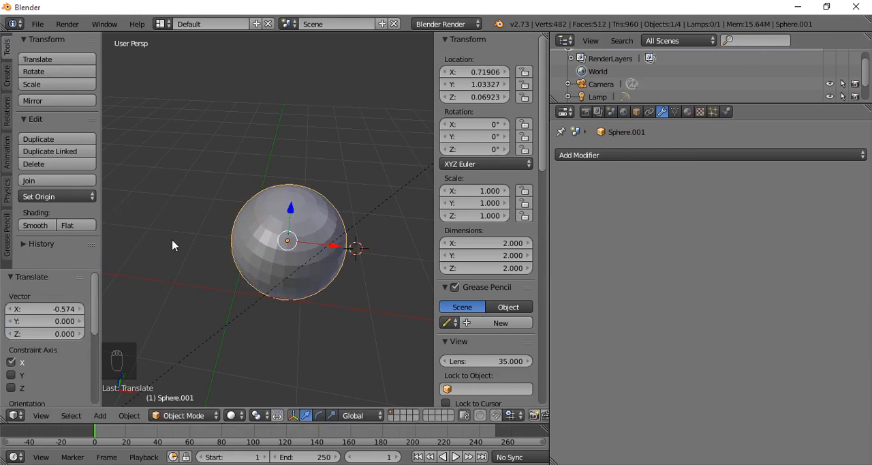
pyautogui.scroll(-4, 166, 236)
pyautogui.moveTo(170, 236); pyautogui.dragTo(293, 232, button='middle')
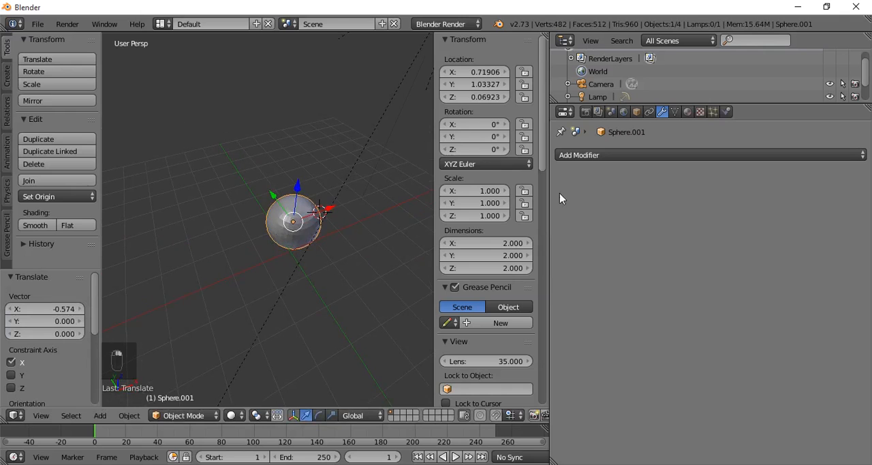
# - Undo the second sphere's move and the Boolean object assignment
pyautogui.hotkey('ctrl', 'z')
pyautogui.hotkey('ctrl', 'z')
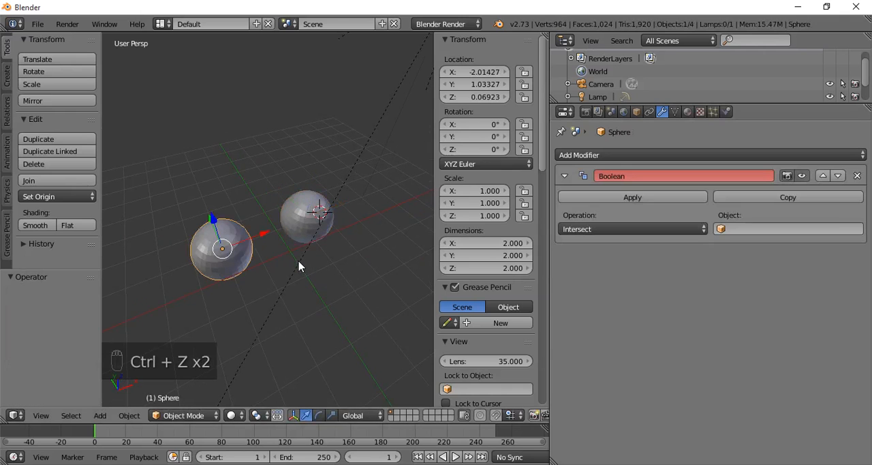
# - Move the second sphere about -2.002 along X so that it overlaps the first sphere
pyautogui.click(587, 229)
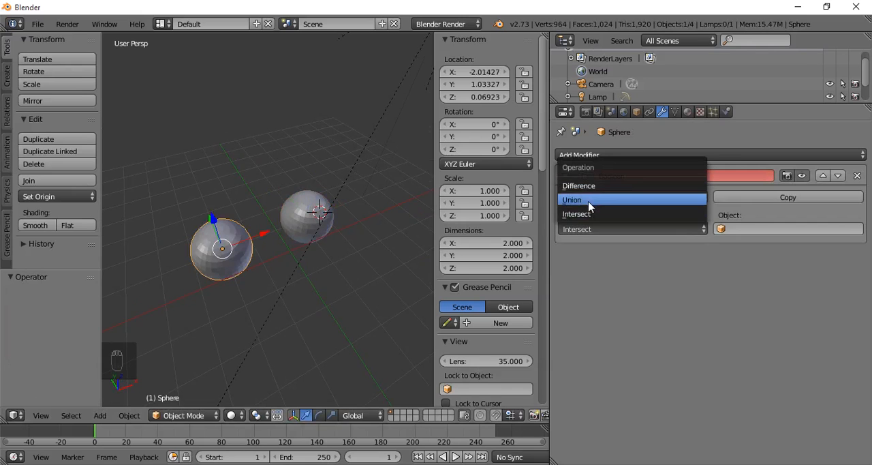
pyautogui.rightClick(317, 212)
pyautogui.moveTo(353, 206); pyautogui.dragTo(299, 219)
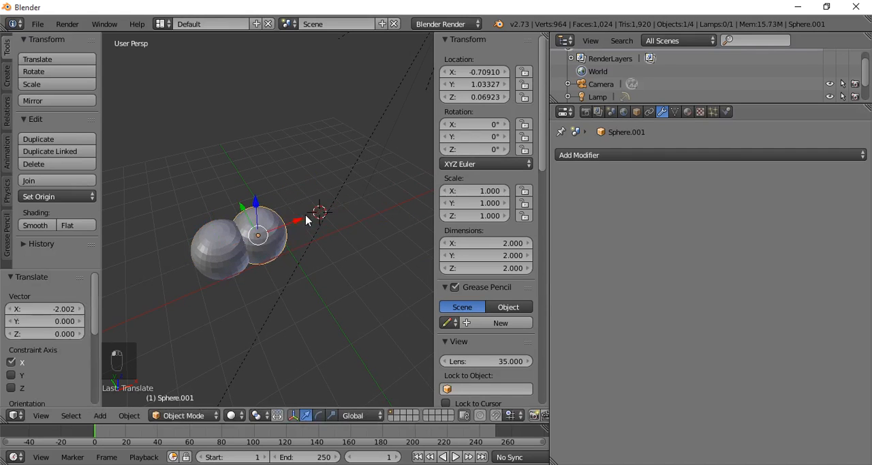
# - Set the first sphere's Boolean modifier to Intersect with Sphere.001 as its object
pyautogui.rightClick(219, 250)
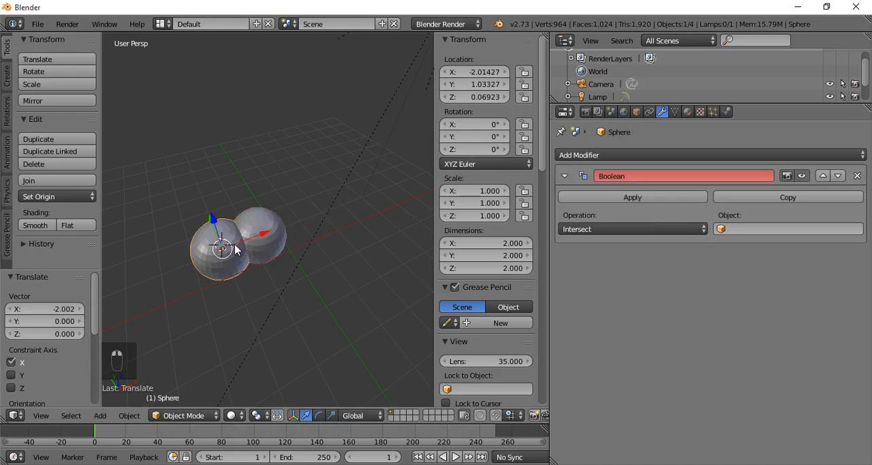
pyautogui.click(602, 230)
pyautogui.click(587, 214)
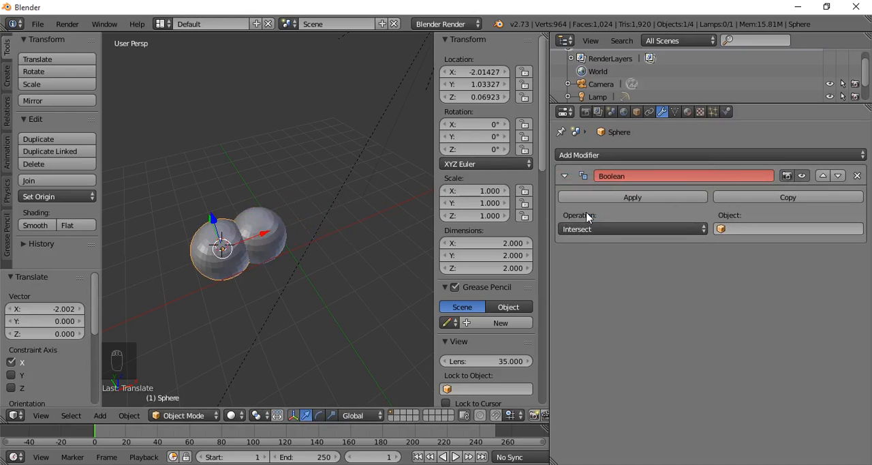
pyautogui.rightClick(268, 223)
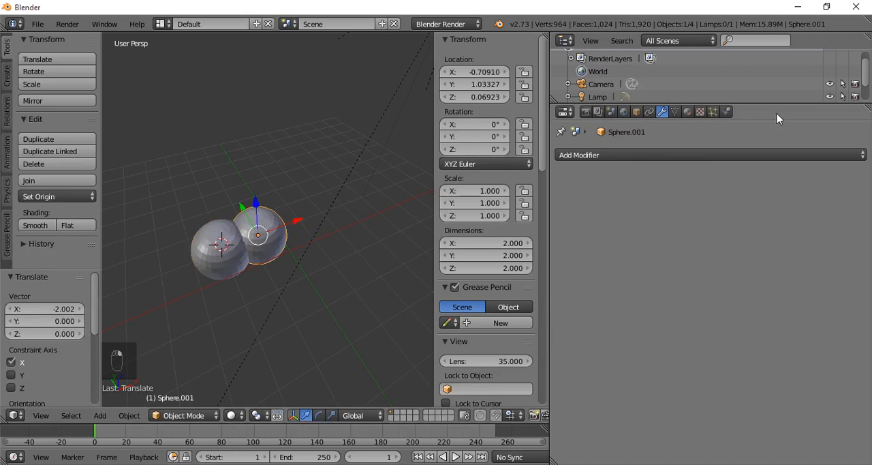
pyautogui.scroll(1, 791, 85)
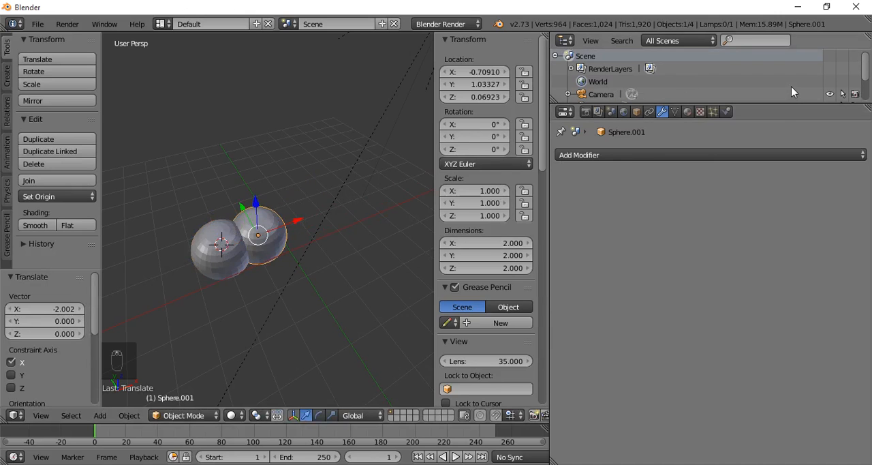
pyautogui.scroll(-2, 791, 86)
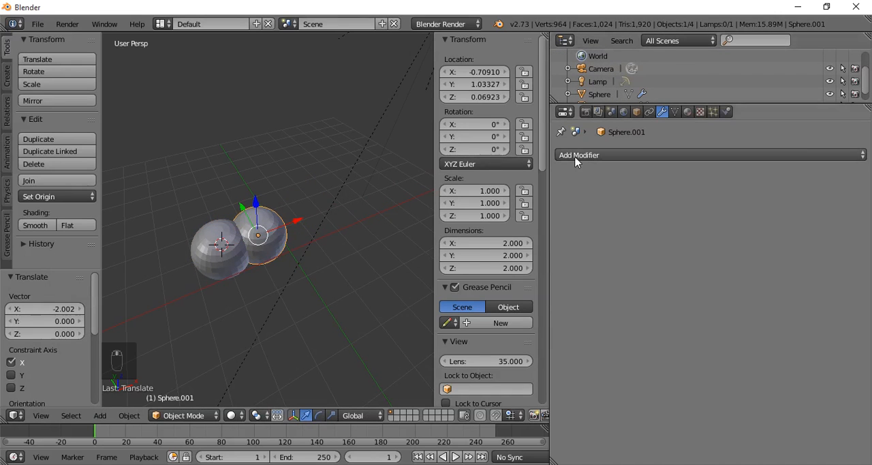
pyautogui.rightClick(233, 248)
pyautogui.moveTo(302, 271); pyautogui.dragTo(289, 244, button='middle')
pyautogui.scroll(3, 258, 247)
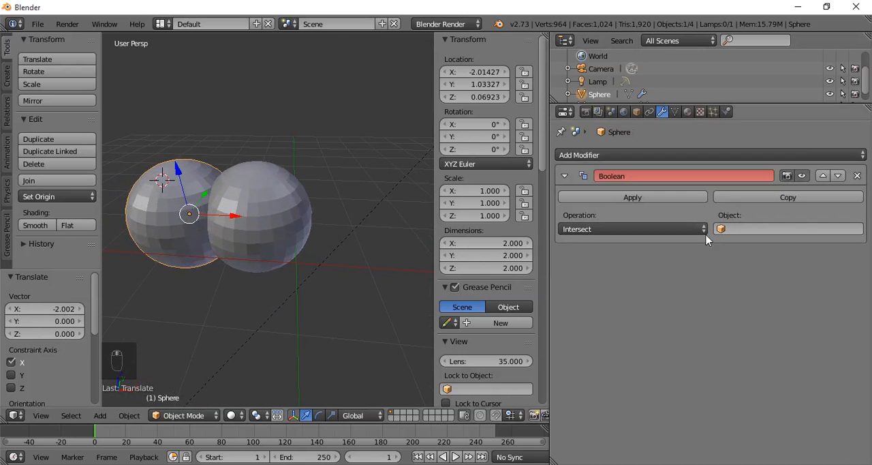
pyautogui.click(742, 228)
pyautogui.click(742, 246)
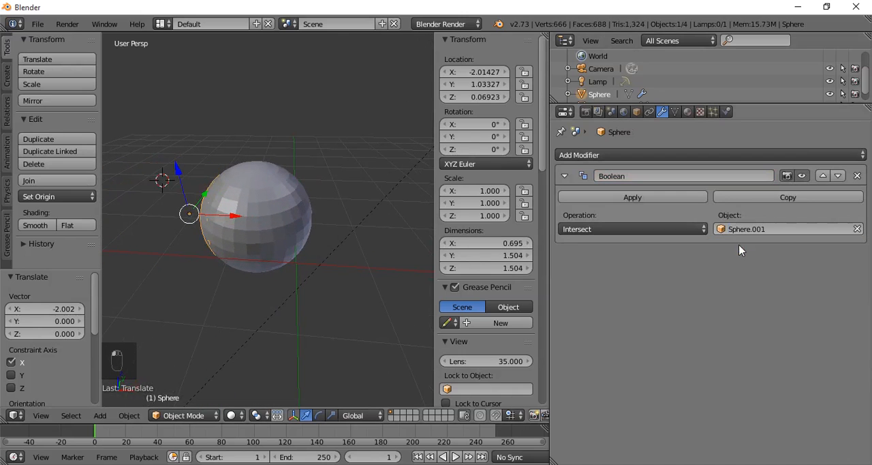
# - Hide Sphere.001 to examine the intersection shape and make the sphere visible again
pyautogui.rightClick(304, 213)
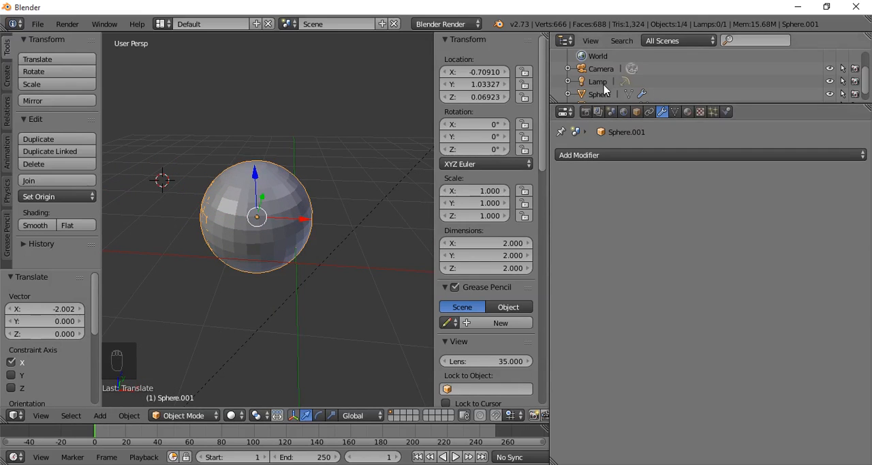
pyautogui.scroll(-1, 607, 90)
pyautogui.click(829, 96)
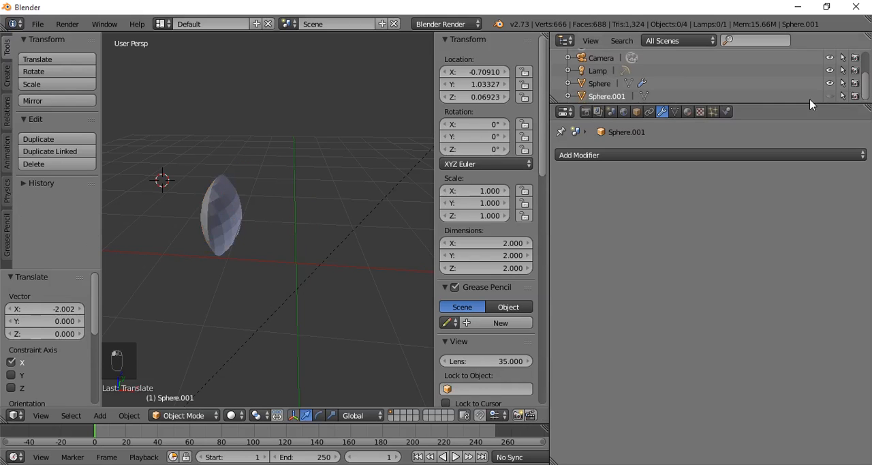
pyautogui.moveTo(256, 196); pyautogui.dragTo(274, 163, button='middle')
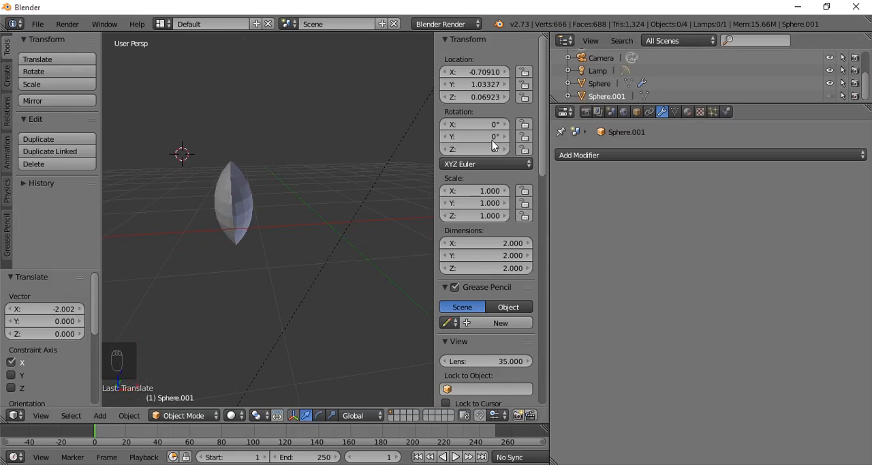
pyautogui.click(830, 95)
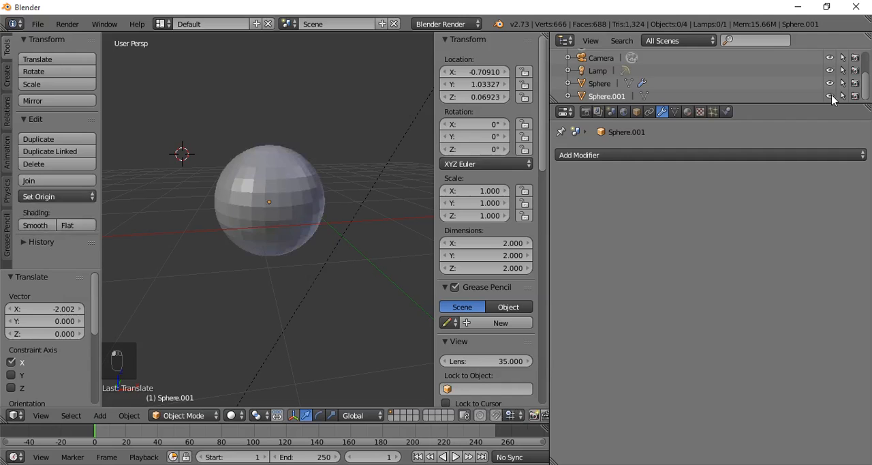
# - Move the first sphere about 0.143 along X and set its Boolean operation to Union
pyautogui.rightClick(226, 202)
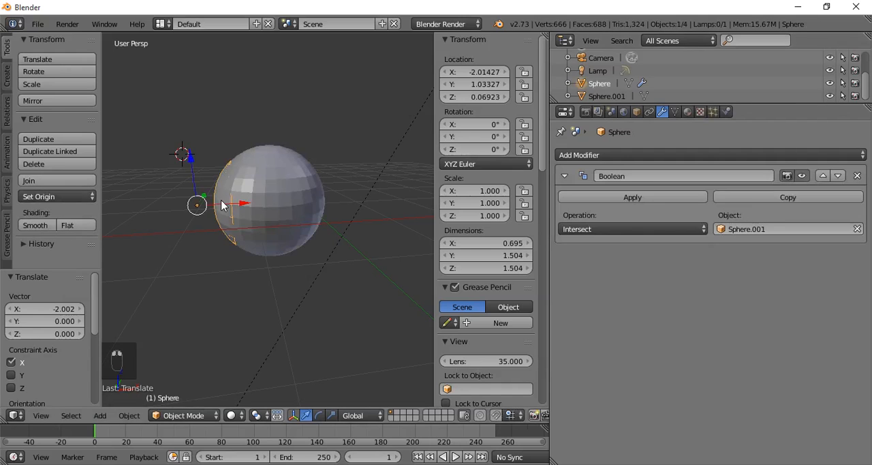
pyautogui.moveTo(245, 206)
pyautogui.mouseDown()
pyautogui.moveTo(228, 206)
pyautogui.moveTo(335, 208)
pyautogui.moveTo(251, 209)
pyautogui.mouseUp()
pyautogui.click(600, 229)
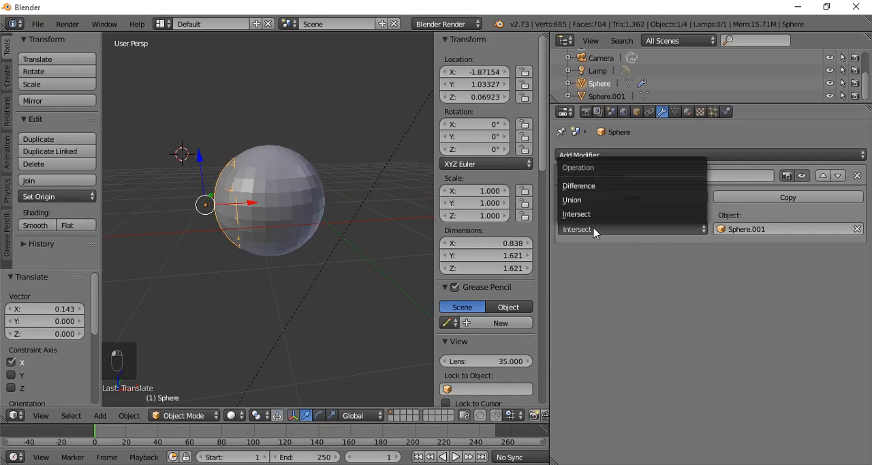
pyautogui.click(589, 205)
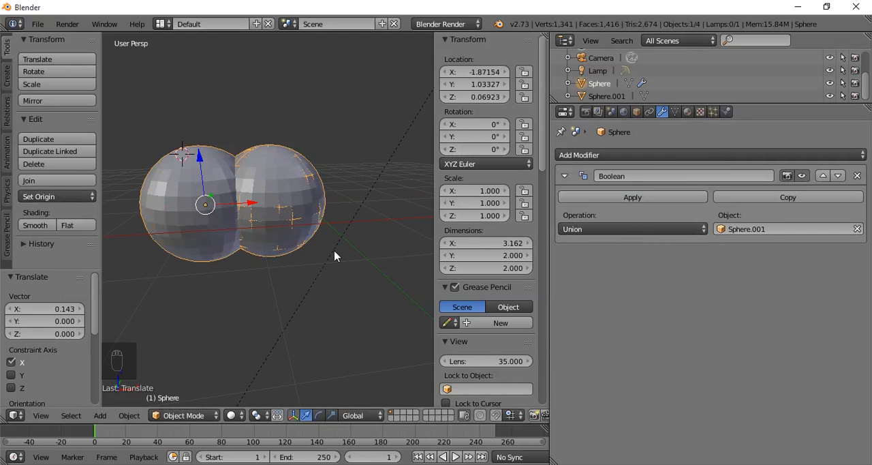
pyautogui.moveTo(334, 253); pyautogui.dragTo(307, 324, button='middle')
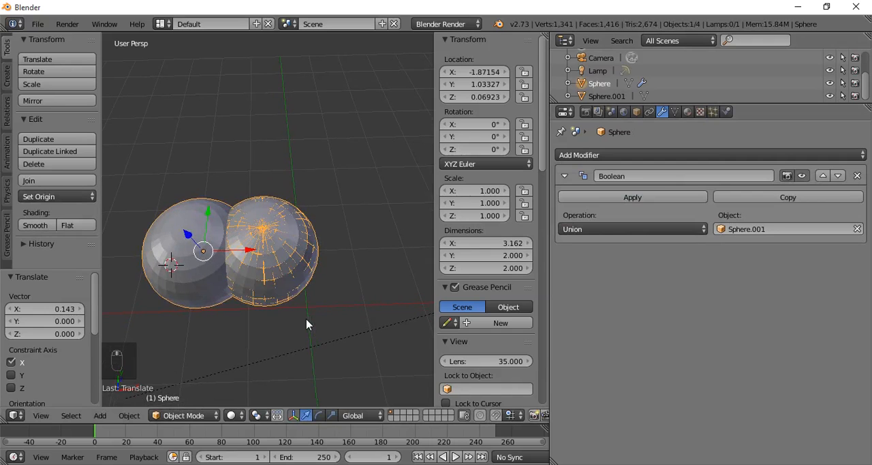
# - Hide Sphere.001 and examine the union mesh in wireframe, returning to solid shading
pyautogui.click(607, 96)
pyautogui.click(830, 96)
pyautogui.moveTo(404, 277); pyautogui.dragTo(300, 249, button='middle')
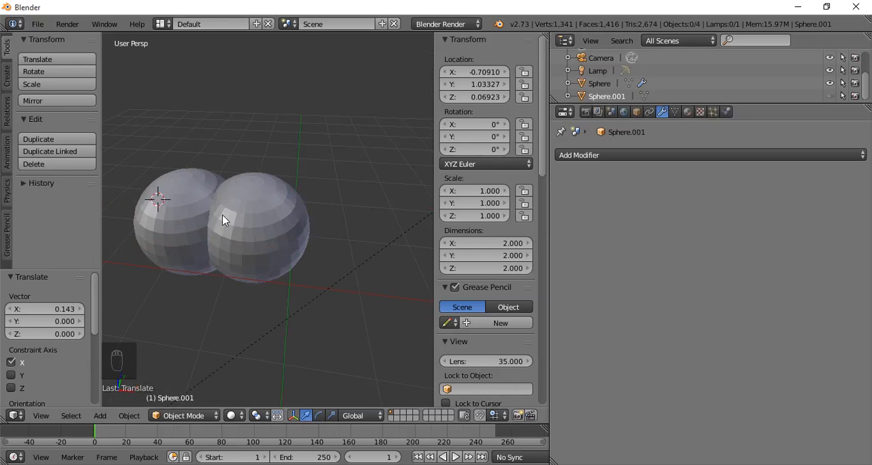
pyautogui.press('z')
pyautogui.moveTo(243, 244)
pyautogui.mouseDown(button='middle')
pyautogui.moveTo(272, 226)
pyautogui.moveTo(275, 193)
pyautogui.mouseUp(button='middle')
pyautogui.scroll(3, 275, 211)
pyautogui.moveTo(274, 229); pyautogui.dragTo(238, 201, button='middle')
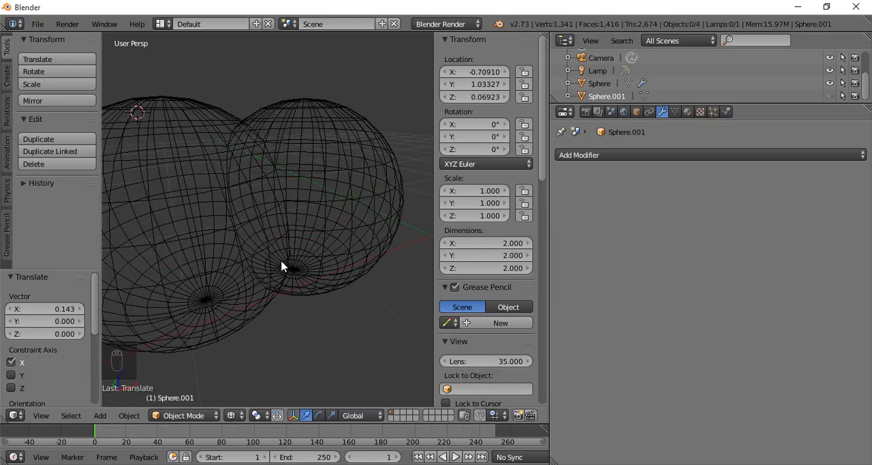
pyautogui.press('z')
pyautogui.moveTo(329, 284); pyautogui.dragTo(327, 232, button='middle')
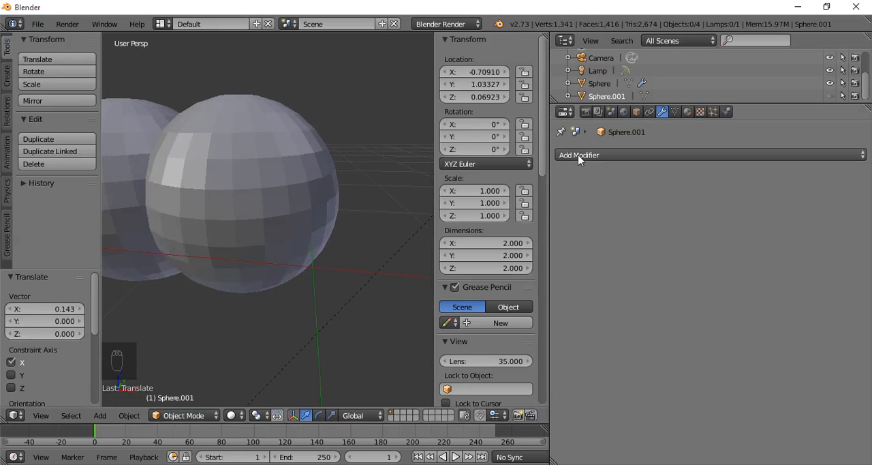
# - Change the first sphere's Boolean operation to Difference and hide Sphere.001
pyautogui.rightClick(125, 192)
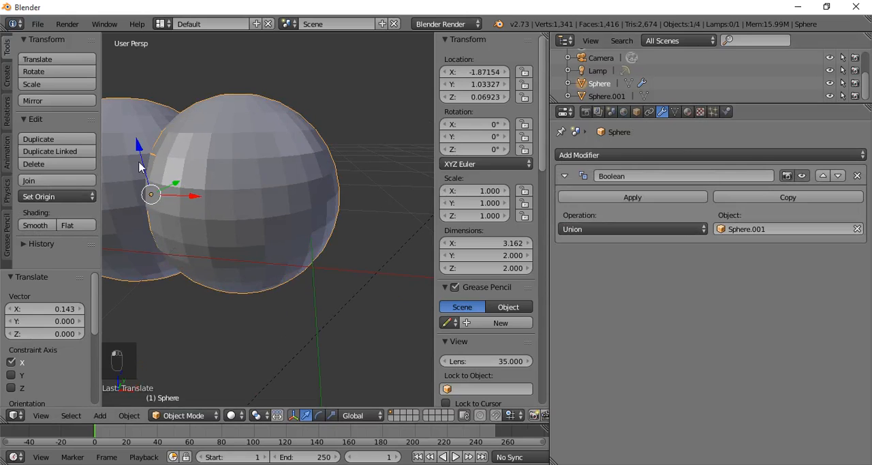
pyautogui.click(573, 227)
pyautogui.click(590, 185)
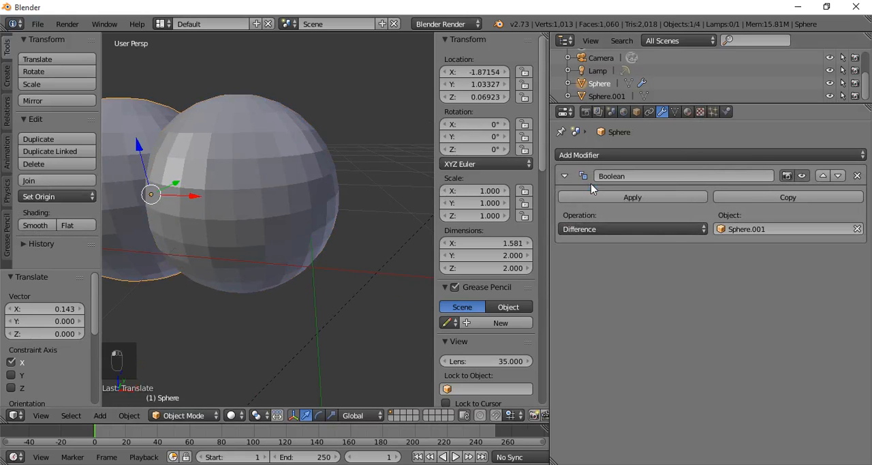
pyautogui.click(830, 96)
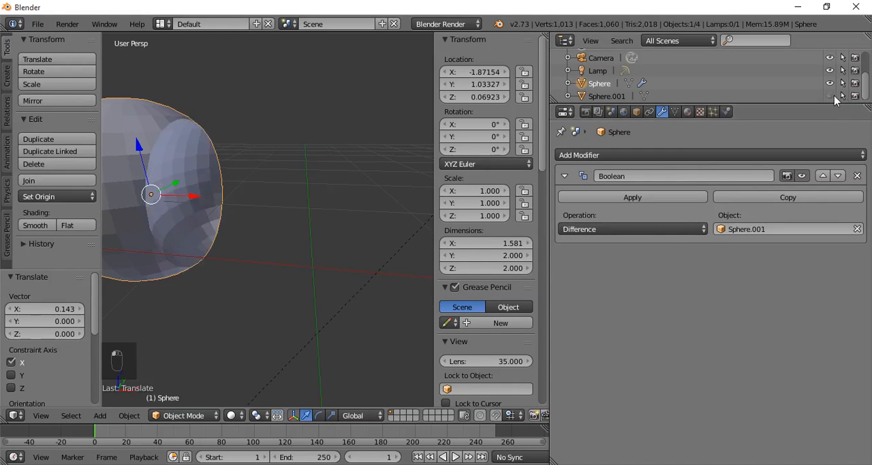
# - Examine the concave cut in the first sphere from several angles
pyautogui.moveTo(277, 224); pyautogui.dragTo(205, 158, button='middle')
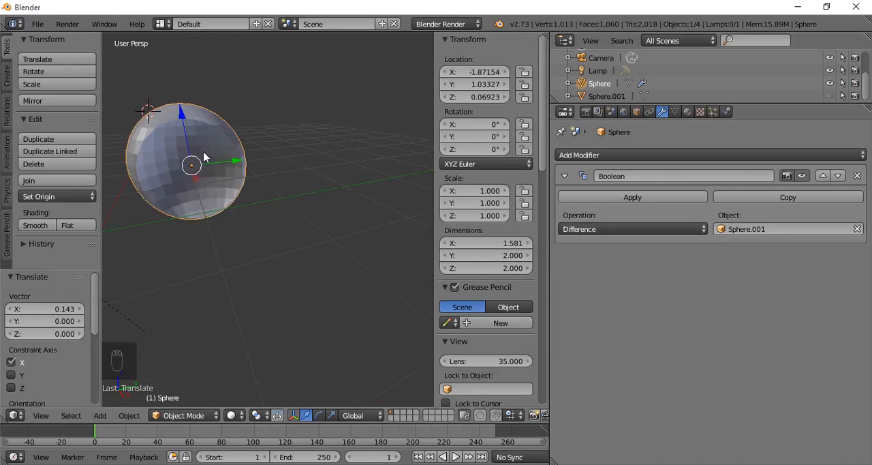
pyautogui.moveTo(248, 211); pyautogui.dragTo(295, 201, button='middle')
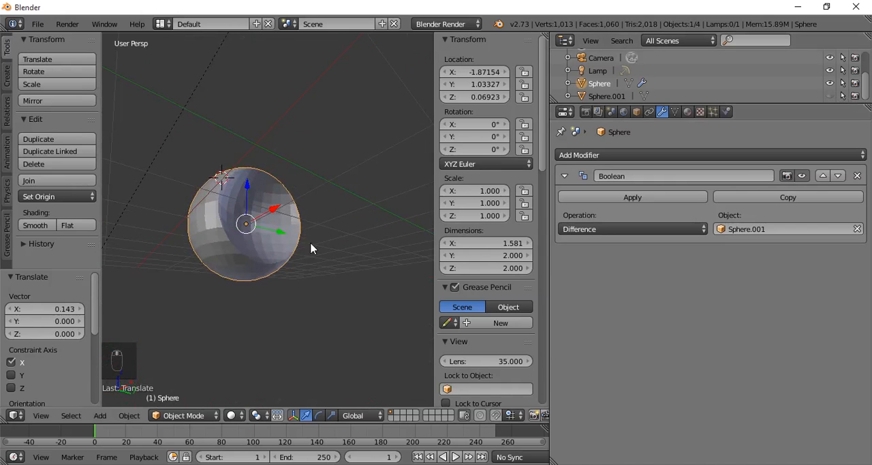
pyautogui.moveTo(244, 251); pyautogui.dragTo(238, 209, button='middle')
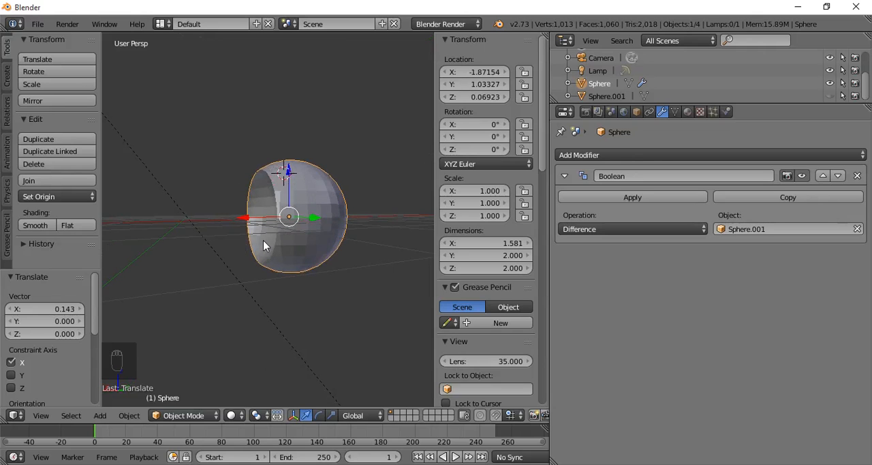
pyautogui.moveTo(307, 270); pyautogui.dragTo(347, 275, button='middle')
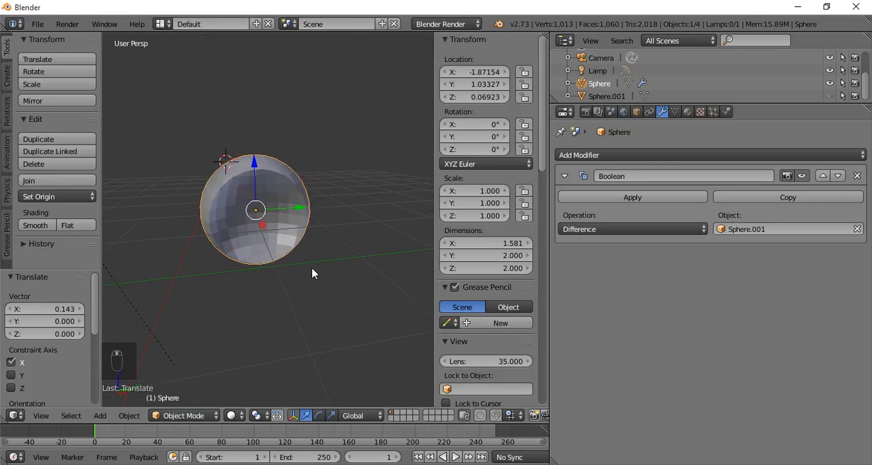
pyautogui.scroll(3, 312, 267)
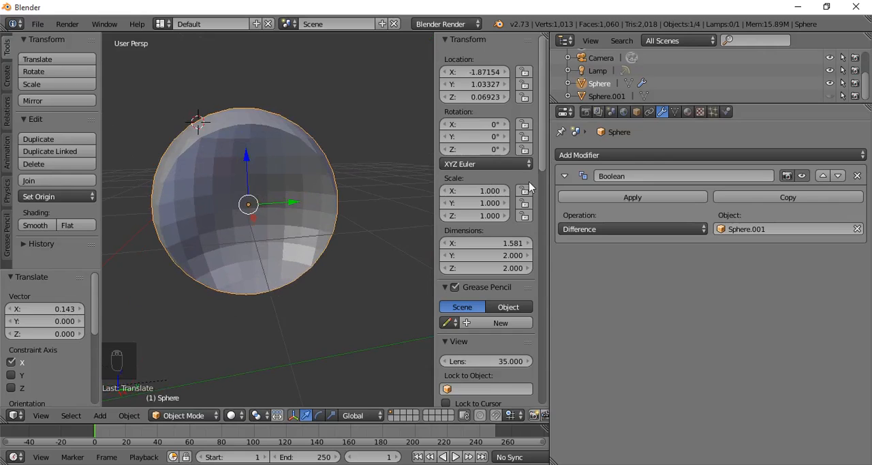
pyautogui.moveTo(260, 204)
pyautogui.mouseDown(button='middle')
pyautogui.moveTo(331, 195)
pyautogui.moveTo(284, 212)
pyautogui.moveTo(273, 199)
pyautogui.mouseUp(button='middle')
pyautogui.scroll(-3, 296, 203)
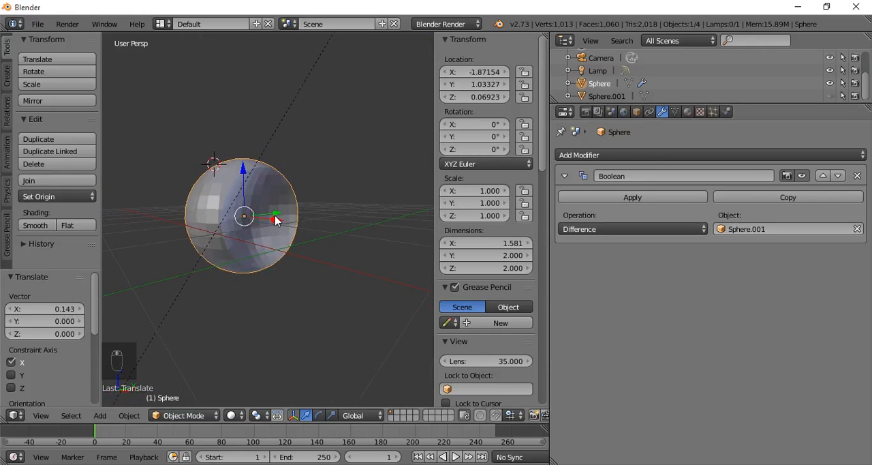
# - Try smooth shading on the cut sphere and return it to flat shading
pyautogui.click(35, 224)
pyautogui.moveTo(282, 224)
pyautogui.mouseDown(button='middle')
pyautogui.moveTo(223, 227)
pyautogui.moveTo(253, 227)
pyautogui.mouseUp(button='middle')
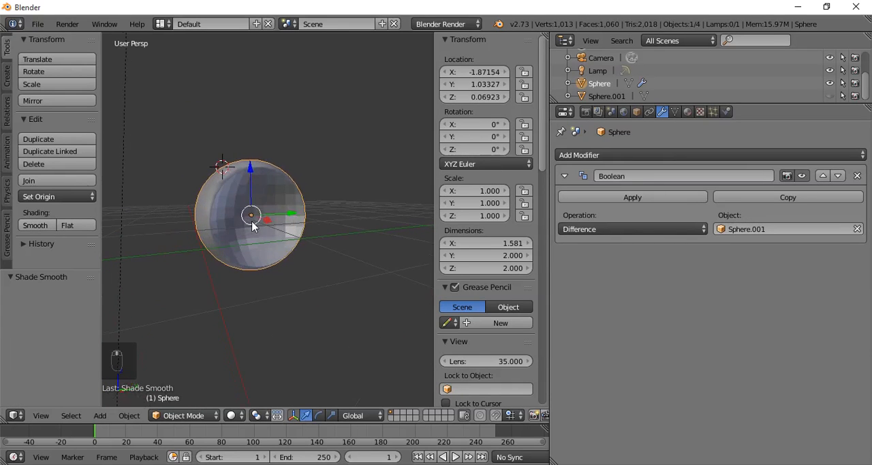
pyautogui.click(45, 224)
pyautogui.click(71, 225)
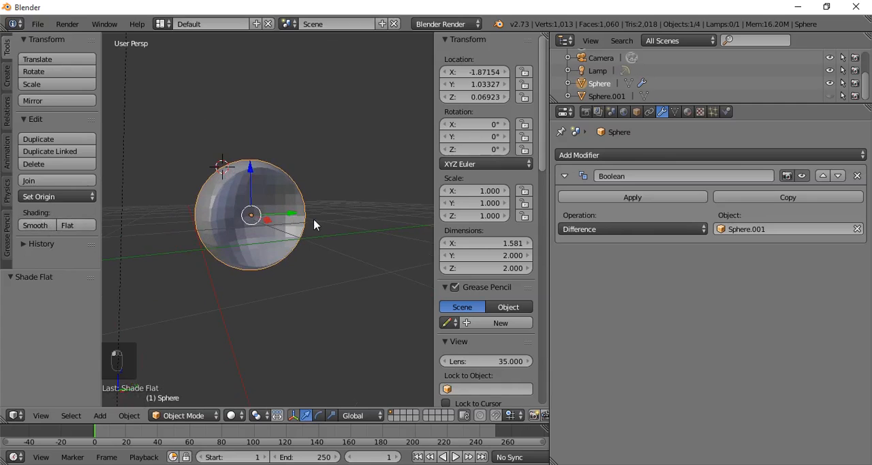
pyautogui.moveTo(316, 224)
pyautogui.mouseDown(button='middle')
pyautogui.moveTo(323, 255)
pyautogui.moveTo(305, 234)
pyautogui.mouseUp(button='middle')
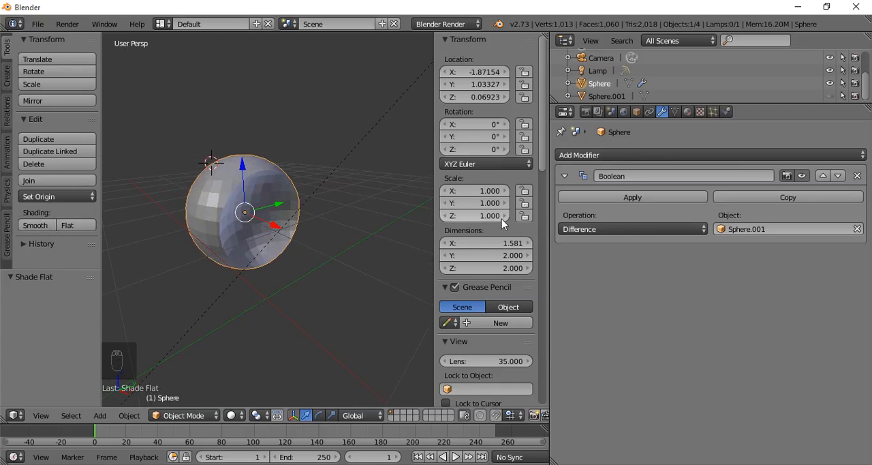
# - Remove the Boolean modifier from the first sphere and delete that sphere
pyautogui.click(858, 176)
pyautogui.press('x')
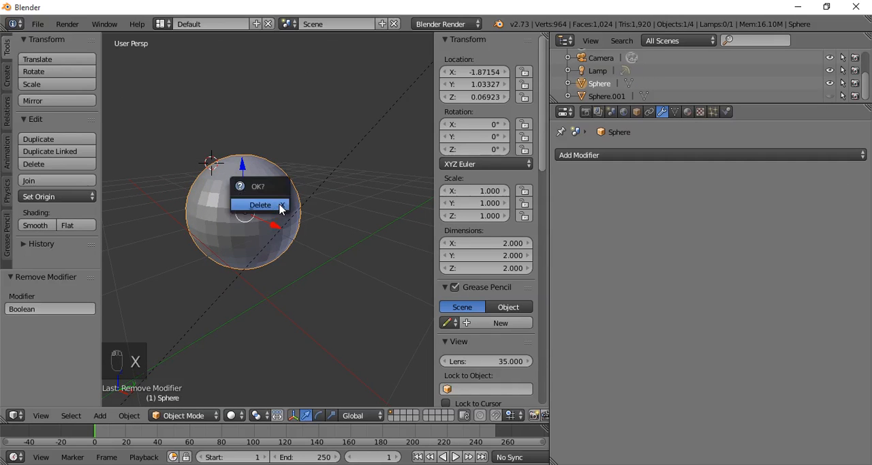
pyautogui.click(279, 206)
# - Add a cube mesh at the 3D cursor
pyautogui.hotkey('shift', 'a')
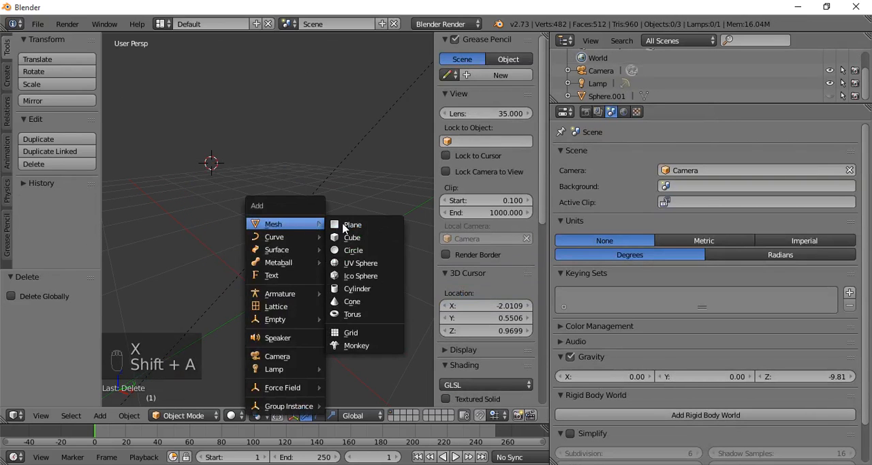
pyautogui.click(361, 240)
pyautogui.scroll(-2, 275, 227)
pyautogui.moveTo(275, 227); pyautogui.dragTo(456, 188, button='middle')
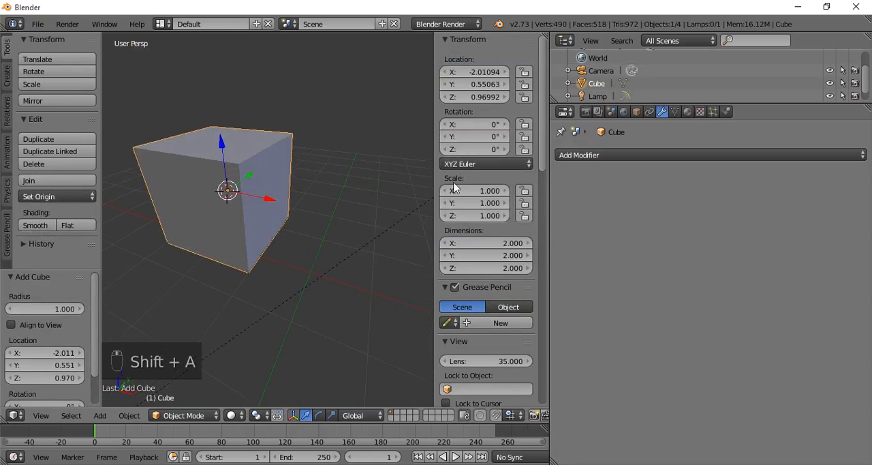
# - Set the cube's location to 0 on the X, Y and Z axes
pyautogui.click(473, 72)
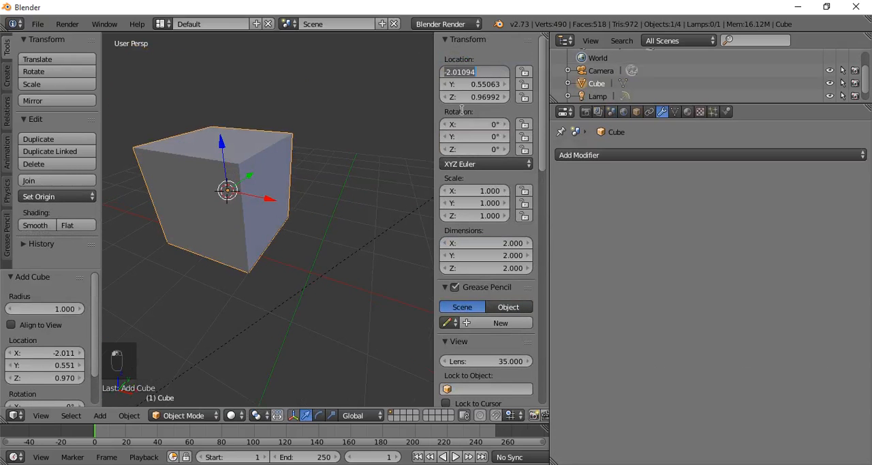
pyautogui.write('0')
pyautogui.click(477, 84)
pyautogui.write('0')
pyautogui.press('Return')
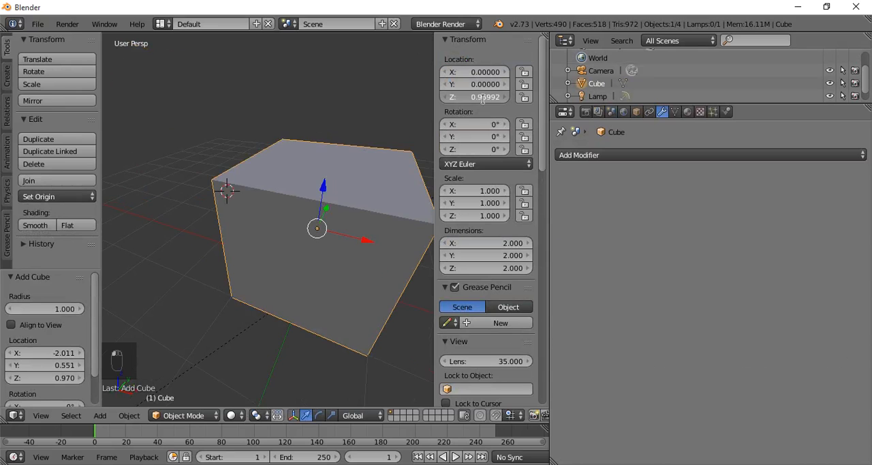
pyautogui.click(482, 97)
pyautogui.write('0')
pyautogui.press('Return')
# - Add a Bevel modifier to the cube
pyautogui.scroll(-4, 350, 142)
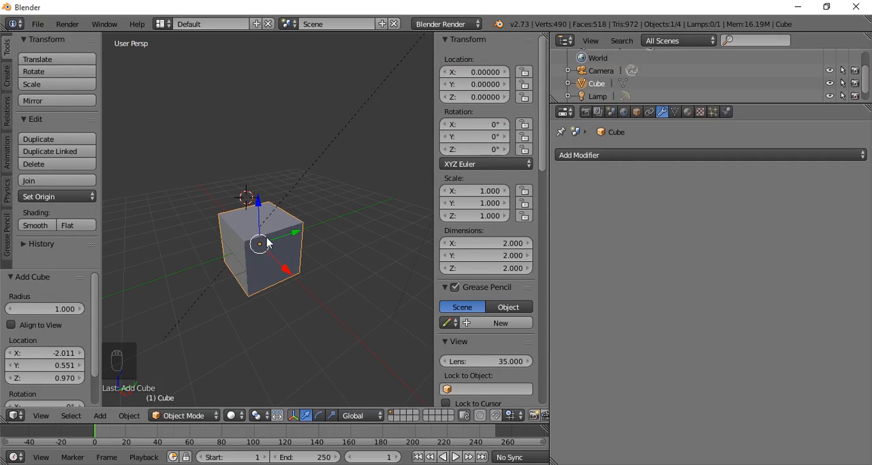
pyautogui.scroll(4, 271, 242)
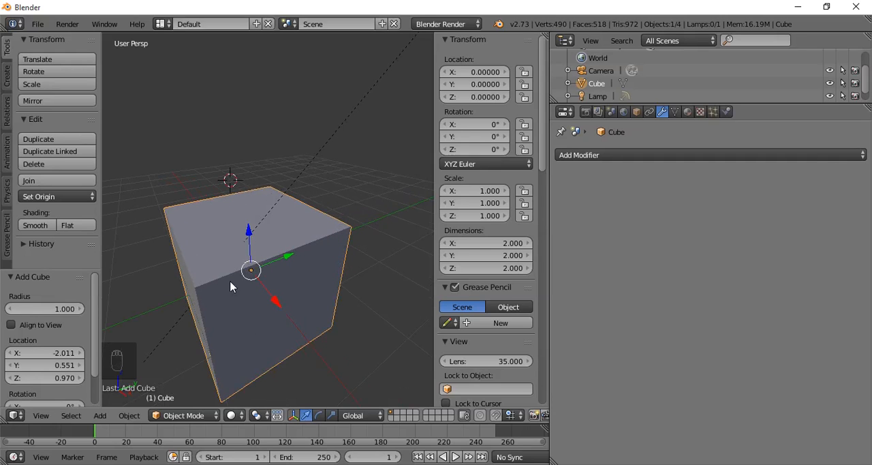
pyautogui.moveTo(256, 274); pyautogui.dragTo(293, 259, button='middle')
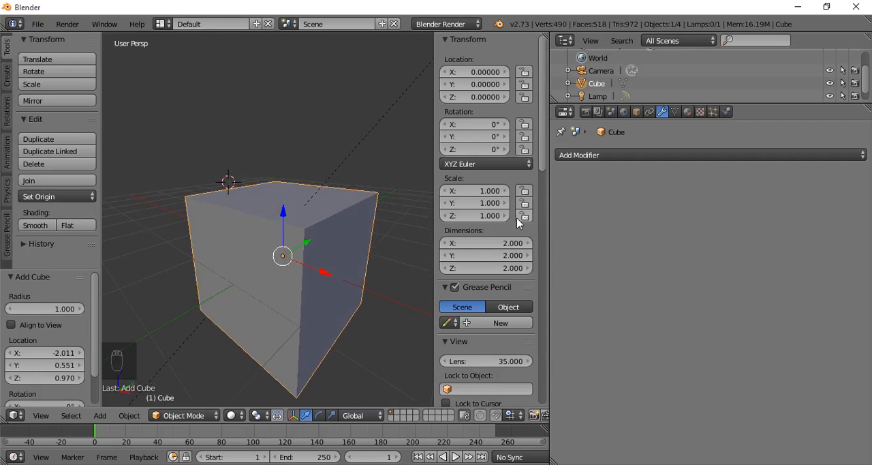
pyautogui.click(615, 157)
pyautogui.click(601, 197)
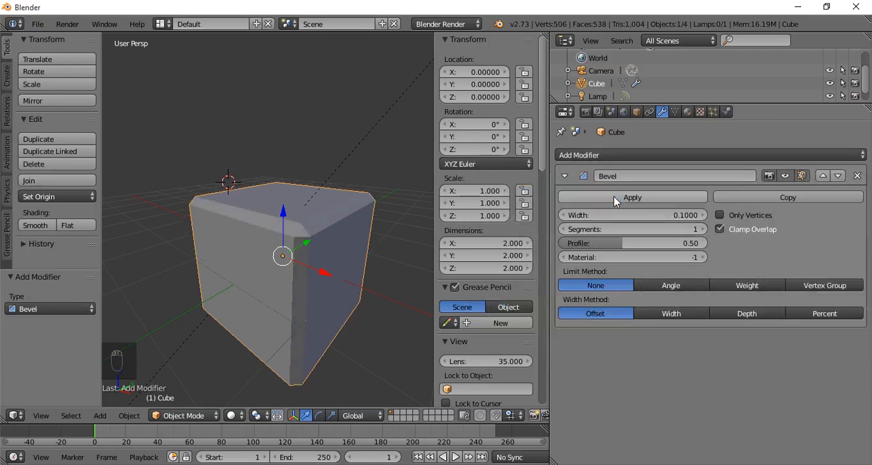
# - Set the Bevel modifier's width to 0.0430
pyautogui.moveTo(332, 269); pyautogui.dragTo(295, 267, button='middle')
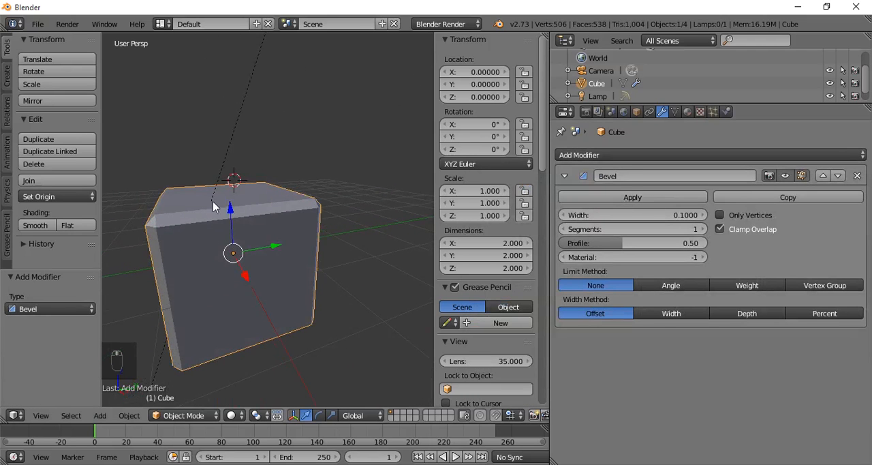
pyautogui.moveTo(218, 219); pyautogui.dragTo(399, 209, button='middle')
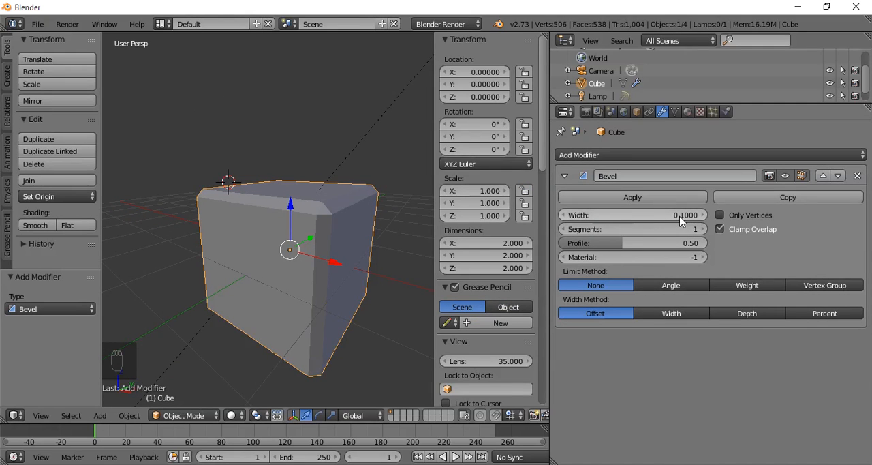
pyautogui.moveTo(680, 219); pyautogui.dragTo(634, 219)
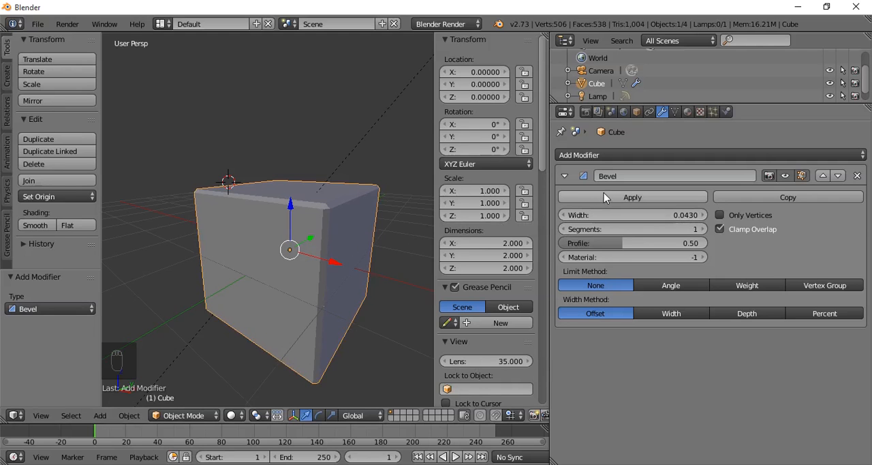
# - Try smooth shading on the bevelled cube and return it to flat shading
pyautogui.moveTo(352, 255); pyautogui.dragTo(258, 293, button='middle')
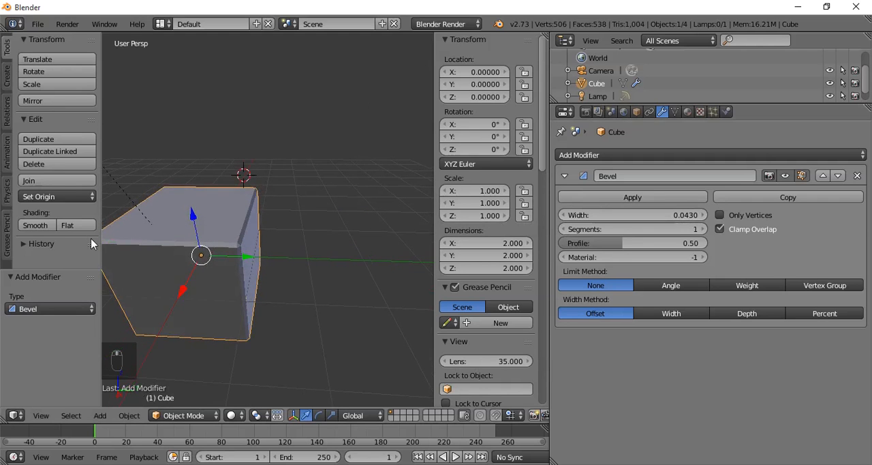
pyautogui.click(39, 230)
pyautogui.moveTo(258, 243)
pyautogui.mouseDown(button='middle')
pyautogui.moveTo(327, 224)
pyautogui.moveTo(329, 232)
pyautogui.mouseUp(button='middle')
pyautogui.click(81, 223)
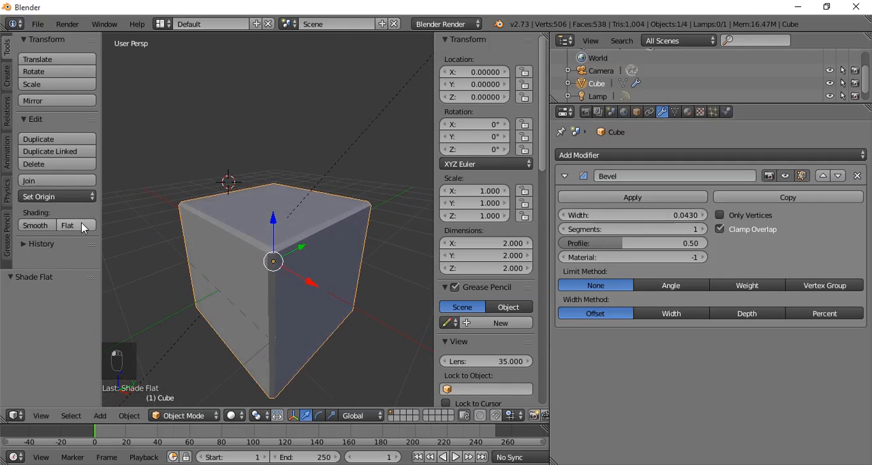
# - Apply smooth shading to the bevelled cube and set the bevel width to 0.0630
pyautogui.click(43, 228)
pyautogui.moveTo(247, 242); pyautogui.dragTo(323, 247, button='middle')
pyautogui.scroll(2, 323, 247)
pyautogui.moveTo(657, 214); pyautogui.dragTo(685, 215)
pyautogui.moveTo(330, 263); pyautogui.dragTo(291, 263, button='middle')
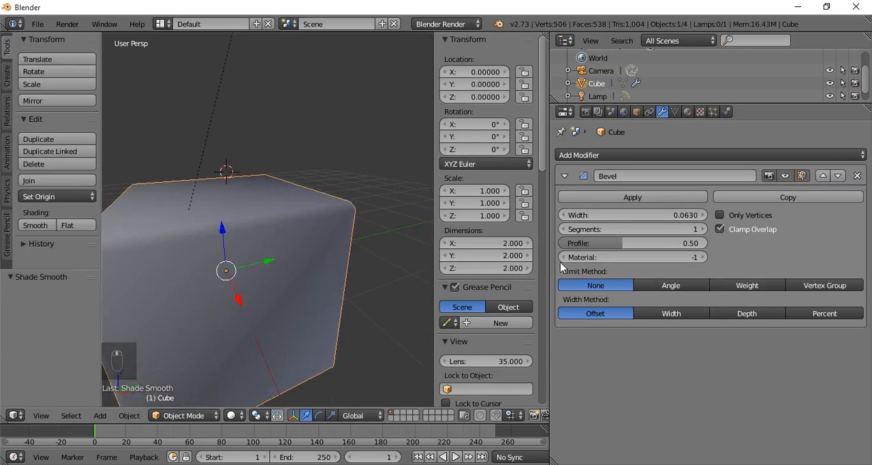
# - Remove the Bevel modifier from the cube and return the cube to flat shading
pyautogui.click(857, 176)
pyautogui.scroll(-5, 287, 235)
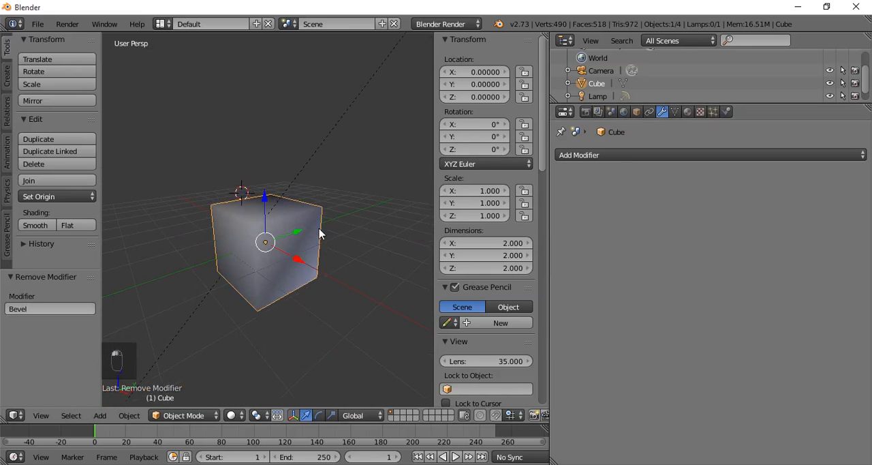
pyautogui.click(68, 224)
# - Delete the cube from the scene
pyautogui.click(608, 156)
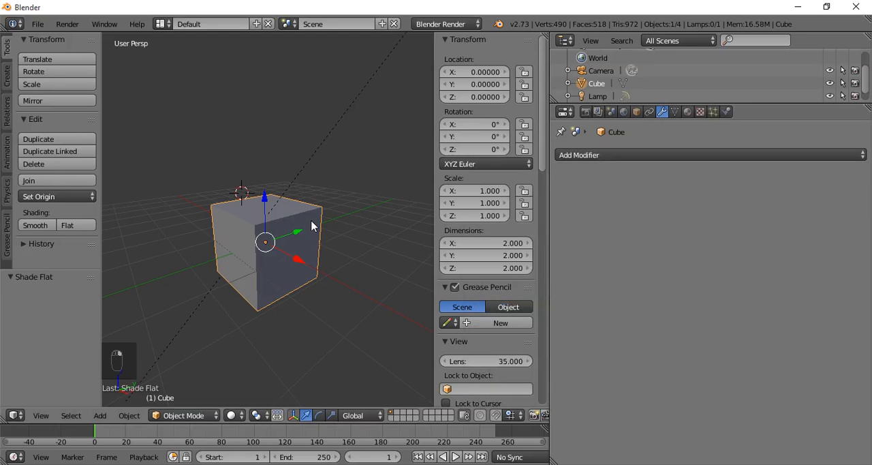
pyautogui.press('x')
pyautogui.click(333, 222)
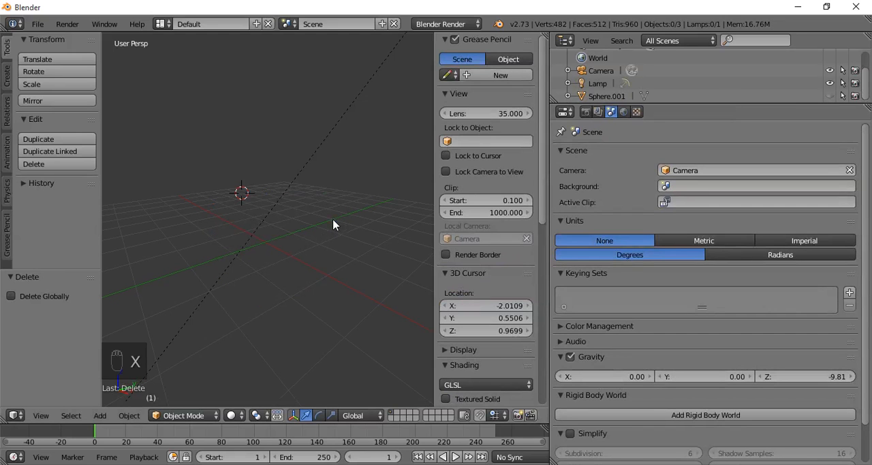
# - Add a UV sphere at the 3D cursor with 57 segments and 39 rings
pyautogui.hotkey('shift', 'a')
pyautogui.moveTo(334, 233)
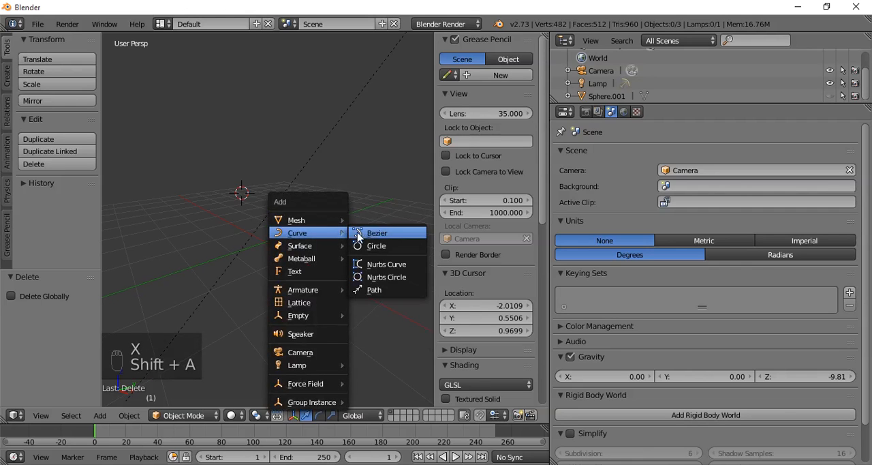
pyautogui.moveTo(313, 220)
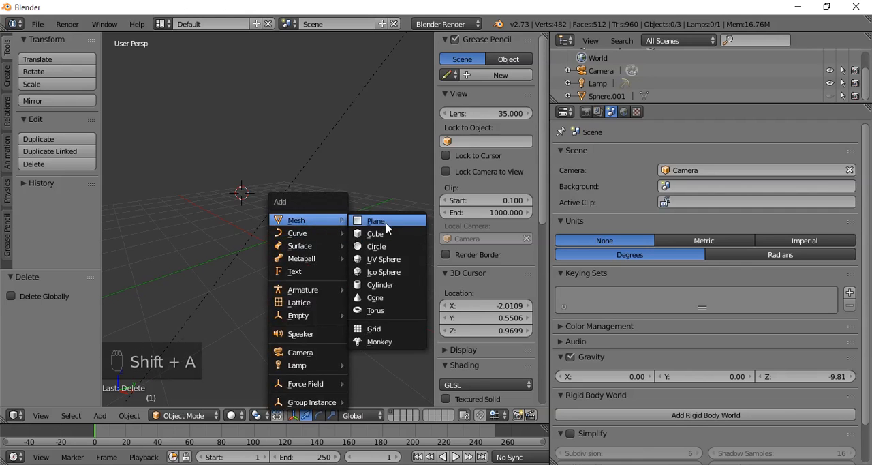
pyautogui.click(388, 260)
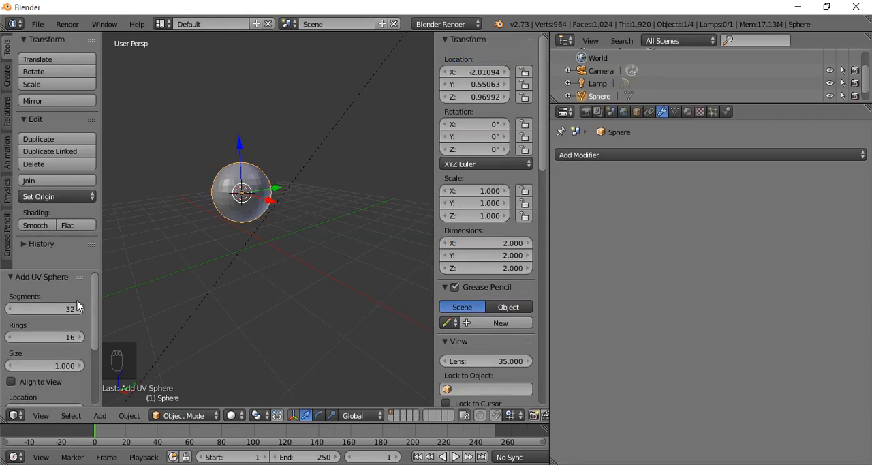
pyautogui.moveTo(77, 307)
pyautogui.mouseDown()
pyautogui.moveTo(66, 309)
pyautogui.moveTo(81, 313)
pyautogui.mouseUp()
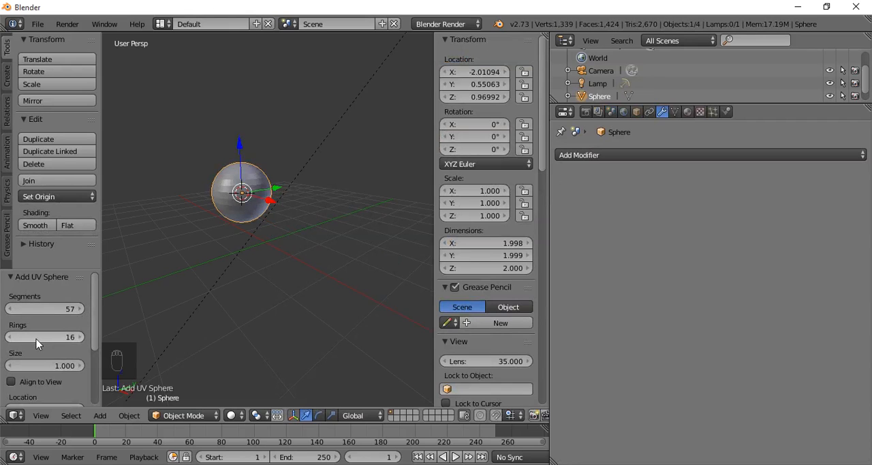
pyautogui.moveTo(36, 338); pyautogui.dragTo(53, 343)
# - Add a Decimate modifier to the UV sphere in Collapse mode with a ratio of 0.3134
pyautogui.scroll(4, 203, 255)
pyautogui.keyDown('shift'); pyautogui.moveTo(223, 228); pyautogui.dragTo(271, 305, button='middle'); pyautogui.keyUp('shift')
pyautogui.scroll(5, 271, 304)
pyautogui.scroll(-3, 273, 293)
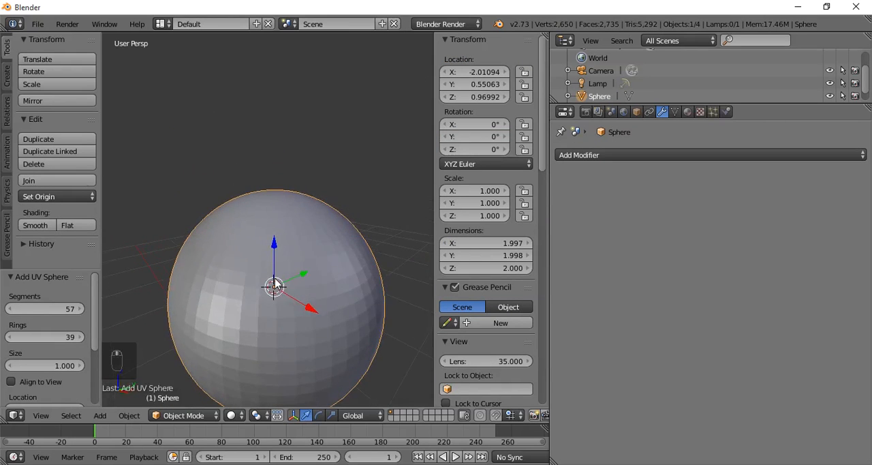
pyautogui.scroll(1, 274, 286)
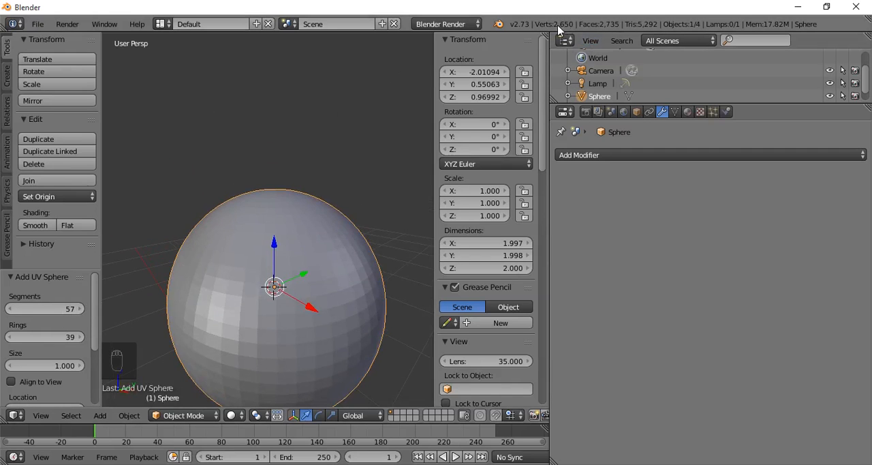
pyautogui.scroll(-3, 318, 200)
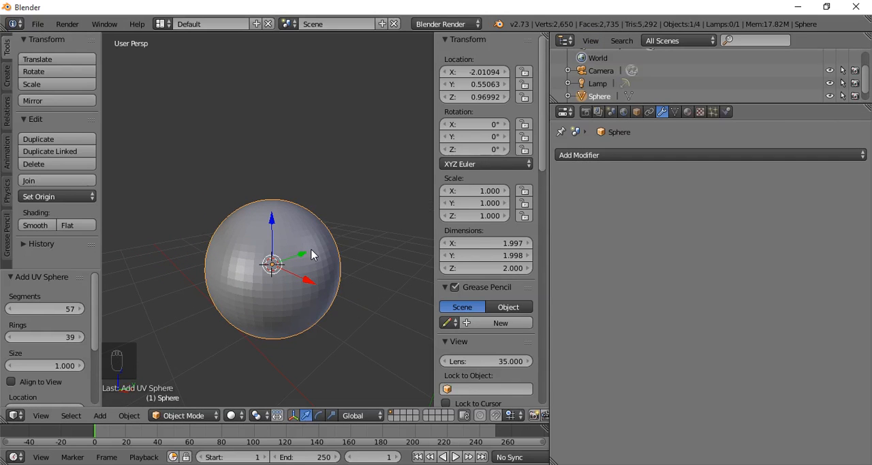
pyautogui.click(636, 158)
pyautogui.click(619, 241)
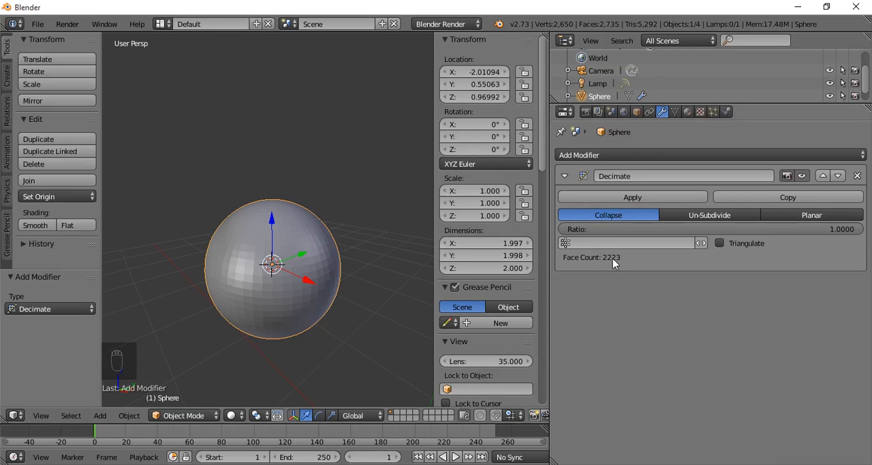
pyautogui.moveTo(853, 229); pyautogui.dragTo(657, 230)
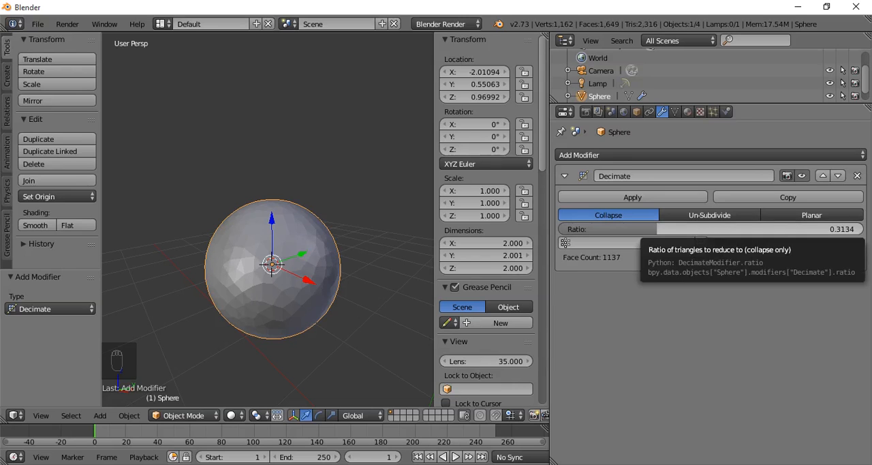
# - Apply smooth shading to the decimated sphere and set the Decimate ratio to 0.3710
pyautogui.click(35, 225)
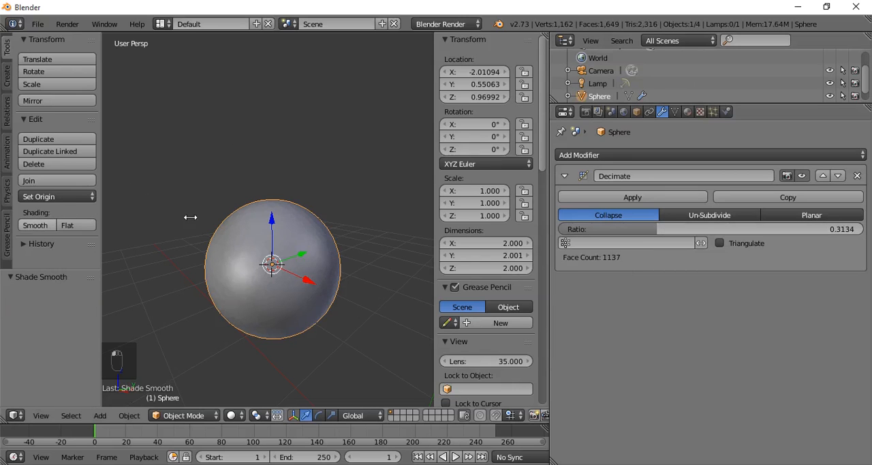
pyautogui.moveTo(284, 278); pyautogui.dragTo(257, 237, button='middle')
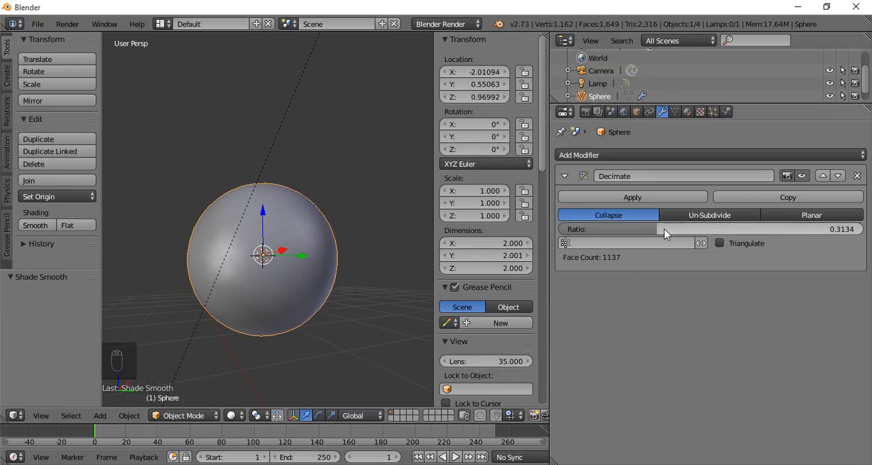
pyautogui.moveTo(654, 229); pyautogui.dragTo(677, 232)
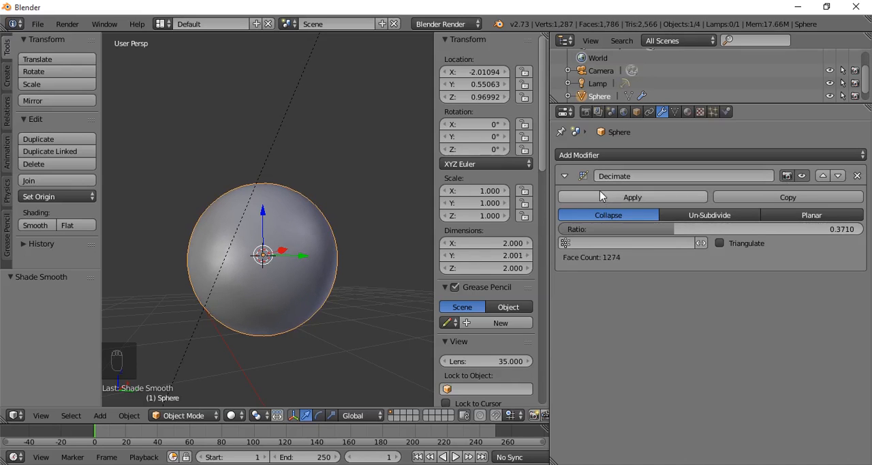
# - Remove the Decimate modifier from the sphere and delete the sphere
pyautogui.click(858, 175)
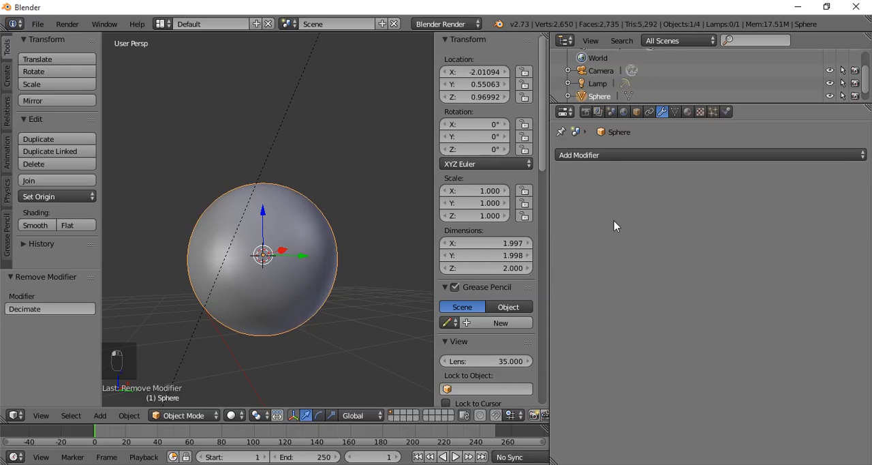
pyautogui.click(587, 156)
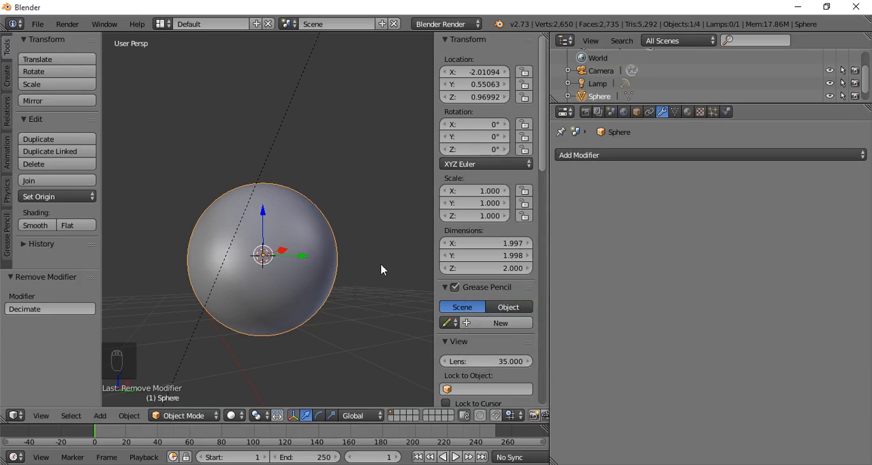
pyautogui.moveTo(381, 269); pyautogui.dragTo(346, 274, button='middle')
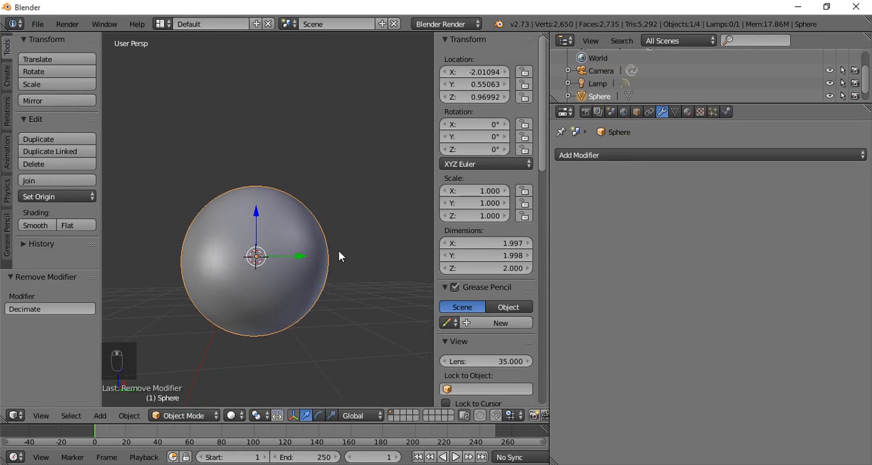
pyautogui.press('x')
pyautogui.click(295, 210)
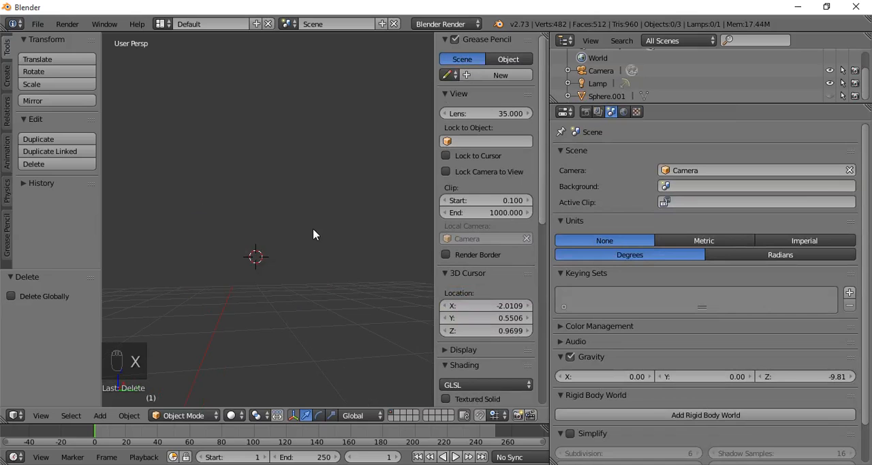
# - Add a circle mesh with 32 vertices at the 3D cursor and switch it to Edit Mode
pyautogui.hotkey('shift', 'a')
pyautogui.moveTo(316, 219)
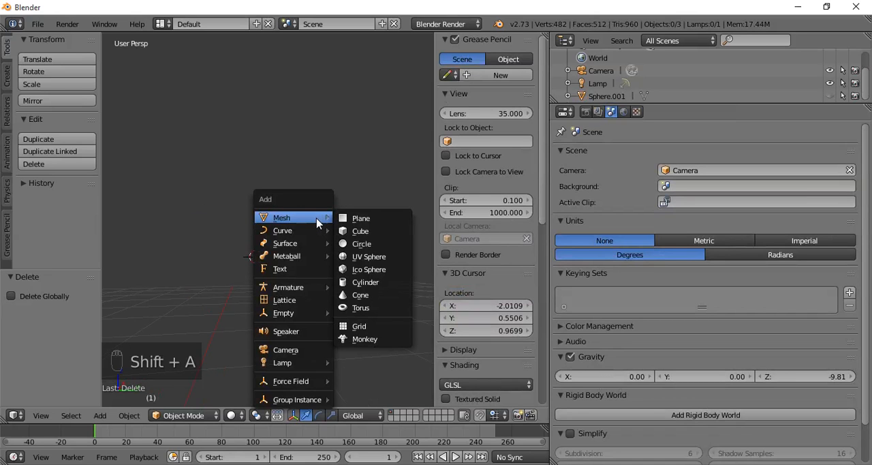
pyautogui.click(368, 247)
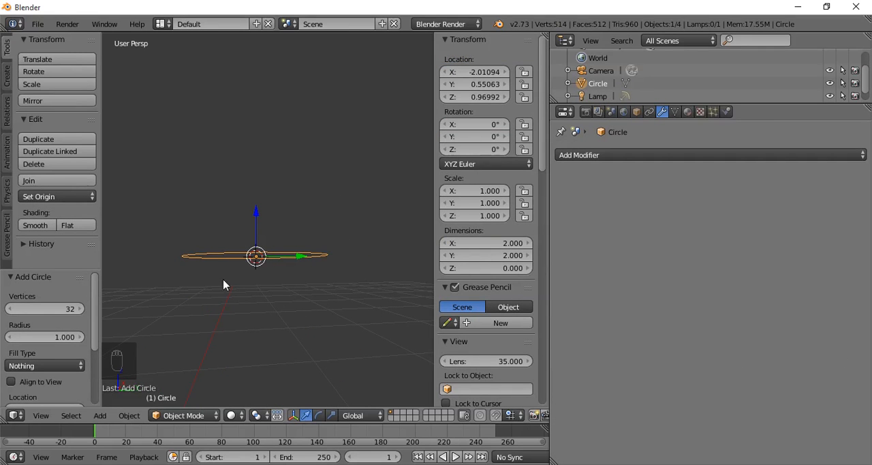
pyautogui.click(68, 308)
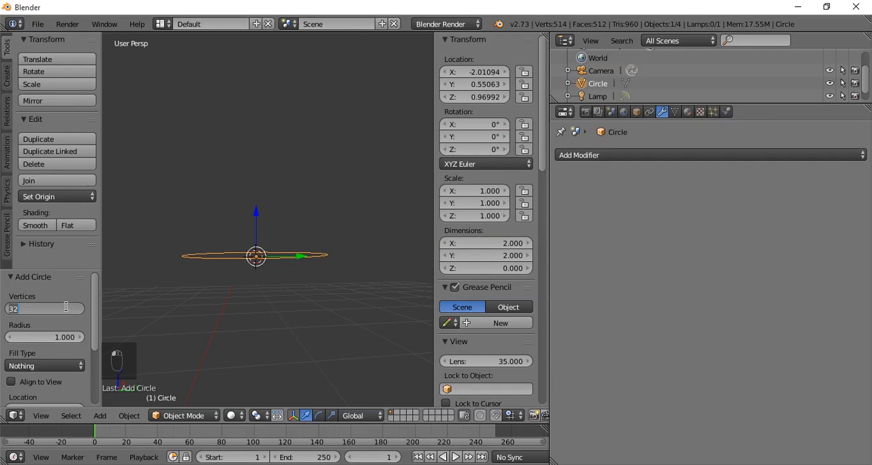
pyautogui.click(234, 315)
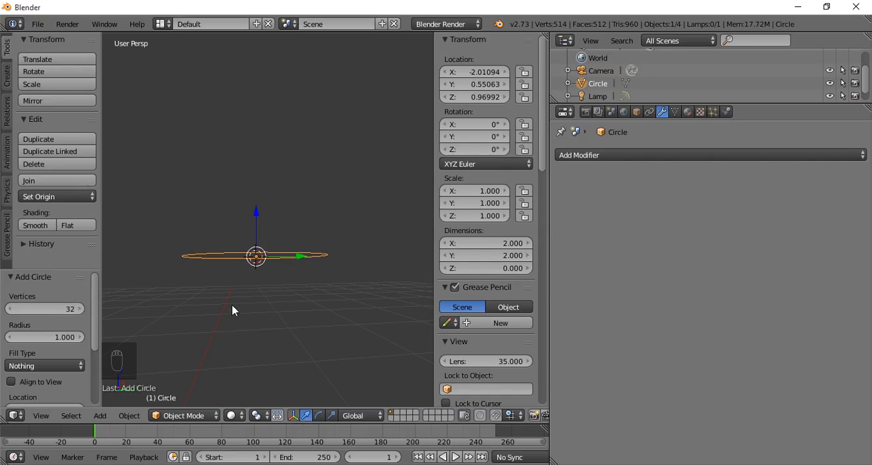
pyautogui.press('Tab')
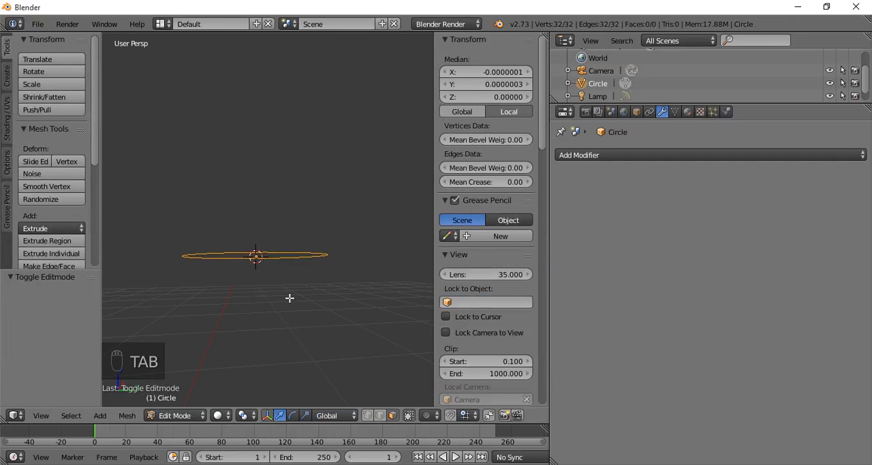
# - Rotate the circle 90° about the global X axis in front view, with vertex selection enabled
pyautogui.press('KP_1')
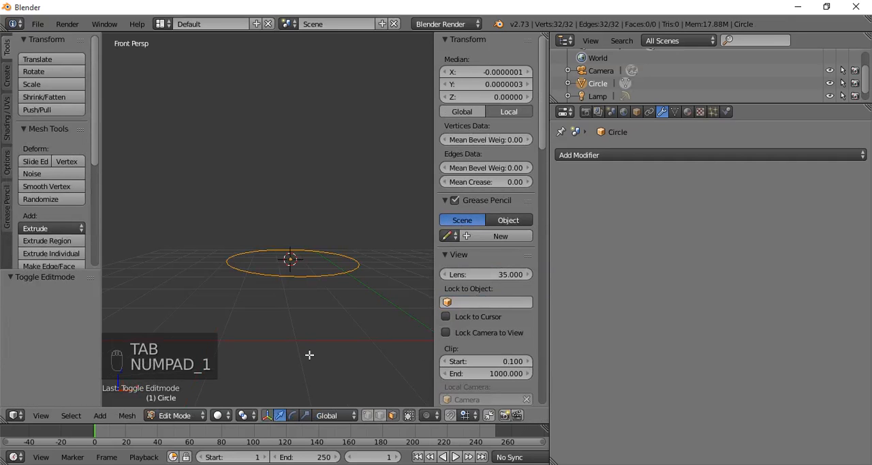
pyautogui.click(368, 415)
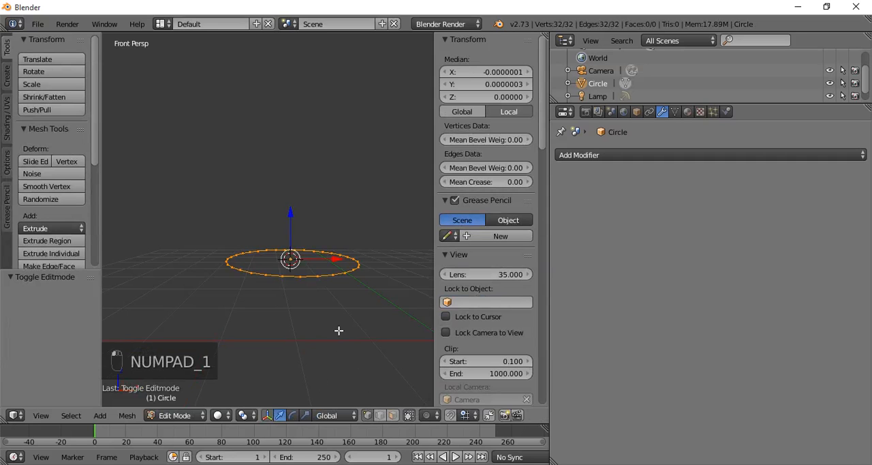
pyautogui.press('r')
pyautogui.press('x')
pyautogui.press('9')
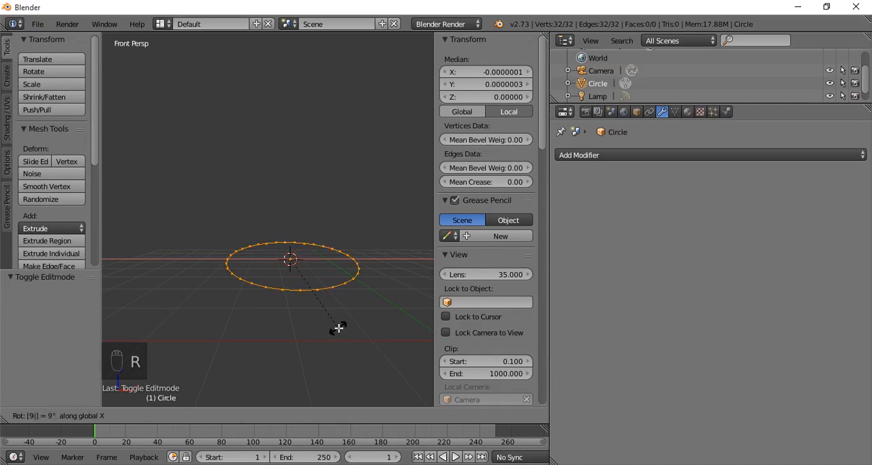
pyautogui.press('0')
pyautogui.press('Return')
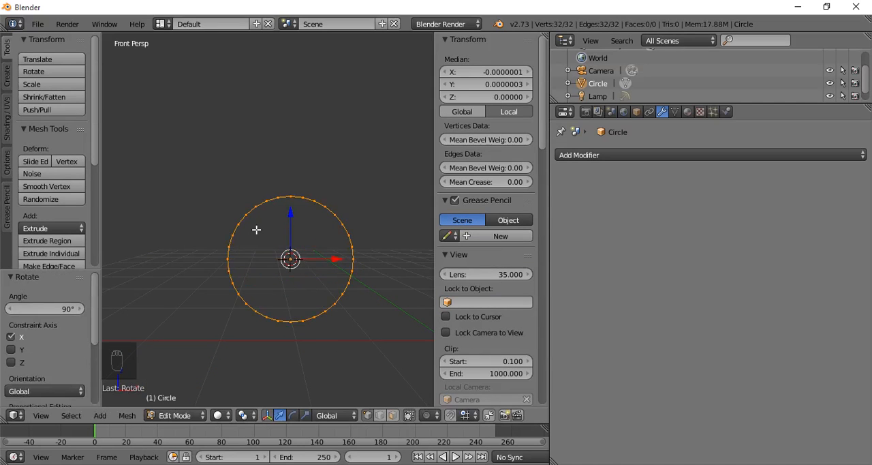
# - Delete the vertices of the circle's lower half, keeping the upper semicircular arc
pyautogui.press('a')
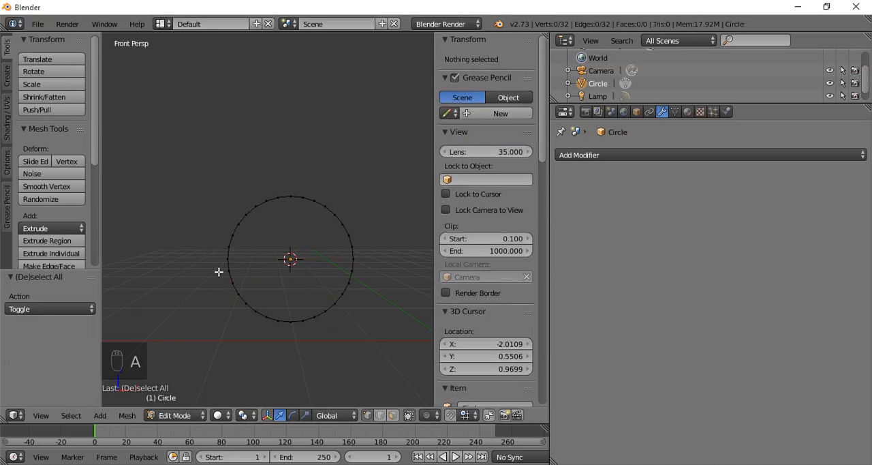
pyautogui.press('b')
pyautogui.moveTo(181, 266); pyautogui.dragTo(391, 361)
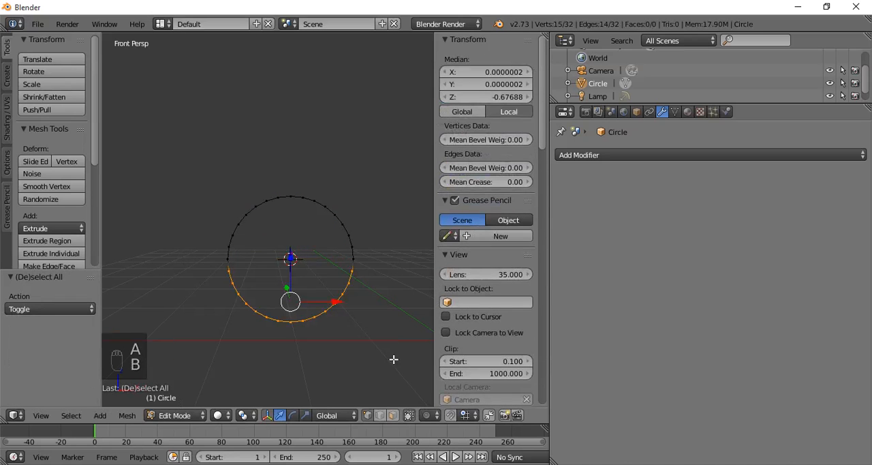
pyautogui.press('Delete')
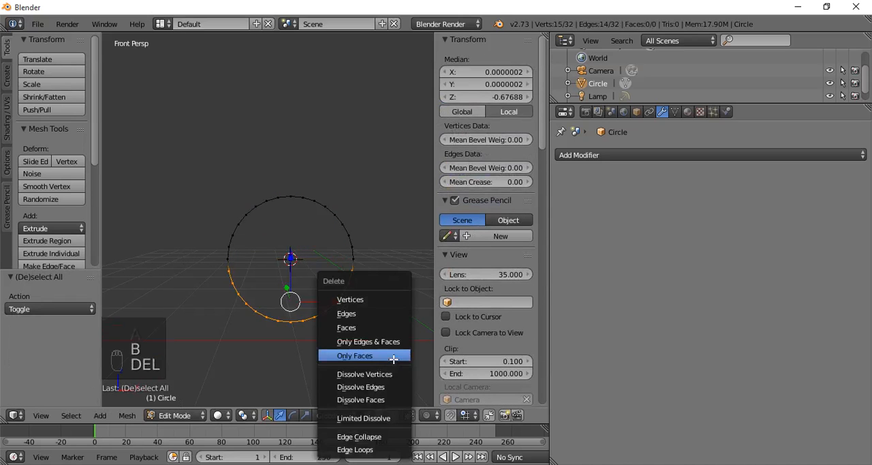
pyautogui.click(372, 299)
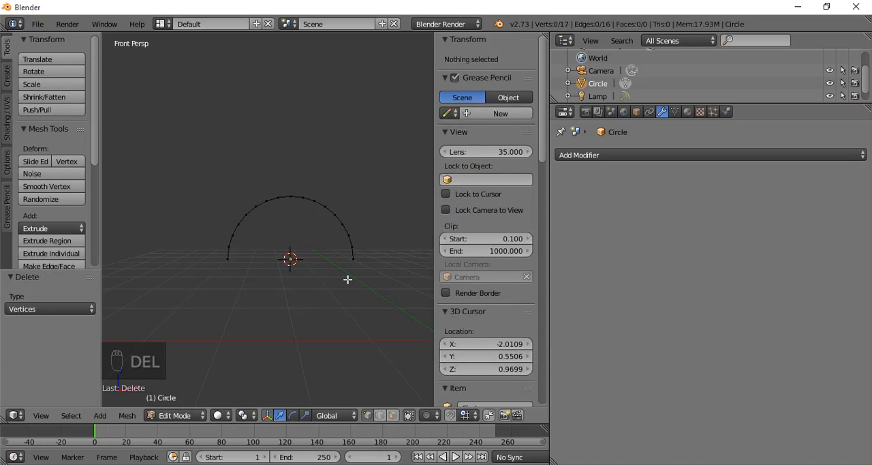
# - Place the 3D cursor away from the arc's centre, below its left end, and select the whole arc
pyautogui.press('a')
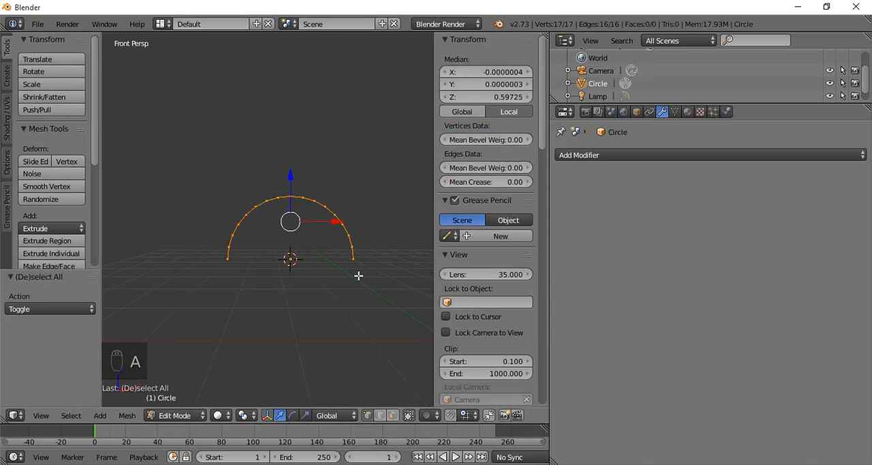
pyautogui.rightClick(232, 260)
pyautogui.keyDown('shift'); pyautogui.rightClick(356, 260); pyautogui.keyUp('shift')
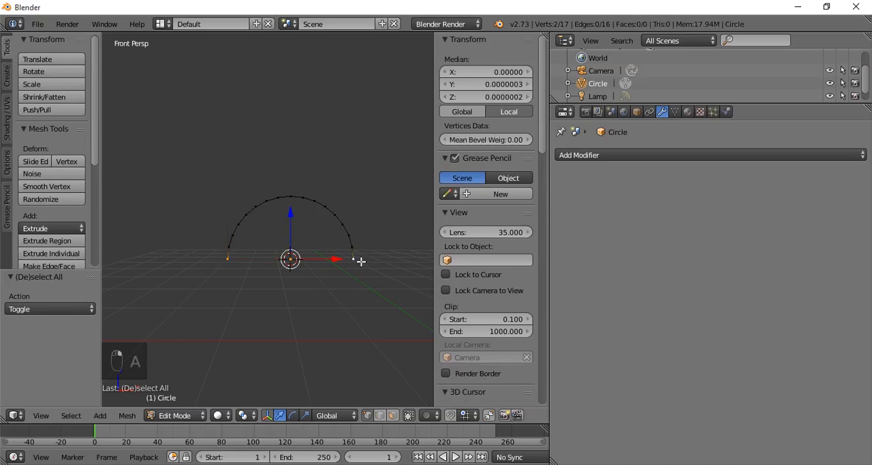
pyautogui.hotkey('shift', 's')
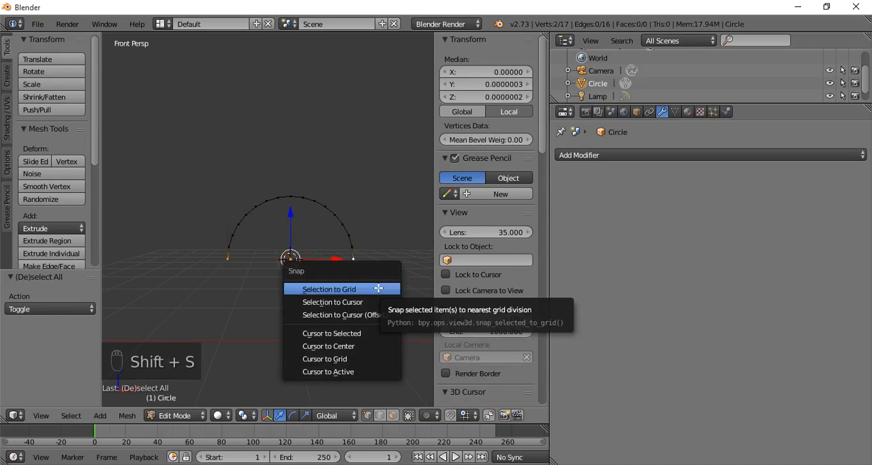
pyautogui.click(210, 296)
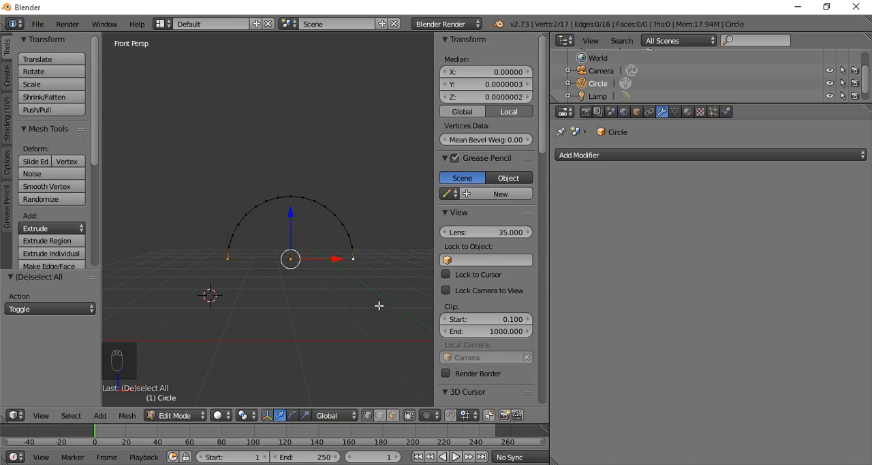
pyautogui.press('a')
pyautogui.press('a')
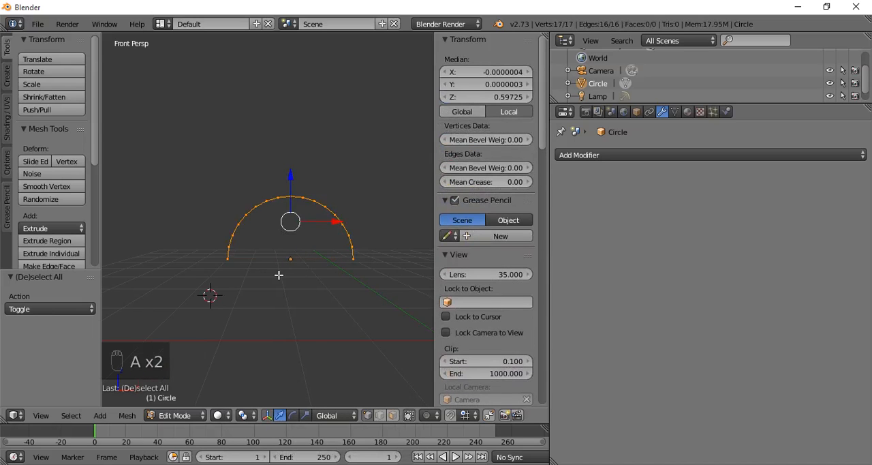
# - Try the Median Point, Active Element and Bounding Box Center pivot points on the selected arc
pyautogui.click(253, 414)
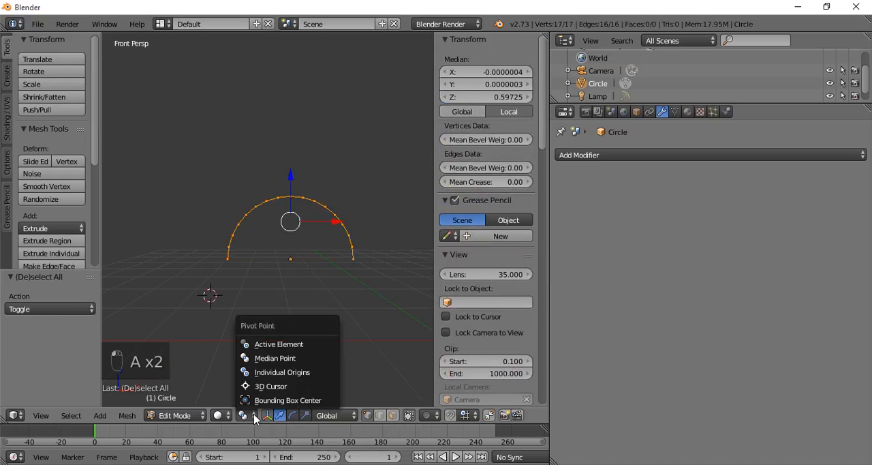
pyautogui.click(284, 358)
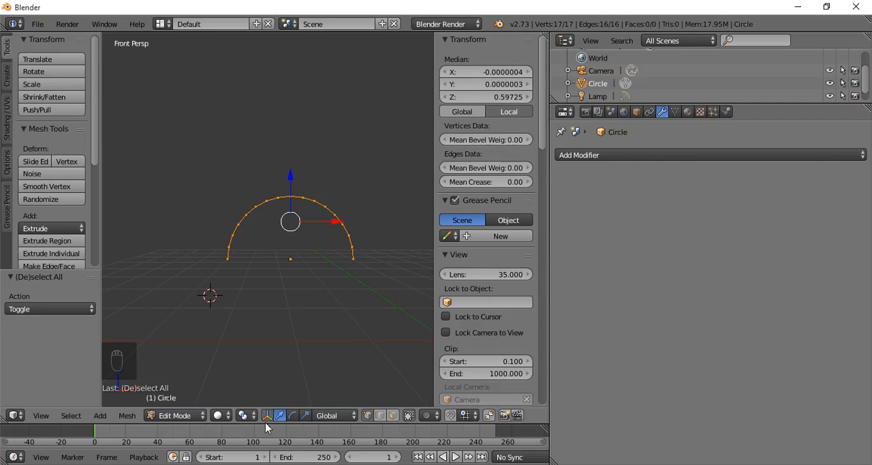
pyautogui.click(250, 415)
pyautogui.click(282, 341)
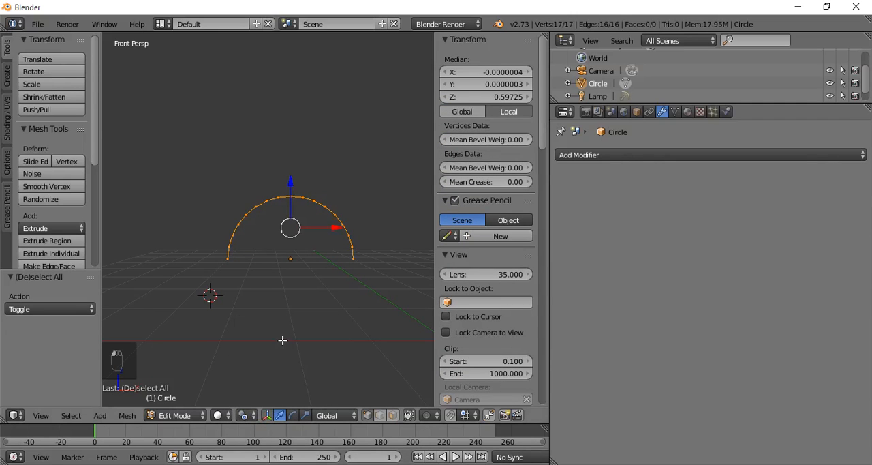
pyautogui.click(253, 416)
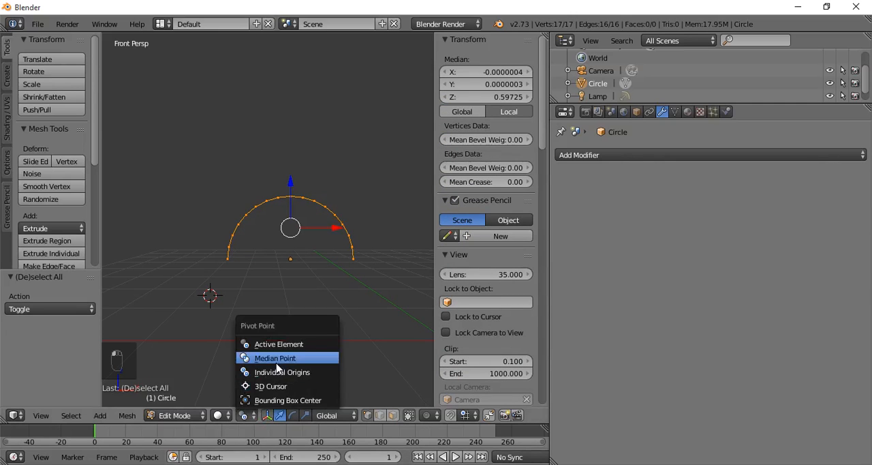
pyautogui.click(272, 400)
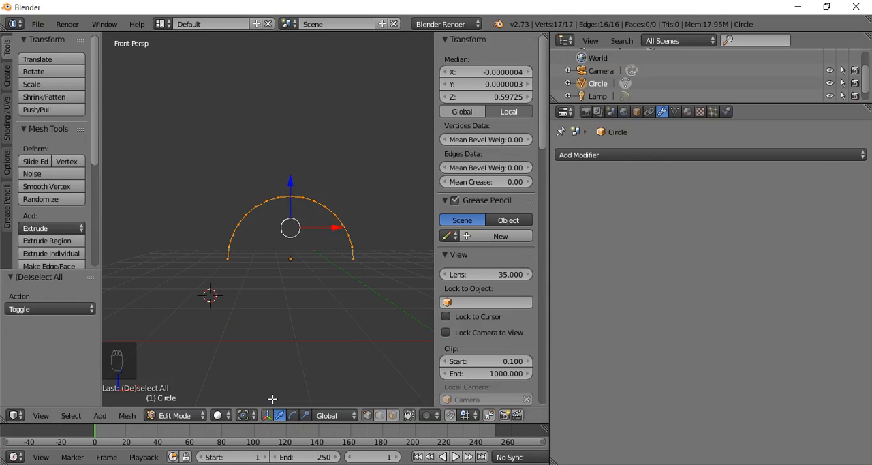
# - Snap the 3D cursor to the midpoint of the arc's two end vertices and set the pivot point to 3D Cursor
pyautogui.rightClick(231, 265)
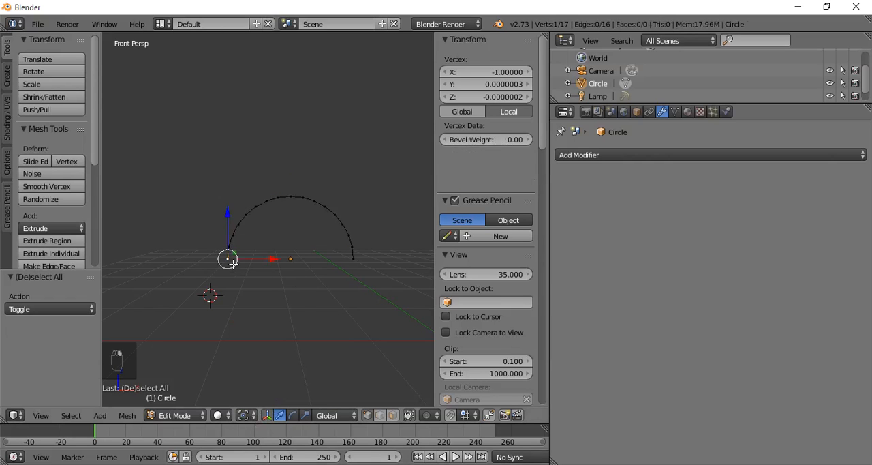
pyautogui.keyDown('shift'); pyautogui.rightClick(348, 261); pyautogui.keyUp('shift')
pyautogui.hotkey('shift', 's')
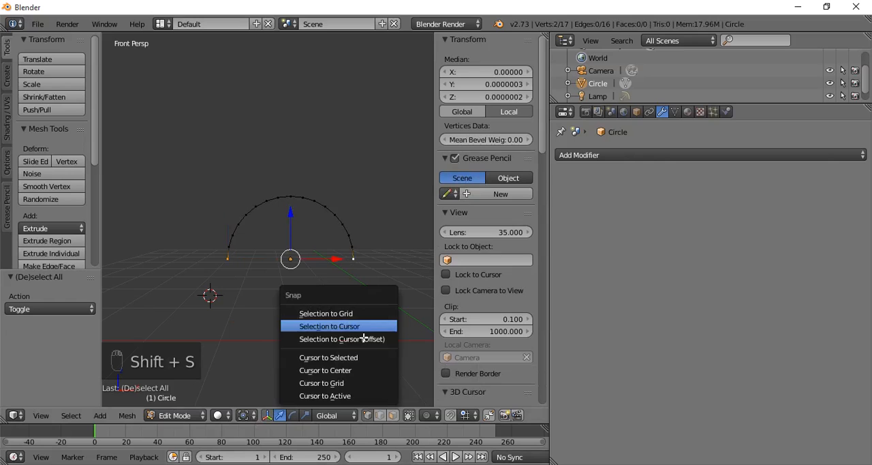
pyautogui.click(357, 357)
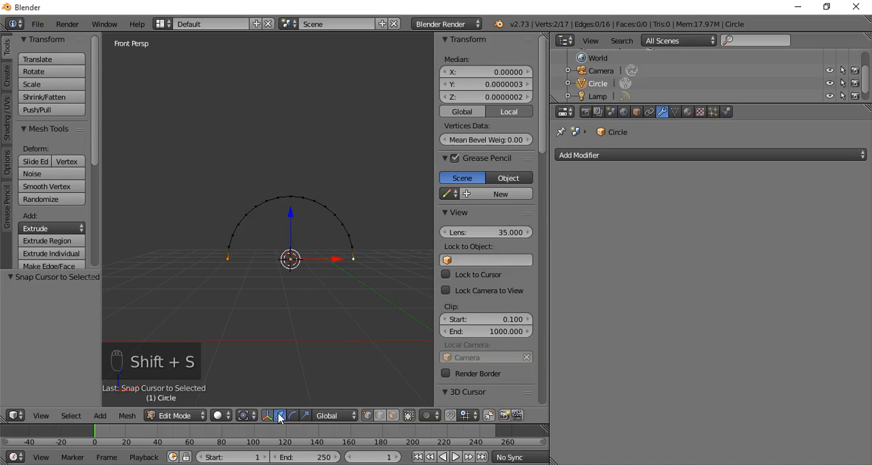
pyautogui.click(245, 415)
pyautogui.click(270, 386)
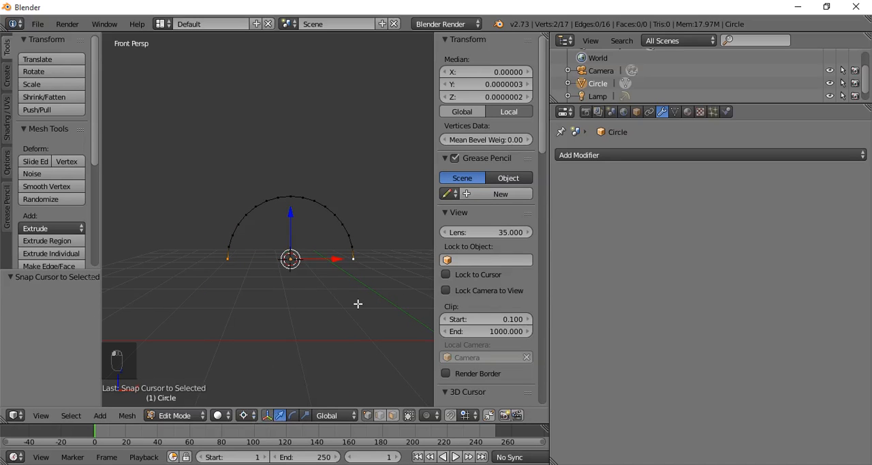
# - Extrude the whole arc and scale the new edge inward to about 0.846 to form an arch band
pyautogui.press('a')
pyautogui.press('a')
pyautogui.press('e')
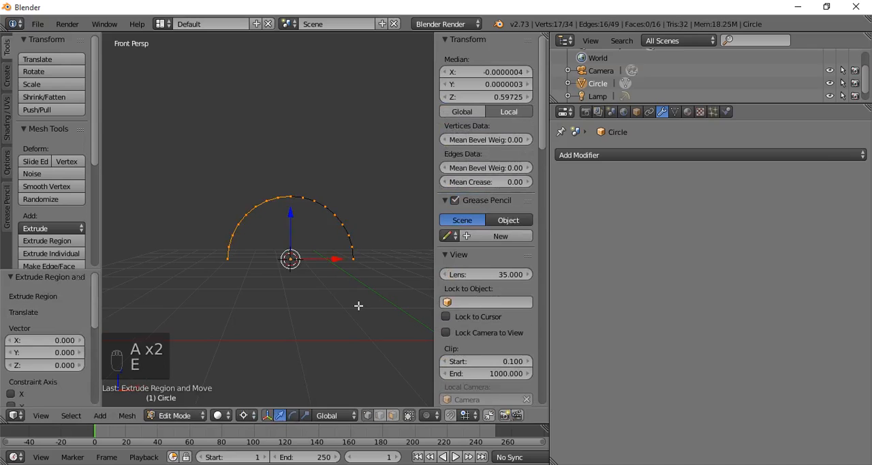
pyautogui.press('s')
pyautogui.click(344, 302)
pyautogui.click(320, 310)
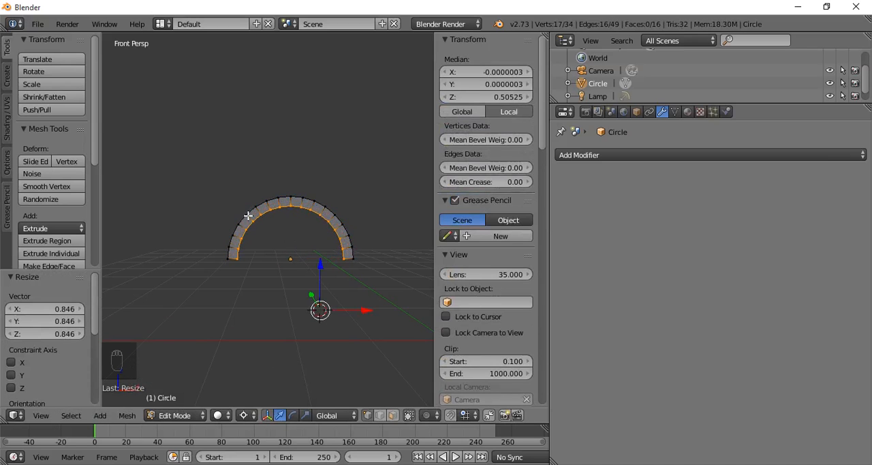
# - Place the 3D cursor below the arch at about X -2.19, Z 0.66 and switch the front view to orthographic
pyautogui.scroll(2, 333, 241)
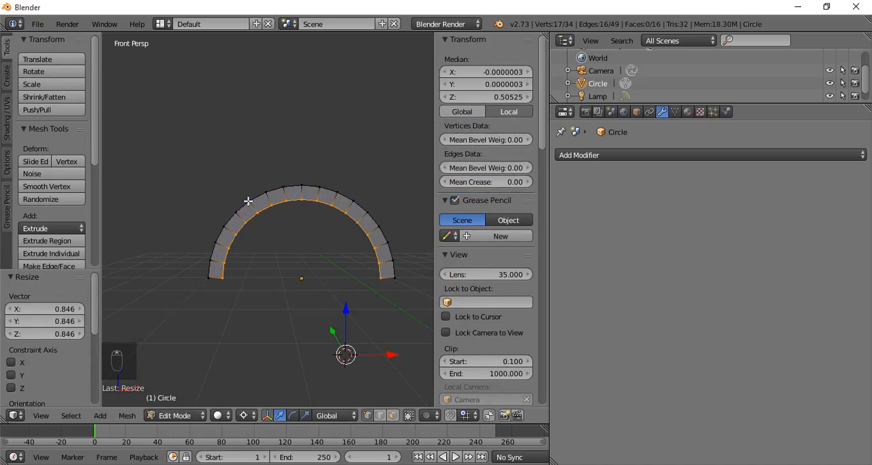
pyautogui.press('KP_1')
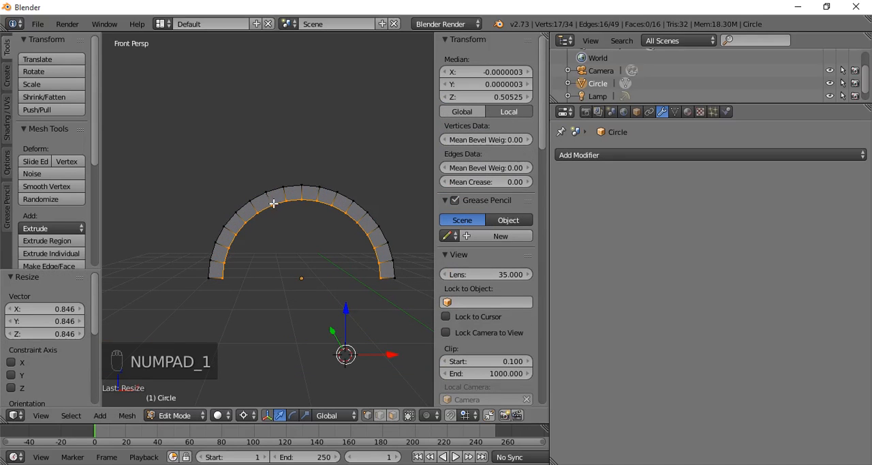
pyautogui.click(281, 210)
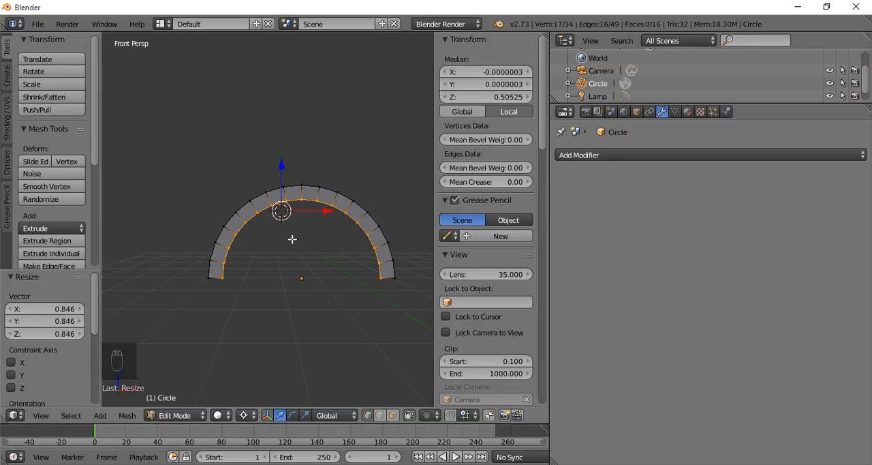
pyautogui.press('KP_1')
pyautogui.click(300, 269)
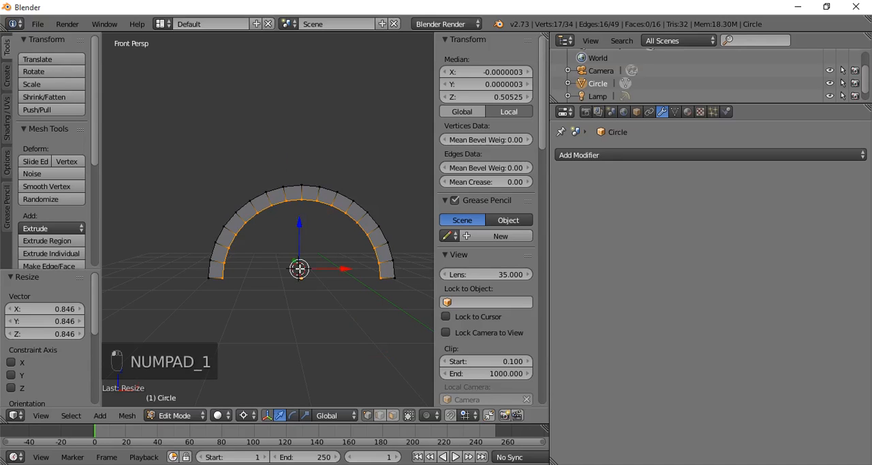
pyautogui.press('KP_1')
pyautogui.scroll(-1, 284, 291)
pyautogui.click(282, 291)
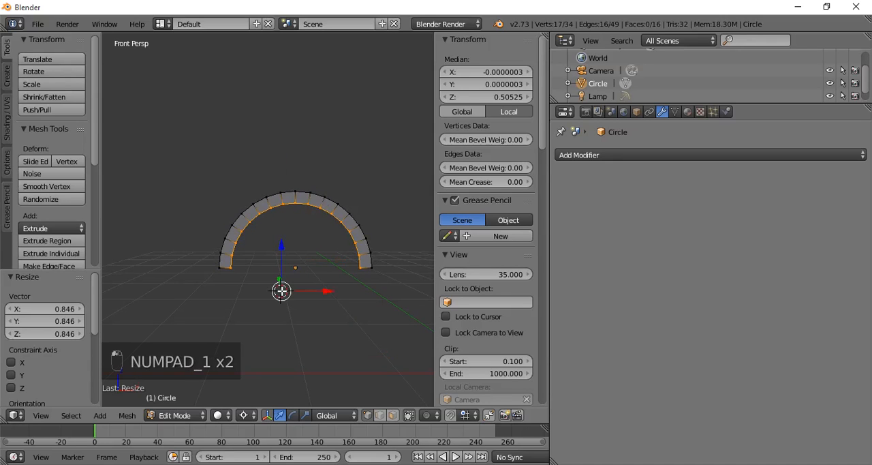
pyautogui.press('KP_5')
pyautogui.scroll(4, 278, 286)
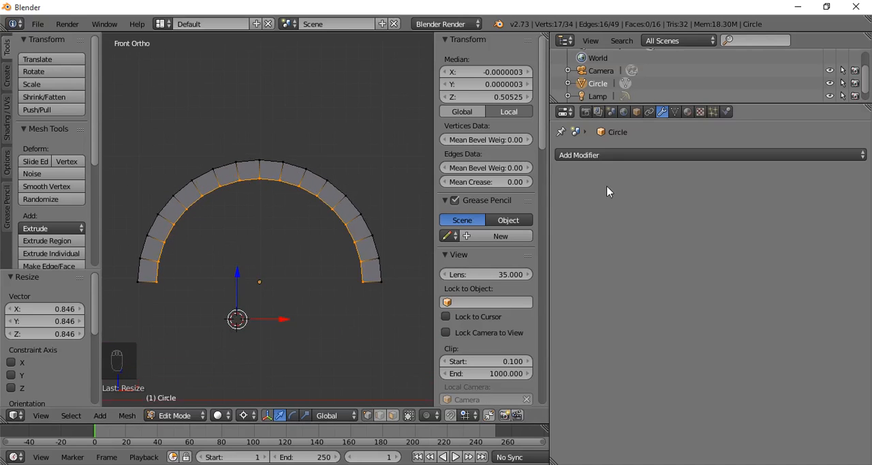
# - Delete the vertices of the arch's left half, keeping those on the centre line
pyautogui.press('a')
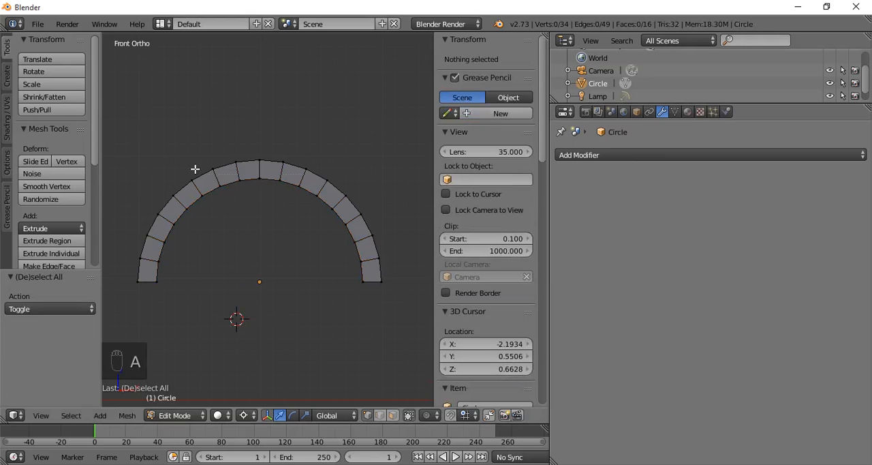
pyautogui.press('b')
pyautogui.moveTo(104, 150); pyautogui.dragTo(258, 349)
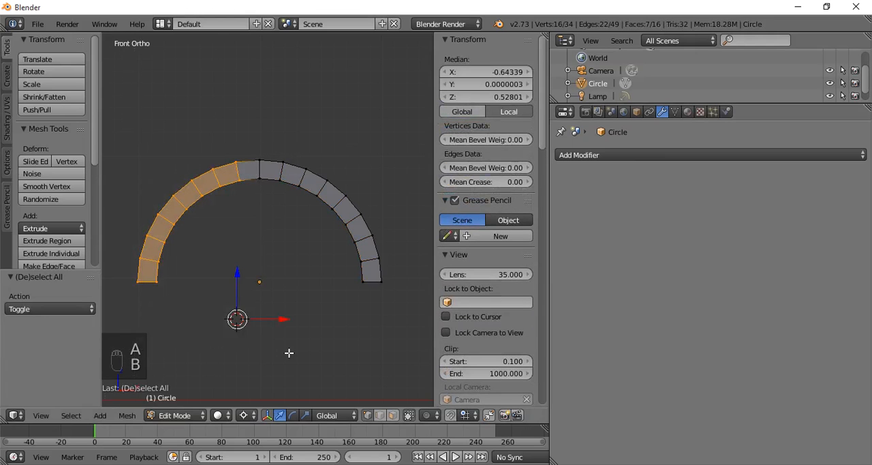
pyautogui.press('Delete')
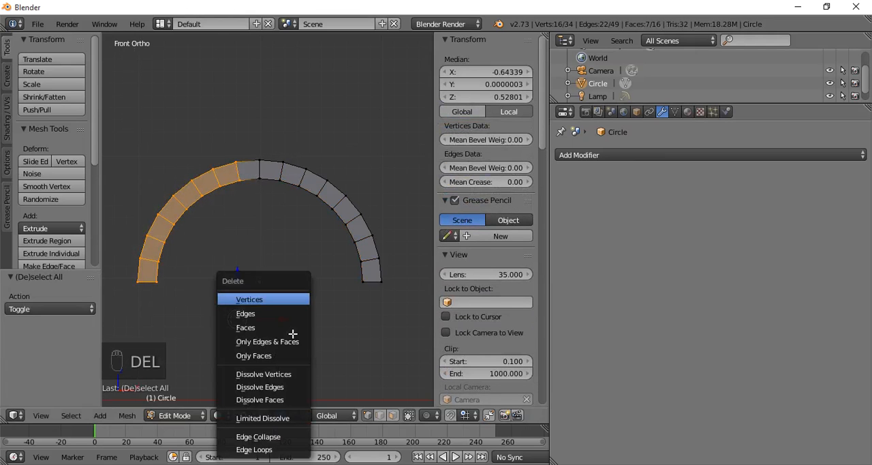
pyautogui.click(263, 299)
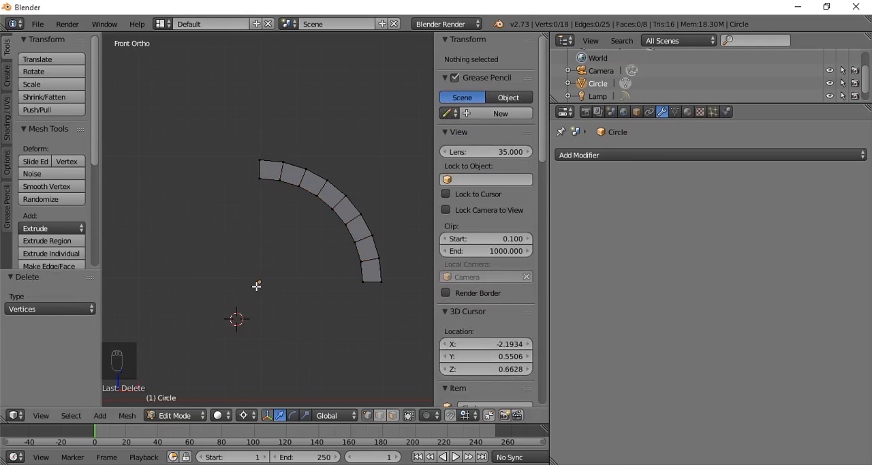
# - Add a Mirror modifier on the X axis to the half arch
pyautogui.click(576, 156)
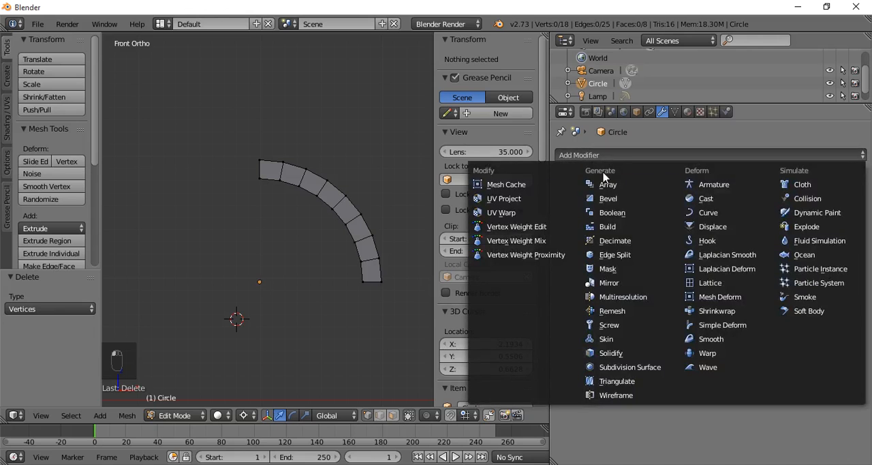
pyautogui.click(608, 282)
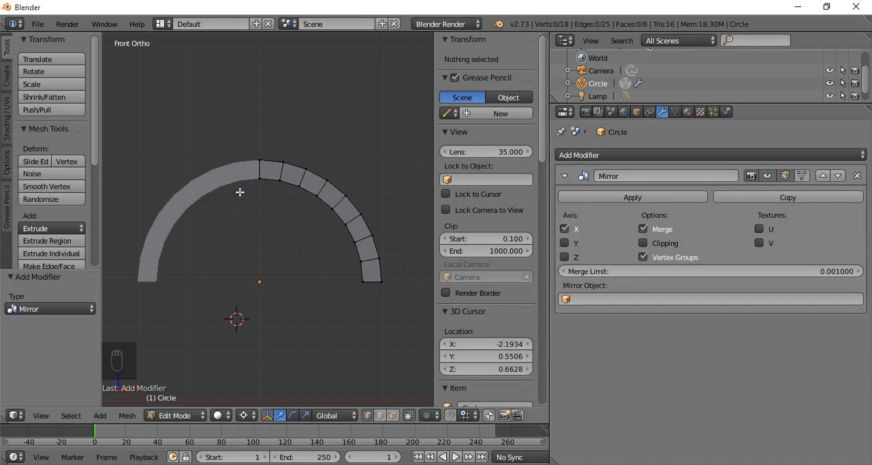
# - Enable proportional editing with Sharp falloff and raise the arch's centre-line edge about 0.351 along Z into a pointed peak
pyautogui.rightClick(261, 161)
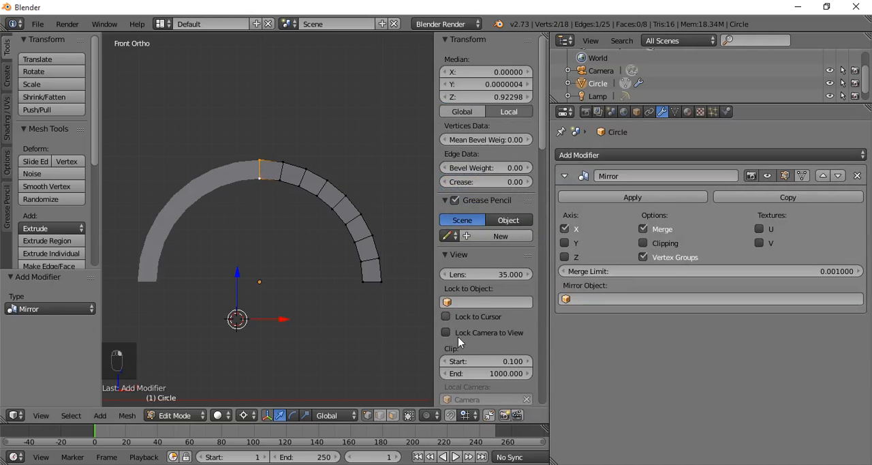
pyautogui.click(427, 415)
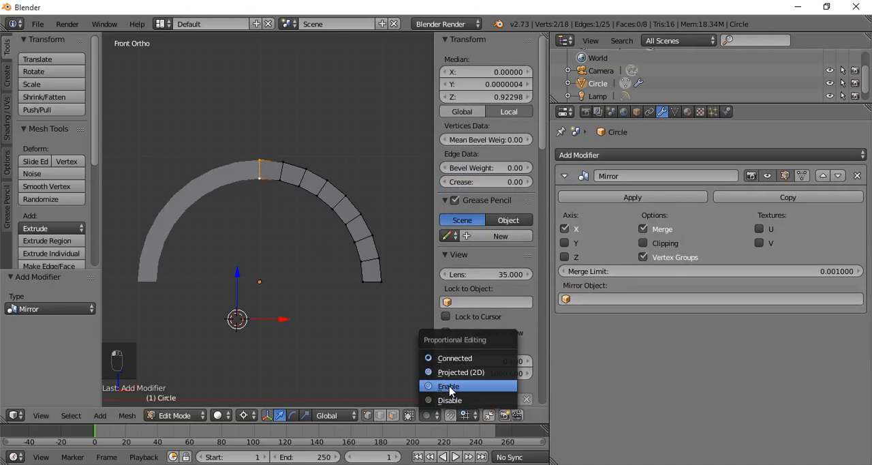
pyautogui.click(449, 387)
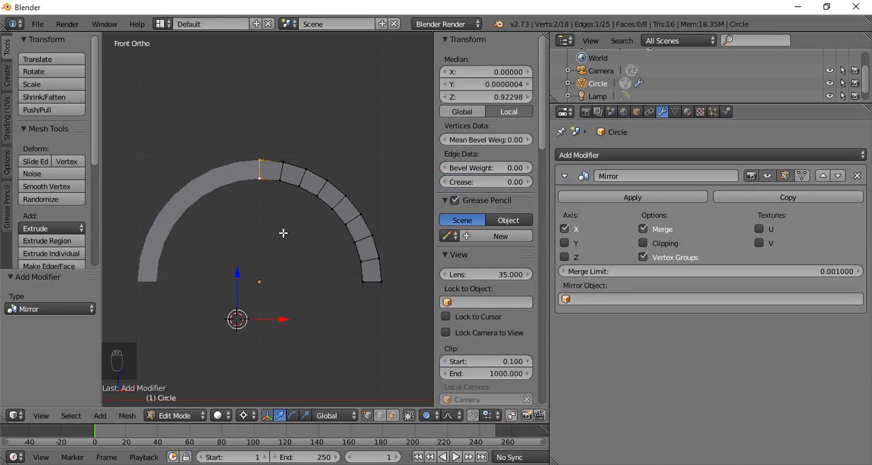
pyautogui.click(452, 415)
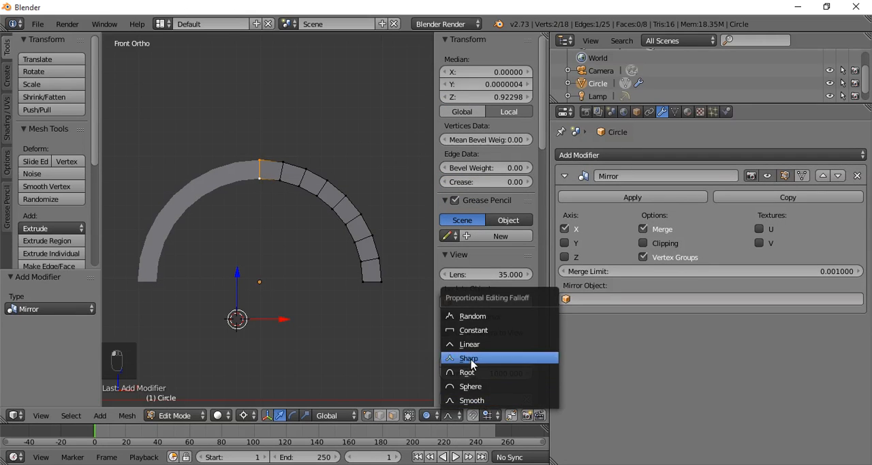
pyautogui.click(472, 359)
pyautogui.press('g')
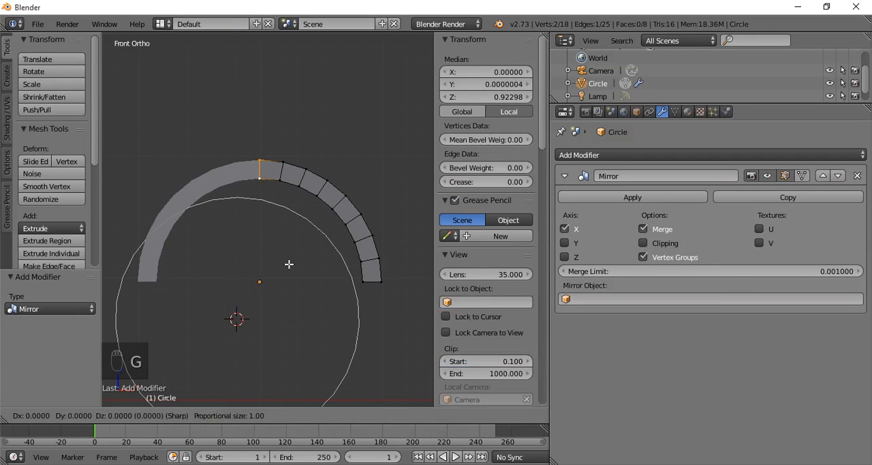
pyautogui.press('z')
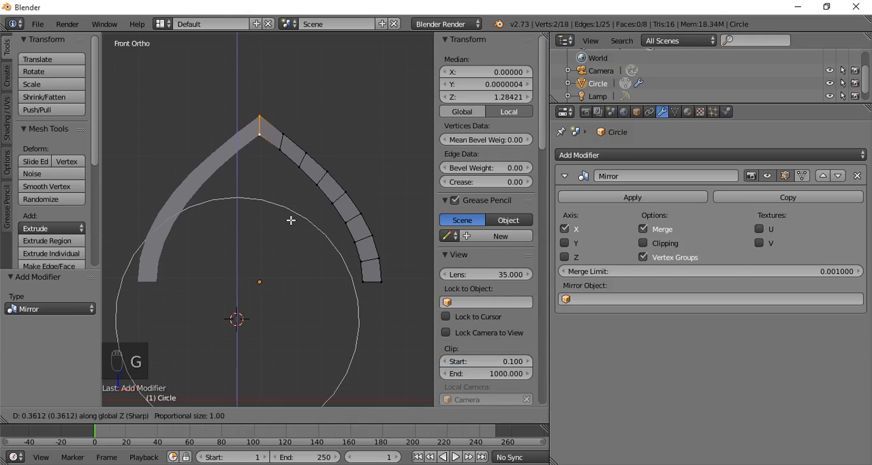
pyautogui.click(291, 222)
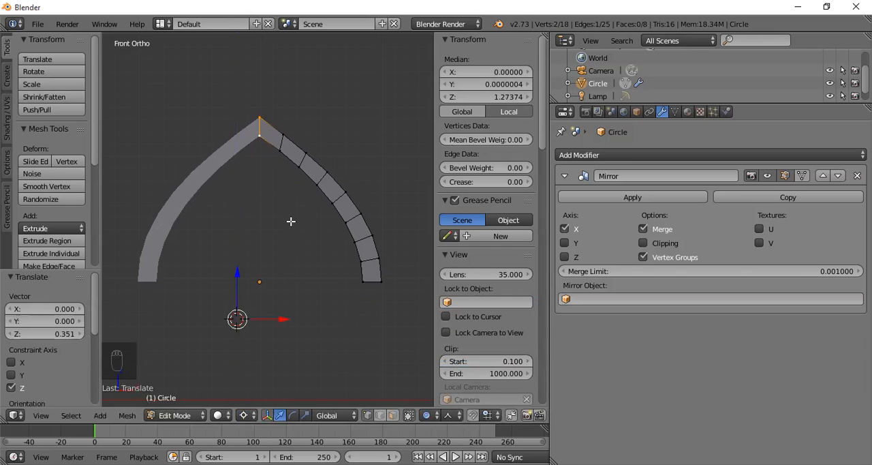
# - With Smooth falloff and a proportional size of about 0.62, move the inner vertex midway along the curve about -0.215 in Z
pyautogui.rightClick(339, 202)
pyautogui.rightClick(331, 179)
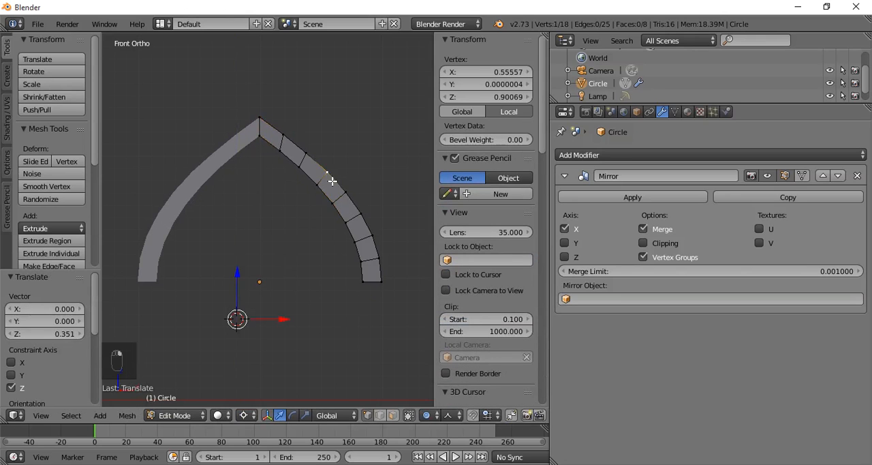
pyautogui.click(448, 415)
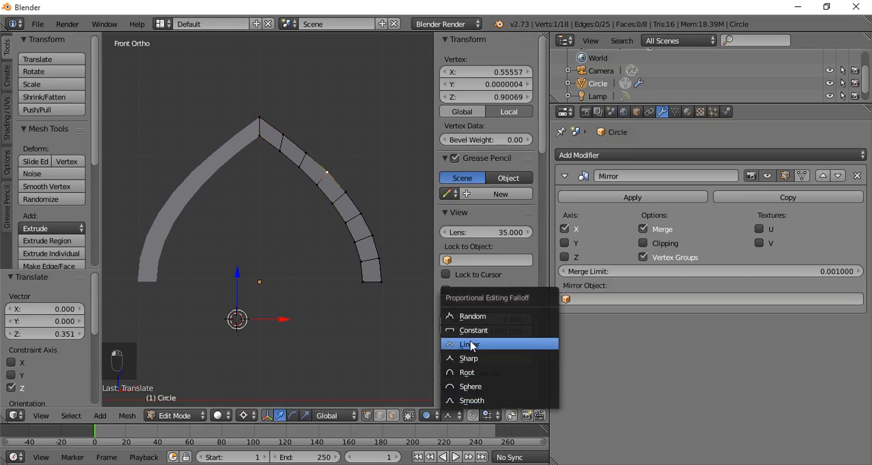
pyautogui.click(481, 401)
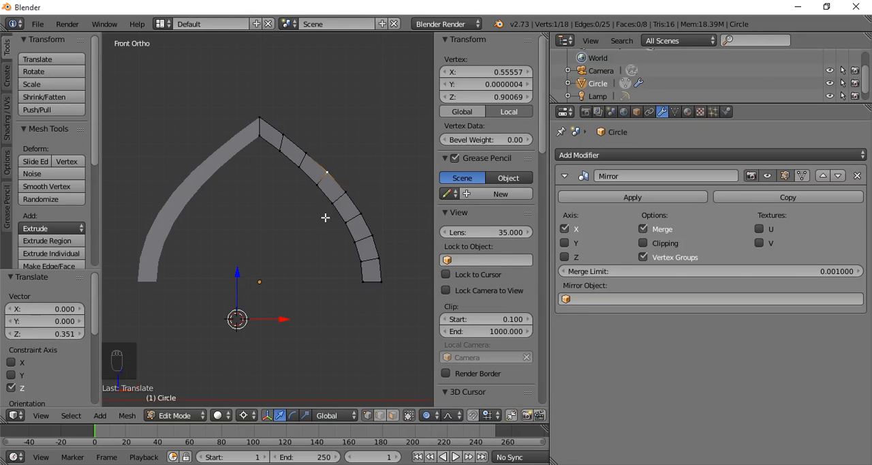
pyautogui.rightClick(321, 189)
pyautogui.press('g')
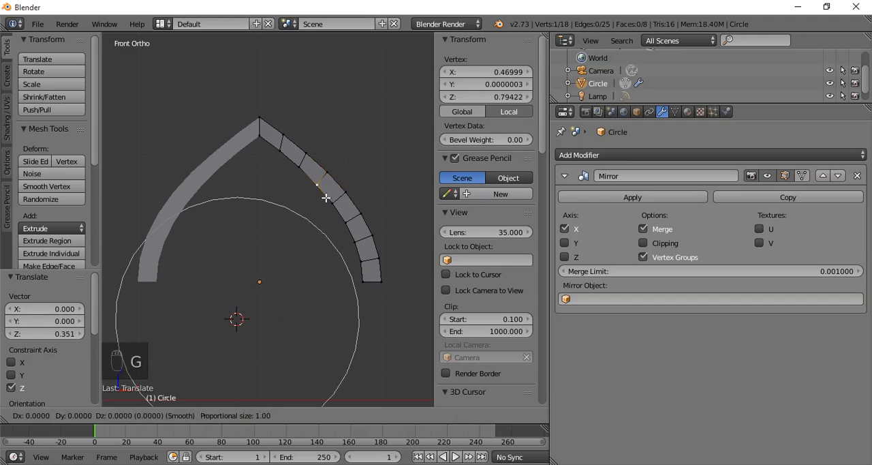
pyautogui.scroll(4, 324, 199)
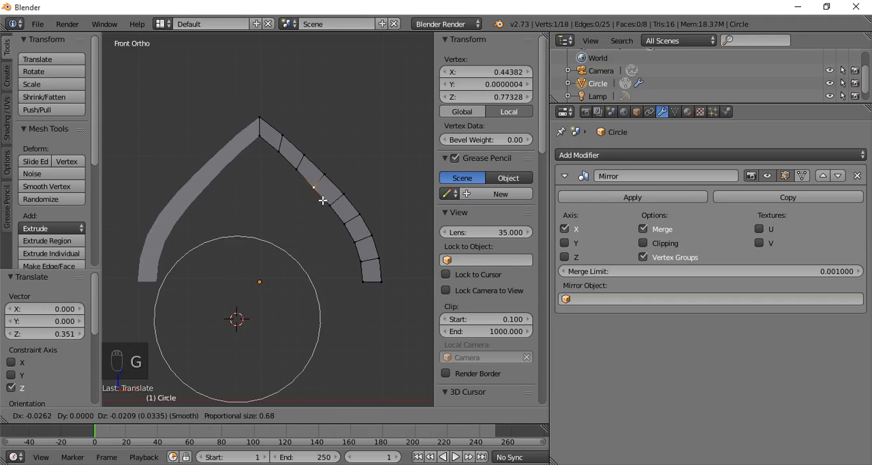
pyautogui.scroll(4, 323, 200)
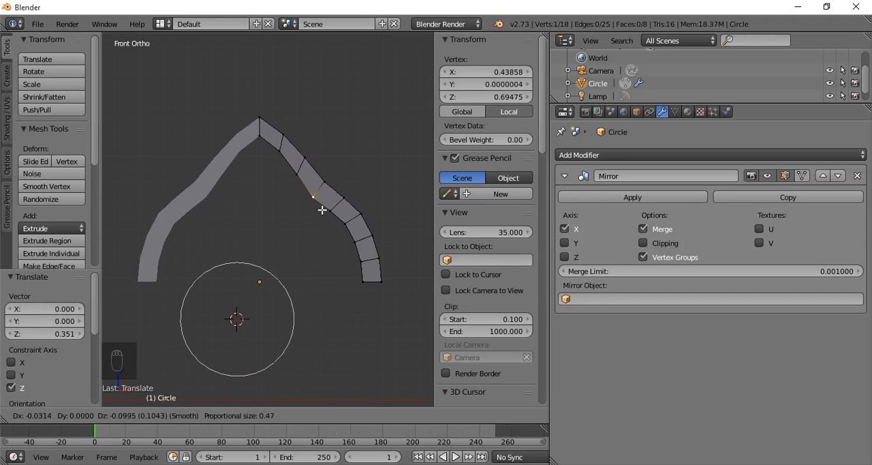
pyautogui.scroll(-3, 322, 210)
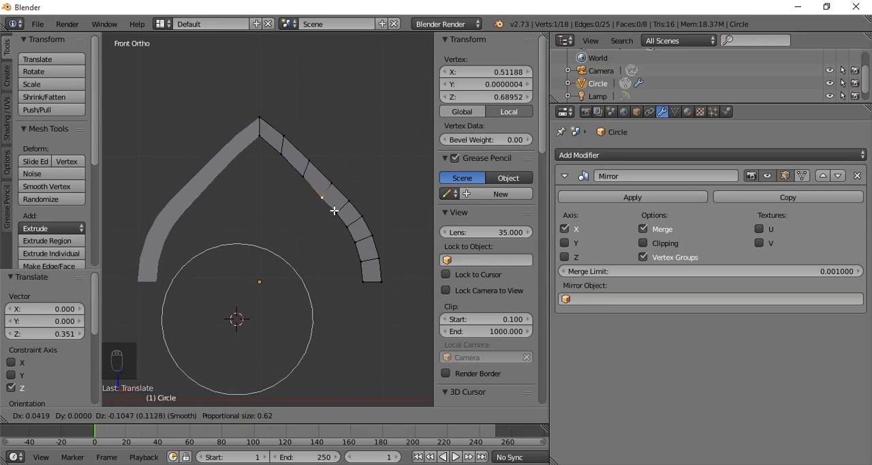
pyautogui.click(326, 224)
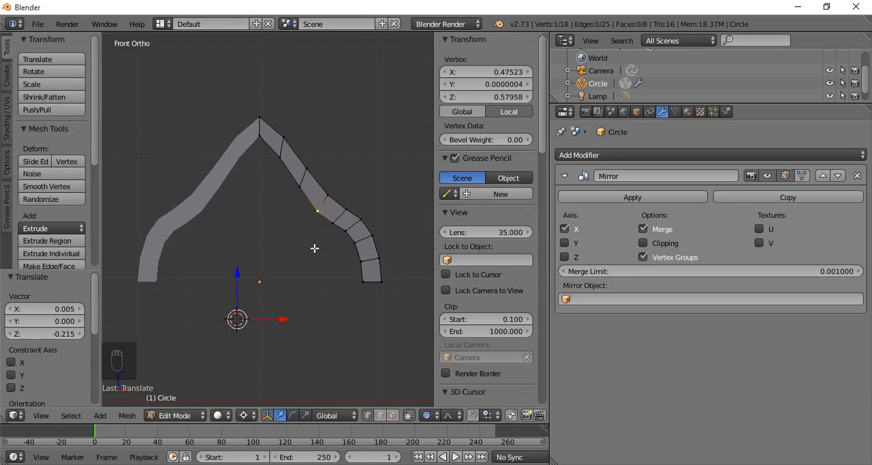
# - Select the end edge at the foot of the half arch and return to the front view
pyautogui.moveTo(314, 248); pyautogui.dragTo(289, 279, button='middle')
pyautogui.moveTo(331, 241); pyautogui.dragTo(313, 203, button='middle')
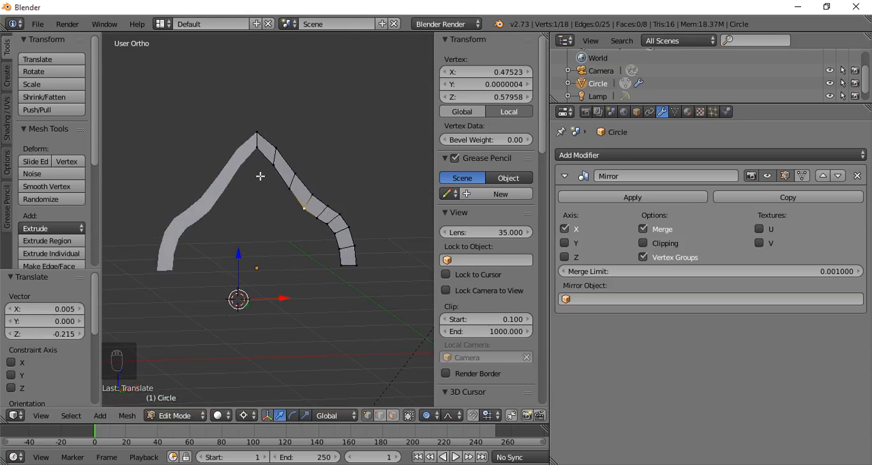
pyautogui.moveTo(259, 176); pyautogui.dragTo(216, 238, button='middle')
pyautogui.rightClick(334, 279)
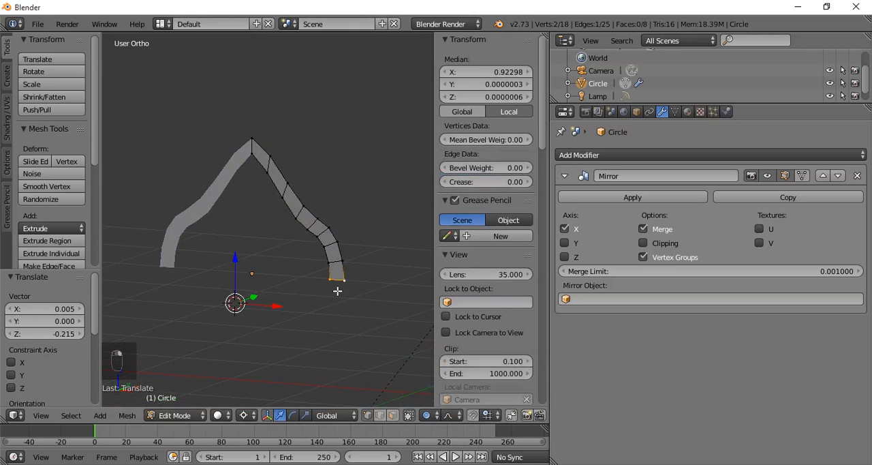
pyautogui.press('KP_1')
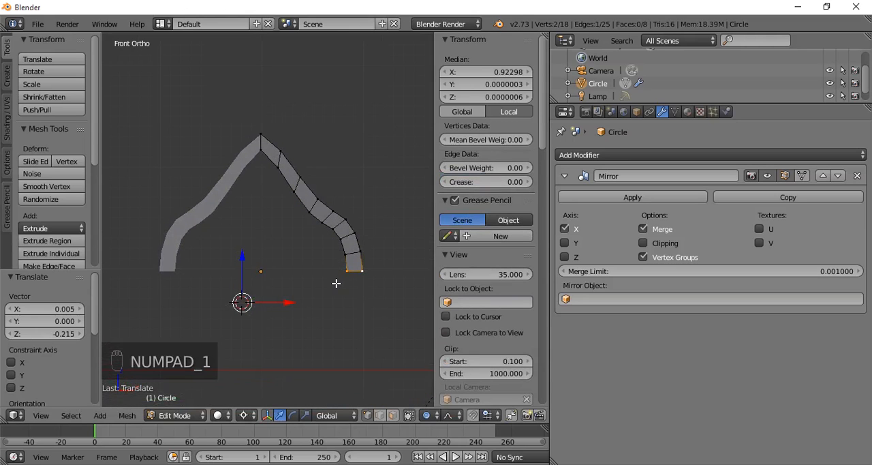
pyautogui.press('g')
pyautogui.press('z')
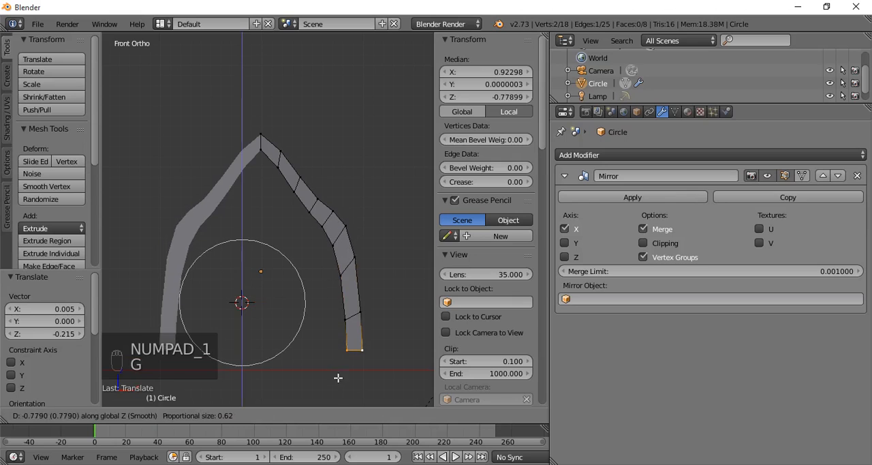
pyautogui.rightClick(330, 325)
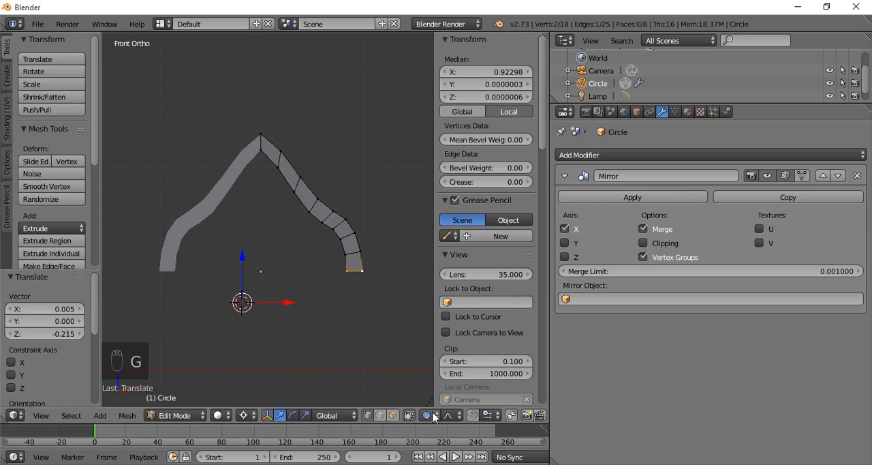
# - Disable proportional editing and lower the foot edge along Z to form a straight leg, making the arch about 3.05 tall overall
pyautogui.click(431, 416)
pyautogui.click(448, 398)
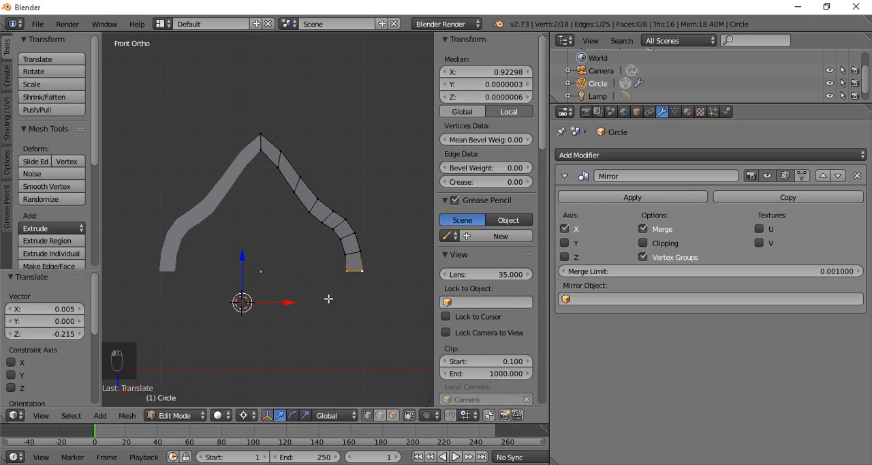
pyautogui.press('g')
pyautogui.press('z')
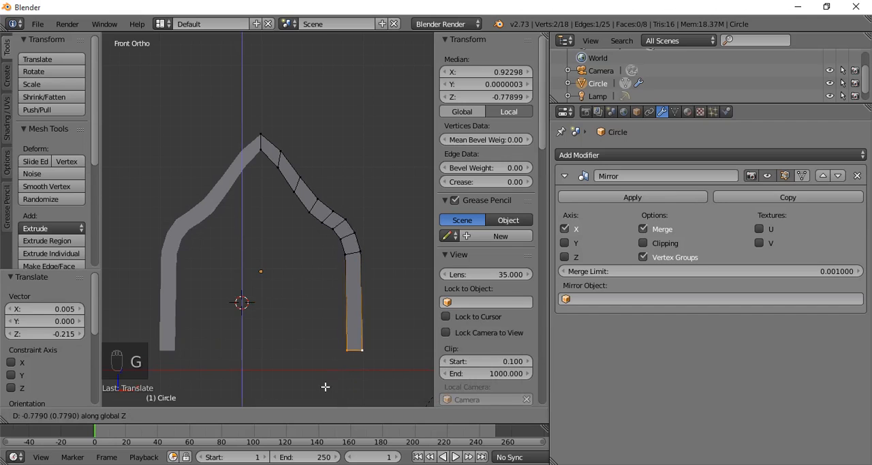
pyautogui.click(325, 74)
pyautogui.scroll(-4, 318, 120)
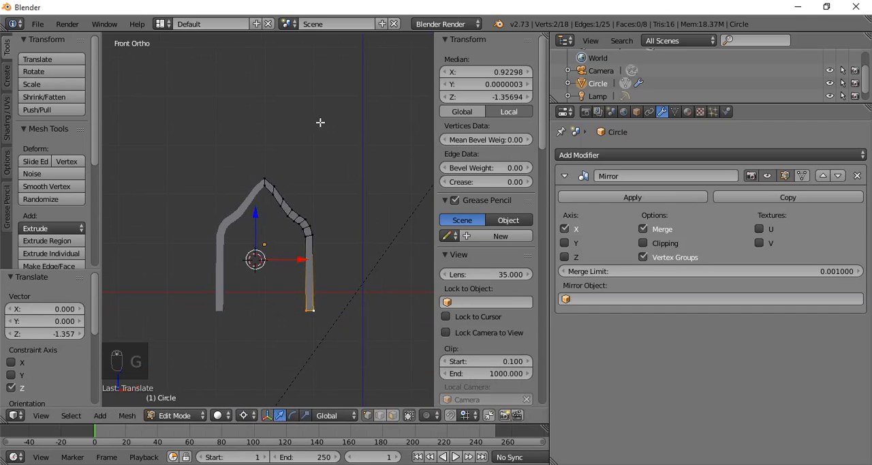
pyautogui.press('g')
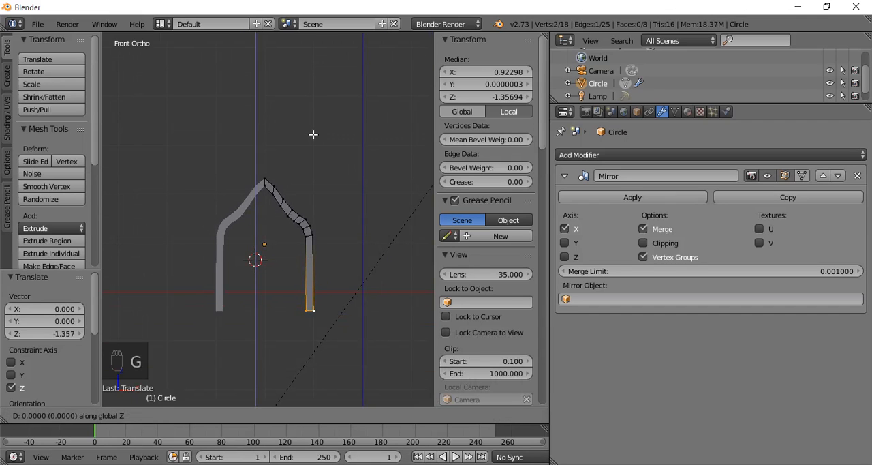
pyautogui.click(322, 166)
# - Extrude the entire half-arch mesh about 0.083 along Y to give it thickness, and return to Object Mode
pyautogui.press('Tab')
pyautogui.moveTo(323, 166); pyautogui.dragTo(232, 233, button='middle')
pyautogui.scroll(3, 328, 195)
pyautogui.scroll(-1, 327, 197)
pyautogui.press('Tab')
pyautogui.press('a')
pyautogui.press('a')
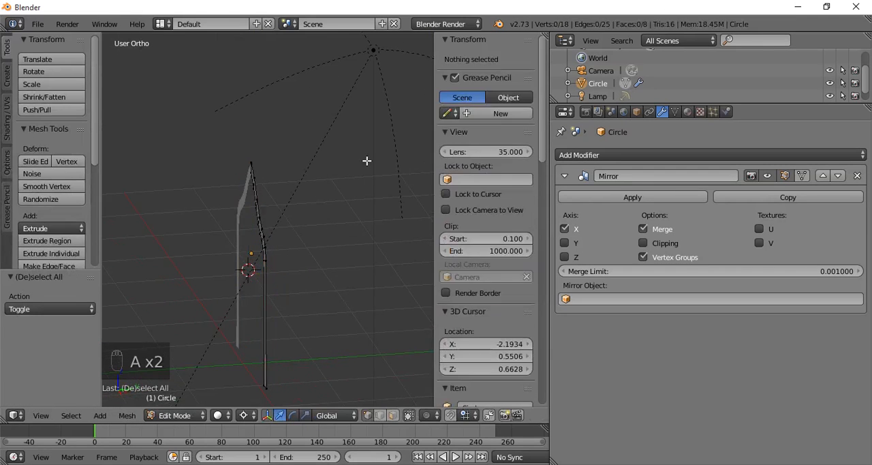
pyautogui.press('a')
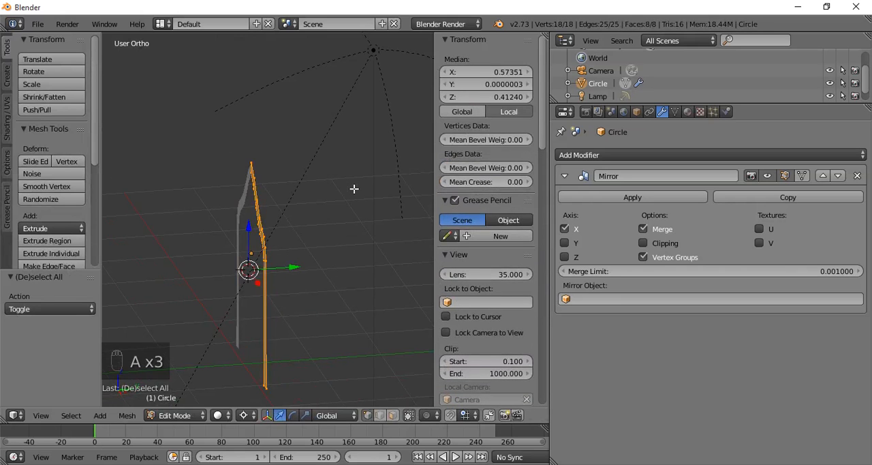
pyautogui.press('e')
pyautogui.click(348, 189)
pyautogui.press('Tab')
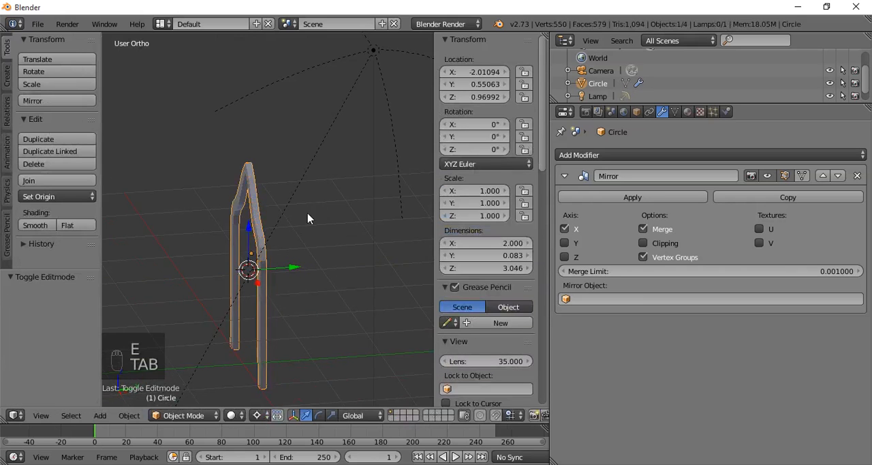
# - Reopen the arch in Edit Mode from a near-front angle and deselect the whole mesh
pyautogui.moveTo(307, 218); pyautogui.dragTo(265, 201, button='middle')
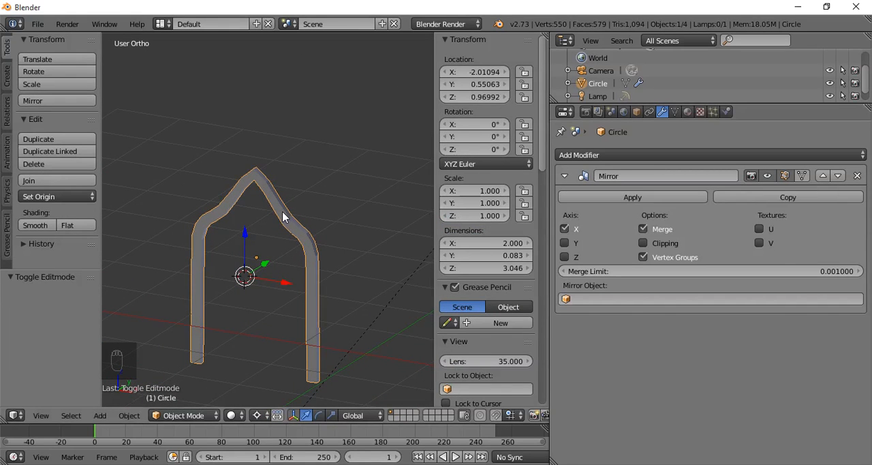
pyautogui.press('Tab')
pyautogui.moveTo(311, 218); pyautogui.dragTo(344, 207, button='middle')
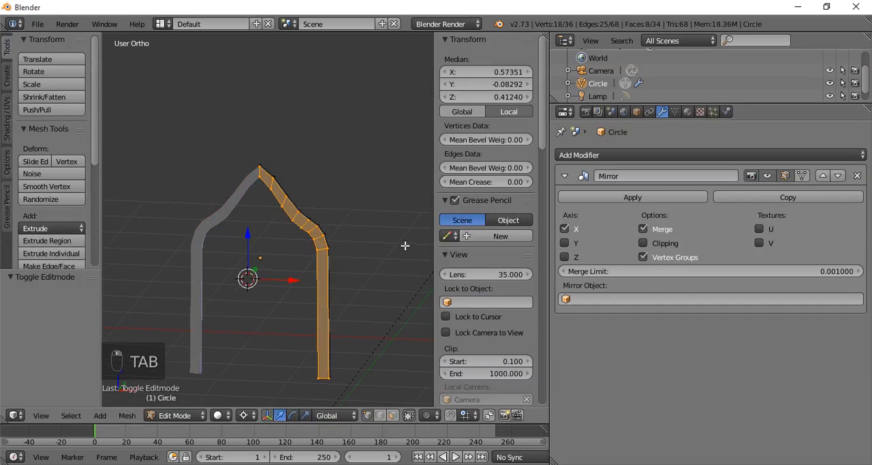
pyautogui.press('a')
pyautogui.press('a')
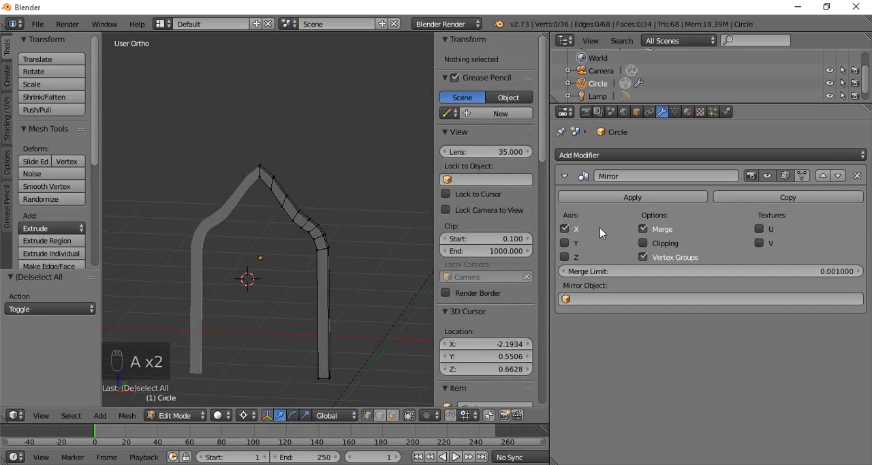
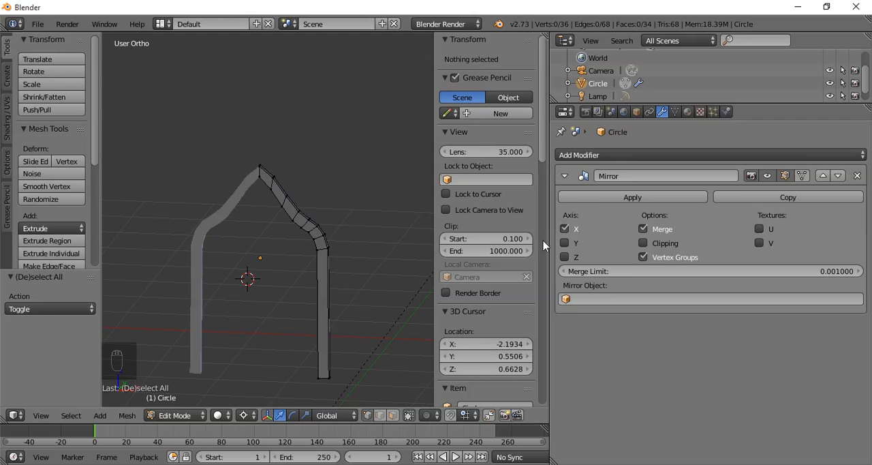
# - Shift the whole half arch about 0.094 along X away from the mirror plane and enable Clipping on the Mirror modifier
pyautogui.press('a')
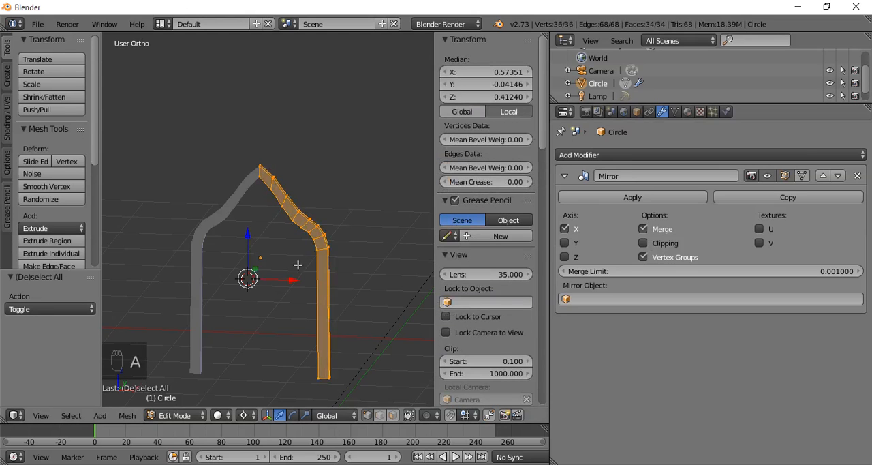
pyautogui.press('g')
pyautogui.press('x')
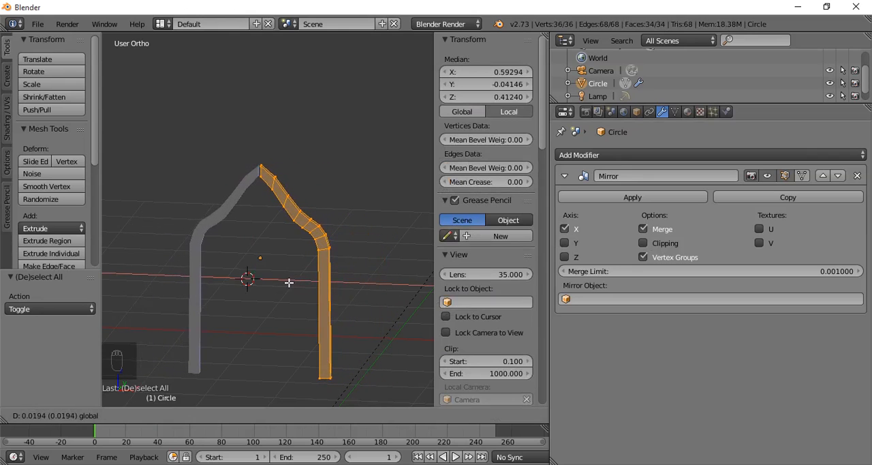
pyautogui.click(299, 282)
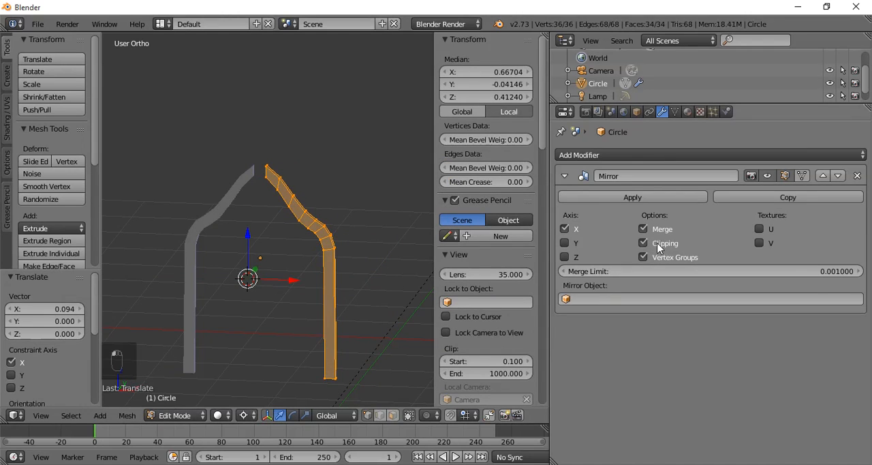
# - Try to move the selected half arch along X in front view with Clipping enabled
pyautogui.moveTo(295, 281)
pyautogui.mouseDown()
pyautogui.moveTo(287, 284)
pyautogui.moveTo(295, 283)
pyautogui.mouseUp()
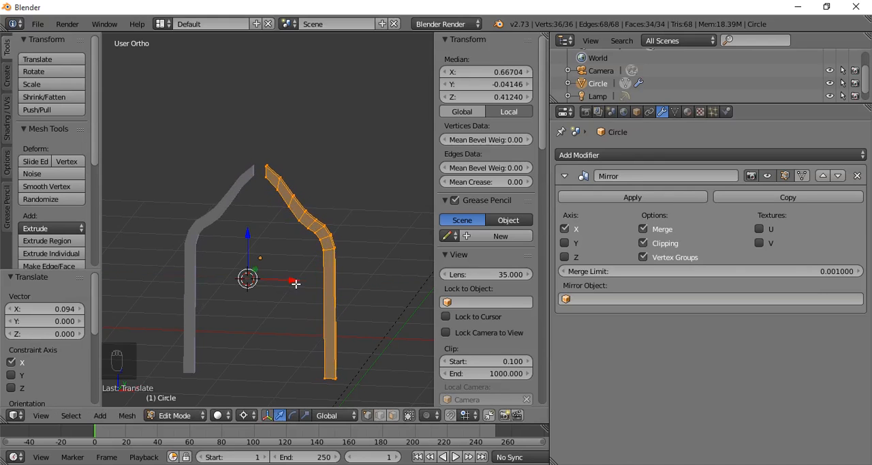
pyautogui.press('KP_1')
pyautogui.moveTo(314, 273); pyautogui.dragTo(292, 296, button='middle')
pyautogui.press('KP_1')
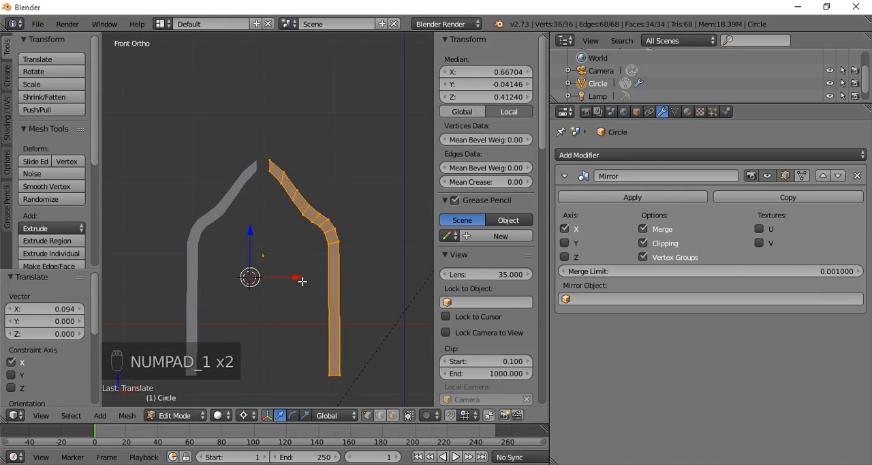
pyautogui.scroll(2, 302, 280)
pyautogui.click(290, 305)
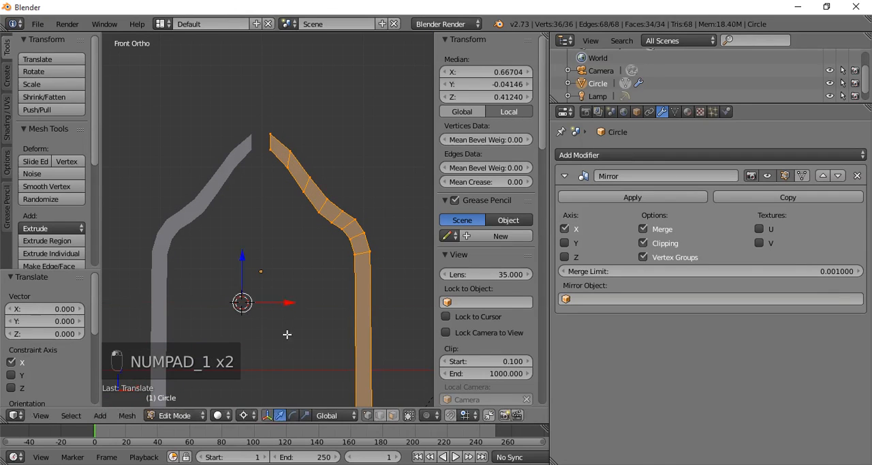
# - Set the pivot point to Median Point and move the half arch about -0.094 along X so both halves meet at the mirror plane
pyautogui.click(258, 417)
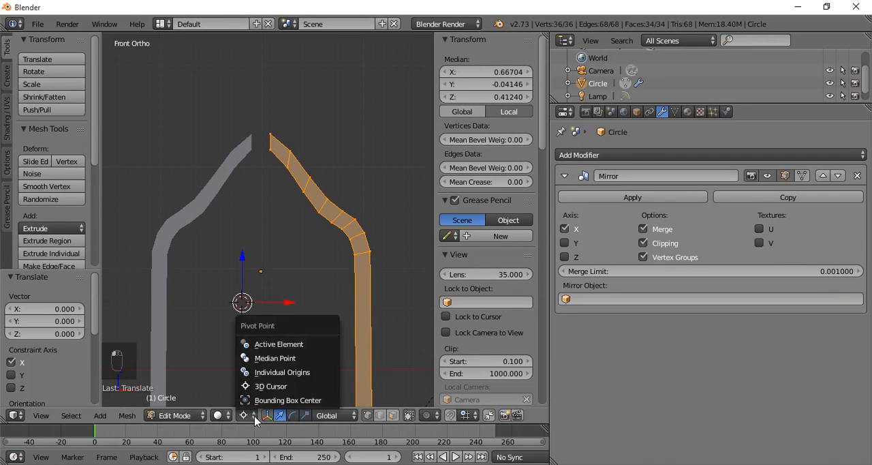
pyautogui.click(282, 369)
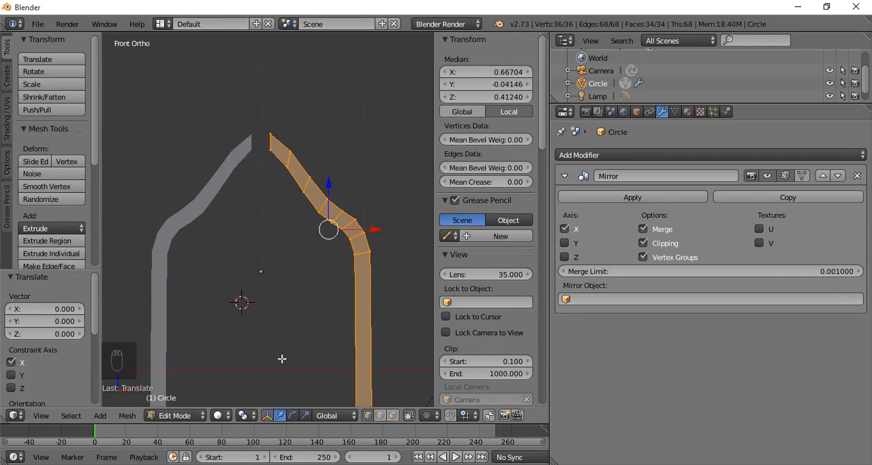
pyautogui.click(245, 417)
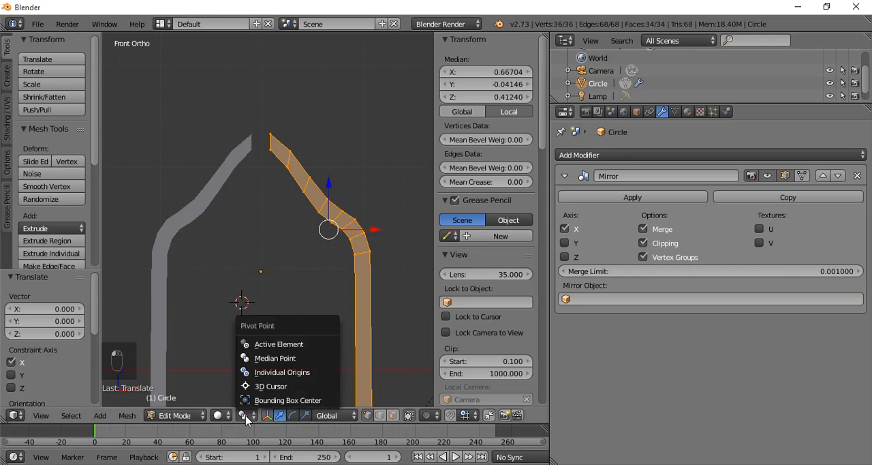
pyautogui.click(275, 358)
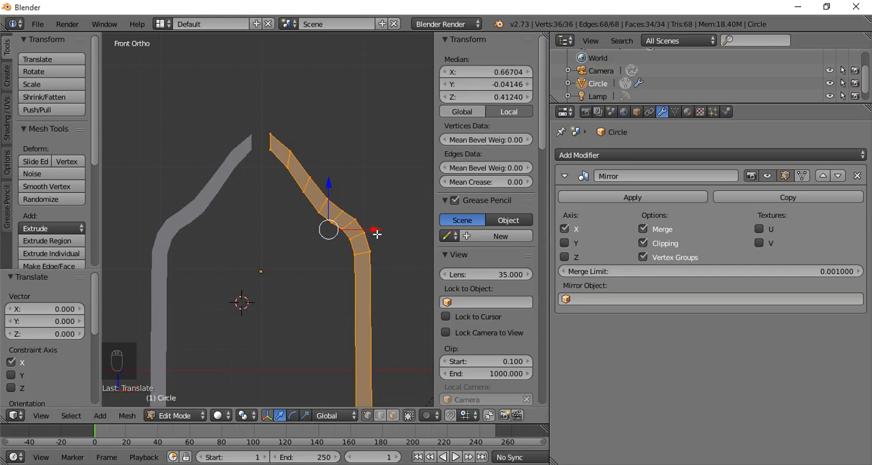
pyautogui.moveTo(377, 234)
pyautogui.mouseDown()
pyautogui.moveTo(349, 232)
pyautogui.moveTo(380, 234)
pyautogui.moveTo(355, 234)
pyautogui.moveTo(373, 236)
pyautogui.moveTo(365, 237)
pyautogui.mouseUp()
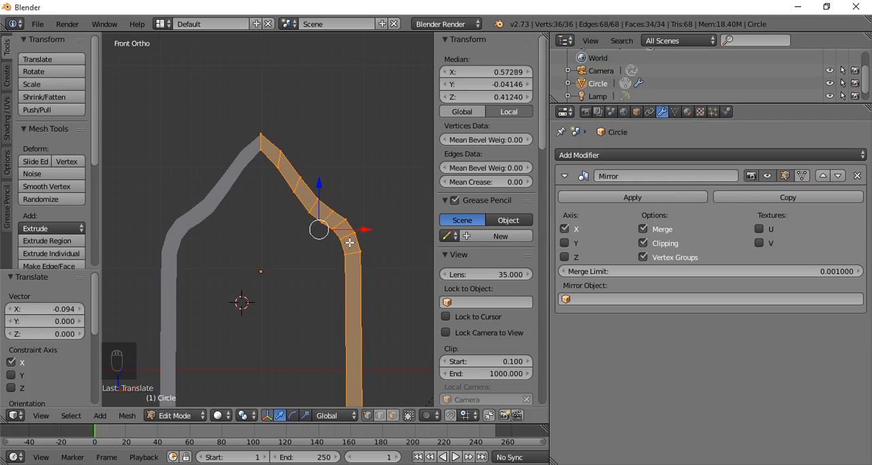
# - Apply the Mirror modifier in Object Mode and delete the finished arch
pyautogui.press('Tab')
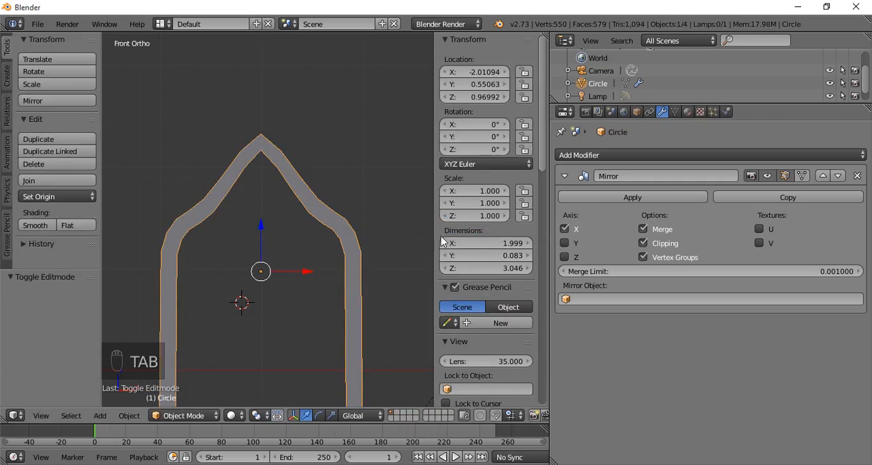
pyautogui.click(633, 197)
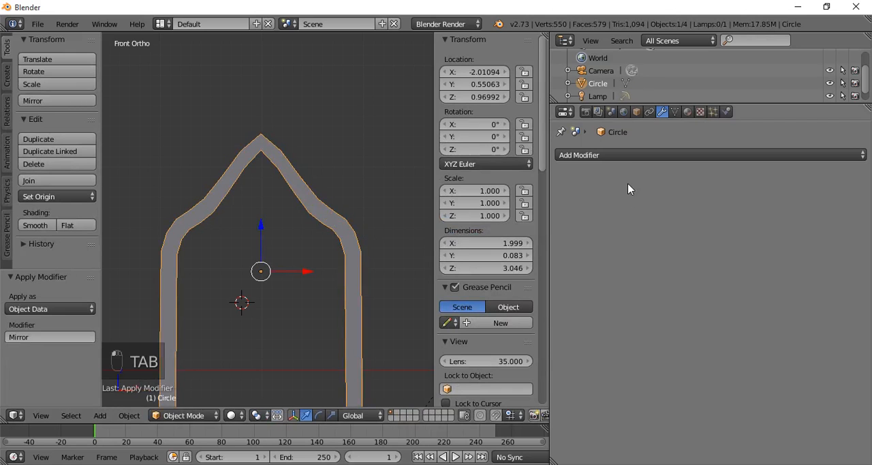
pyautogui.click(616, 156)
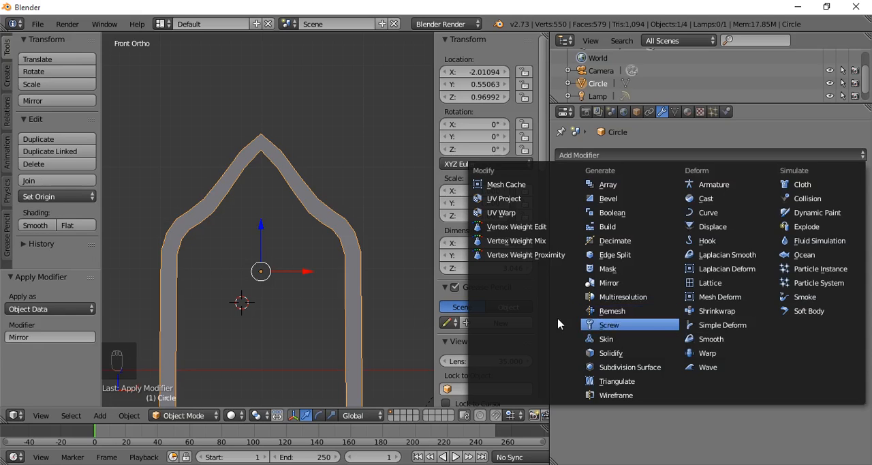
pyautogui.press('x')
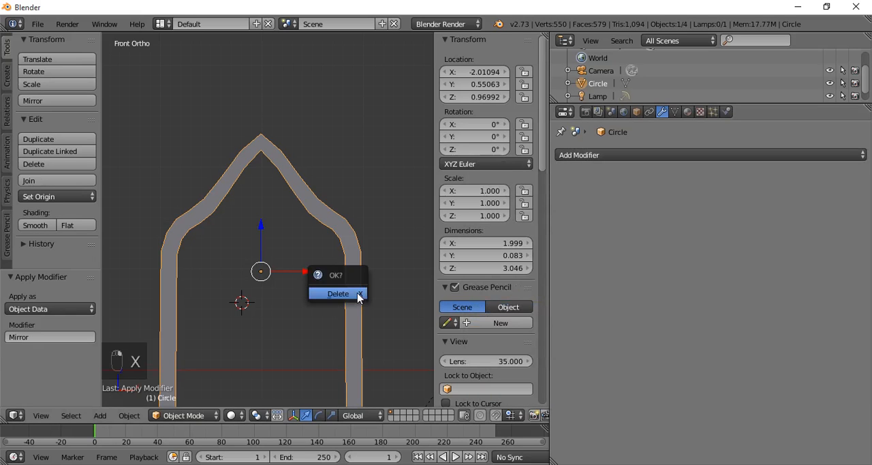
pyautogui.click(358, 296)
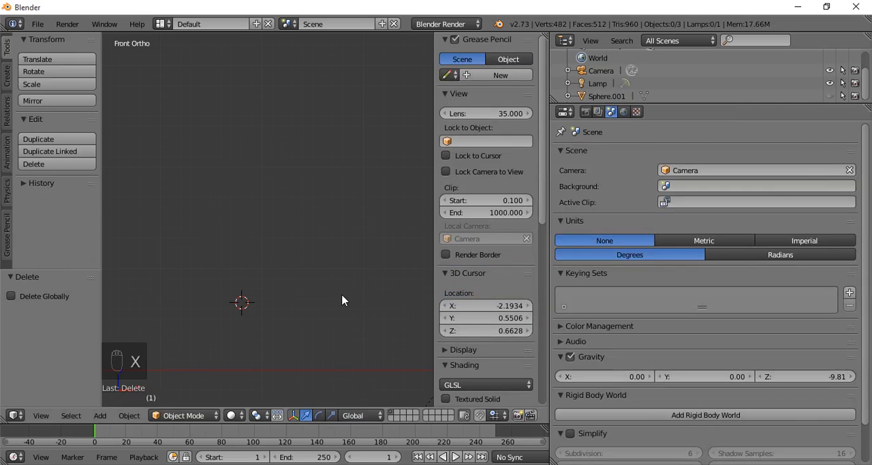
# - Add a mesh cube with radius 1 at the 3D cursor
pyautogui.hotkey('shift', 'a')
pyautogui.moveTo(341, 272)
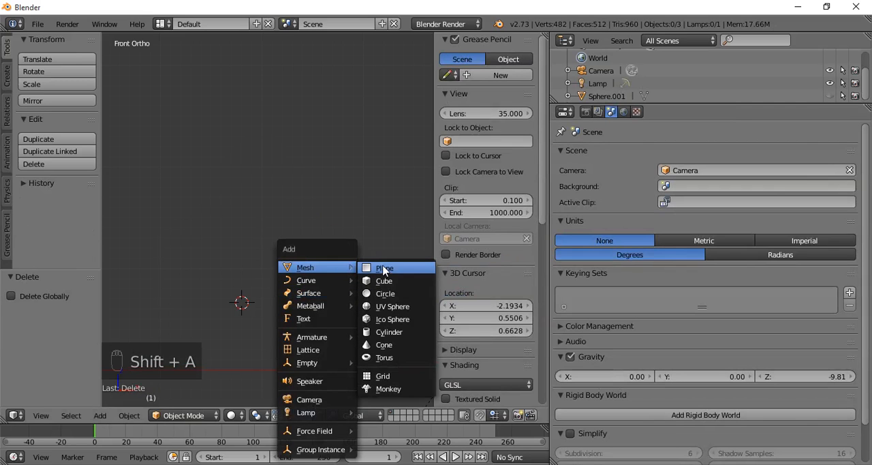
pyautogui.click(385, 282)
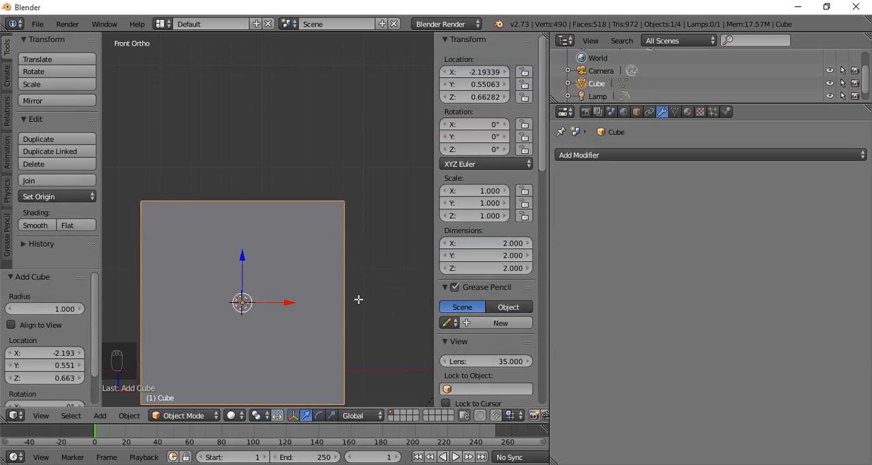
# - In Edit Mode with face selection, lower the cube's top face about 1.606 along Z to make a flat slab
pyautogui.press('Tab')
pyautogui.moveTo(358, 299); pyautogui.dragTo(325, 346, button='middle')
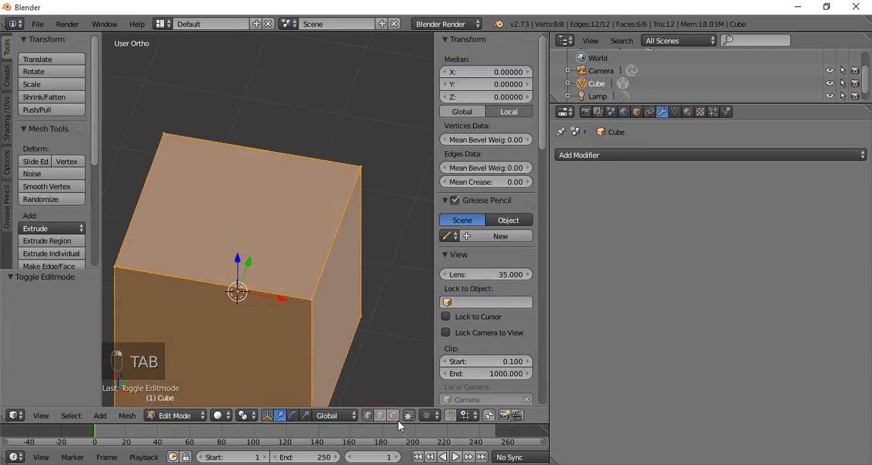
pyautogui.rightClick(261, 254)
pyautogui.press('g')
pyautogui.press('z')
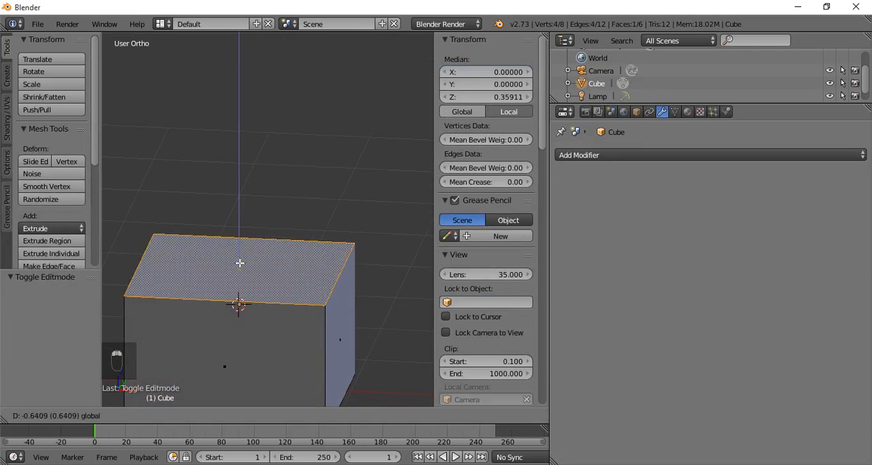
pyautogui.click(318, 306)
# - Move the slab's far Y-side face about -1.106 along Y to narrow it into a flat bar
pyautogui.moveTo(318, 306); pyautogui.dragTo(193, 334, button='middle')
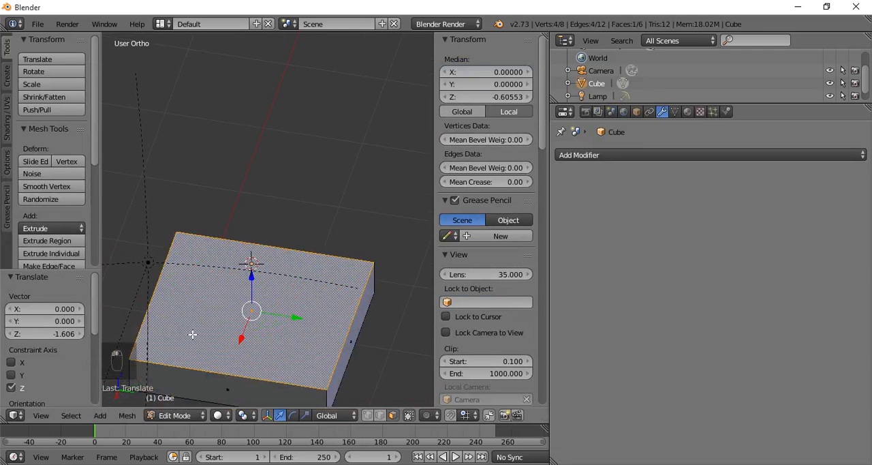
pyautogui.rightClick(351, 342)
pyautogui.press('g')
pyautogui.press('y')
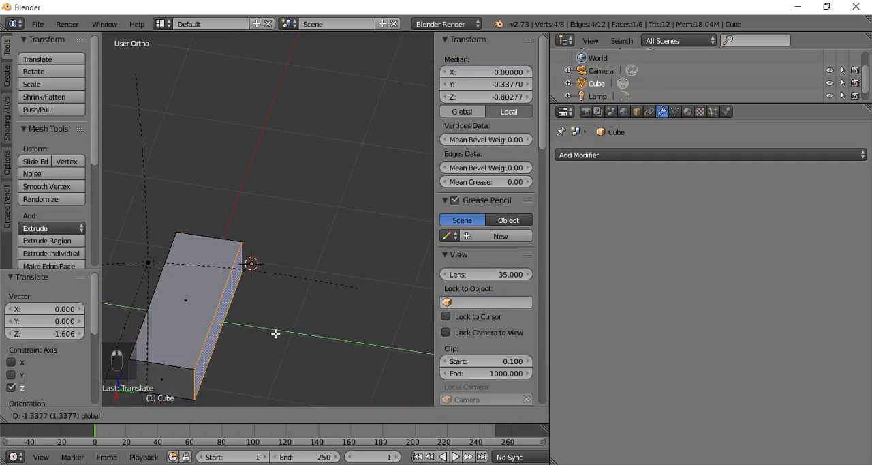
pyautogui.click(280, 333)
# - Add a Screw modifier to the bar and set its Screw offset to 4.9
pyautogui.moveTo(280, 334); pyautogui.dragTo(303, 350, button='middle')
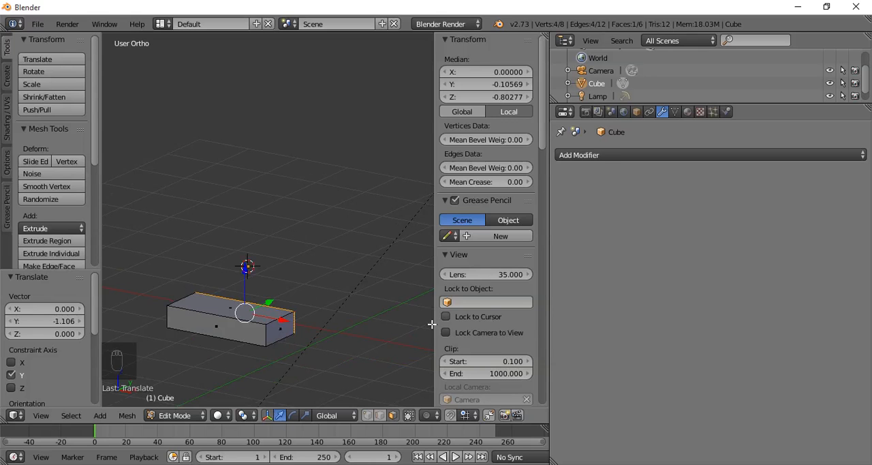
pyautogui.click(617, 156)
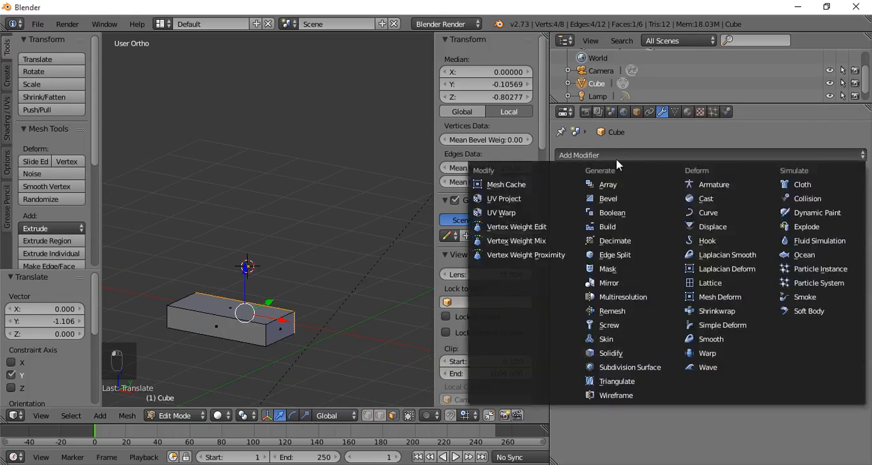
pyautogui.click(609, 325)
pyautogui.moveTo(306, 320); pyautogui.dragTo(272, 310, button='middle')
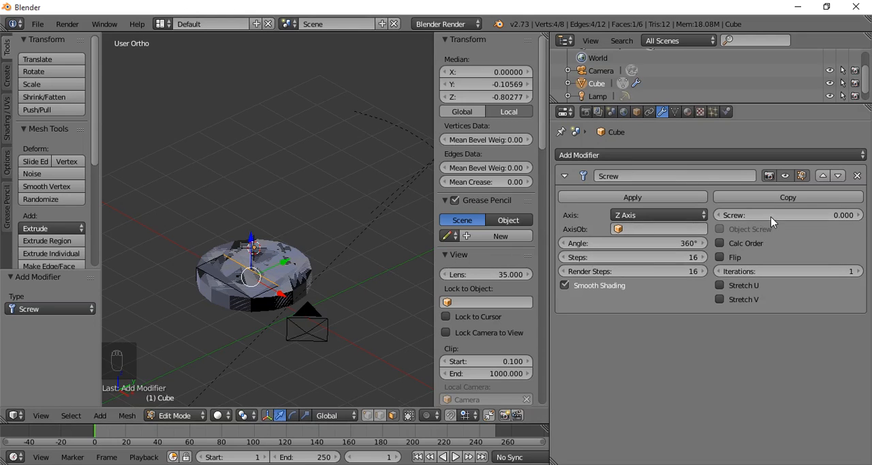
pyautogui.moveTo(770, 215); pyautogui.dragTo(814, 215)
pyautogui.press('Tab')
pyautogui.press('Tab')
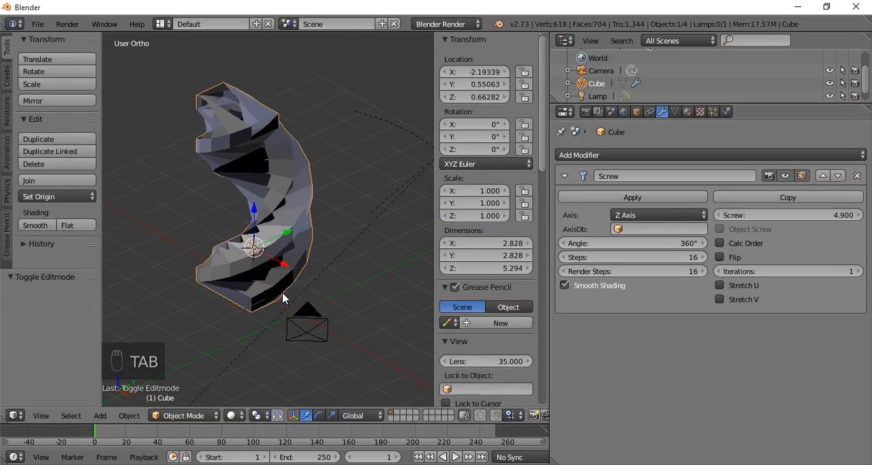
pyautogui.press('g')
pyautogui.press('x')
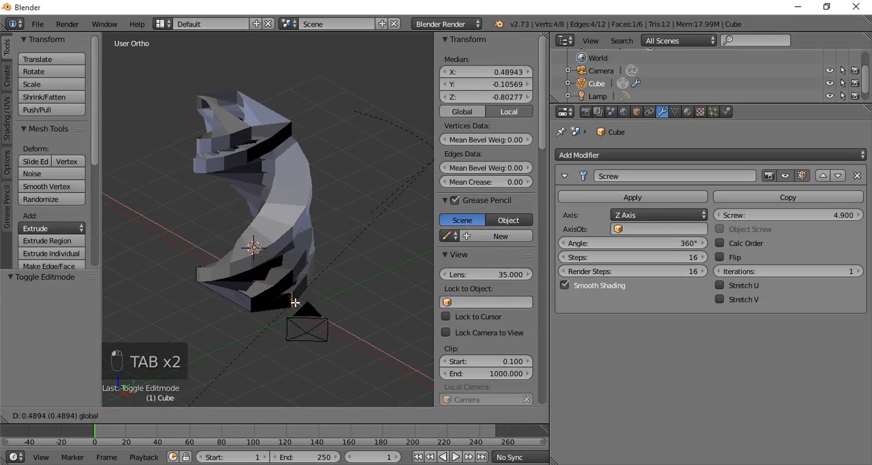
pyautogui.rightClick(292, 301)
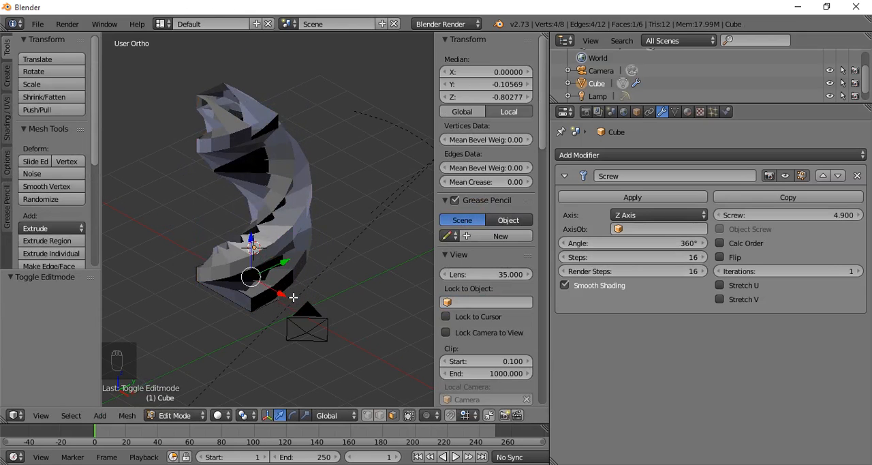
# - Select the bar's entire mesh and move it about 2.409 along X and -0.935 along Y, away from the screw axis
pyautogui.press('a')
pyautogui.press('a')
pyautogui.press('g')
pyautogui.press('x')
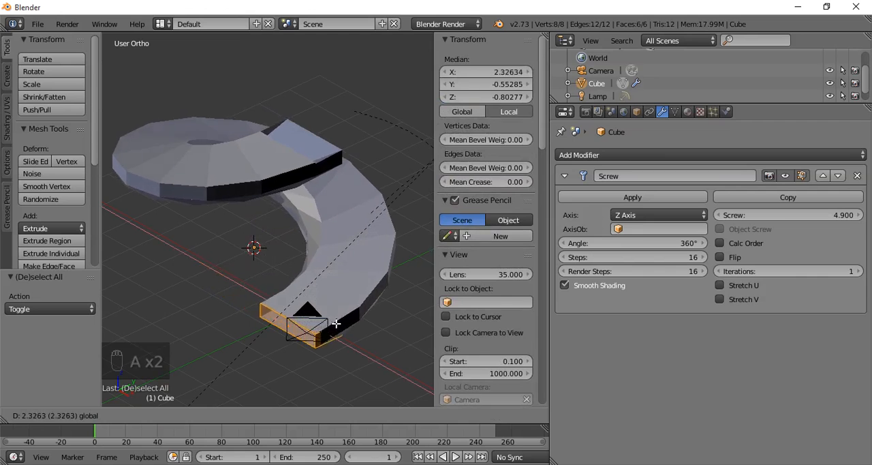
pyautogui.click(335, 323)
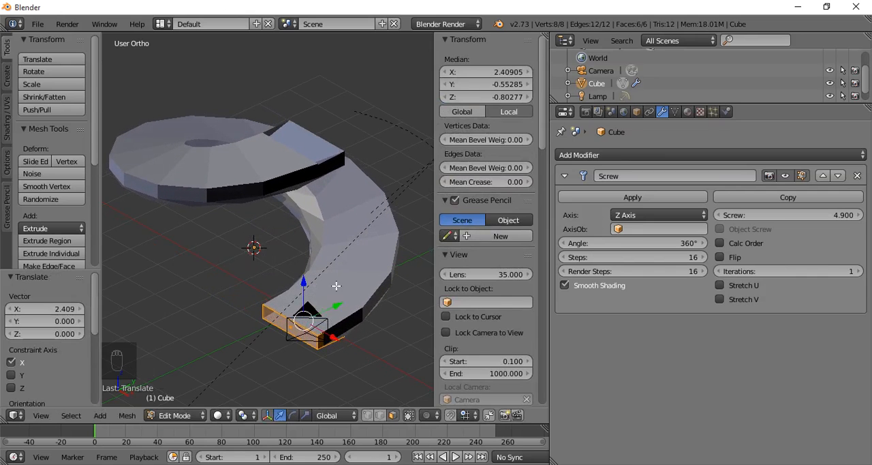
pyautogui.moveTo(335, 323); pyautogui.dragTo(289, 271, button='middle')
pyautogui.moveTo(295, 285); pyautogui.dragTo(256, 289)
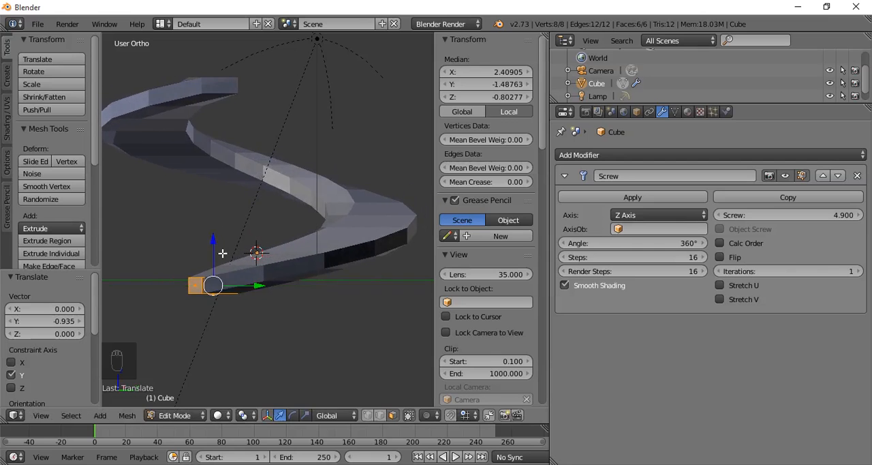
# - Raise the Screw modifier's Steps to 46 for a smoother spiral and return to Object Mode
pyautogui.moveTo(222, 253); pyautogui.dragTo(321, 294, button='middle')
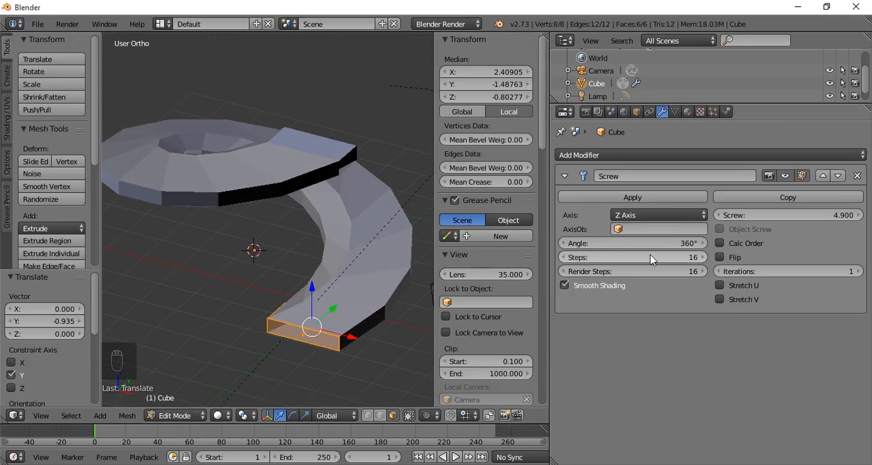
pyautogui.moveTo(659, 260); pyautogui.dragTo(753, 257)
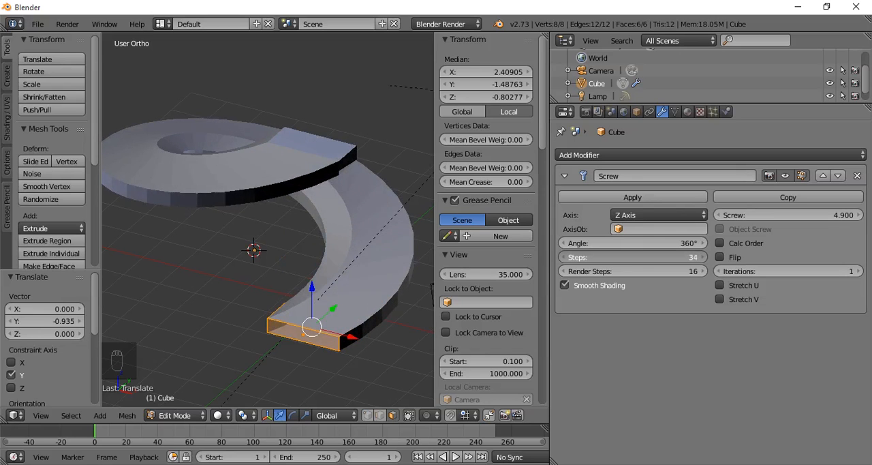
pyautogui.moveTo(634, 257); pyautogui.dragTo(654, 256)
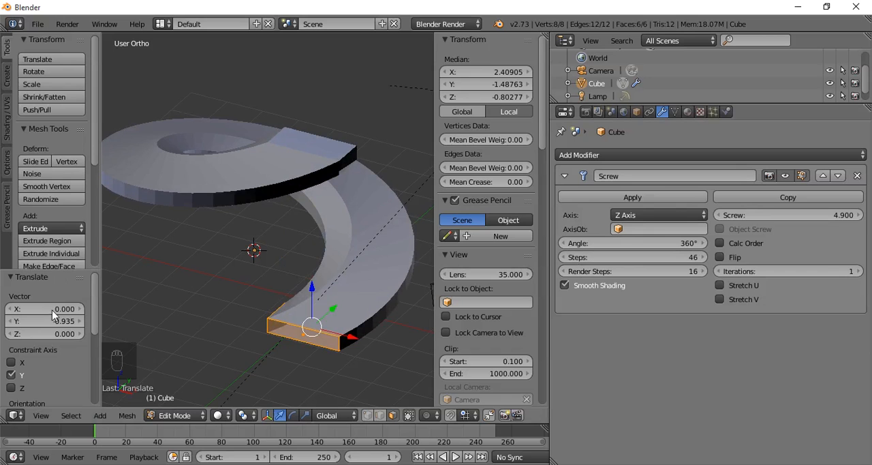
pyautogui.press('Tab')
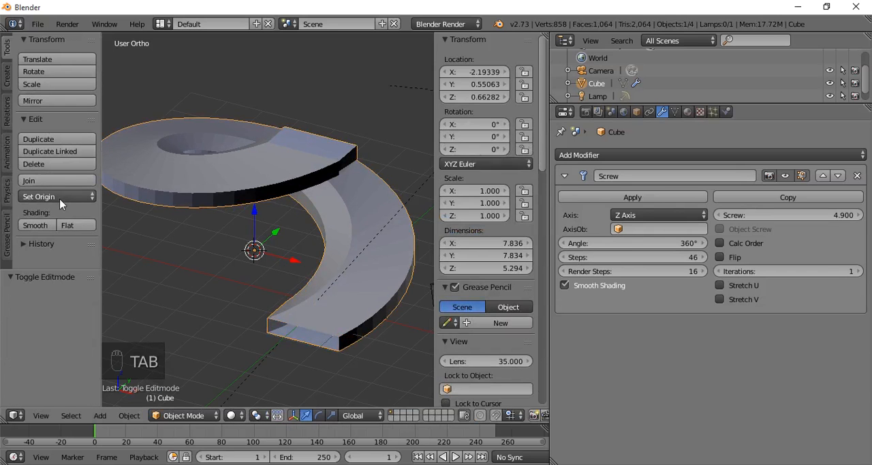
# - Apply smooth shading to the spiral and view its surface from another angle
pyautogui.click(35, 225)
pyautogui.moveTo(203, 260)
pyautogui.mouseDown(button='middle')
pyautogui.moveTo(257, 249)
pyautogui.moveTo(288, 217)
pyautogui.moveTo(418, 180)
pyautogui.moveTo(315, 232)
pyautogui.moveTo(210, 257)
pyautogui.mouseUp(button='middle')
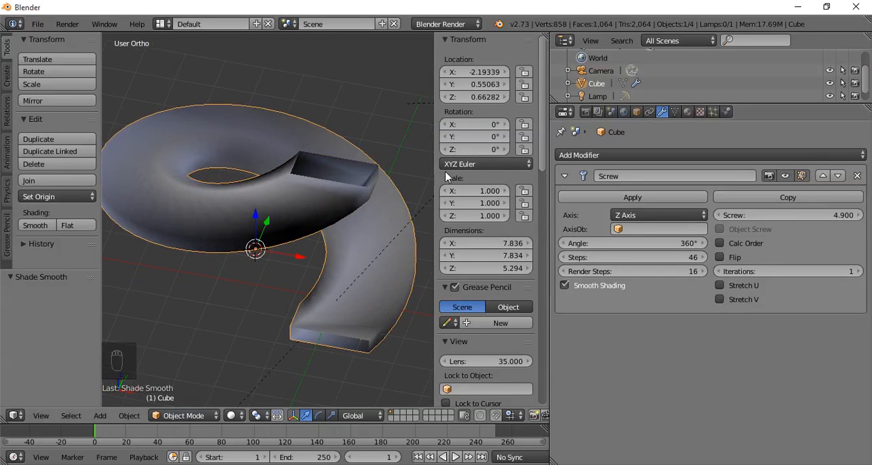
# - Remove the Screw modifier from the bar and set its shading to flat
pyautogui.click(857, 176)
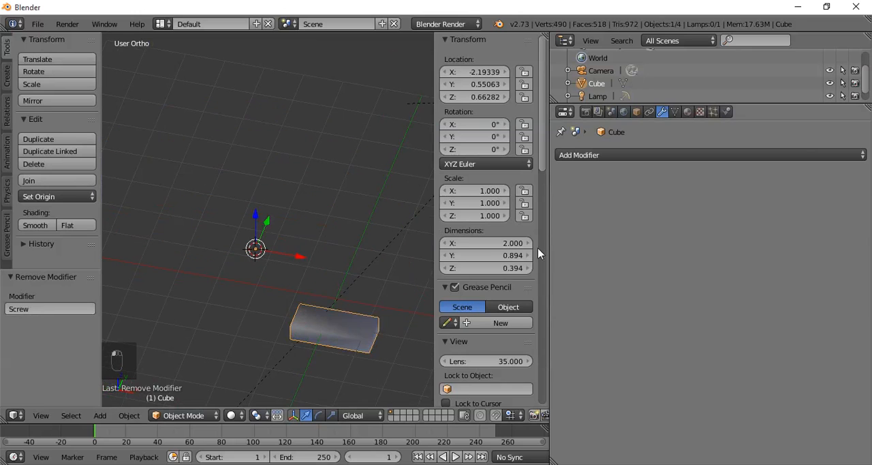
pyautogui.click(73, 226)
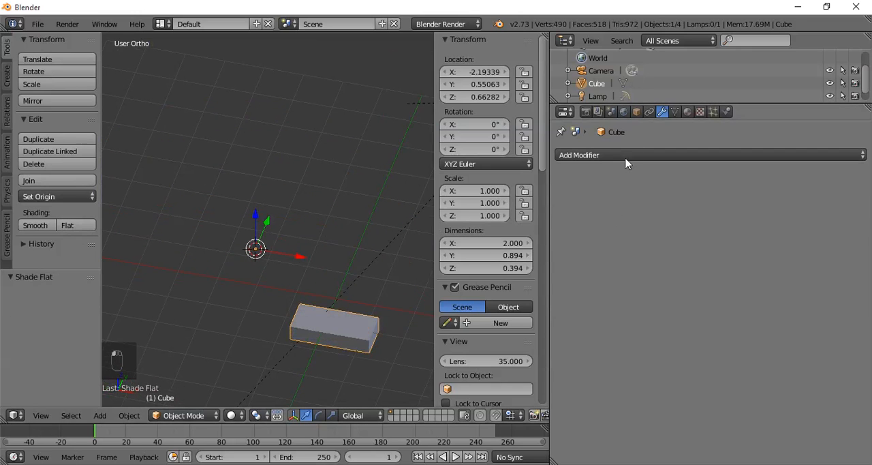
pyautogui.click(651, 155)
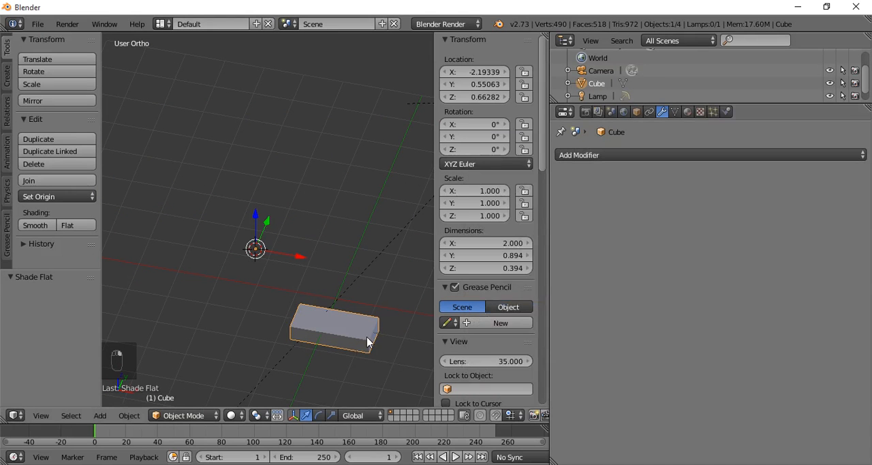
# - Delete the bar and add a mesh plane at the 3D cursor
pyautogui.press('x')
pyautogui.click(386, 335)
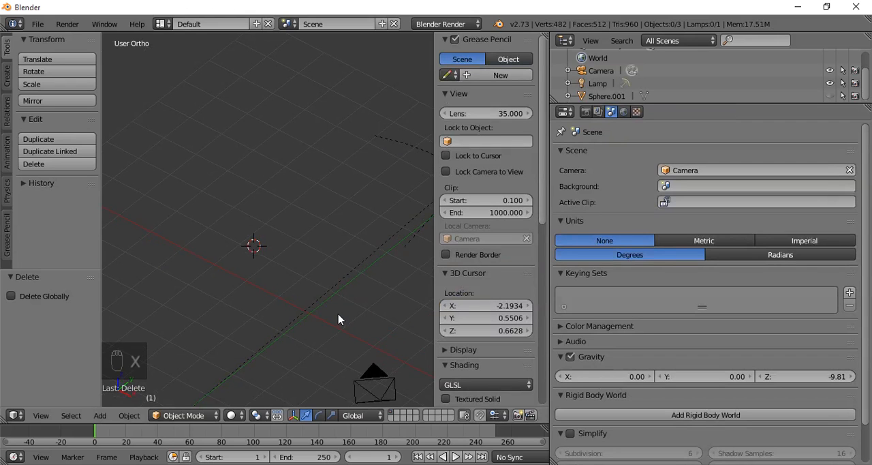
pyautogui.hotkey('shift', 'a')
pyautogui.moveTo(320, 271)
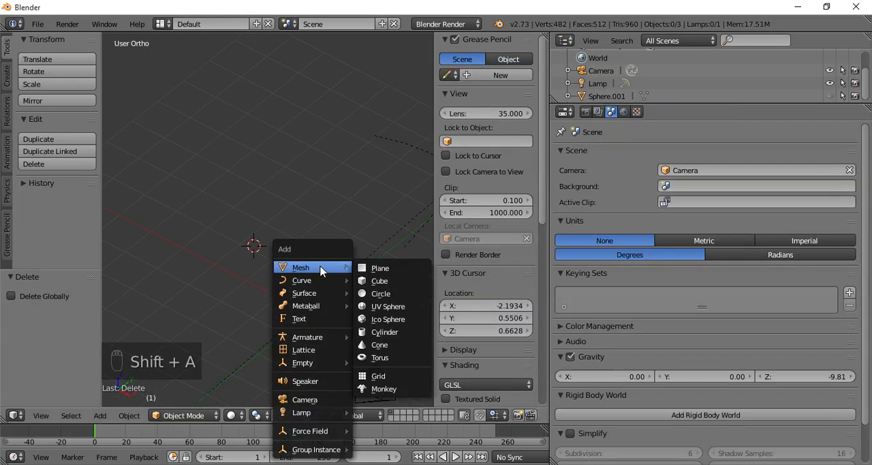
pyautogui.click(379, 267)
pyautogui.moveTo(349, 278); pyautogui.dragTo(253, 278, button='middle')
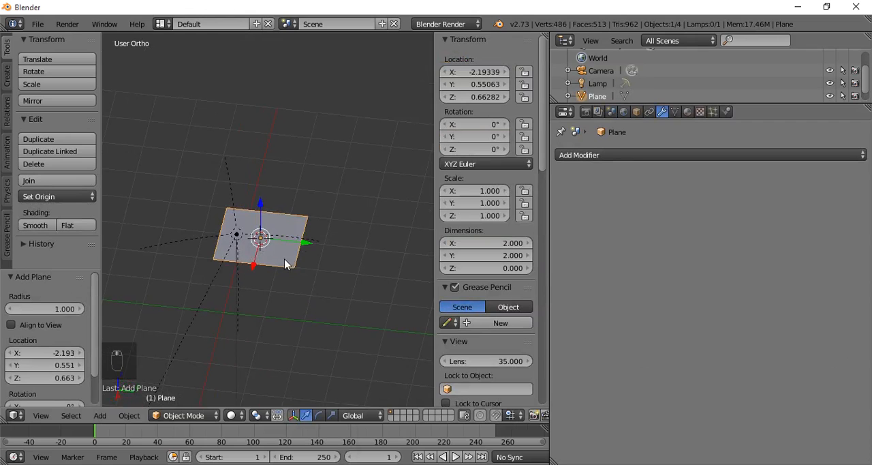
# - In Edit Mode, extrude the plane's positive-Y edge about 1.013 along Y and raise it about 0.364 along Z
pyautogui.press('Tab')
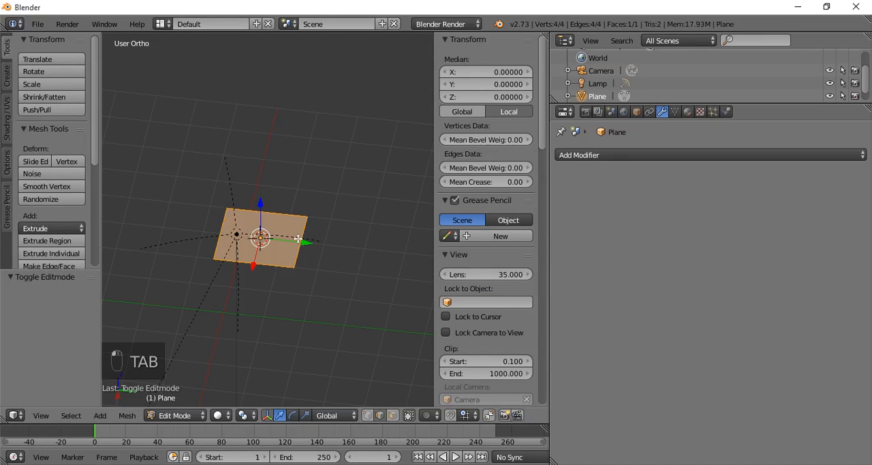
pyautogui.rightClick(300, 239)
pyautogui.press('e')
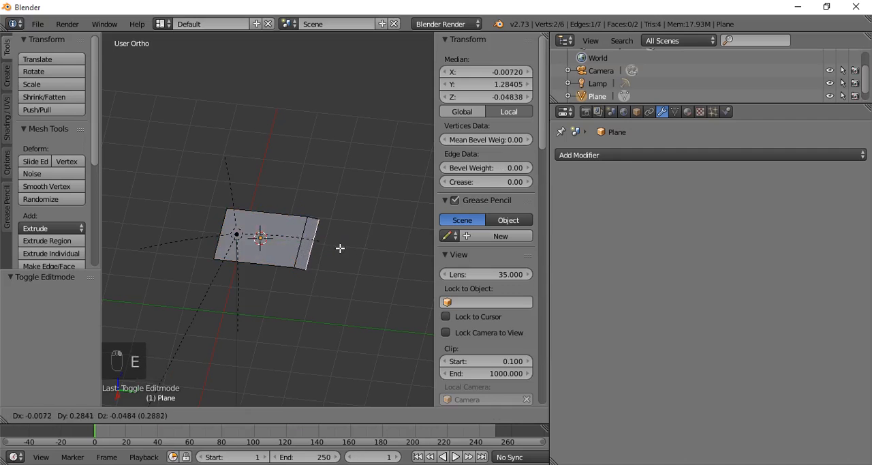
pyautogui.rightClick(342, 246)
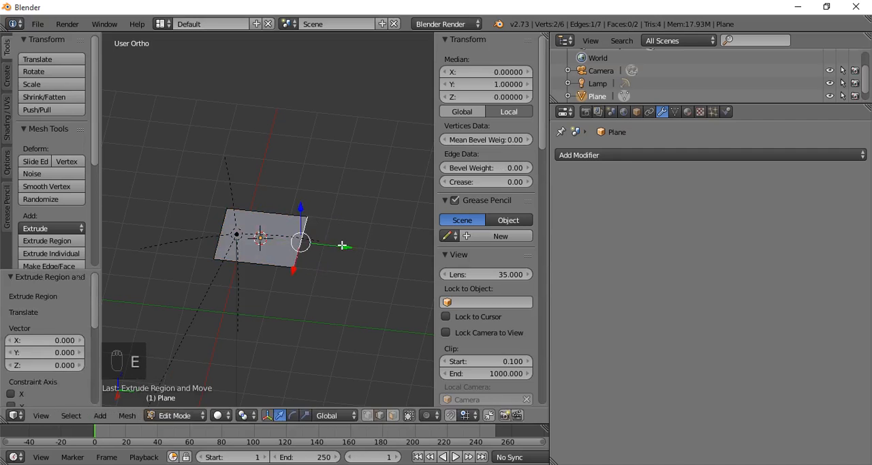
pyautogui.moveTo(342, 245)
pyautogui.mouseDown()
pyautogui.moveTo(367, 247)
pyautogui.moveTo(347, 244)
pyautogui.mouseUp()
pyautogui.moveTo(342, 212); pyautogui.dragTo(344, 203)
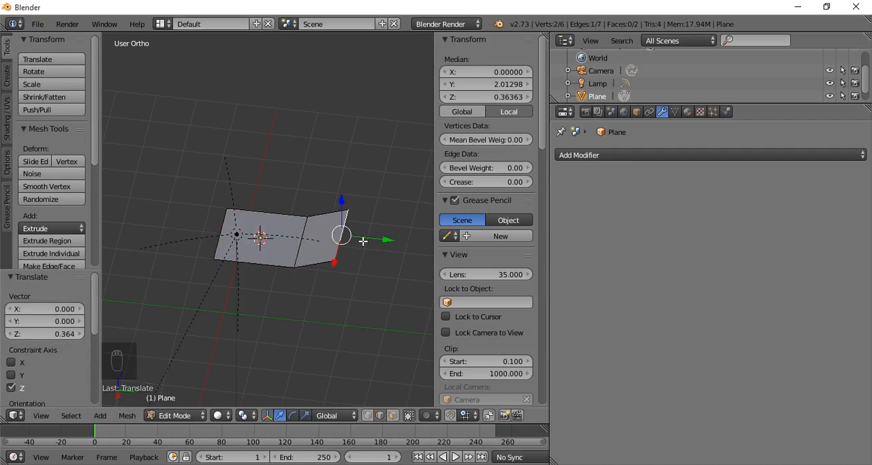
# - Extrude the raised edge about 1.515 along Y, and move the new end edge about 0.792 farther along Y
pyautogui.press('e')
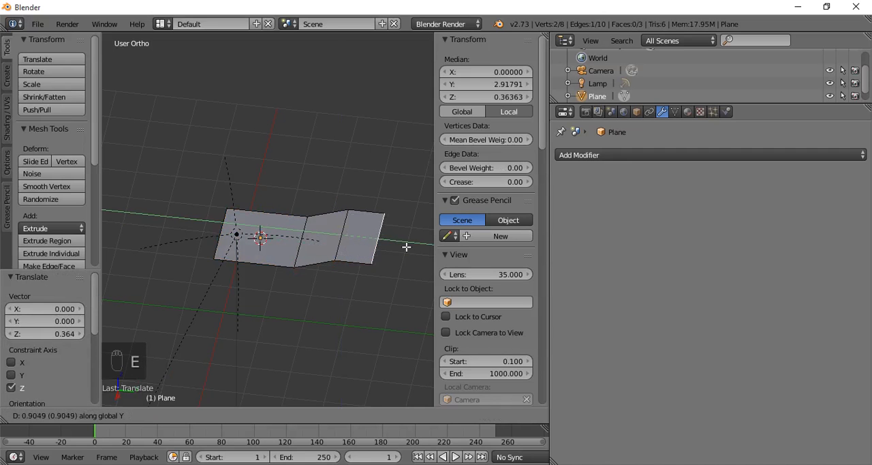
pyautogui.click(421, 248)
pyautogui.moveTo(380, 276); pyautogui.dragTo(293, 276, button='middle')
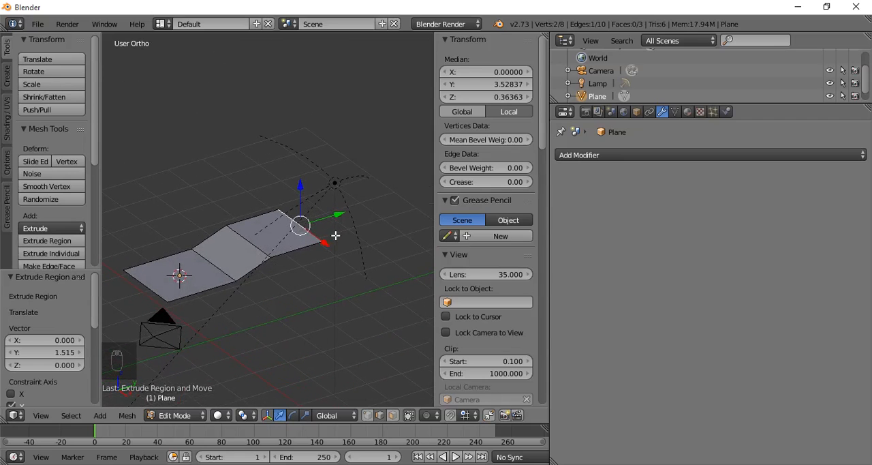
pyautogui.moveTo(339, 215); pyautogui.dragTo(339, 265)
pyautogui.moveTo(339, 265); pyautogui.dragTo(308, 280, button='middle')
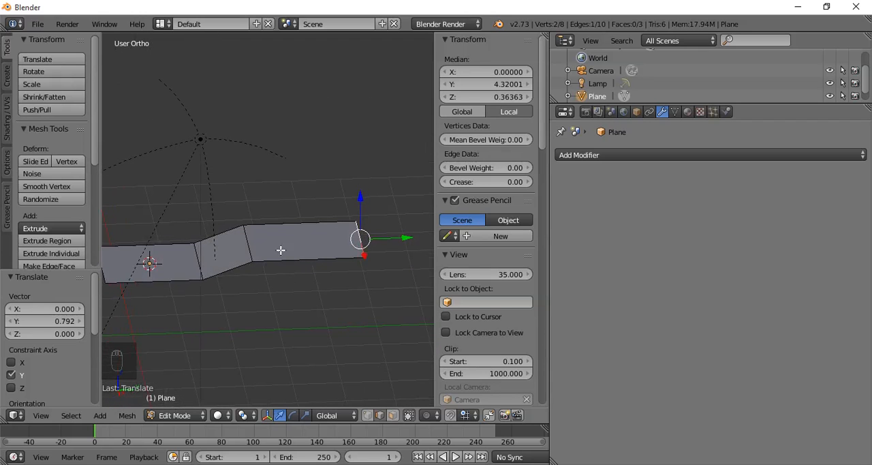
# - Add a Solidify modifier to the stepped plane and select its entire mesh
pyautogui.click(615, 156)
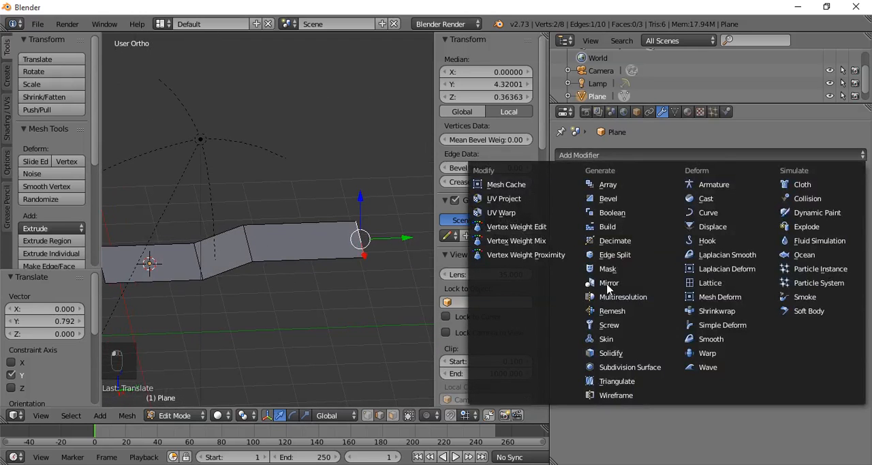
pyautogui.click(614, 354)
pyautogui.moveTo(368, 306); pyautogui.dragTo(367, 280, button='middle')
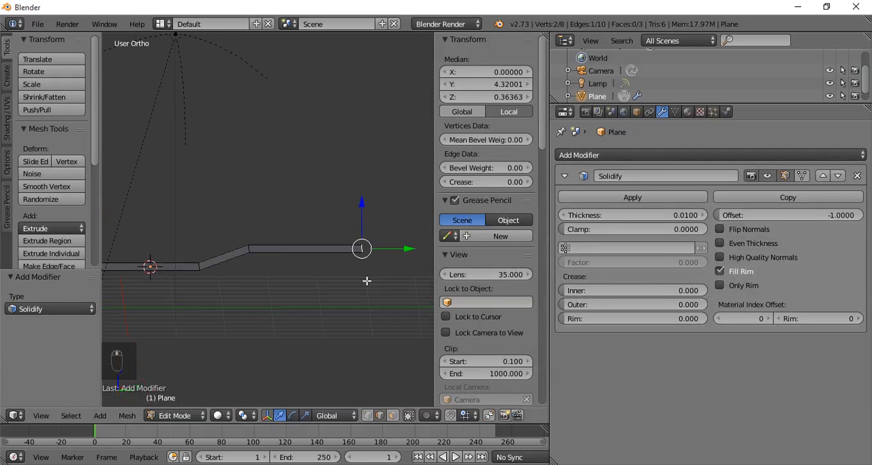
pyautogui.press('a')
pyautogui.press('a')
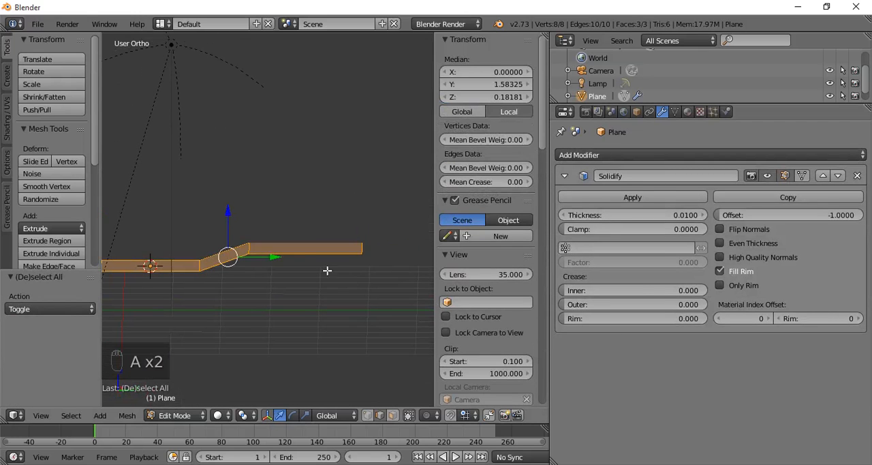
pyautogui.moveTo(308, 271)
pyautogui.mouseDown(button='middle')
pyautogui.moveTo(296, 289)
pyautogui.moveTo(312, 289)
pyautogui.moveTo(317, 257)
pyautogui.mouseUp(button='middle')
pyautogui.scroll(3, 328, 255)
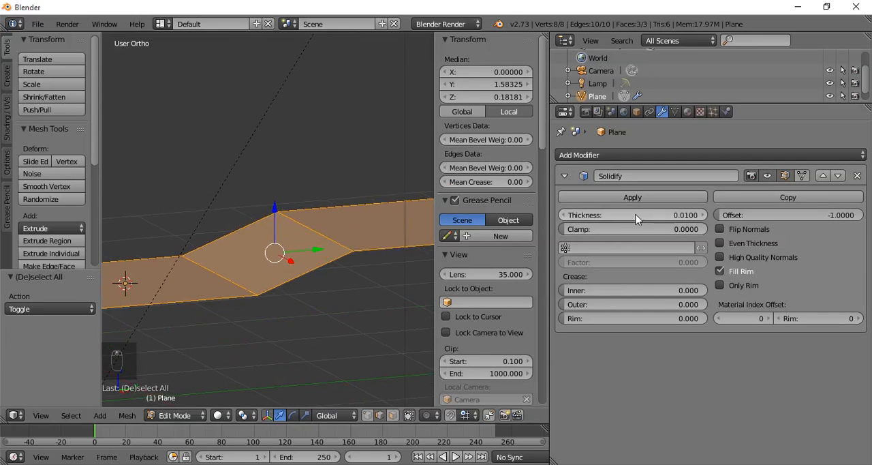
# - Enable Even Thickness on the Solidify modifier, set its Thickness to -0.0270, and return to Object Mode
pyautogui.moveTo(636, 217); pyautogui.dragTo(567, 217)
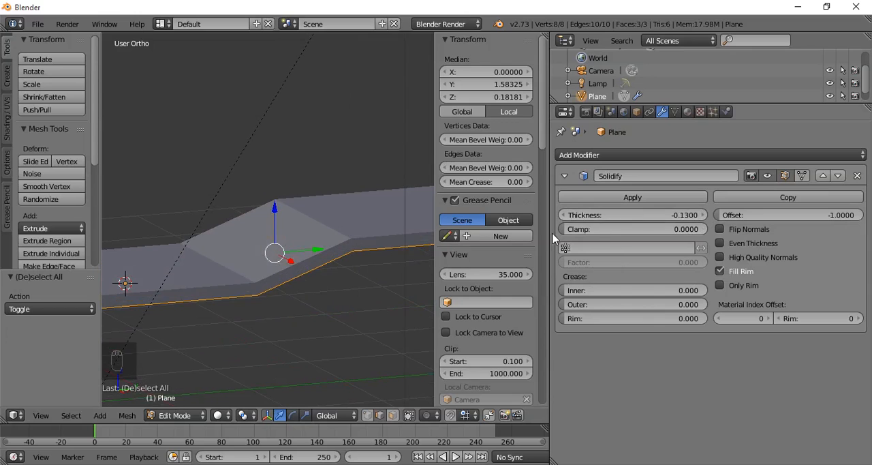
pyautogui.click(741, 244)
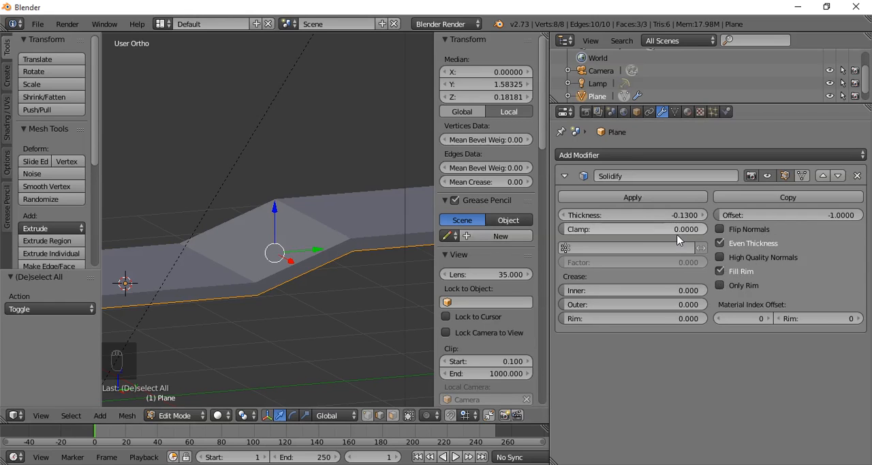
pyautogui.moveTo(678, 216)
pyautogui.mouseDown()
pyautogui.moveTo(670, 217)
pyautogui.moveTo(695, 216)
pyautogui.mouseUp()
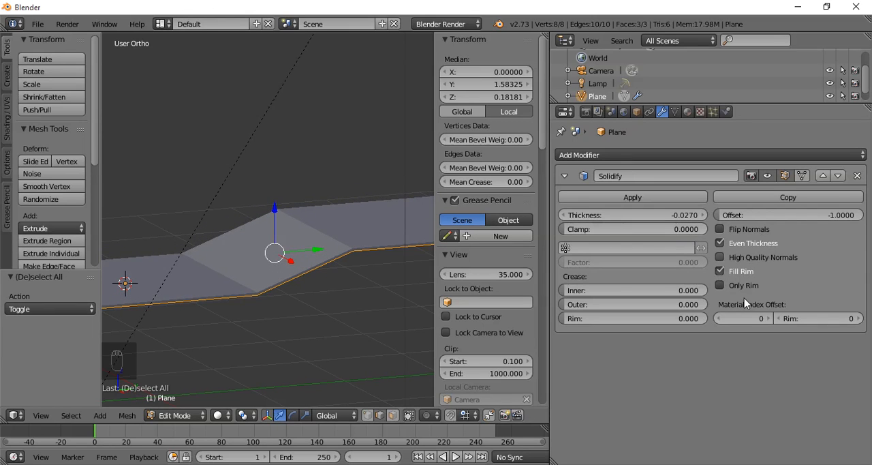
pyautogui.moveTo(276, 240); pyautogui.dragTo(323, 248, button='middle')
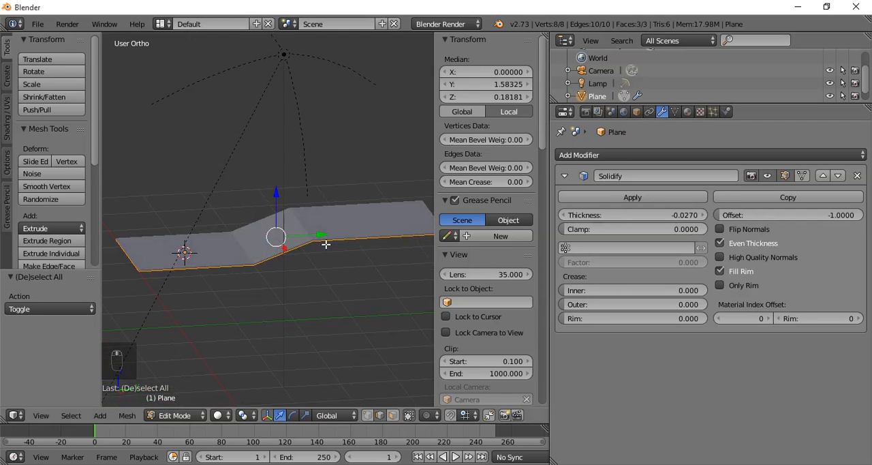
pyautogui.press('Tab')
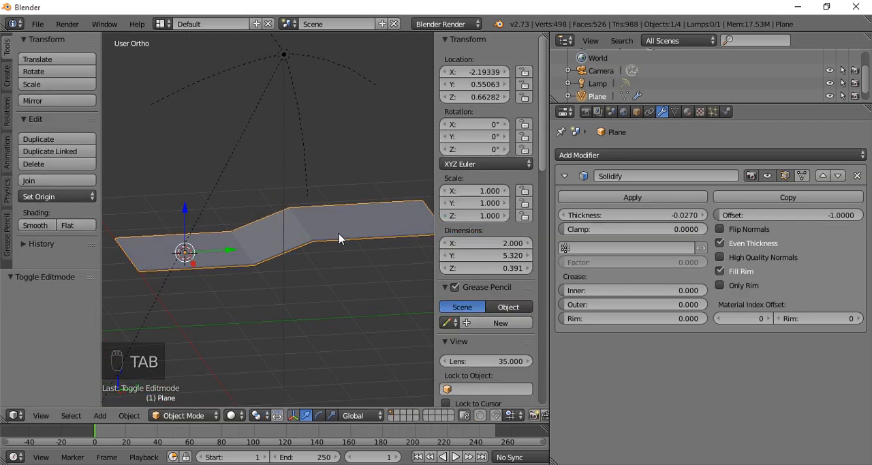
# - Delete the stepped plane and add a mesh cube at the 3D cursor
pyautogui.press('Delete')
pyautogui.click(340, 237)
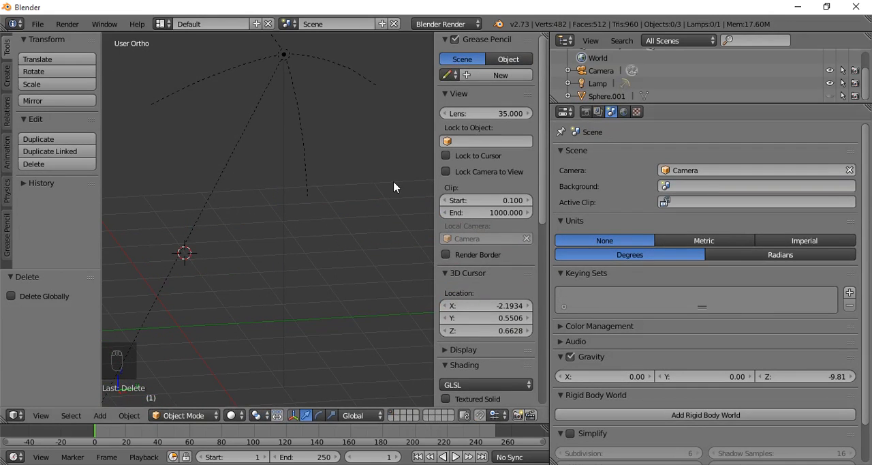
pyautogui.hotkey('shift', 'a')
pyautogui.moveTo(394, 184)
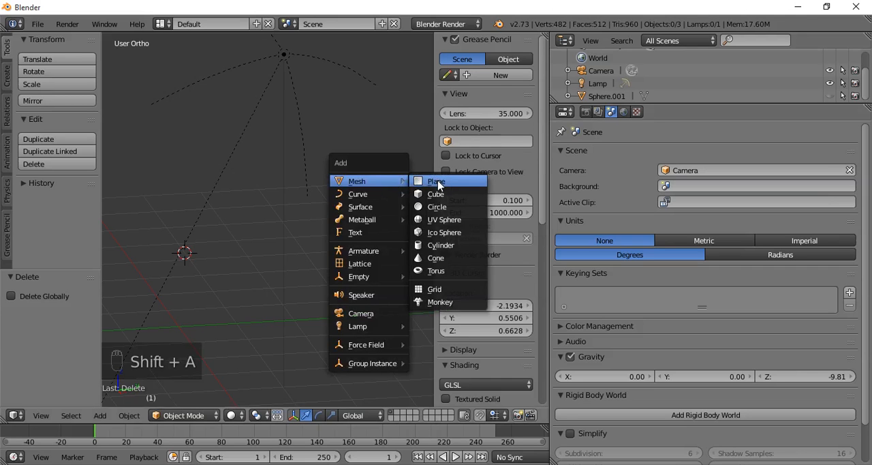
pyautogui.click(444, 195)
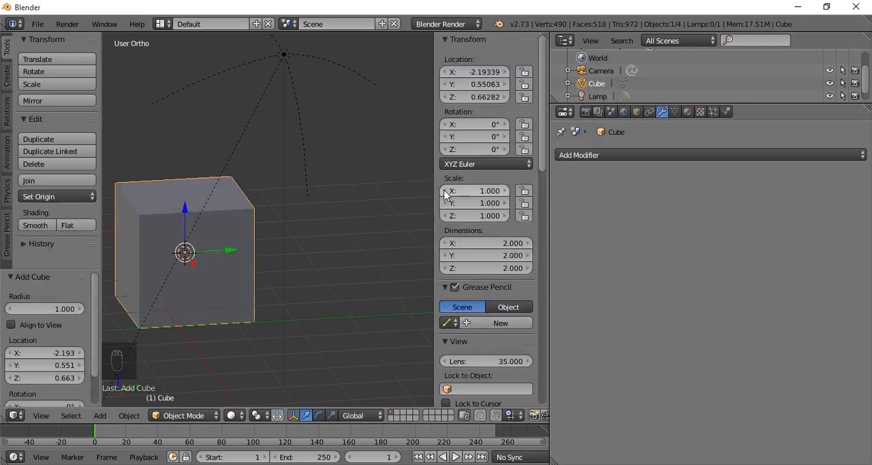
pyautogui.moveTo(216, 265); pyautogui.dragTo(282, 255, button='middle')
pyautogui.scroll(2, 282, 255)
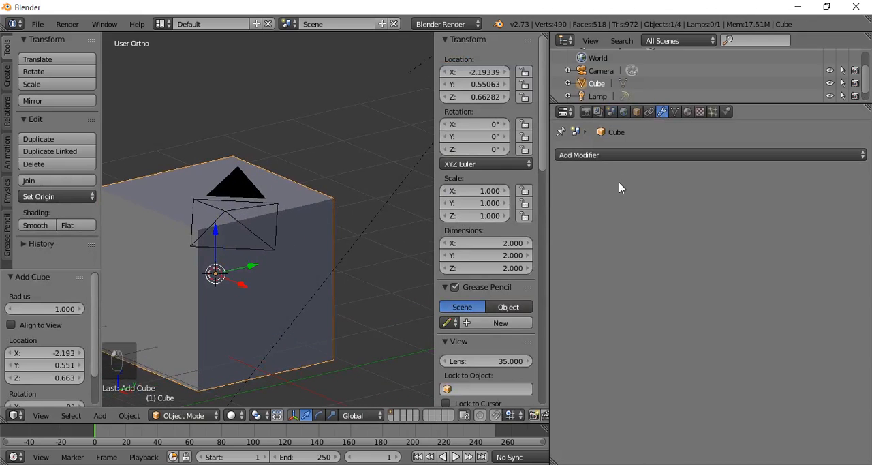
# - Add a Subdivision Surface modifier to the cube
pyautogui.click(634, 155)
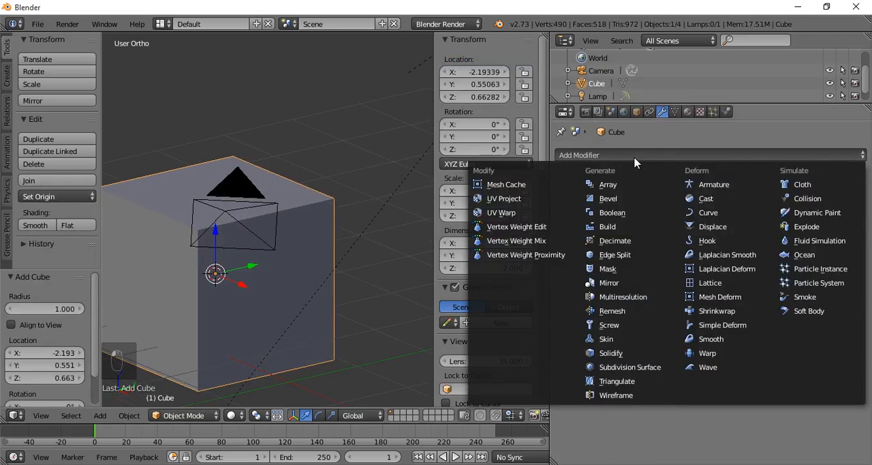
pyautogui.click(643, 368)
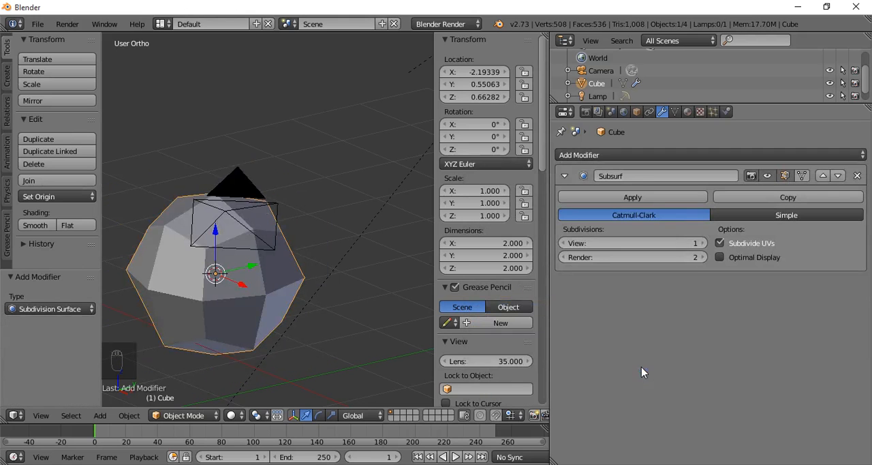
pyautogui.moveTo(318, 308); pyautogui.dragTo(273, 310, button='middle')
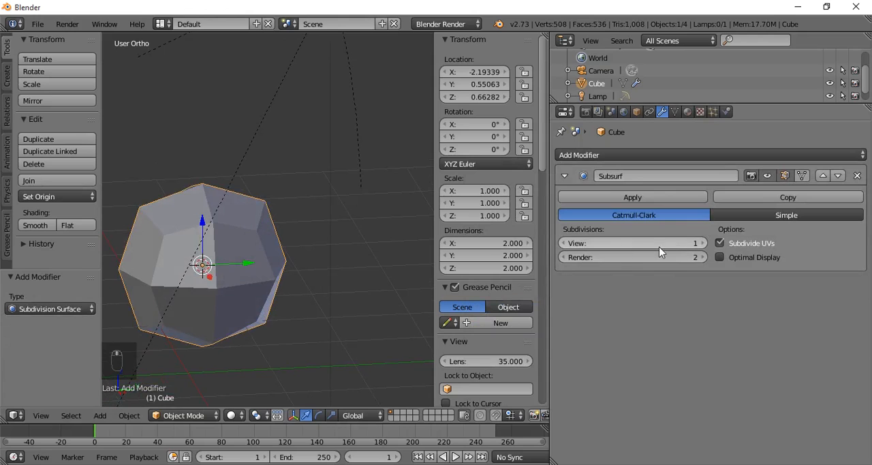
# - Switch the Subsurf modifier's View subdivisions between 0 and 1 to compare the cube with and without subdivision
pyautogui.click(566, 246)
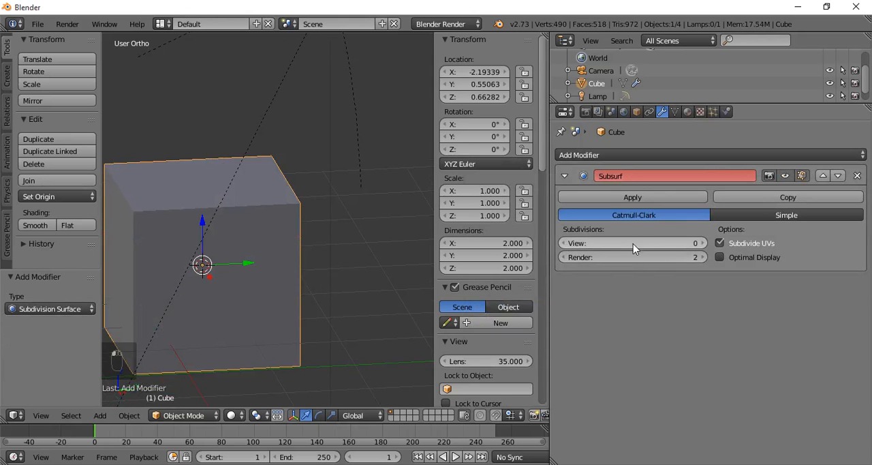
pyautogui.moveTo(253, 296); pyautogui.dragTo(294, 295, button='middle')
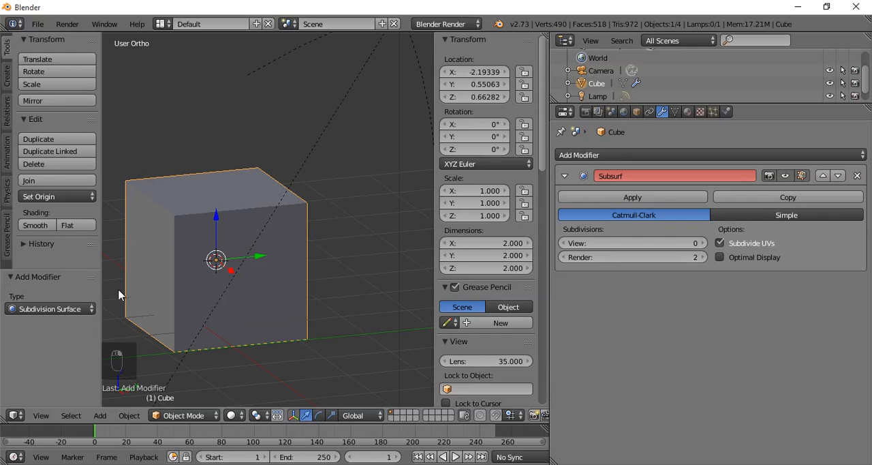
pyautogui.click(701, 243)
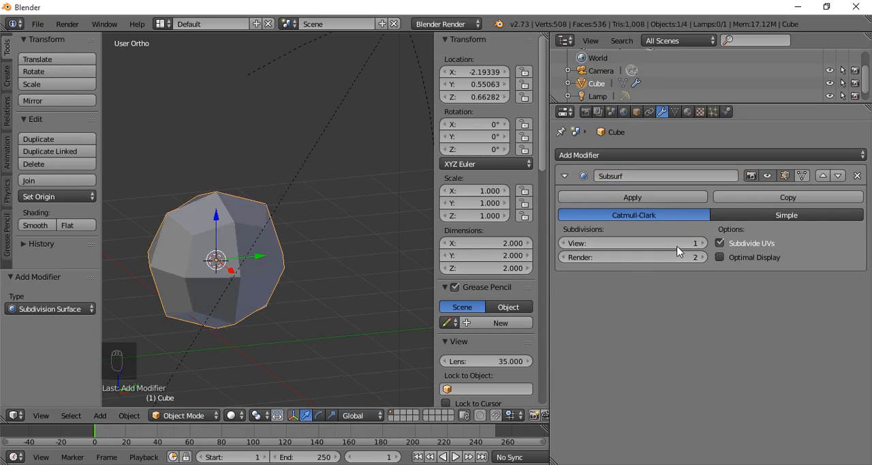
pyautogui.click(563, 243)
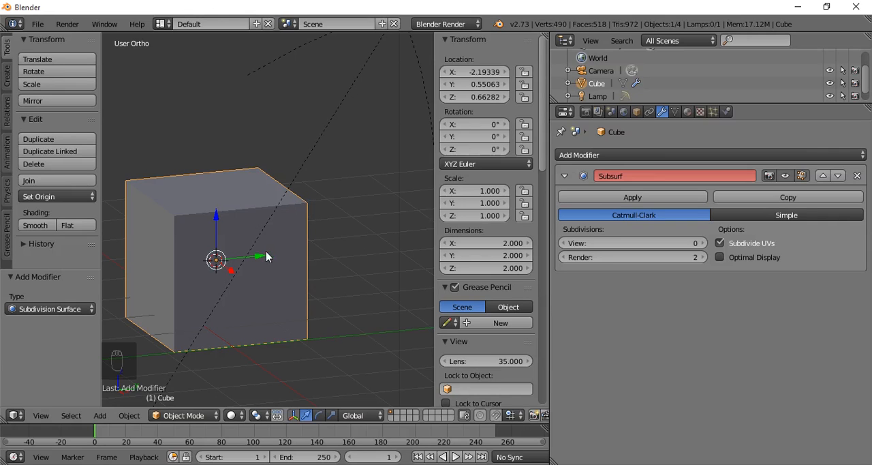
pyautogui.click(703, 243)
pyautogui.moveTo(256, 295); pyautogui.dragTo(293, 319, button='middle')
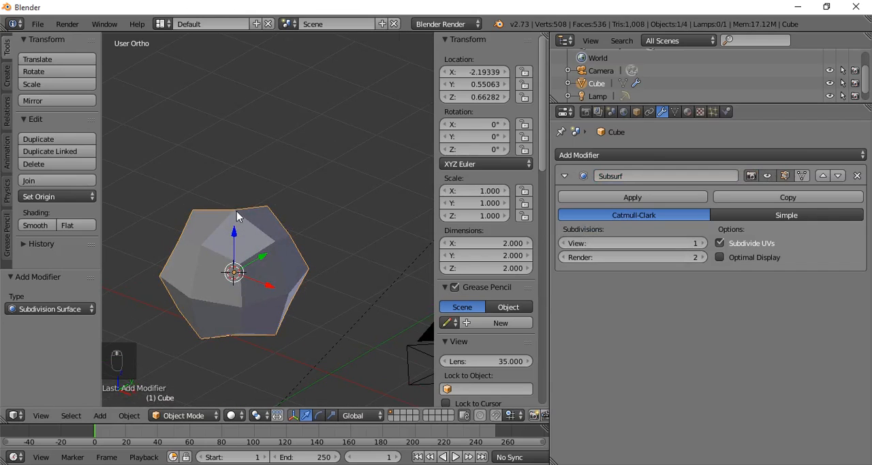
# - Raise the Subsurf modifier's View subdivisions step by step to 6 while inspecting the cube's smoothing
pyautogui.moveTo(266, 259); pyautogui.dragTo(335, 223, button='middle')
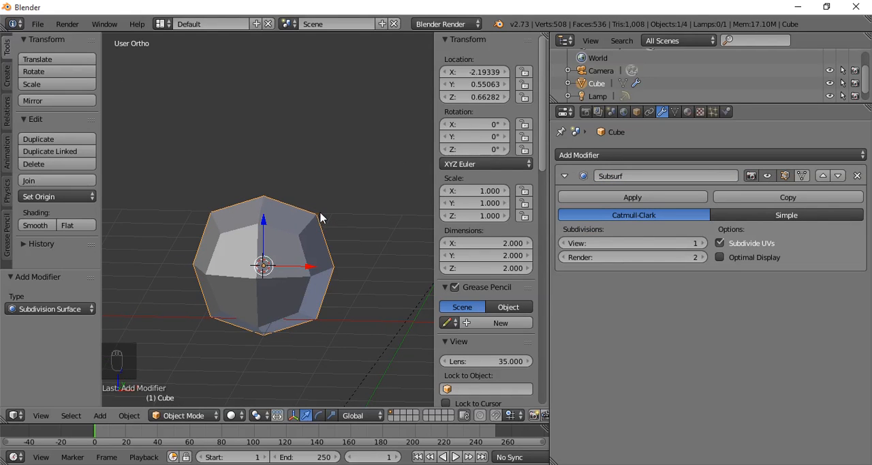
pyautogui.moveTo(320, 244); pyautogui.dragTo(270, 291, button='middle')
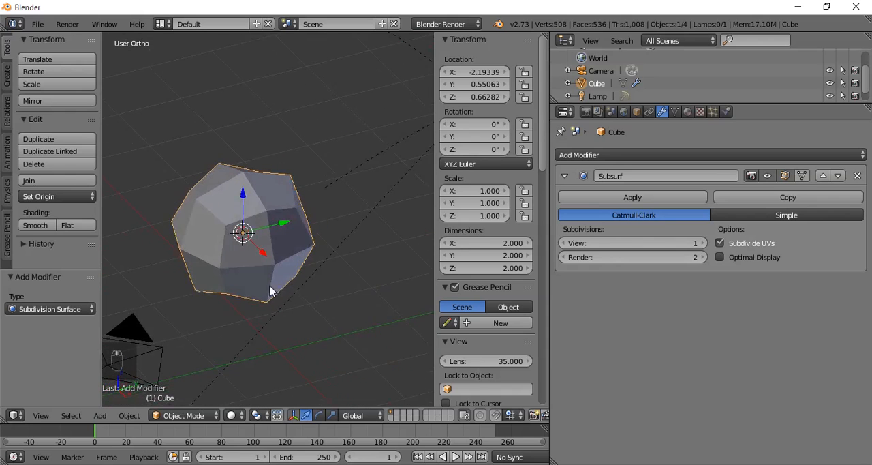
pyautogui.click(703, 244)
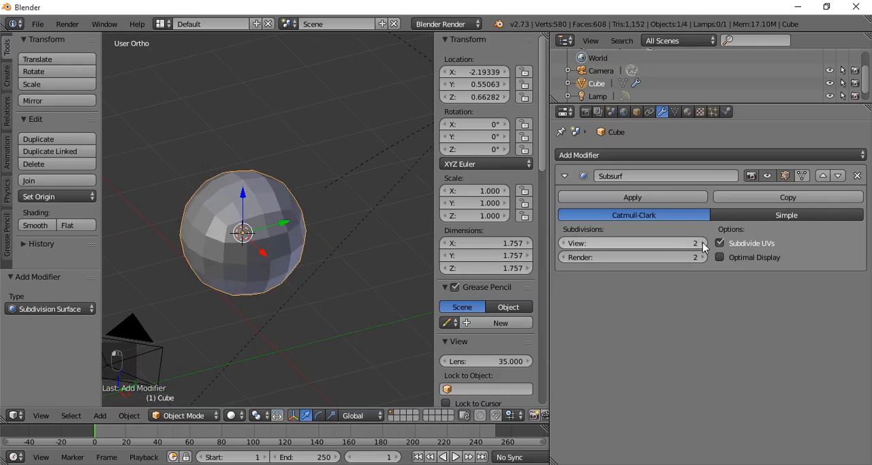
pyautogui.moveTo(330, 298); pyautogui.dragTo(333, 279, button='middle')
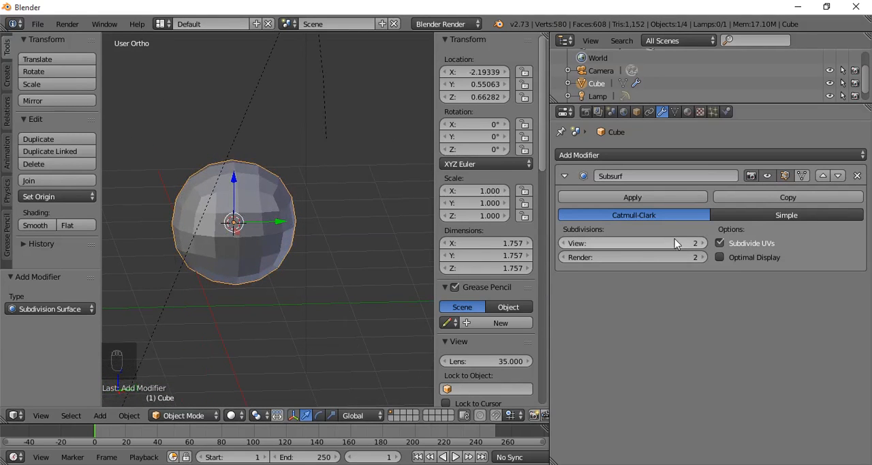
pyautogui.click(702, 243)
pyautogui.click(703, 243)
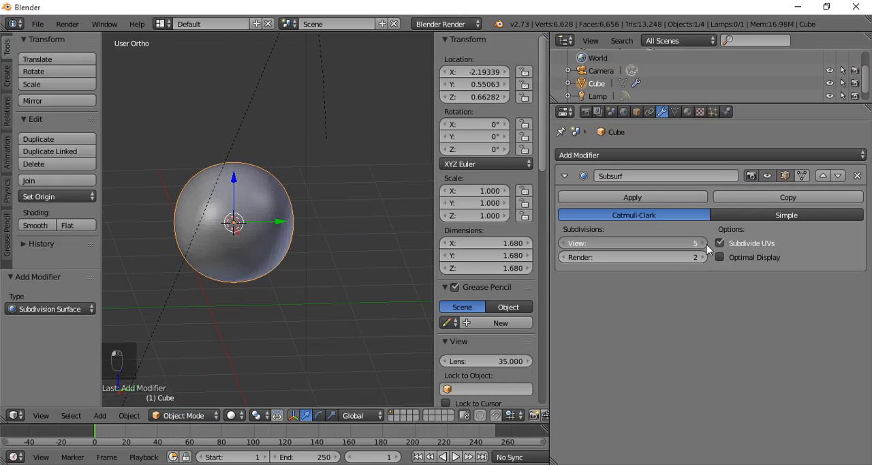
pyautogui.click(703, 243)
pyautogui.click(703, 243)
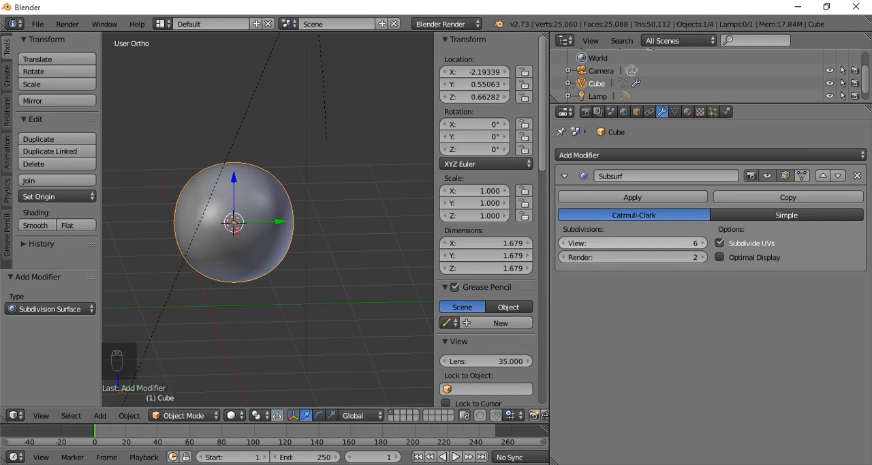
# - Lower the Subsurf View subdivisions to 0, then set them to 2
pyautogui.click(564, 243)
pyautogui.click(564, 243)
pyautogui.click(564, 243)
pyautogui.click(564, 243)
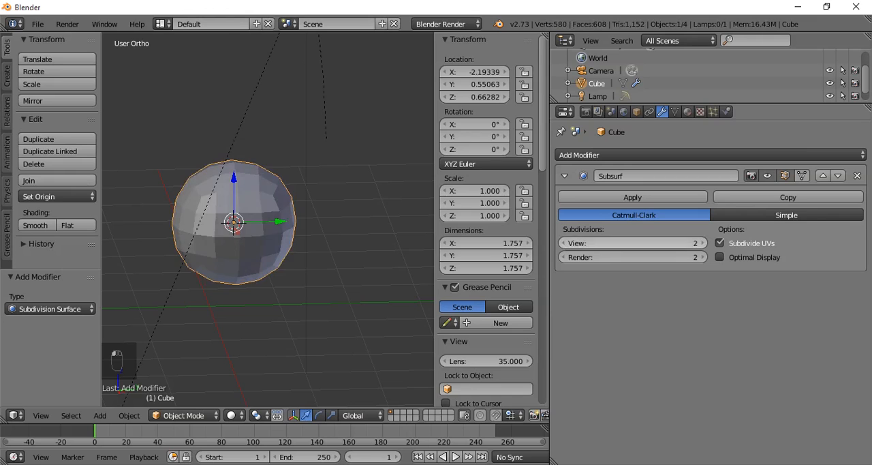
pyautogui.click(564, 243)
pyautogui.click(564, 243)
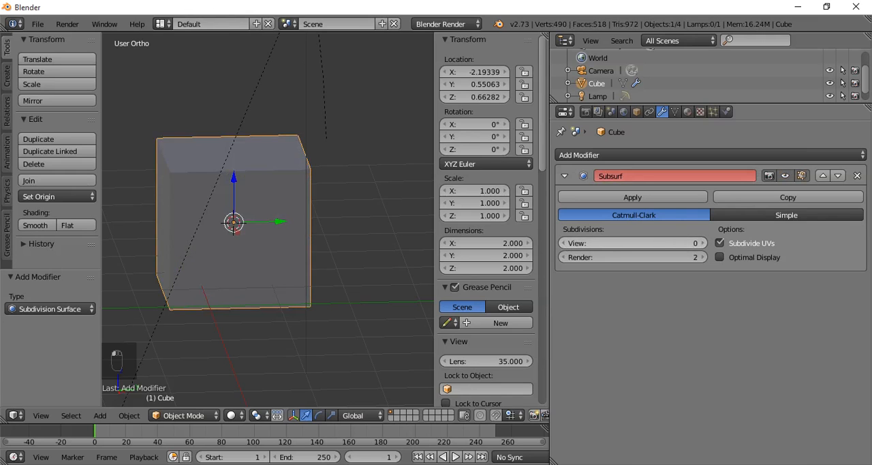
pyautogui.click(703, 243)
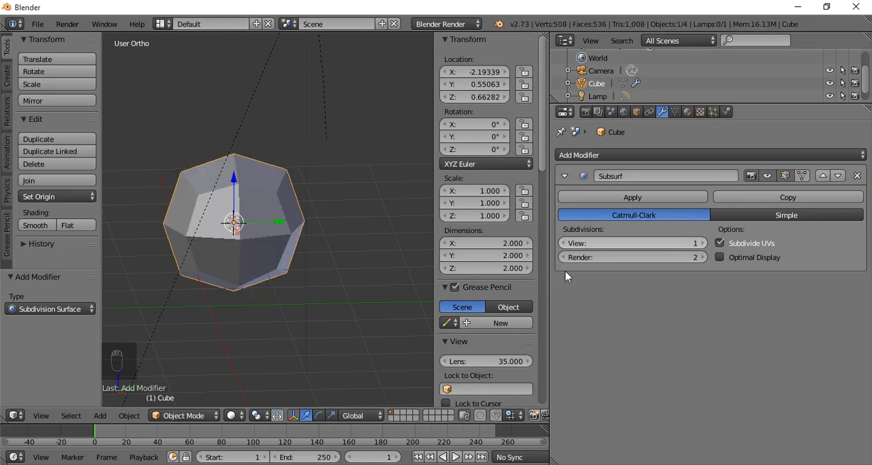
pyautogui.click(703, 243)
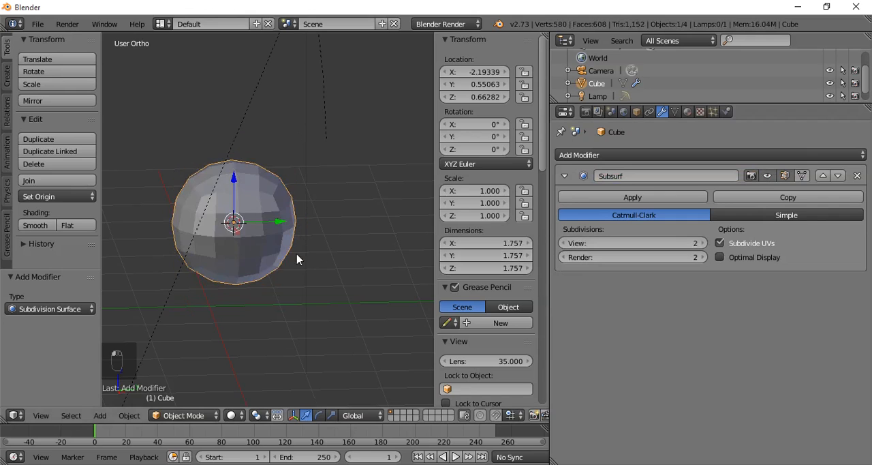
# - In Edit Mode with face selection, extrude the cube's positive Y side face by about 0.98 units
pyautogui.press('Tab')
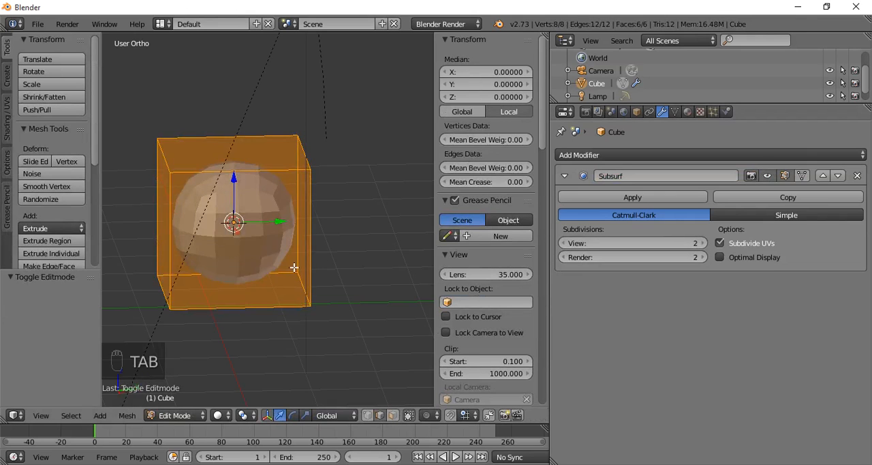
pyautogui.moveTo(294, 268)
pyautogui.mouseDown(button='middle')
pyautogui.moveTo(265, 252)
pyautogui.moveTo(288, 254)
pyautogui.mouseUp(button='middle')
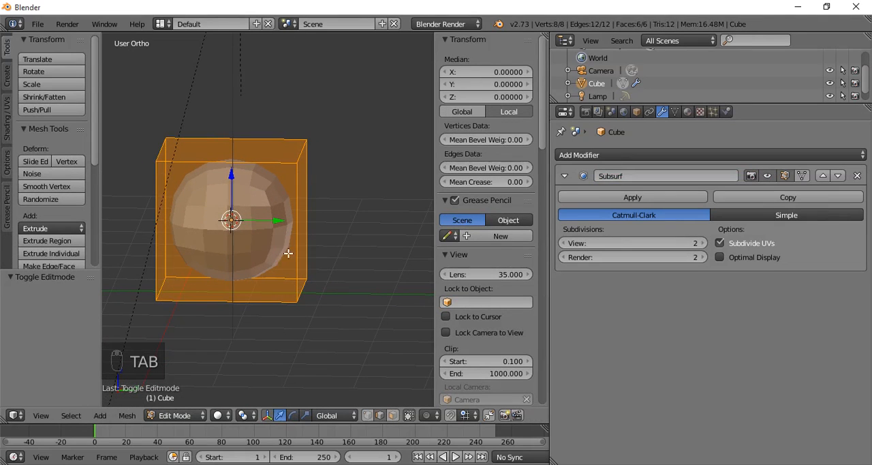
pyautogui.click(393, 417)
pyautogui.moveTo(306, 222); pyautogui.dragTo(290, 223, button='middle')
pyautogui.rightClick(290, 223)
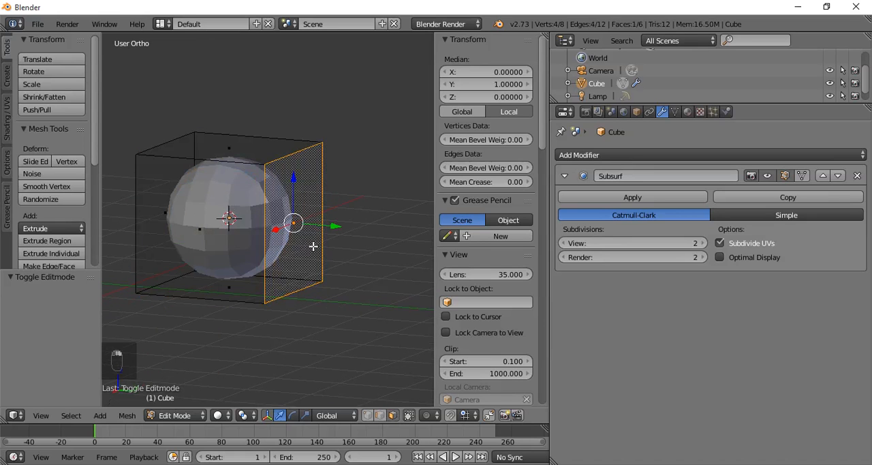
pyautogui.press('e')
pyautogui.click(356, 242)
pyautogui.scroll(-2, 356, 242)
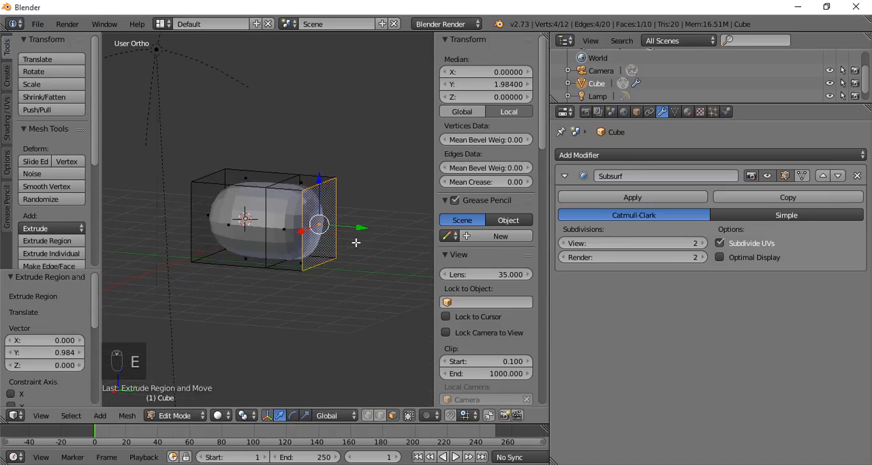
# - Move the extruded end face about 1.05 units along Y and extrude it again by about 1.84 units
pyautogui.moveTo(356, 229); pyautogui.dragTo(396, 231)
pyautogui.press('e')
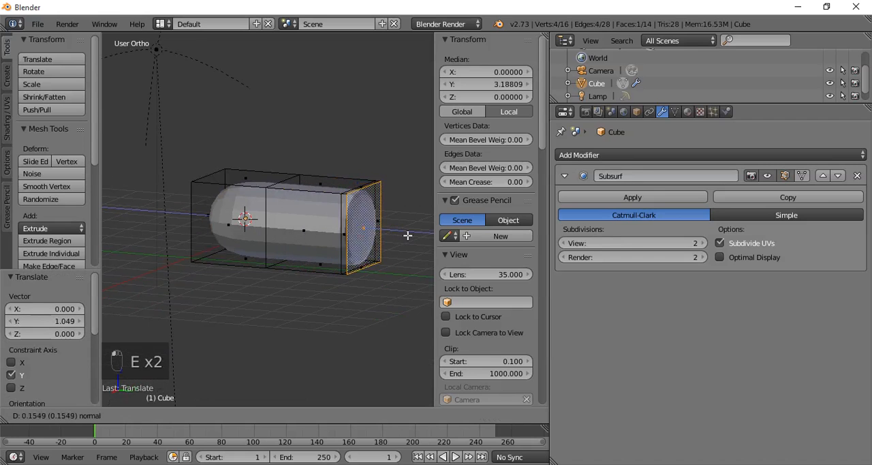
pyautogui.click(135, 241)
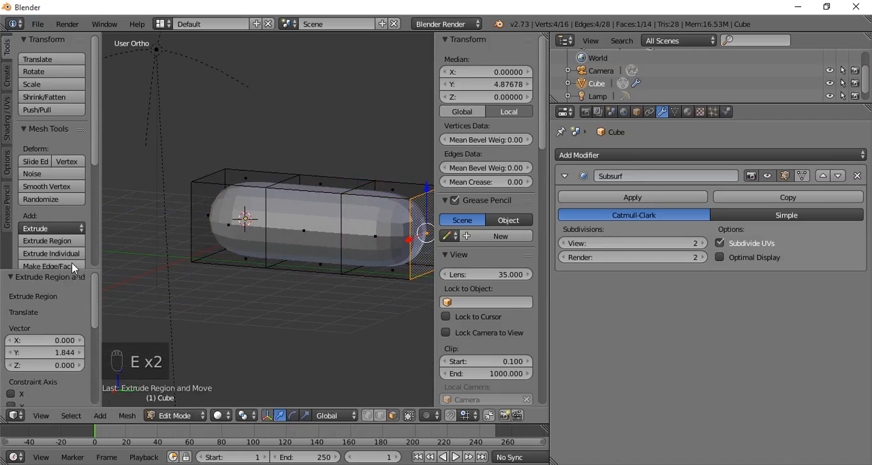
# - Add a single loop cut to the original cube section and slide it close to the negative Y end, at about Y -0.76
pyautogui.moveTo(245, 262); pyautogui.dragTo(167, 225, button='middle')
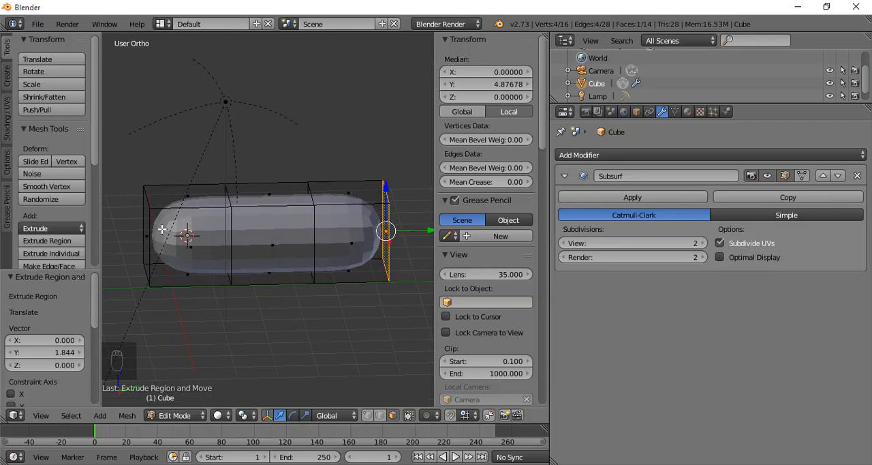
pyautogui.hotkey('ctrl', 'r')
pyautogui.click(154, 211)
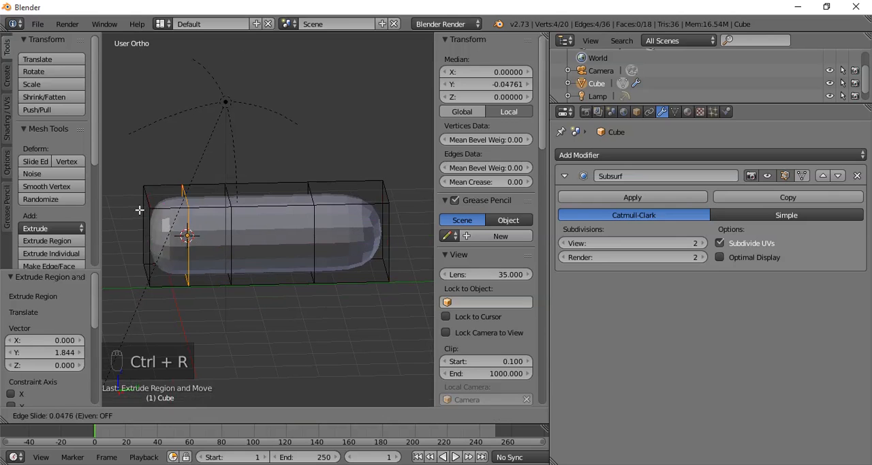
pyautogui.click(133, 209)
pyautogui.moveTo(296, 242); pyautogui.dragTo(243, 228, button='middle')
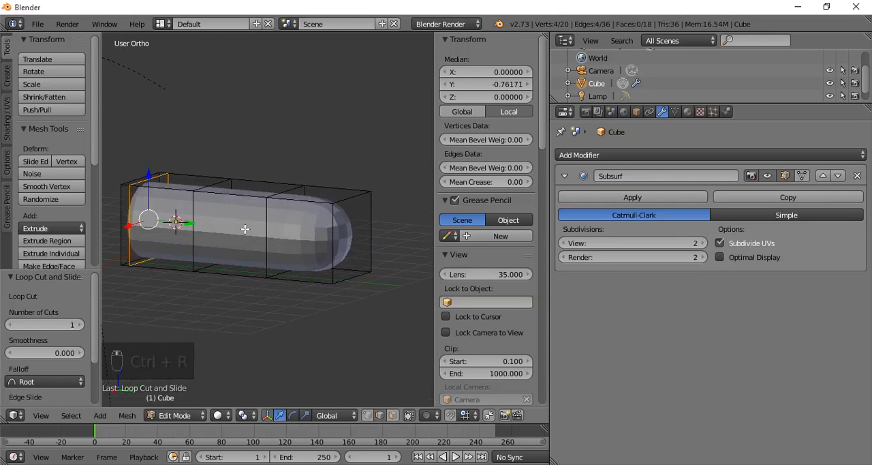
# - Select the four top faces along the block and lower them about 0.94 units along Z
pyautogui.click(393, 415)
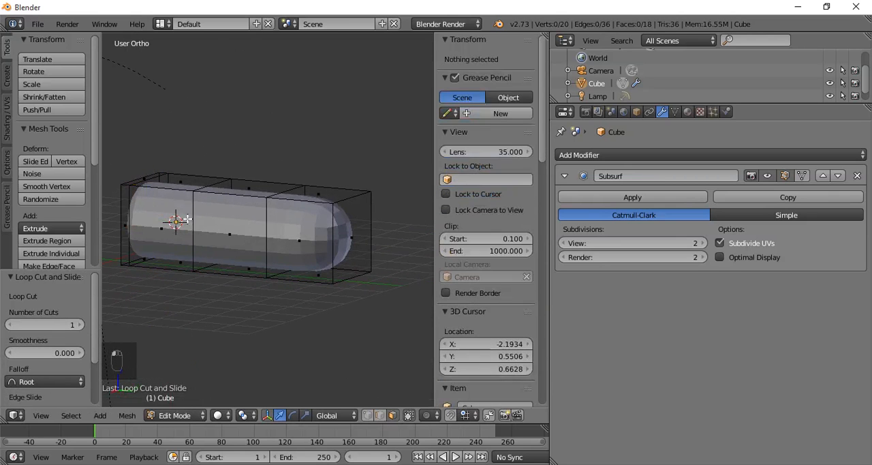
pyautogui.keyDown('shift'); pyautogui.rightClick(241, 185); pyautogui.keyUp('shift')
pyautogui.keyDown('shift'); pyautogui.rightClick(305, 195); pyautogui.keyUp('shift')
pyautogui.moveTo(223, 148); pyautogui.dragTo(228, 183)
# - Select the four faces along the block's negative X side and move them about 0.48 units inward along X
pyautogui.moveTo(364, 240); pyautogui.dragTo(185, 270, button='middle')
pyautogui.rightClick(208, 268)
pyautogui.keyDown('shift'); pyautogui.rightClick(255, 253); pyautogui.keyUp('shift')
pyautogui.keyDown('shift'); pyautogui.rightClick(324, 228); pyautogui.keyUp('shift')
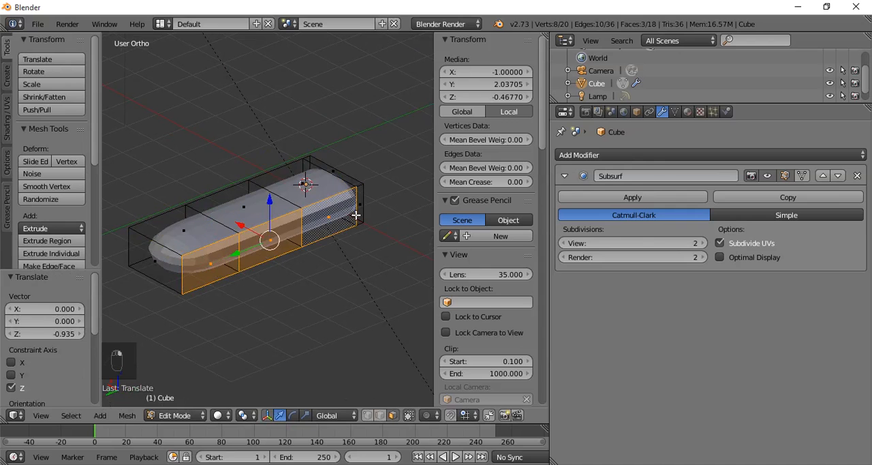
pyautogui.keyDown('shift'); pyautogui.rightClick(357, 211); pyautogui.keyUp('shift')
pyautogui.moveTo(267, 222); pyautogui.dragTo(253, 215)
# - Deselect everything and, in vertex selection, select the vertices of the two outer sections toward the positive Y end
pyautogui.moveTo(250, 240); pyautogui.dragTo(342, 245, button='middle')
pyautogui.moveTo(242, 285)
pyautogui.mouseDown(button='middle')
pyautogui.moveTo(309, 301)
pyautogui.moveTo(234, 297)
pyautogui.mouseUp(button='middle')
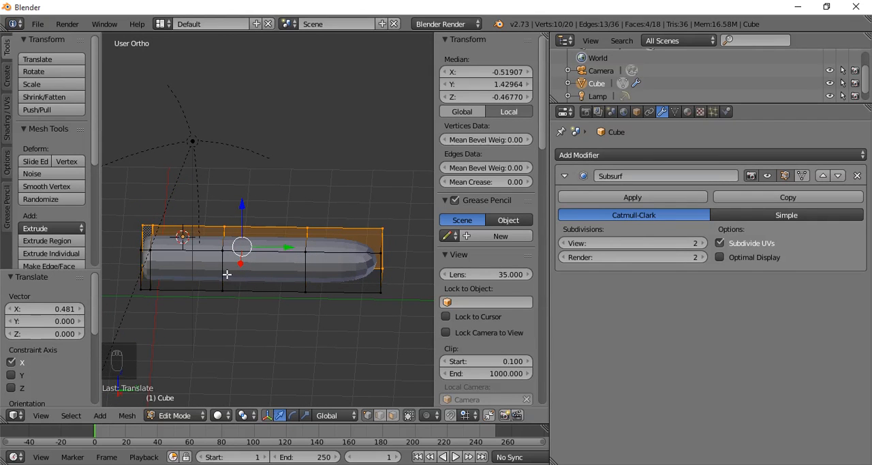
pyautogui.press('a')
pyautogui.keyDown('alt'); pyautogui.rightClick(224, 272); pyautogui.keyUp('alt')
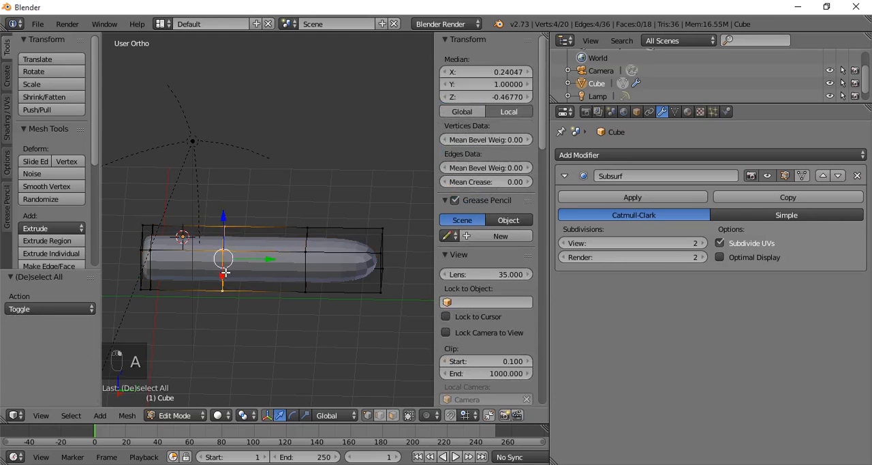
pyautogui.keyDown('alt'); pyautogui.keyDown('shift'); pyautogui.rightClick(306, 270); pyautogui.keyUp('shift'); pyautogui.keyUp('alt')
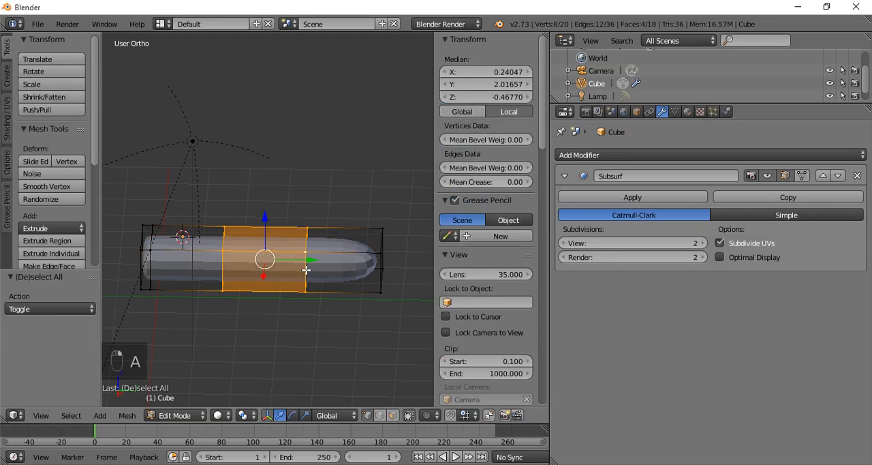
pyautogui.keyDown('shift'); pyautogui.rightClick(380, 273); pyautogui.keyUp('shift')
pyautogui.keyDown('alt'); pyautogui.keyDown('shift'); pyautogui.rightClick(386, 247); pyautogui.keyUp('shift'); pyautogui.keyUp('alt')
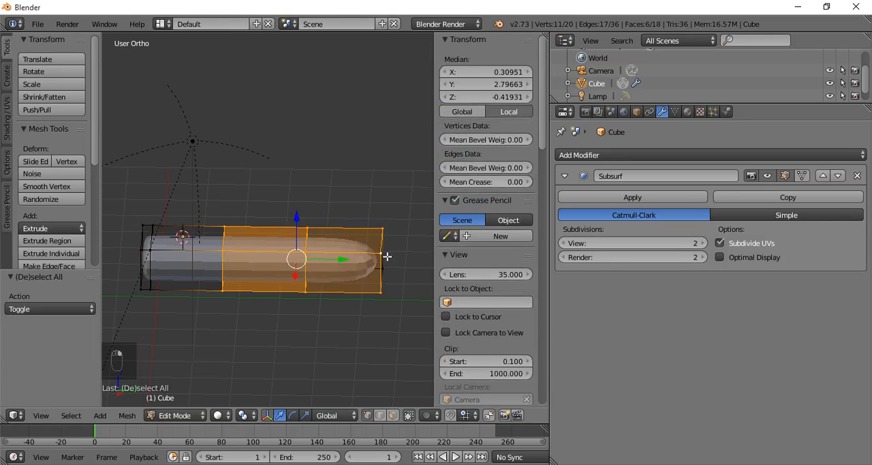
pyautogui.keyDown('alt'); pyautogui.keyDown('shift'); pyautogui.rightClick(389, 262); pyautogui.keyUp('shift'); pyautogui.keyUp('alt')
pyautogui.keyDown('alt'); pyautogui.keyDown('shift'); pyautogui.rightClick(387, 271); pyautogui.keyUp('shift'); pyautogui.keyUp('alt')
pyautogui.keyDown('alt'); pyautogui.keyDown('shift'); pyautogui.rightClick(381, 252); pyautogui.keyUp('shift'); pyautogui.keyUp('alt')
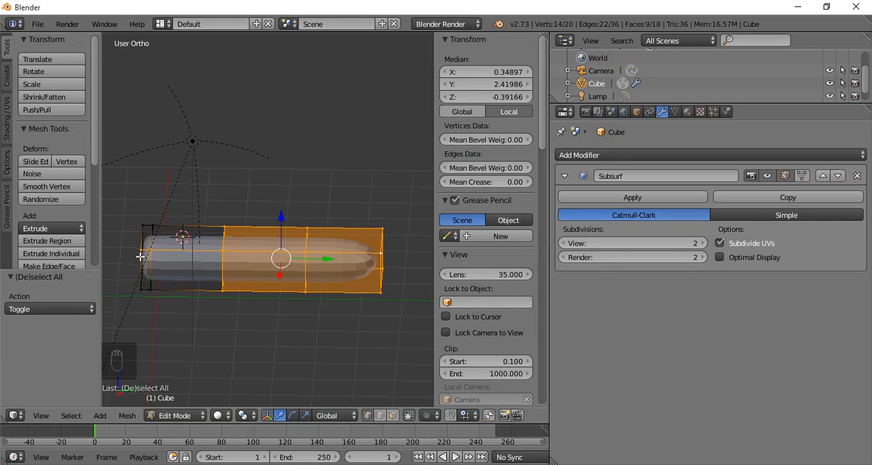
pyautogui.keyDown('shift'); pyautogui.rightClick(140, 257); pyautogui.keyUp('shift')
pyautogui.keyDown('shift'); pyautogui.rightClick(154, 254); pyautogui.keyUp('shift')
pyautogui.keyDown('shift'); pyautogui.moveTo(249, 302); pyautogui.dragTo(258, 279, button='middle'); pyautogui.keyUp('shift')
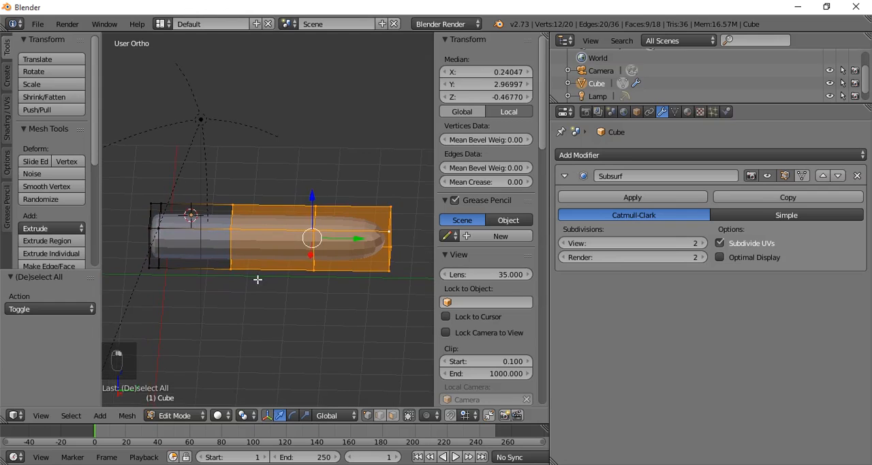
# - In right view, rotate the two outer sections downward and lower them about 0.28 units along Z
pyautogui.press('KP_3')
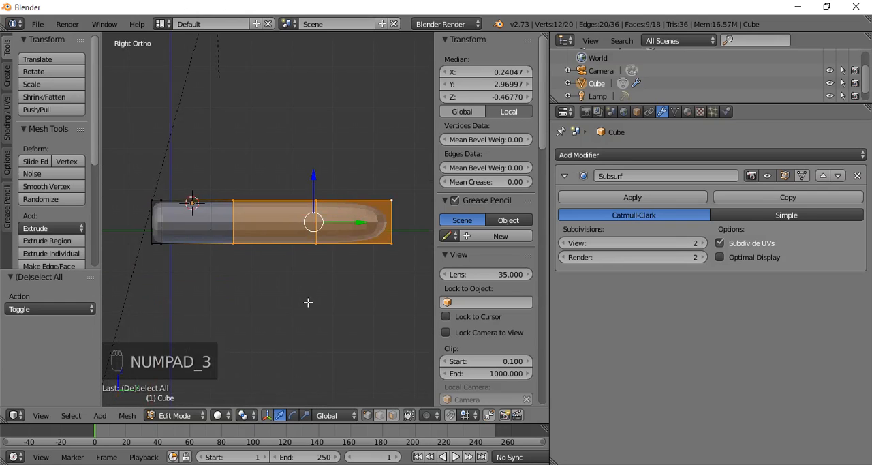
pyautogui.press('r')
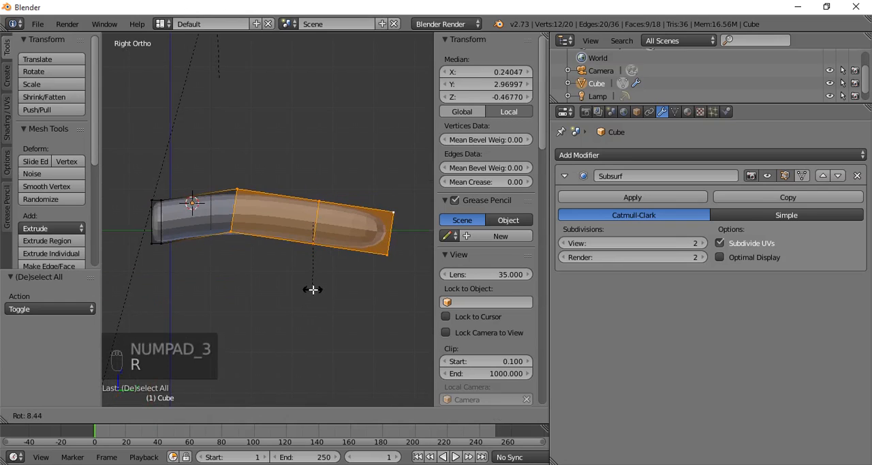
pyautogui.click(285, 235)
pyautogui.moveTo(314, 180); pyautogui.dragTo(315, 213)
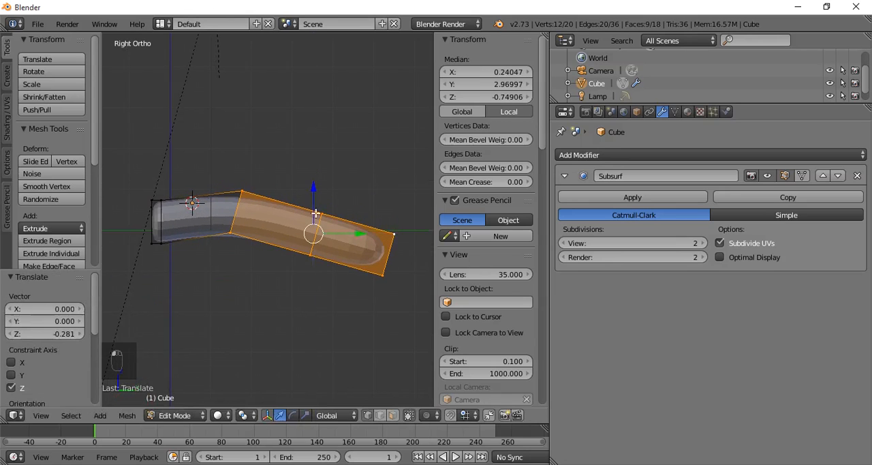
# - Deselect the vertices at the first bend so that only the end section's vertices stay selected
pyautogui.keyDown('shift'); pyautogui.rightClick(236, 233); pyautogui.keyUp('shift')
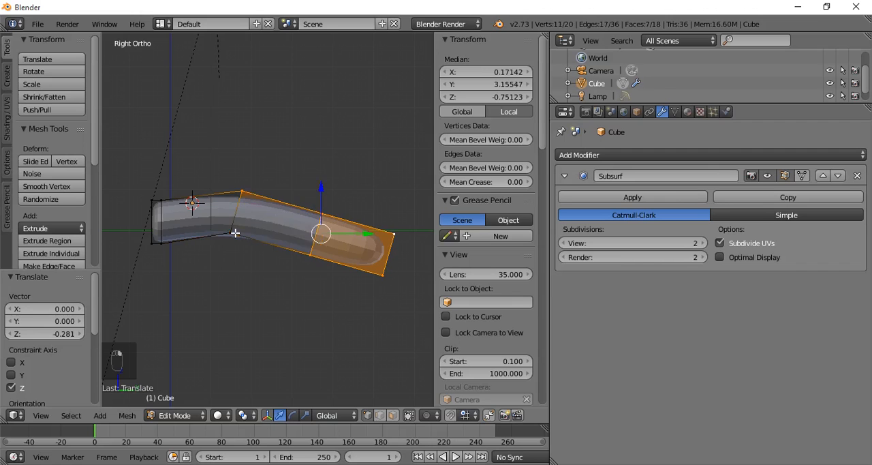
pyautogui.keyDown('shift'); pyautogui.rightClick(244, 191); pyautogui.keyUp('shift')
pyautogui.moveTo(264, 216); pyautogui.dragTo(470, 262, button='middle')
pyautogui.keyDown('shift'); pyautogui.rightClick(243, 202); pyautogui.keyUp('shift')
pyautogui.moveTo(470, 308); pyautogui.dragTo(311, 225, button='middle')
pyautogui.keyDown('shift'); pyautogui.rightClick(307, 225); pyautogui.keyUp('shift')
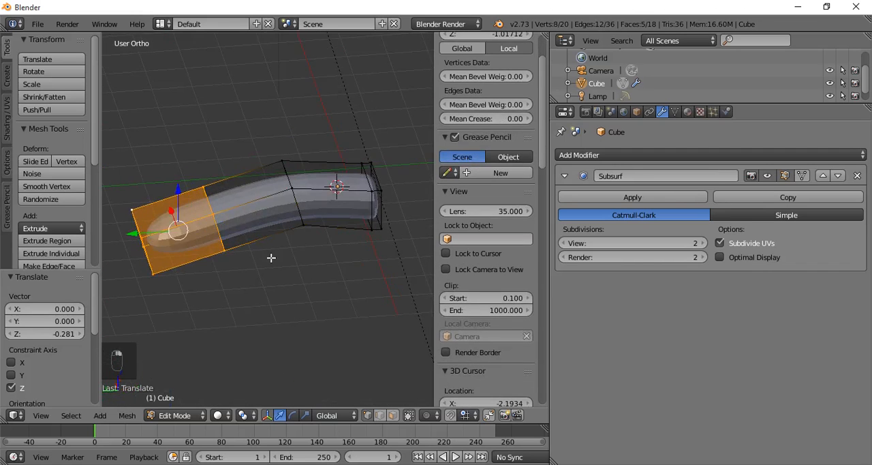
pyautogui.moveTo(272, 257); pyautogui.dragTo(303, 260, button='middle')
# - In right view, rotate the end section downward, lower it about 0.27 units along Z, and rotate it about 17.9° more
pyautogui.press('KP_3')
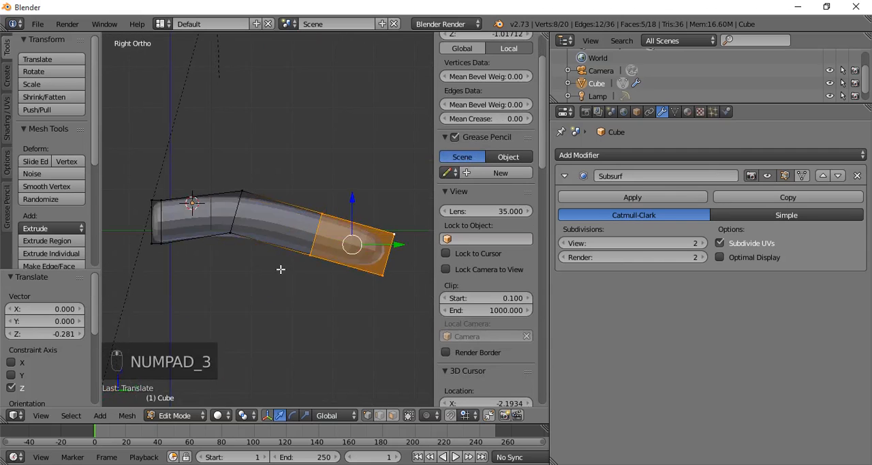
pyautogui.press('r')
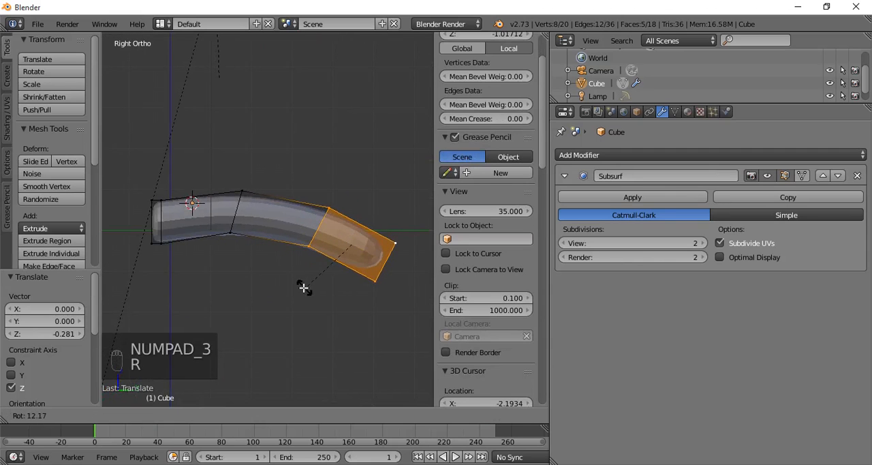
pyautogui.click(324, 204)
pyautogui.moveTo(348, 197); pyautogui.dragTo(349, 209)
pyautogui.press('r')
pyautogui.click(372, 255)
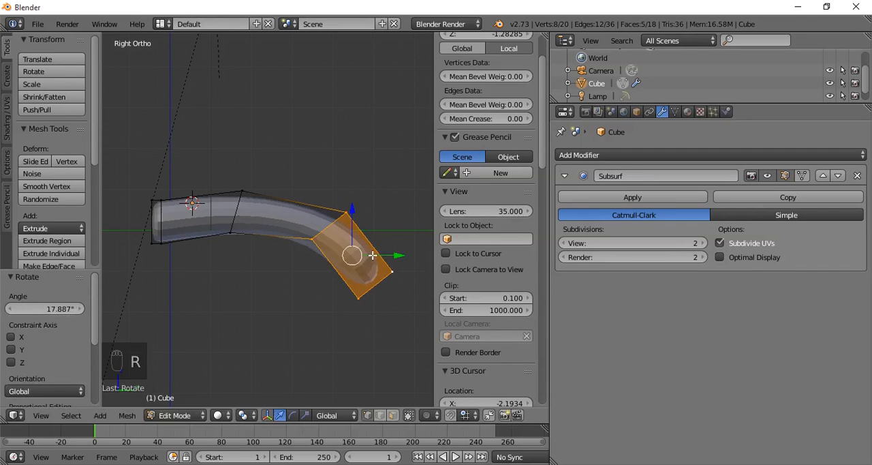
# - Move the end section about -0.344 units along Y, lower it slightly along Z, and check the smoothed finger shape in Object Mode
pyautogui.moveTo(401, 257); pyautogui.dragTo(387, 256)
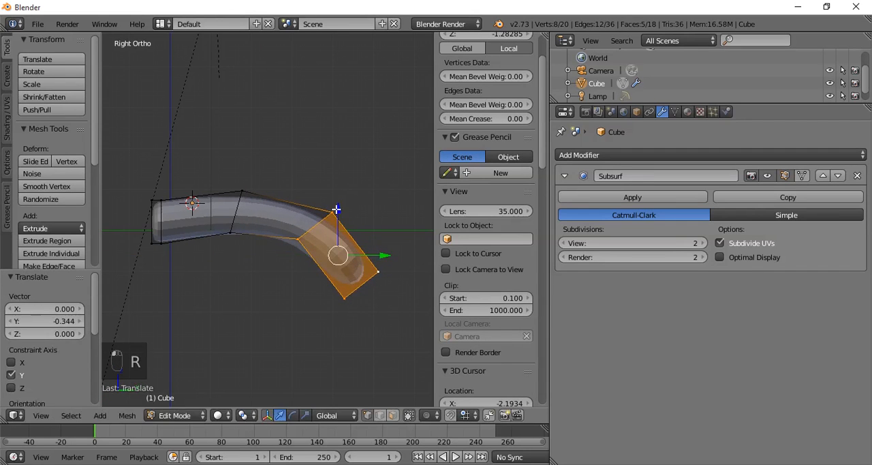
pyautogui.moveTo(336, 209); pyautogui.dragTo(338, 216)
pyautogui.press('Tab')
pyautogui.moveTo(356, 247); pyautogui.dragTo(191, 211, button='middle')
pyautogui.press('Tab')
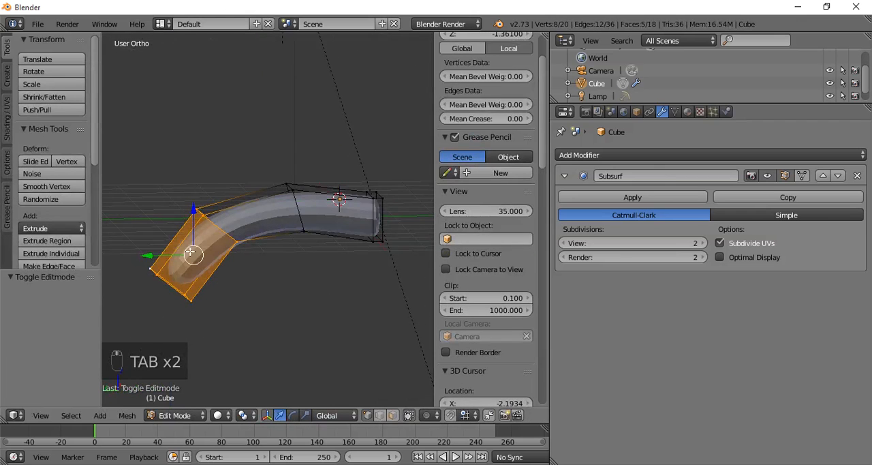
pyautogui.moveTo(231, 265); pyautogui.dragTo(279, 315, button='middle')
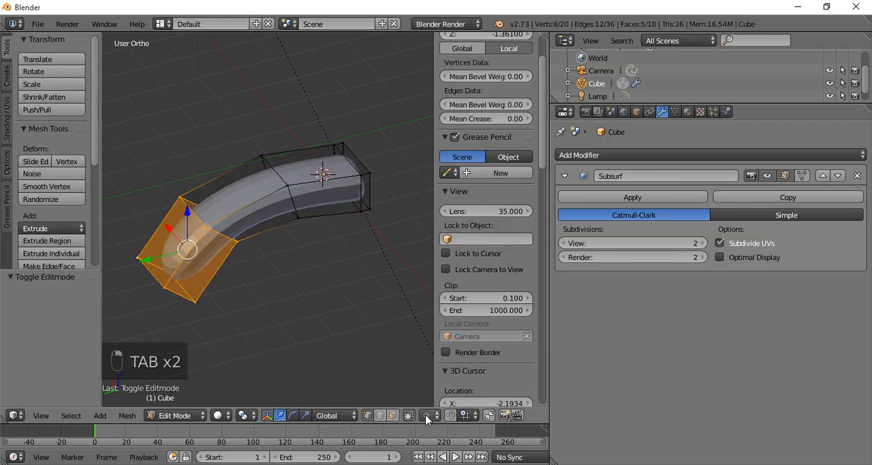
# - Highlight one side face on each of the three sections and compare the low-poly cage with the smoothed result in Object Mode
pyautogui.rightClick(205, 268)
pyautogui.keyDown('shift'); pyautogui.rightClick(247, 215); pyautogui.keyUp('shift')
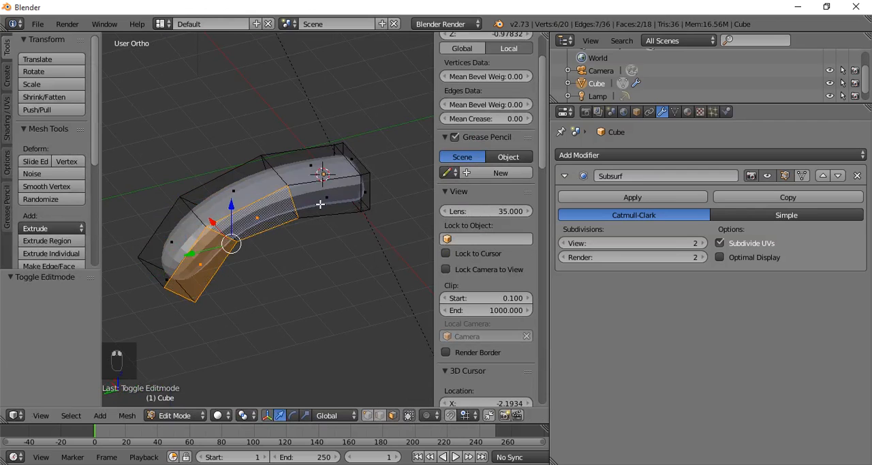
pyautogui.keyDown('shift'); pyautogui.rightClick(323, 202); pyautogui.keyUp('shift')
pyautogui.moveTo(294, 264); pyautogui.dragTo(351, 248, button='middle')
pyautogui.press('Tab')
pyautogui.press('Tab')
# - Select the entire mesh, scale it down, and return to Object Mode
pyautogui.press('a')
pyautogui.press('a')
pyautogui.press('a')
pyautogui.press('a')
pyautogui.press('a')
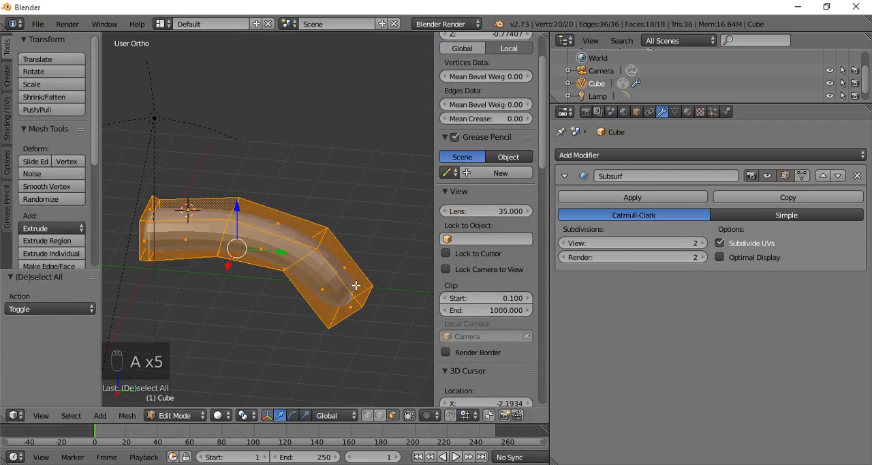
pyautogui.press('s')
pyautogui.click(341, 278)
pyautogui.press('Tab')
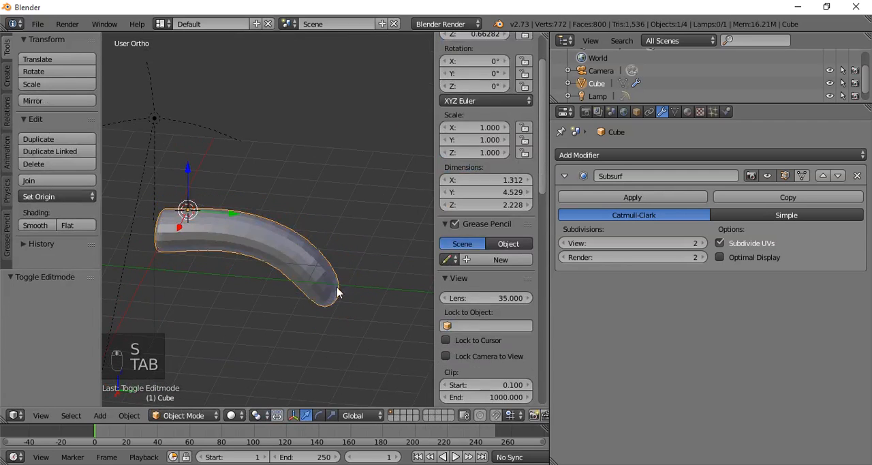
# - Compress the entire mesh along Z to a height of about 1.8 units and inspect it in Edit and Object Mode
pyautogui.moveTo(336, 293)
pyautogui.mouseDown(button='middle')
pyautogui.moveTo(350, 278)
pyautogui.moveTo(346, 286)
pyautogui.mouseUp(button='middle')
pyautogui.press('Tab')
pyautogui.press('s')
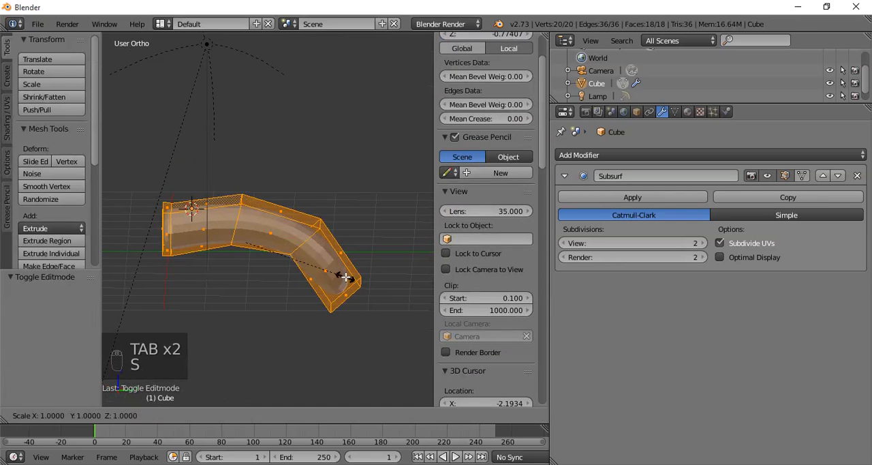
pyautogui.click(335, 269)
pyautogui.press('Tab')
pyautogui.moveTo(335, 268)
pyautogui.mouseDown(button='middle')
pyautogui.moveTo(314, 287)
pyautogui.moveTo(142, 291)
pyautogui.moveTo(334, 209)
pyautogui.moveTo(209, 217)
pyautogui.moveTo(263, 243)
pyautogui.moveTo(292, 229)
pyautogui.moveTo(350, 287)
pyautogui.moveTo(101, 275)
pyautogui.moveTo(321, 267)
pyautogui.mouseUp(button='middle')
pyautogui.press('Tab')
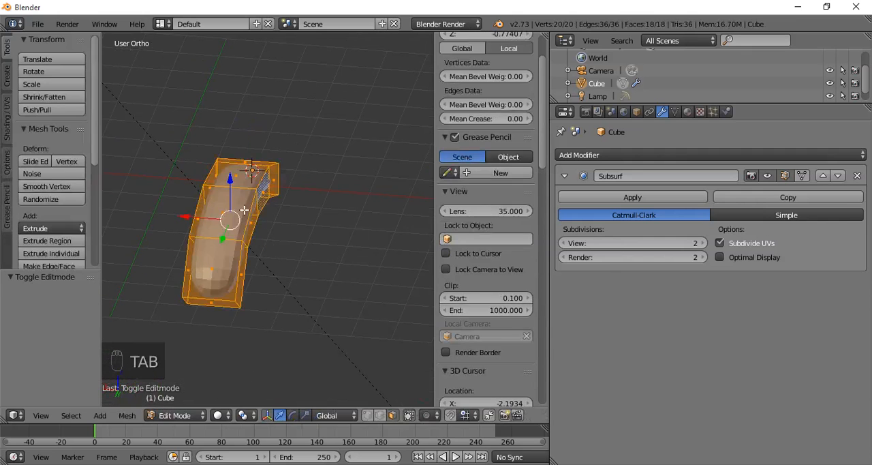
pyautogui.moveTo(205, 196); pyautogui.dragTo(293, 242, button='middle')
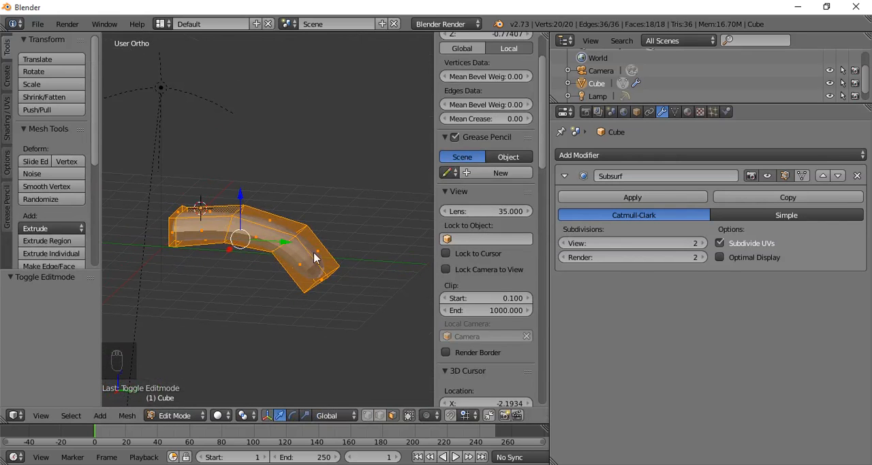
pyautogui.press('Tab')
pyautogui.moveTo(329, 259); pyautogui.dragTo(250, 247, button='middle')
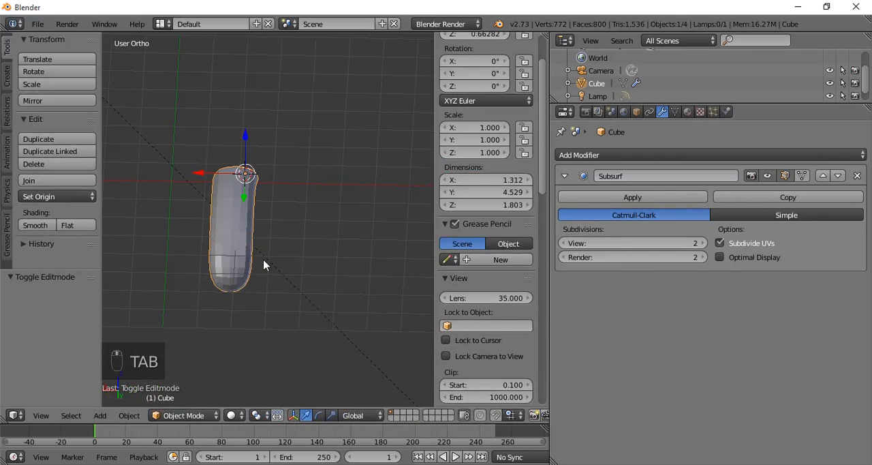
# - Delete the finger-shaped object and add a new cube at the 3D cursor
pyautogui.press('x')
pyautogui.click(232, 249)
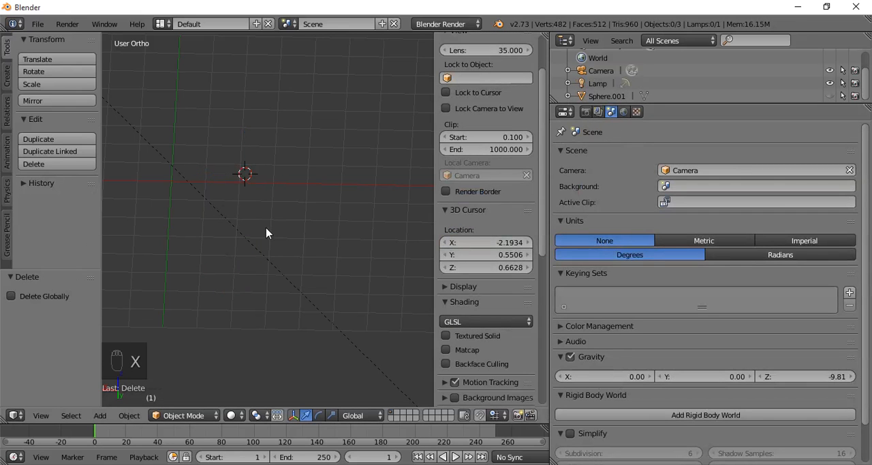
pyautogui.hotkey('shift', 'a')
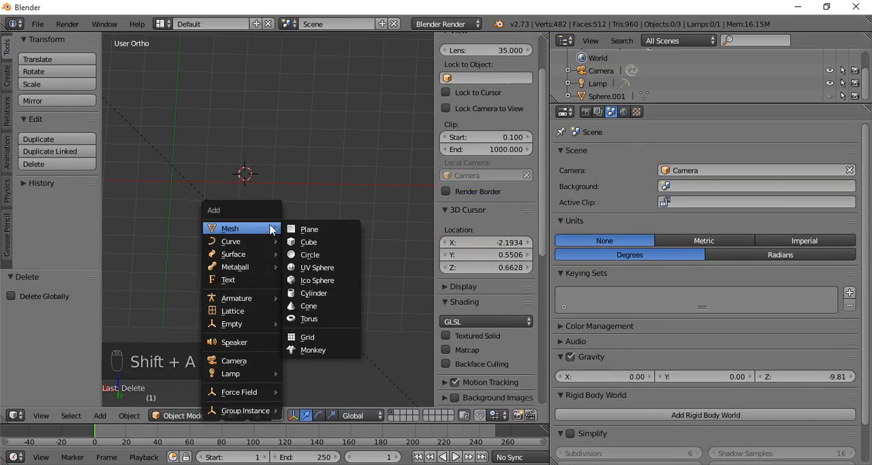
pyautogui.click(312, 243)
# - Add a Wireframe modifier to the cube and inspect the resulting thin edge frame up close
pyautogui.click(630, 157)
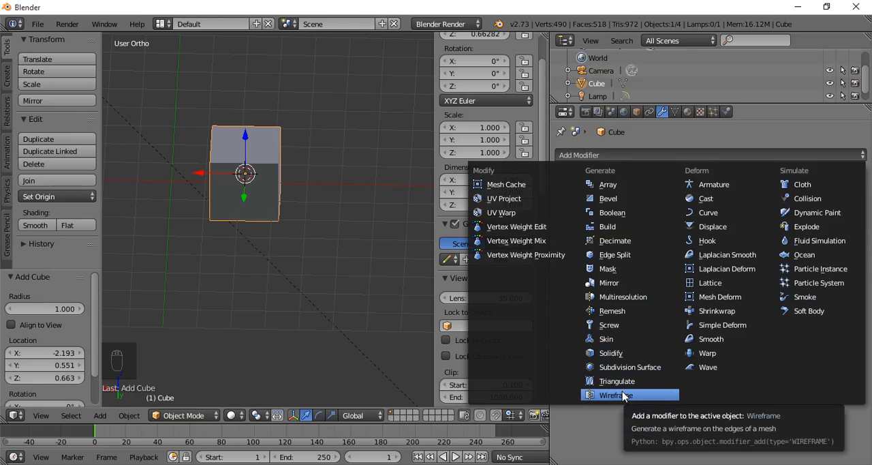
pyautogui.moveTo(346, 284); pyautogui.dragTo(266, 289, button='middle')
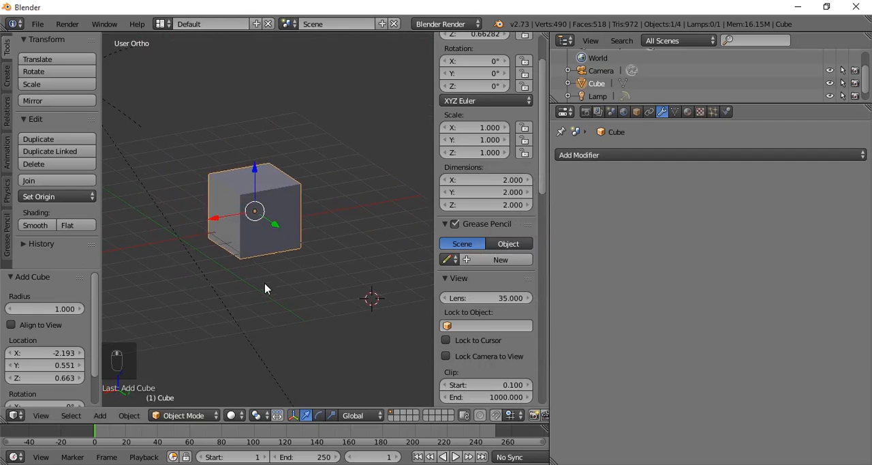
pyautogui.scroll(2, 265, 288)
pyautogui.scroll(1, 266, 288)
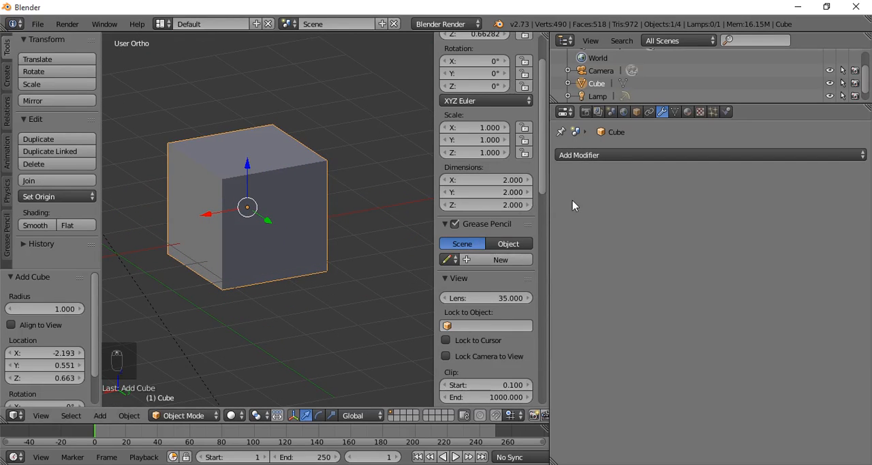
pyautogui.click(609, 155)
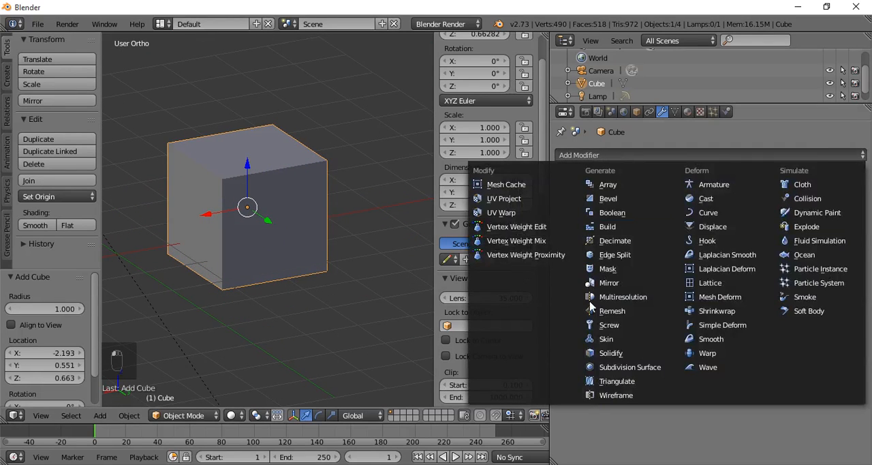
pyautogui.click(609, 394)
pyautogui.moveTo(315, 255); pyautogui.dragTo(218, 306, button='middle')
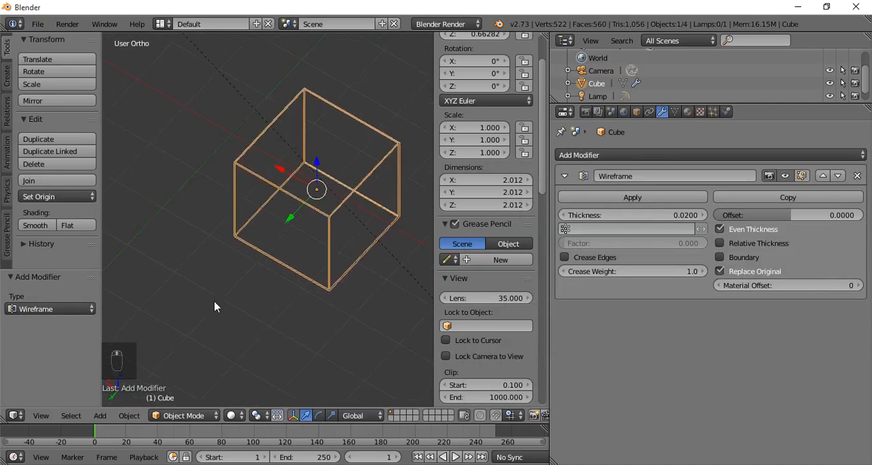
pyautogui.scroll(6, 307, 265)
pyautogui.scroll(4, 300, 272)
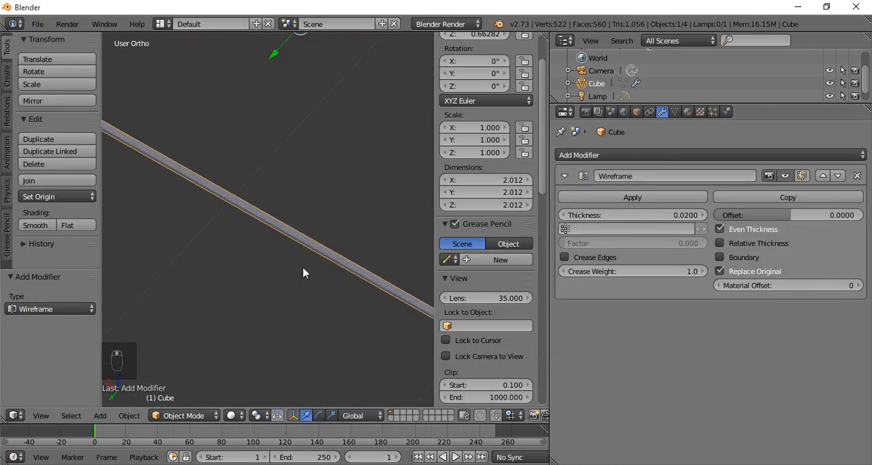
pyautogui.keyDown('shift'); pyautogui.moveTo(307, 273); pyautogui.dragTo(211, 266, button='middle'); pyautogui.keyUp('shift')
pyautogui.moveTo(279, 296); pyautogui.dragTo(380, 314, button='middle')
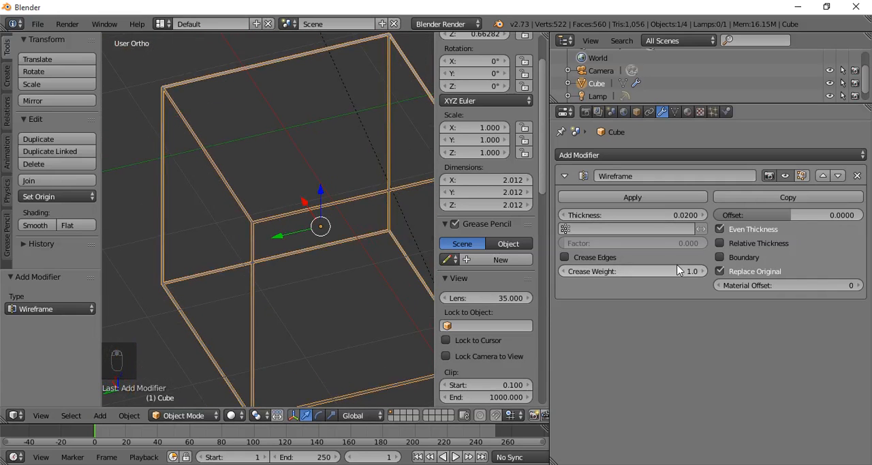
# - Set the Wireframe modifier's Thickness to about 0.2176 and its Offset to 1
pyautogui.moveTo(660, 215); pyautogui.dragTo(721, 214)
pyautogui.scroll(-2, 333, 203)
pyautogui.moveTo(333, 203); pyautogui.dragTo(502, 265, button='middle')
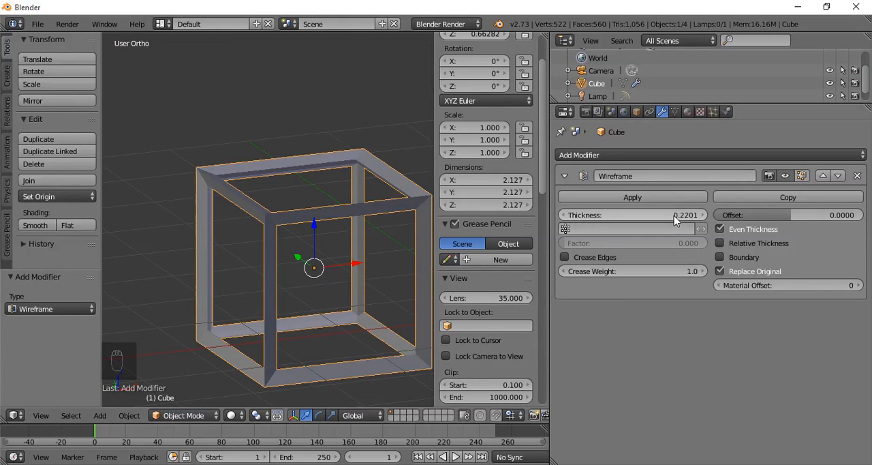
pyautogui.moveTo(674, 215); pyautogui.dragTo(673, 215)
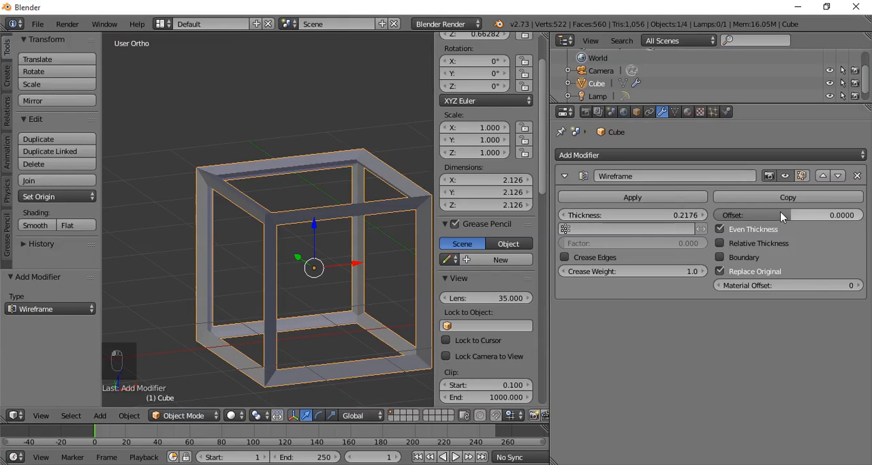
pyautogui.moveTo(780, 212); pyautogui.dragTo(851, 214)
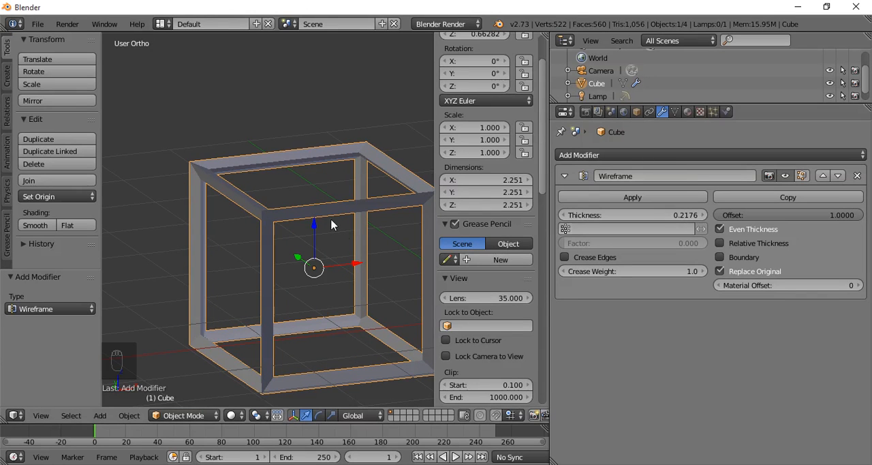
# - Delete the wireframe cube and add a UV sphere
pyautogui.press('x')
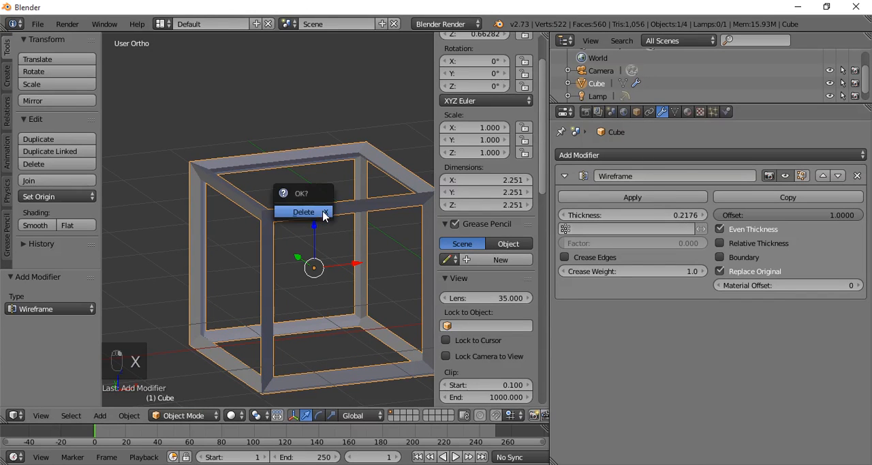
pyautogui.click(304, 211)
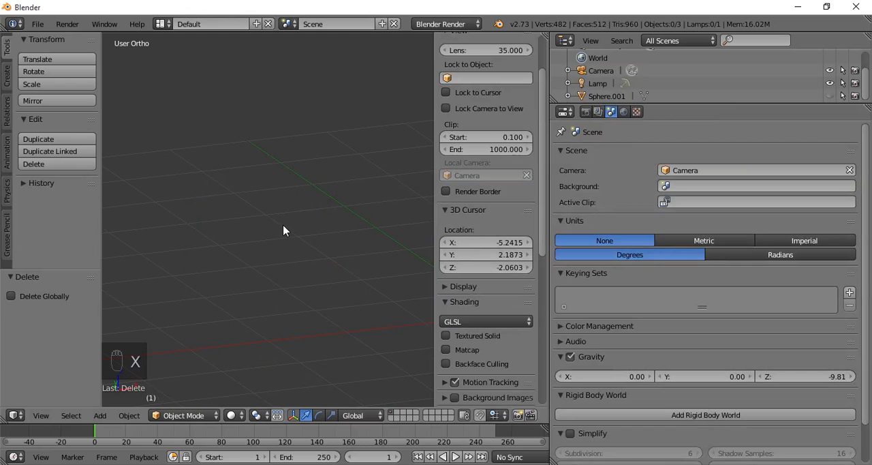
pyautogui.hotkey('shift', 'a')
pyautogui.moveTo(283, 234)
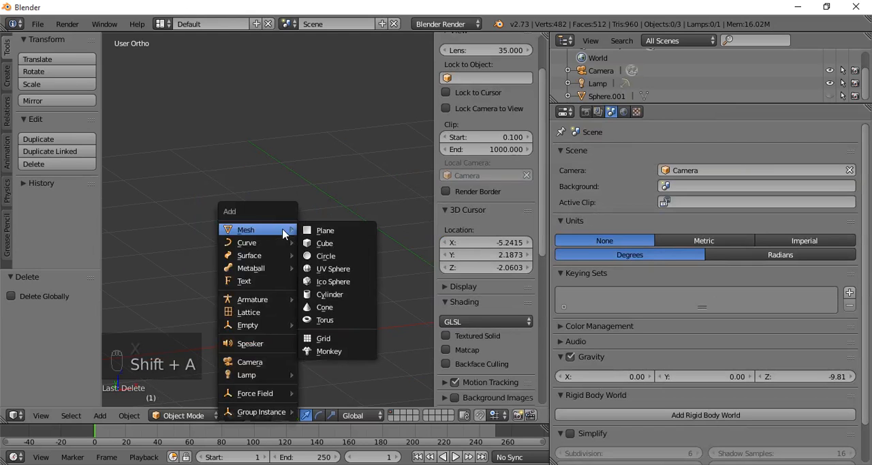
pyautogui.click(339, 271)
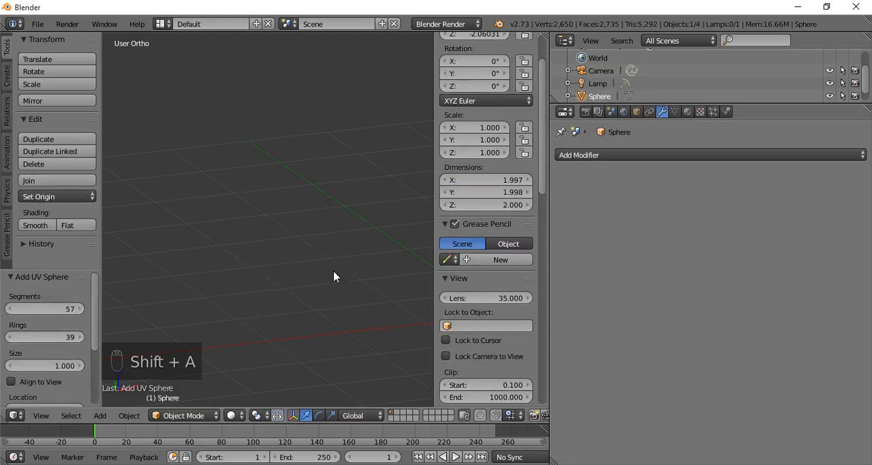
# - Set the new UV sphere to 16 segments and 12 rings
pyautogui.scroll(-3, 256, 261)
pyautogui.scroll(-3, 256, 266)
pyautogui.click(86, 308)
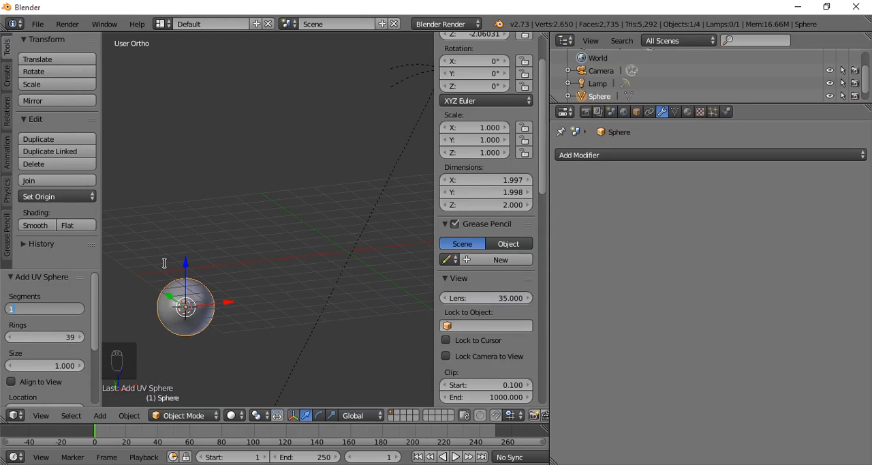
pyautogui.press('Tab')
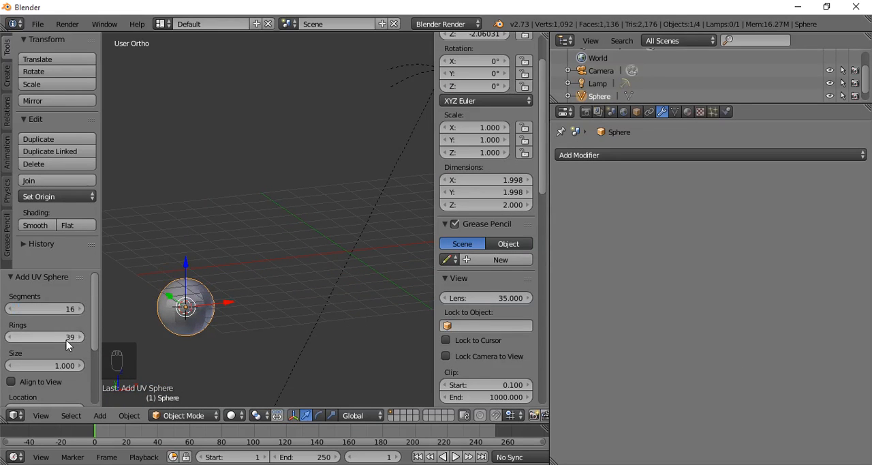
pyautogui.write('12')
pyautogui.press('Return')
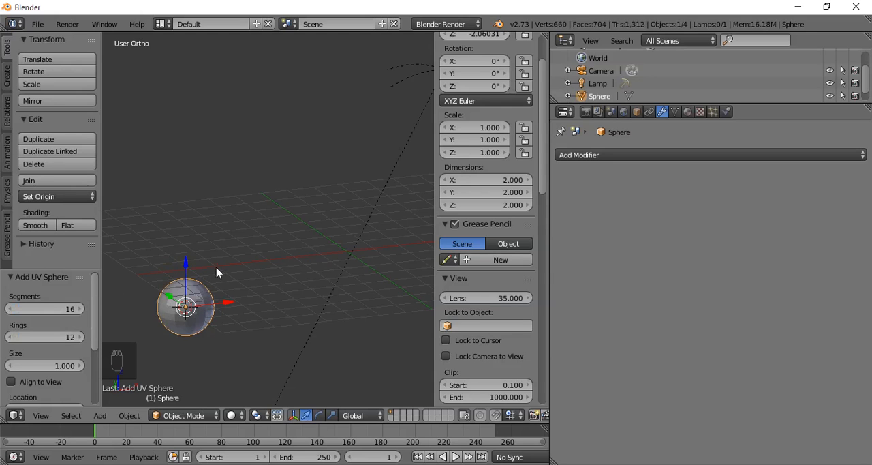
# - In front view with wireframe shading, box-select the vertices of the sphere's lower half and delete only their faces
pyautogui.scroll(2, 221, 278)
pyautogui.press('KP_1')
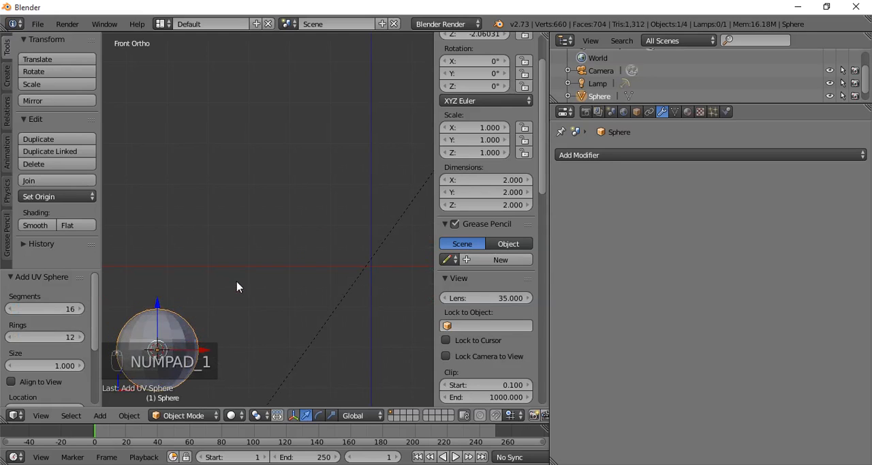
pyautogui.press('Tab')
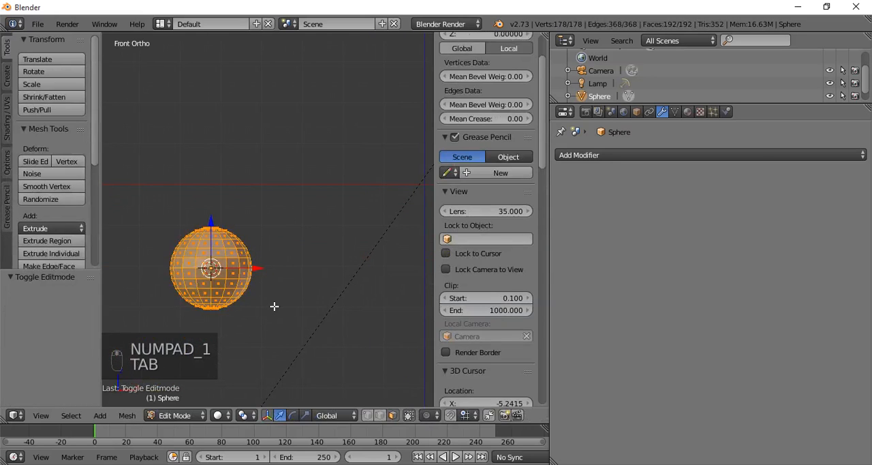
pyautogui.press('z')
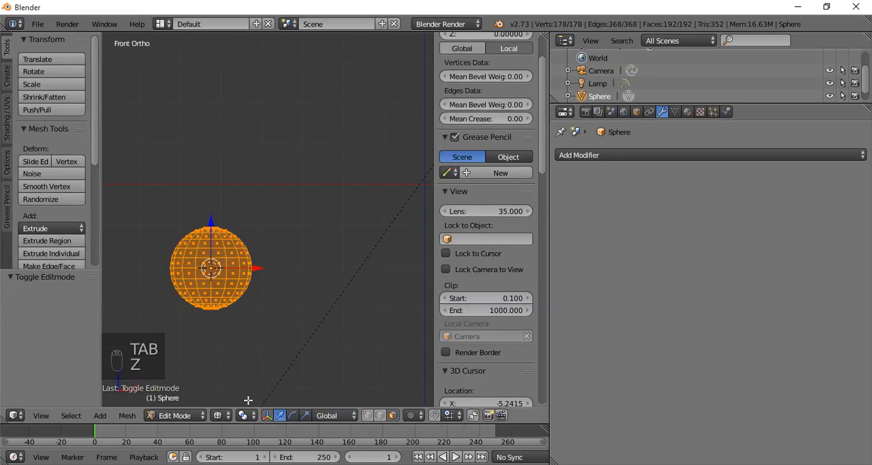
pyautogui.press('a')
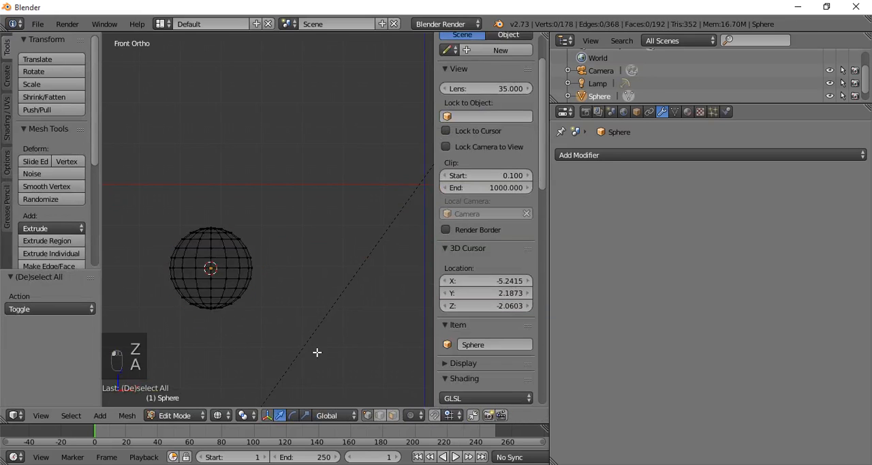
pyautogui.press('b')
pyautogui.moveTo(146, 273); pyautogui.dragTo(299, 348)
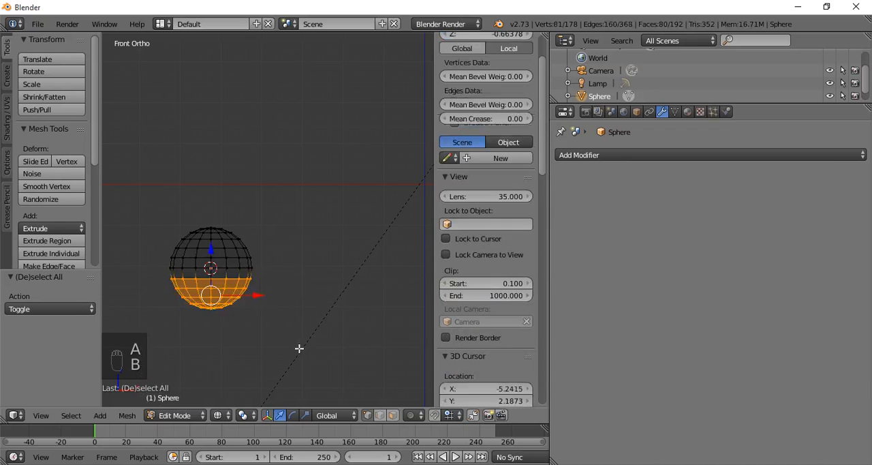
pyautogui.press('Delete')
pyautogui.click(300, 350)
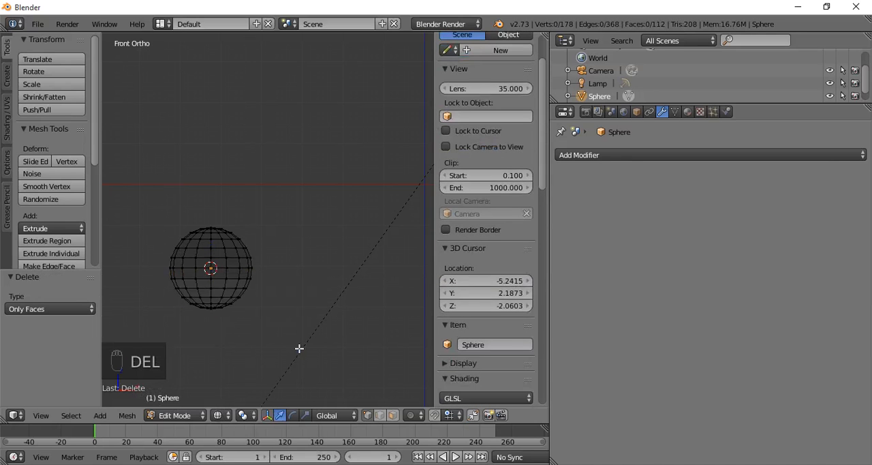
# - Box-select the sphere's vertices below its equator and delete them to leave an open dome
pyautogui.press('b')
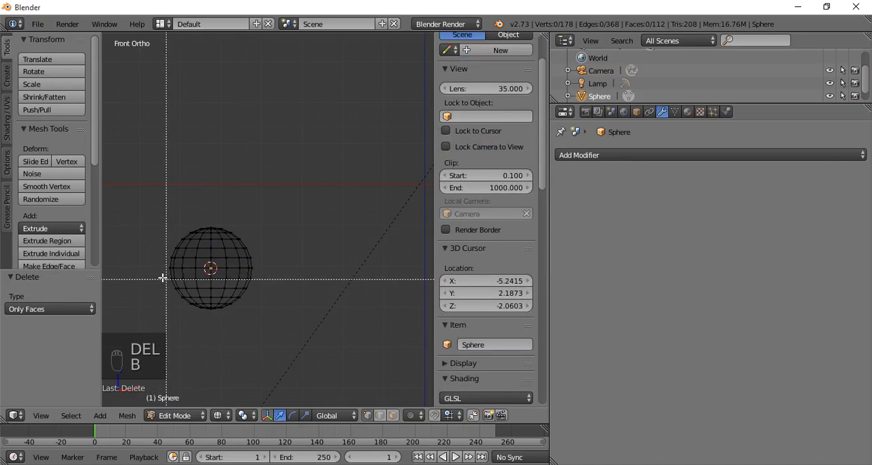
pyautogui.moveTo(151, 271); pyautogui.dragTo(311, 345)
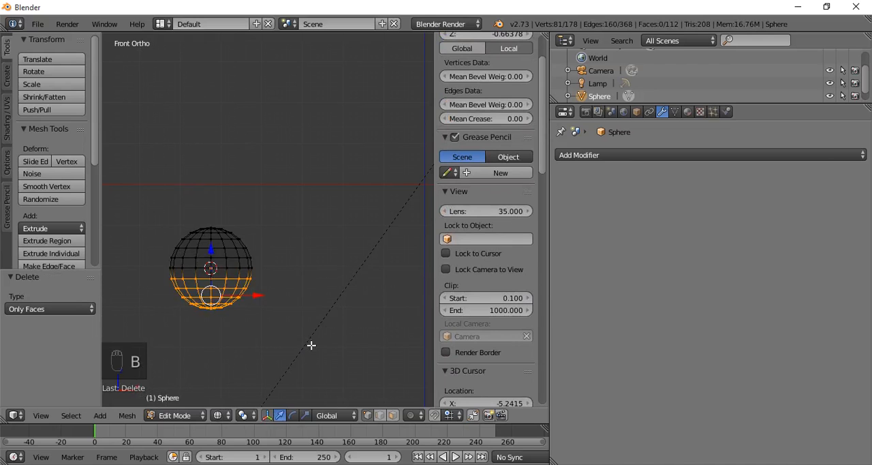
pyautogui.press('Delete')
pyautogui.click(290, 294)
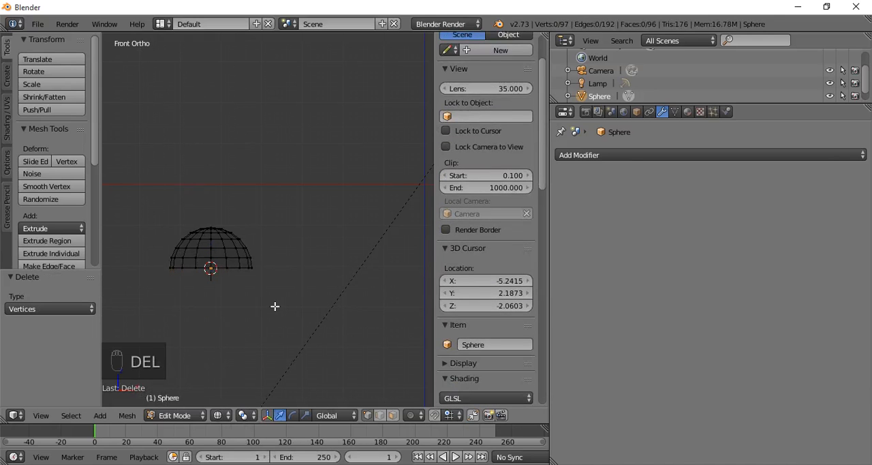
# - Select the dome's open bottom rim, extrude it straight down about 2.344 along Z, and return to solid shading
pyautogui.press('a')
pyautogui.press('b')
pyautogui.press('a')
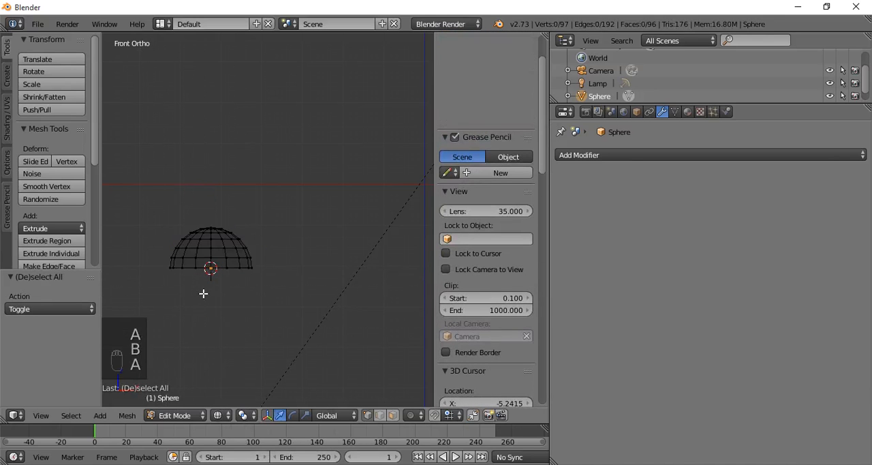
pyautogui.press('b')
pyautogui.moveTo(156, 263); pyautogui.dragTo(316, 296)
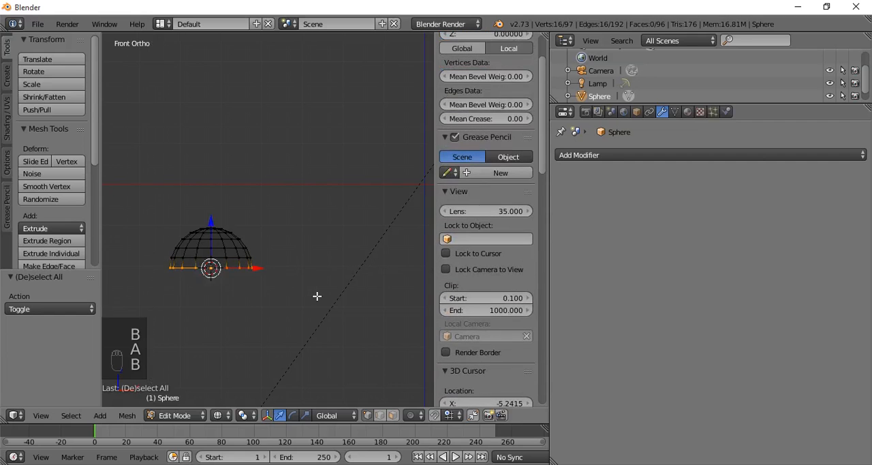
pyautogui.press('e')
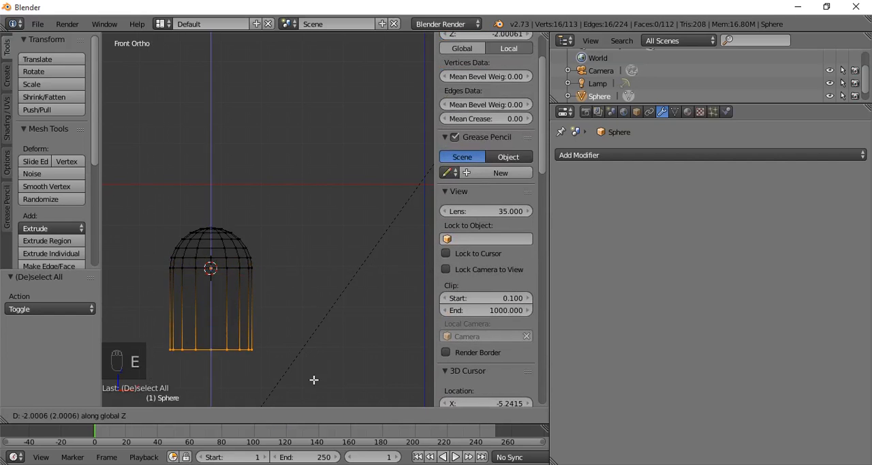
pyautogui.click(316, 392)
pyautogui.press('z')
pyautogui.moveTo(315, 345)
pyautogui.mouseDown(button='middle')
pyautogui.moveTo(249, 352)
pyautogui.moveTo(315, 395)
pyautogui.moveTo(293, 343)
pyautogui.moveTo(312, 320)
pyautogui.moveTo(302, 312)
pyautogui.mouseUp(button='middle')
pyautogui.scroll(2, 304, 325)
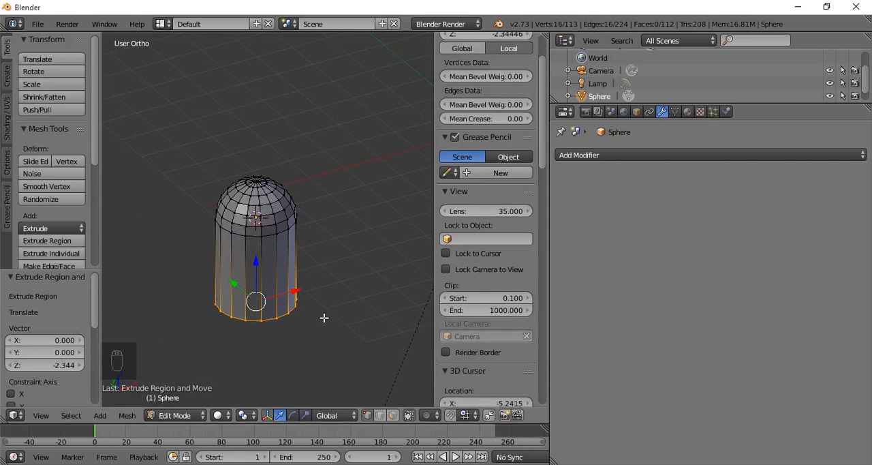
# - Return to Object Mode, add a Wireframe modifier to the domed shape, and deselect everything
pyautogui.press('Tab')
pyautogui.moveTo(305, 325); pyautogui.dragTo(292, 297, button='middle')
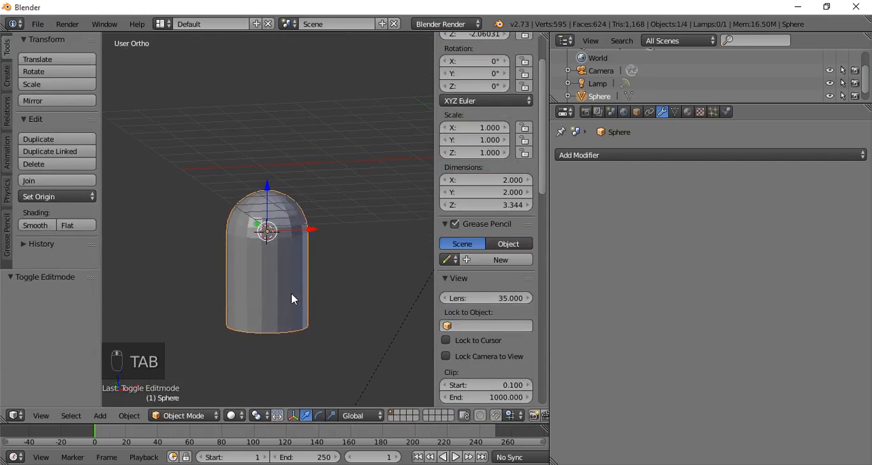
pyautogui.click(618, 155)
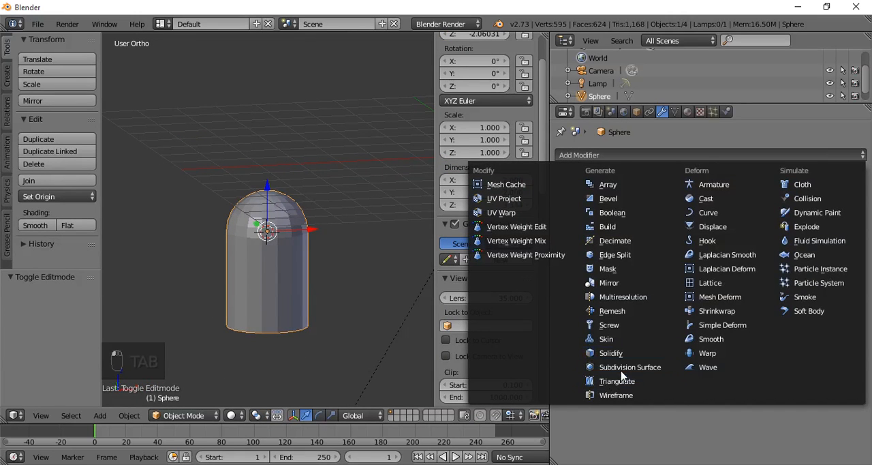
pyautogui.click(616, 395)
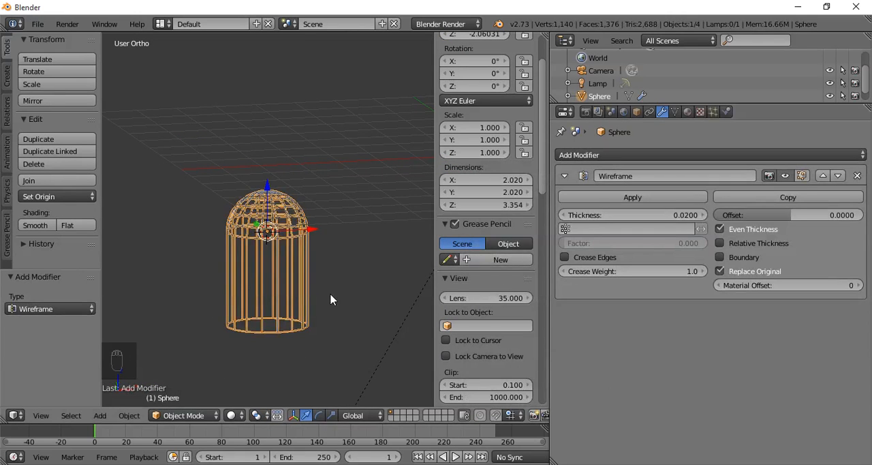
pyautogui.press('Tab')
pyautogui.press('Tab')
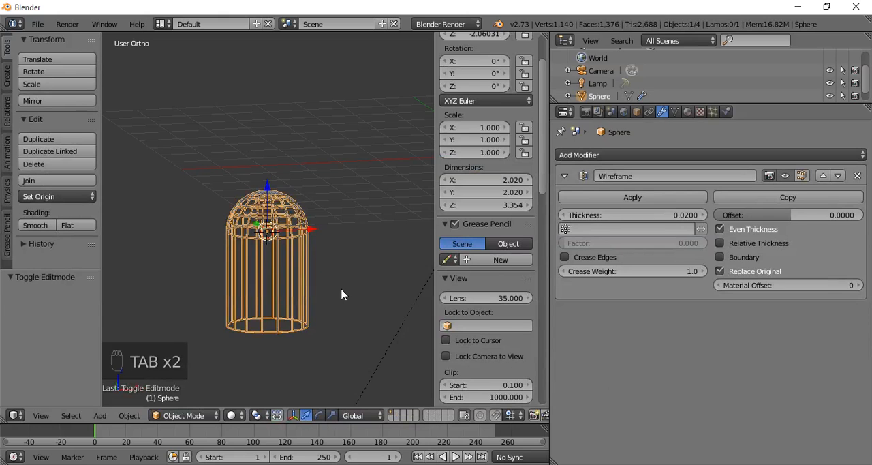
pyautogui.press('a')
pyautogui.press('a')
pyautogui.press('a')
pyautogui.moveTo(344, 309); pyautogui.dragTo(382, 293, button='middle')
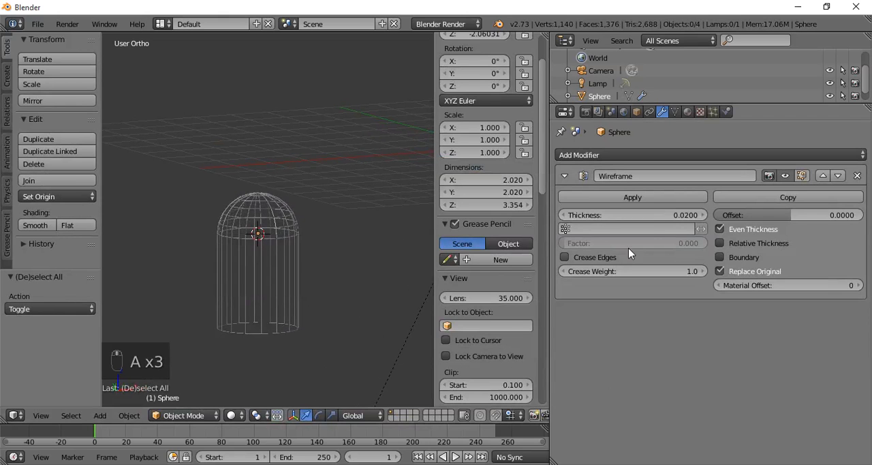
# - Set the Wireframe modifier's Thickness to about 0.069 and inspect the cage from several angles
pyautogui.moveTo(666, 224); pyautogui.dragTo(705, 215)
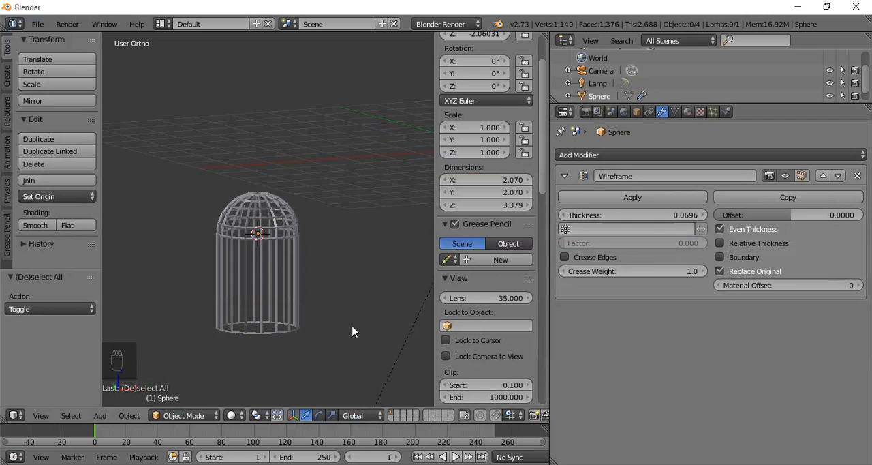
pyautogui.moveTo(351, 325); pyautogui.dragTo(327, 303, button='middle')
pyautogui.scroll(4, 314, 303)
pyautogui.scroll(2, 320, 300)
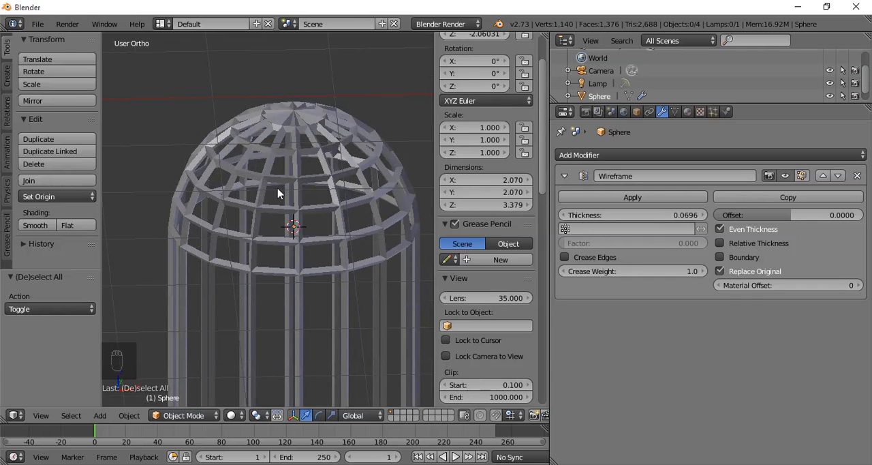
pyautogui.moveTo(297, 237); pyautogui.dragTo(206, 326, button='middle')
pyautogui.scroll(-3, 273, 242)
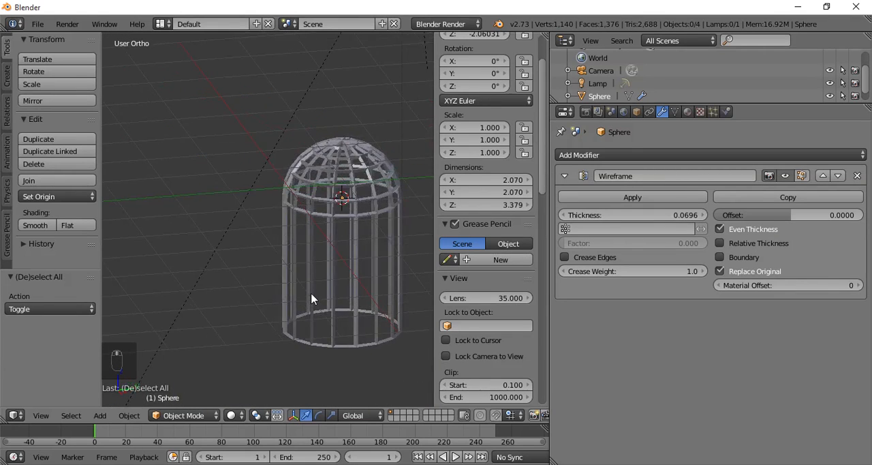
pyautogui.moveTo(320, 286); pyautogui.dragTo(234, 317, button='middle')
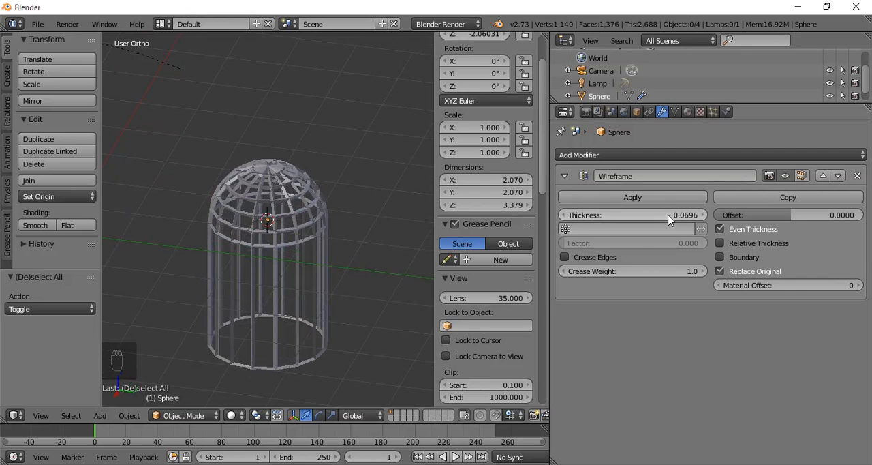
pyautogui.moveTo(670, 218); pyautogui.dragTo(662, 218)
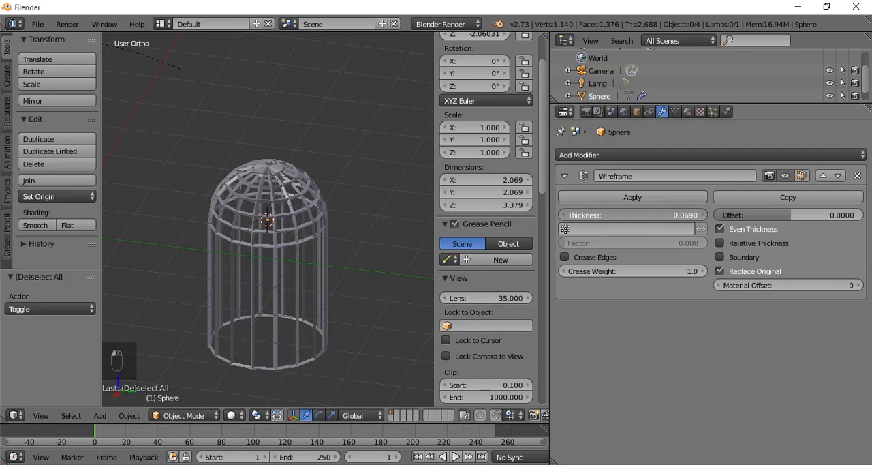
# - In Edit Mode, enable proportional editing and raise the dome's top vertex about 0.445 along Z with a proportional size of 0.56
pyautogui.scroll(-3, 334, 230)
pyautogui.press('Tab')
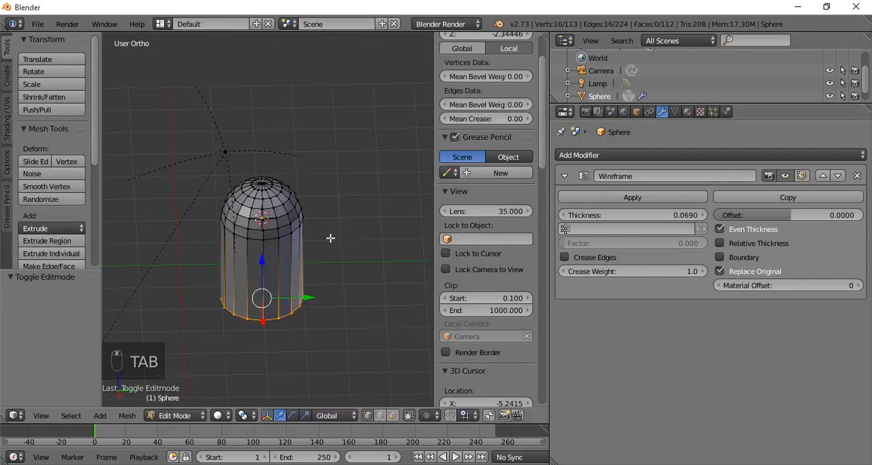
pyautogui.press('Tab')
pyautogui.moveTo(335, 236); pyautogui.dragTo(318, 239, button='middle')
pyautogui.press('Tab')
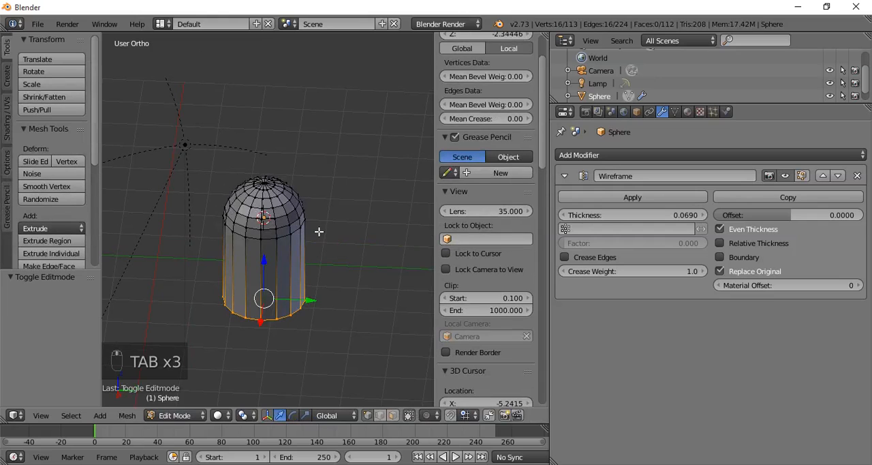
pyautogui.rightClick(264, 183)
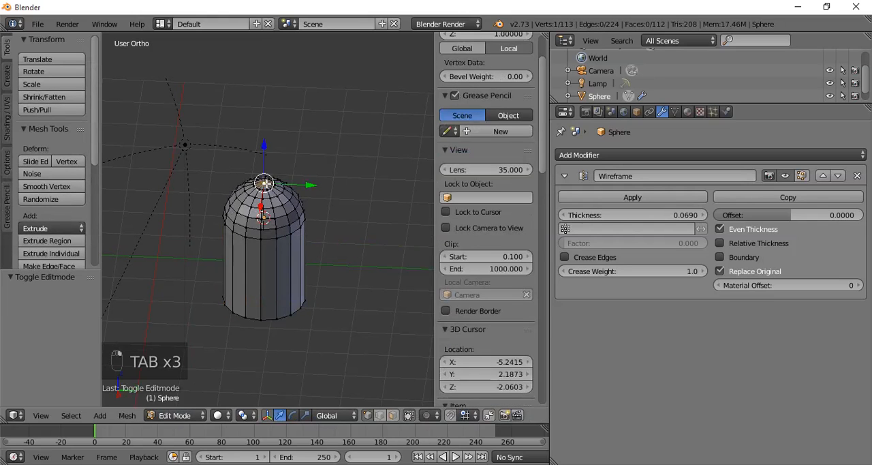
pyautogui.click(428, 417)
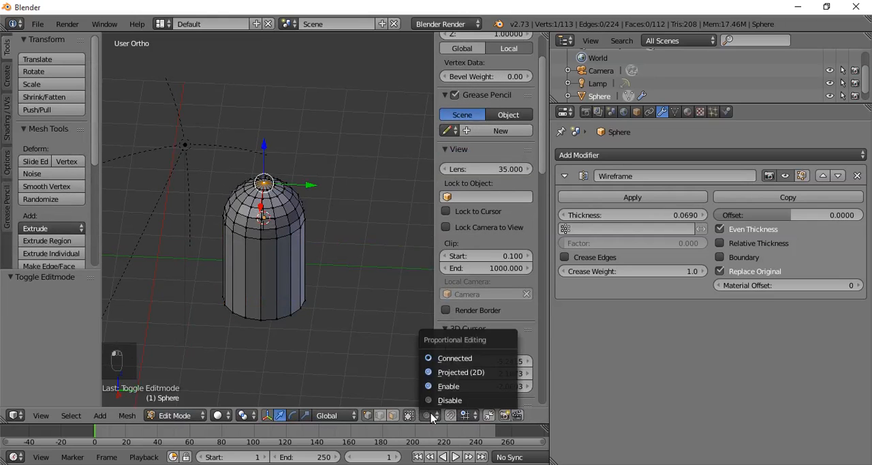
pyautogui.click(443, 390)
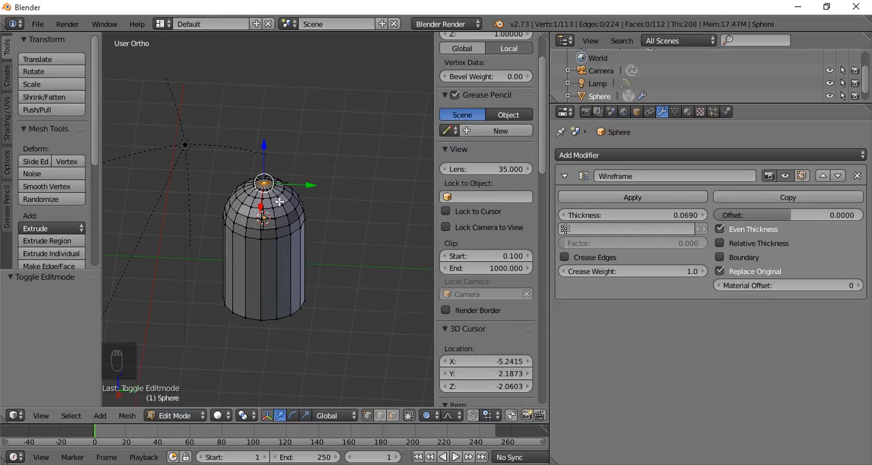
pyautogui.press('g')
pyautogui.press('z')
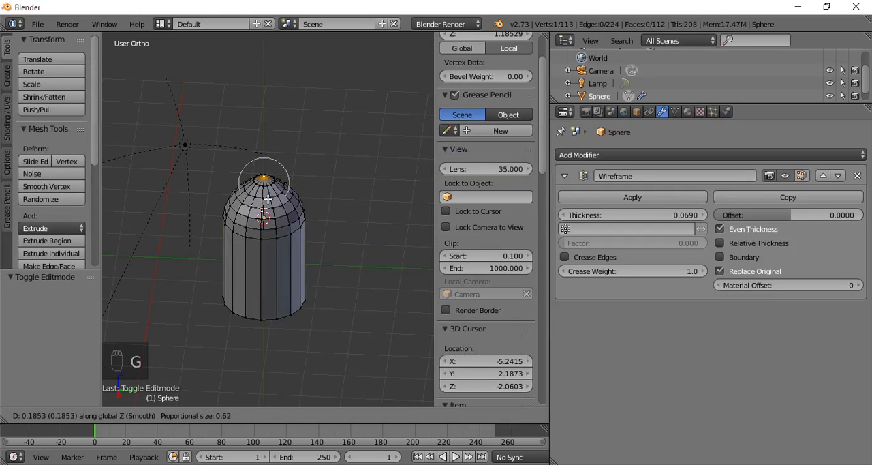
pyautogui.scroll(-8, 267, 195)
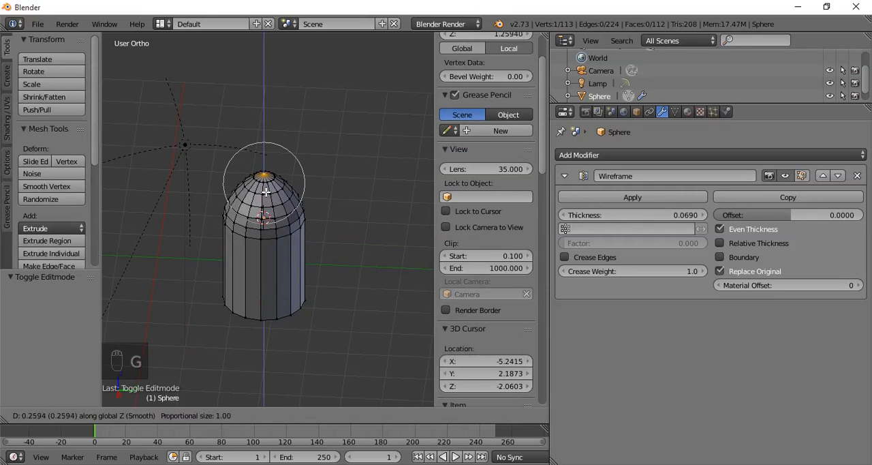
pyautogui.scroll(4, 265, 192)
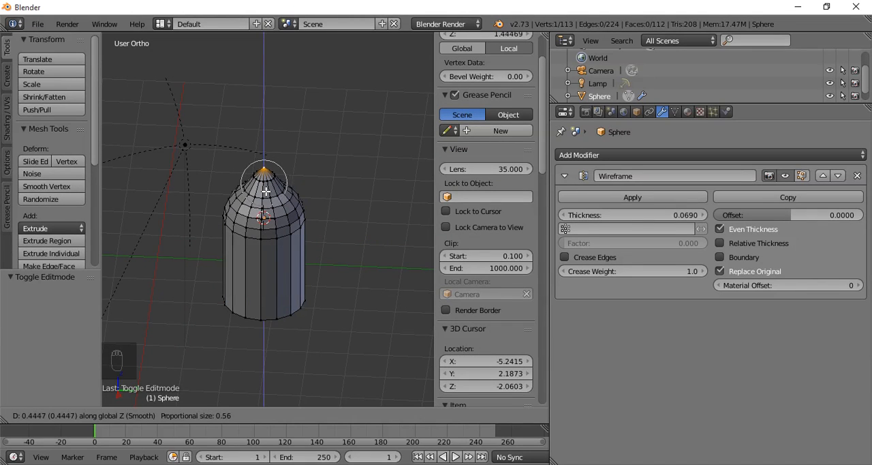
pyautogui.click(265, 192)
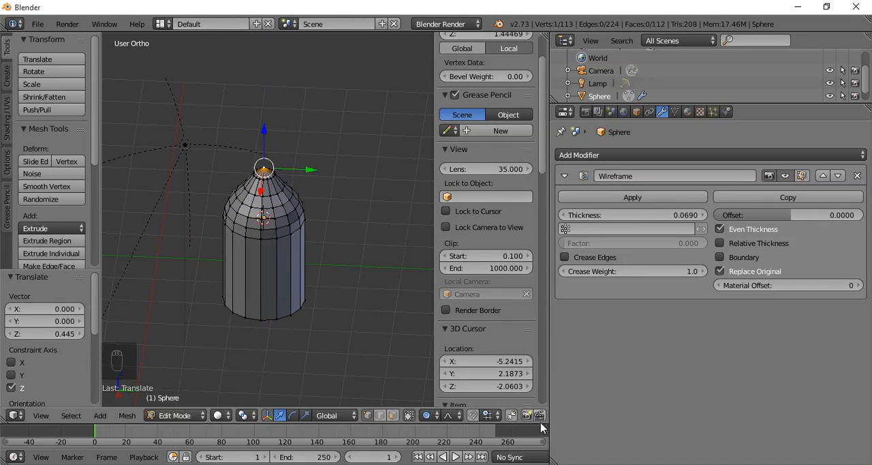
# - Raise the top vertex another 0.185 or so along Z with Sharp falloff and proportional size 0.51, then return to Object Mode
pyautogui.click(454, 415)
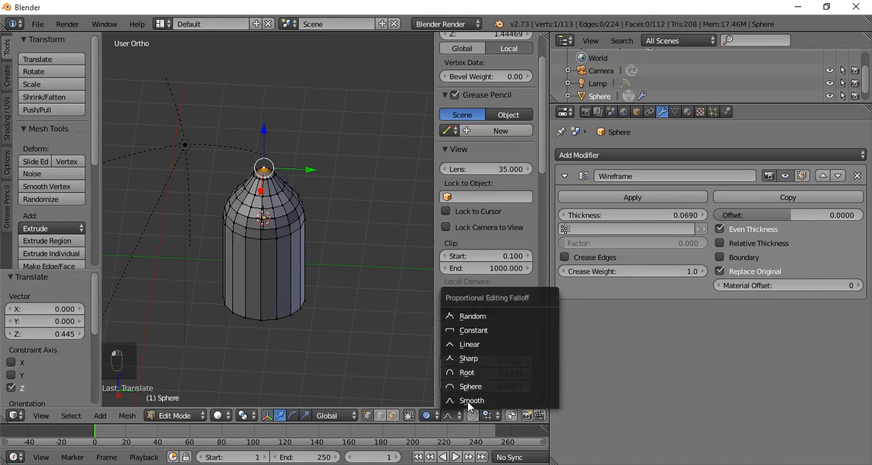
pyautogui.click(478, 359)
pyautogui.press('g')
pyautogui.press('z')
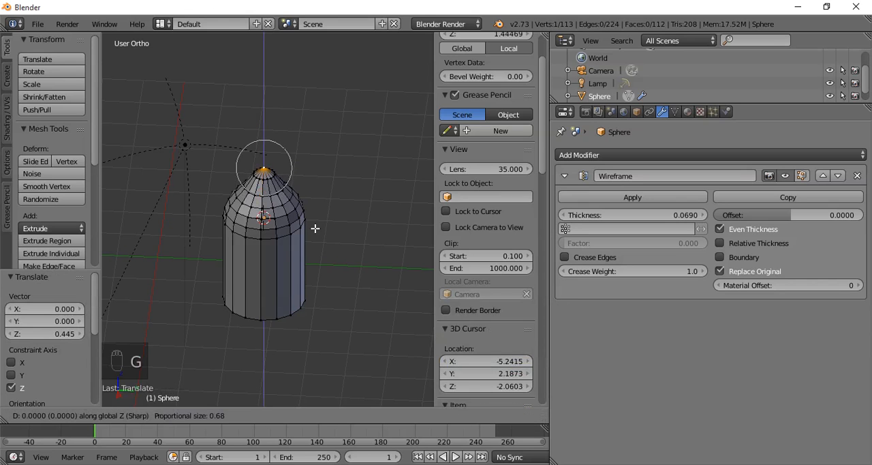
pyautogui.scroll(-5, 315, 228)
pyautogui.scroll(11, 314, 224)
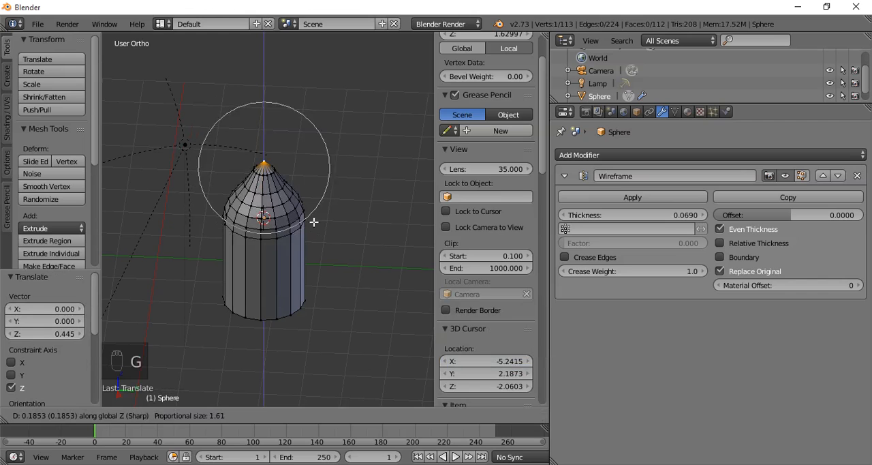
pyautogui.scroll(4, 313, 221)
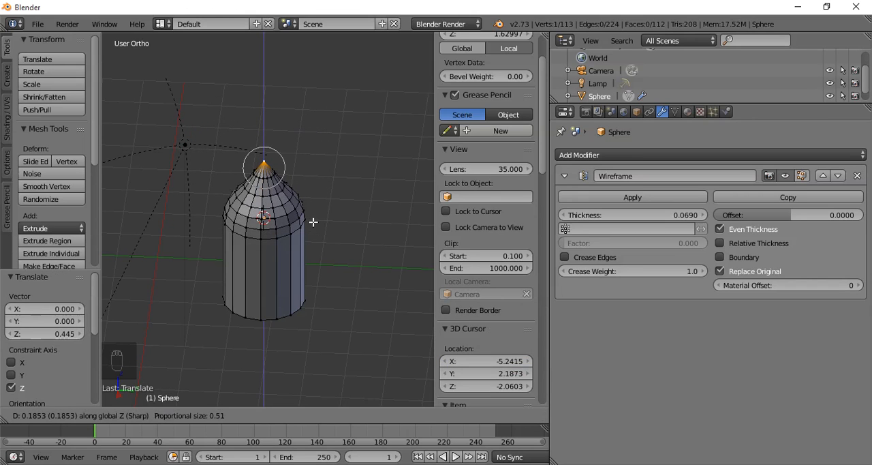
pyautogui.click(312, 221)
pyautogui.moveTo(327, 298)
pyautogui.mouseDown(button='middle')
pyautogui.moveTo(325, 274)
pyautogui.moveTo(287, 298)
pyautogui.moveTo(386, 286)
pyautogui.moveTo(265, 303)
pyautogui.moveTo(209, 269)
pyautogui.moveTo(302, 232)
pyautogui.moveTo(331, 288)
pyautogui.mouseUp(button='middle')
pyautogui.press('Tab')
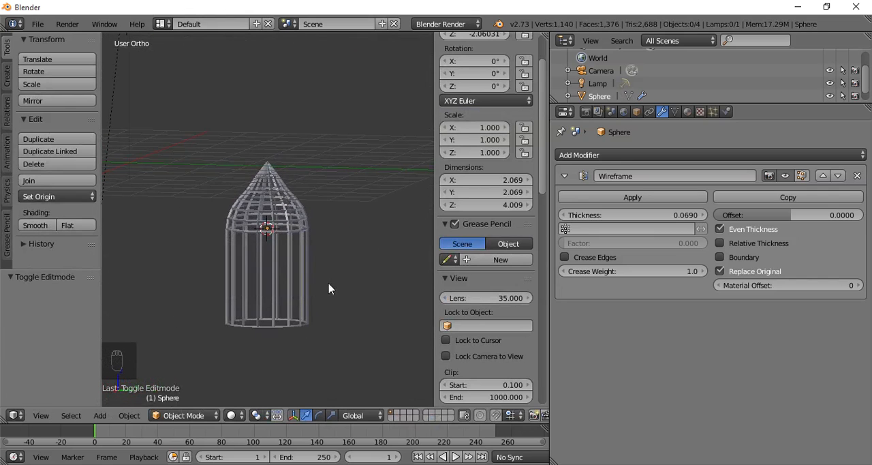
# - Delete the wireframe birdcage object and add a mesh cube in its place
pyautogui.rightClick(291, 249)
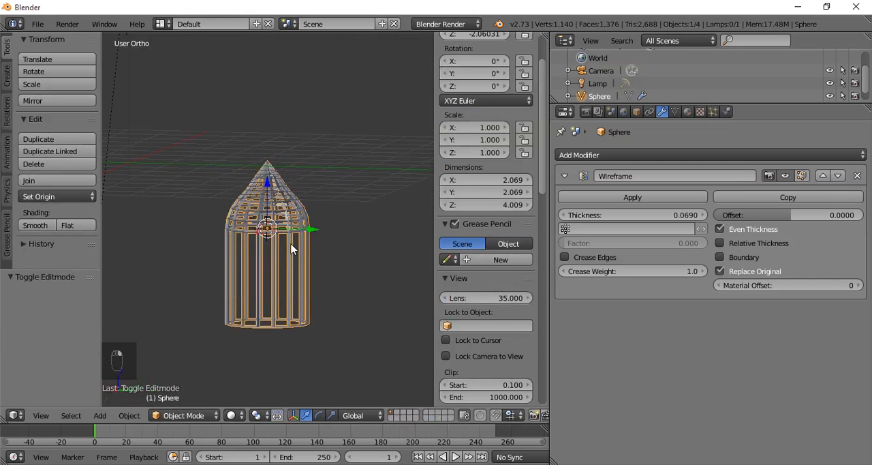
pyautogui.press('Delete')
pyautogui.click(293, 246)
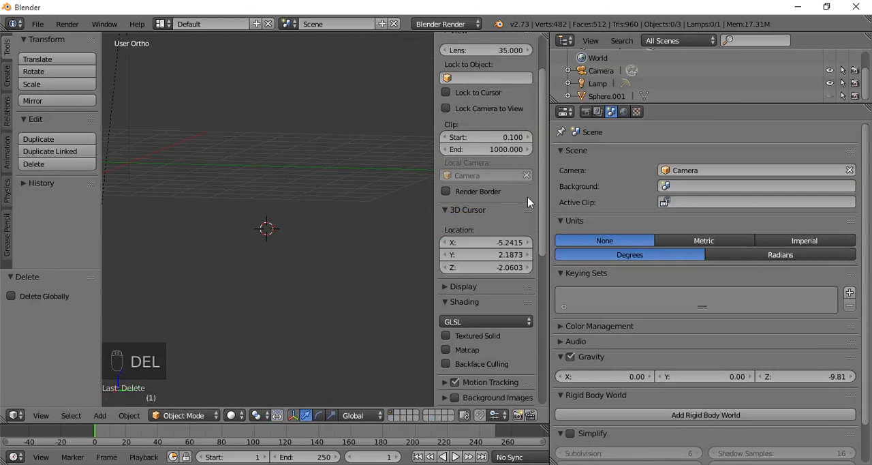
pyautogui.hotkey('shift', 'a')
pyautogui.moveTo(239, 243)
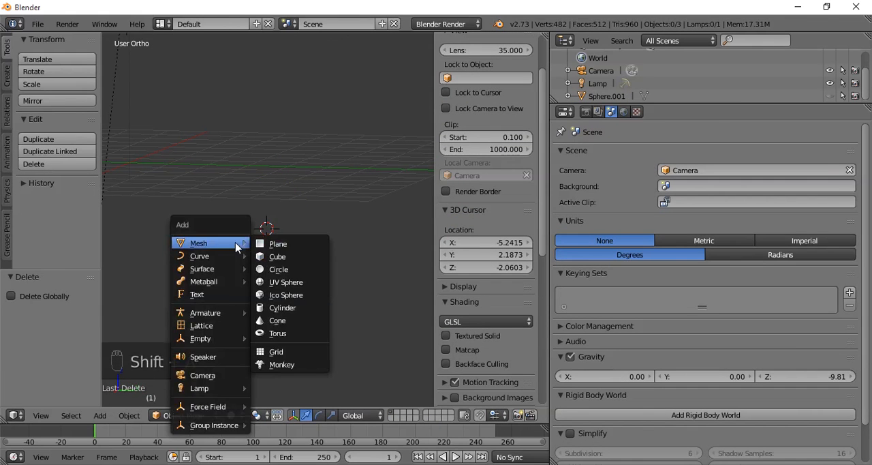
pyautogui.click(289, 261)
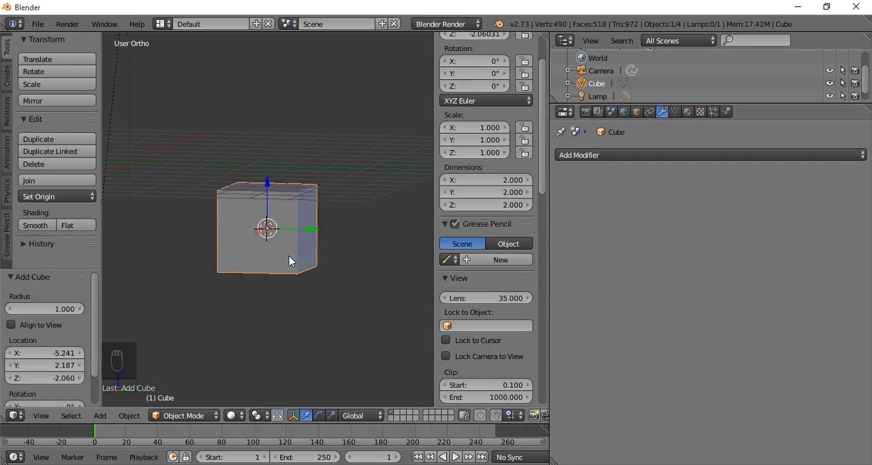
# - Set the cube's location to 0 on X, Y and Z so it sits at the world origin
pyautogui.scroll(3, 527, 100)
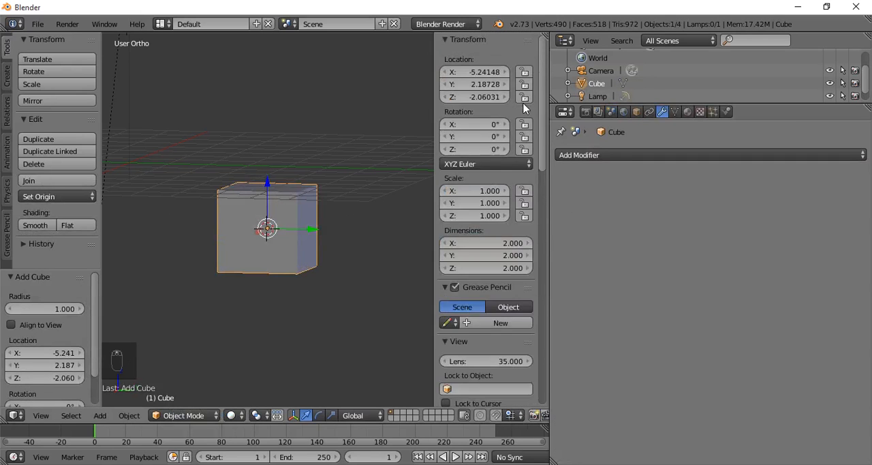
pyautogui.click(475, 71)
pyautogui.write('0')
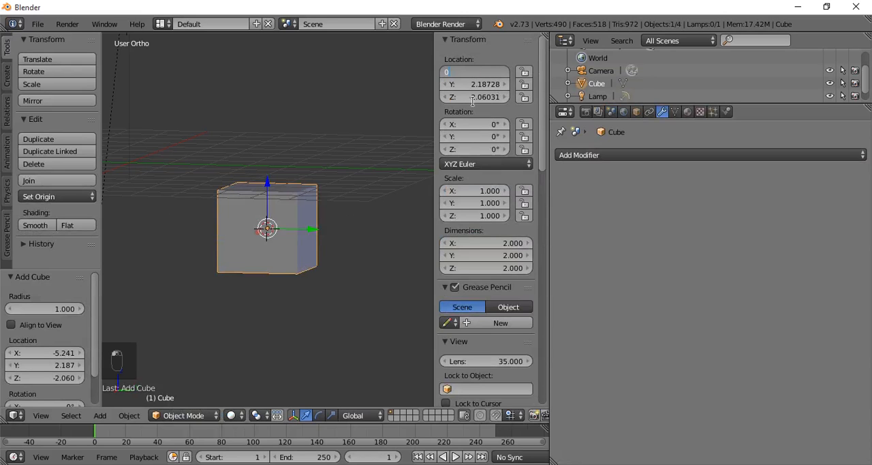
pyautogui.press('Tab')
pyautogui.write('0')
pyautogui.press('Tab')
pyautogui.write('0')
pyautogui.press('Return')
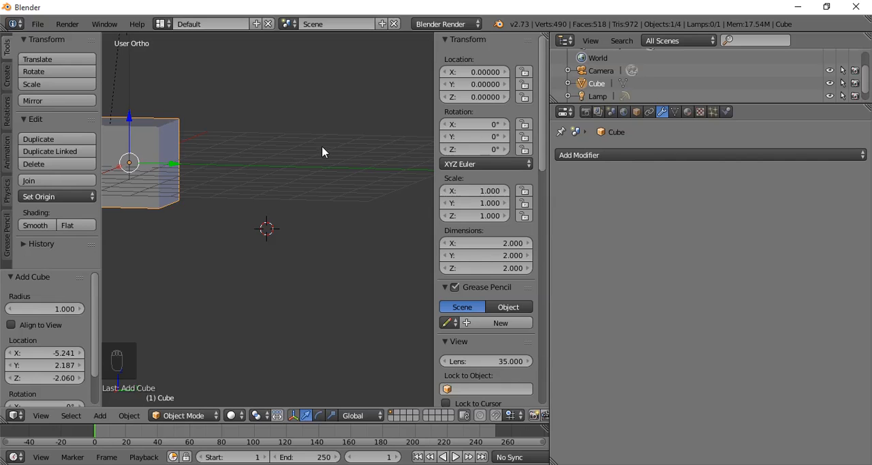
# - Add a Skin modifier to the cube and inspect the resulting frame in the front view and at an angle
pyautogui.press('KP_1')
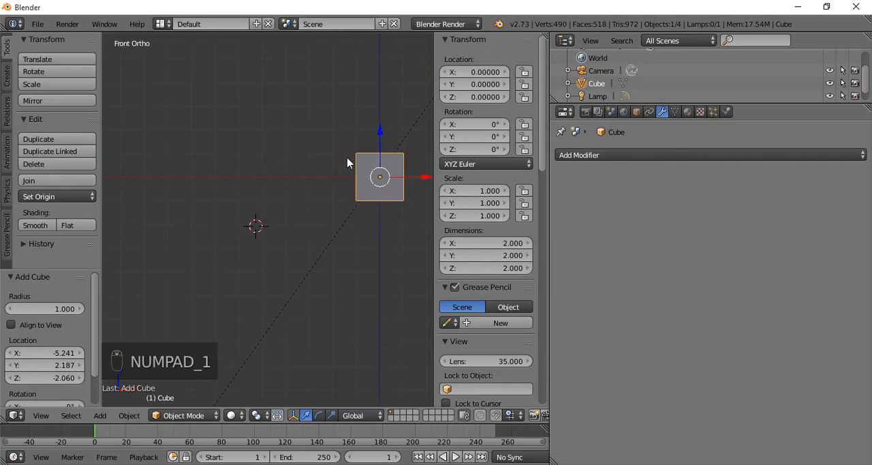
pyautogui.scroll(3, 275, 196)
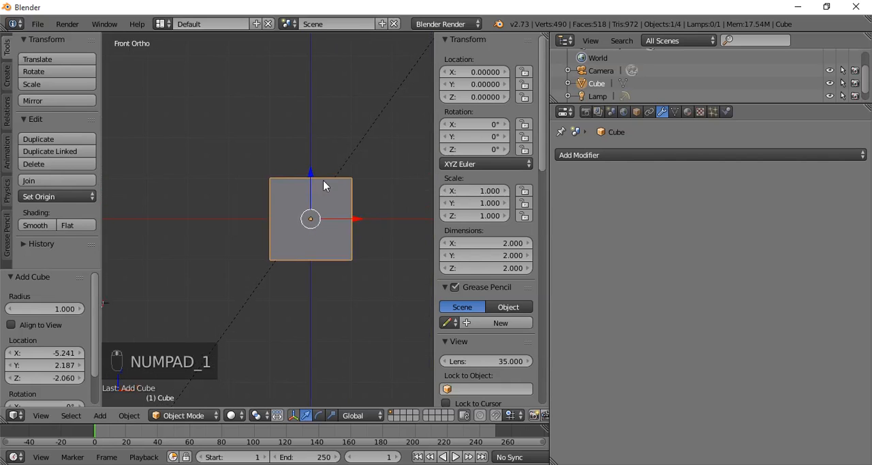
pyautogui.click(600, 155)
pyautogui.click(615, 339)
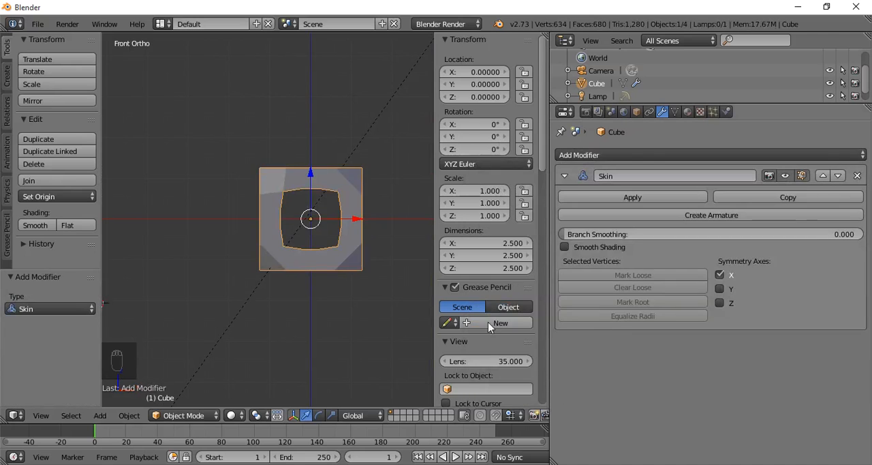
pyautogui.moveTo(355, 290); pyautogui.dragTo(308, 369, button='middle')
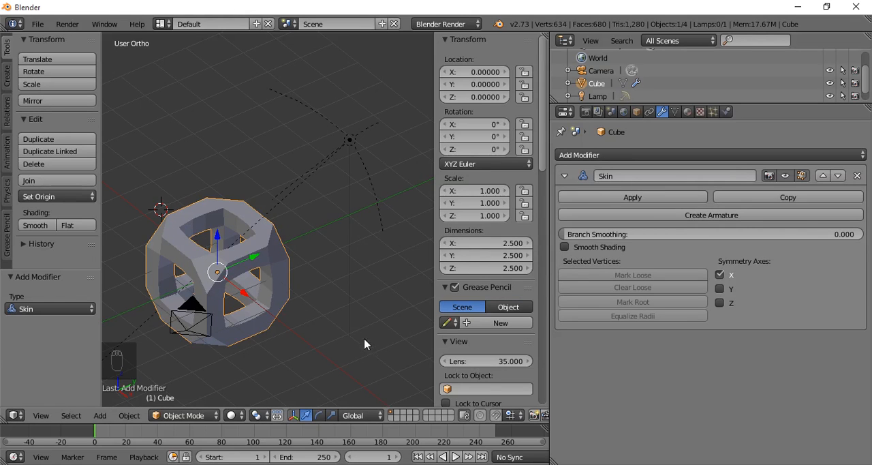
# - In Edit Mode, shrink the skin radius of all the cube's vertices by a factor of about 0.151
pyautogui.press('Tab')
pyautogui.moveTo(270, 335); pyautogui.dragTo(344, 310, button='middle')
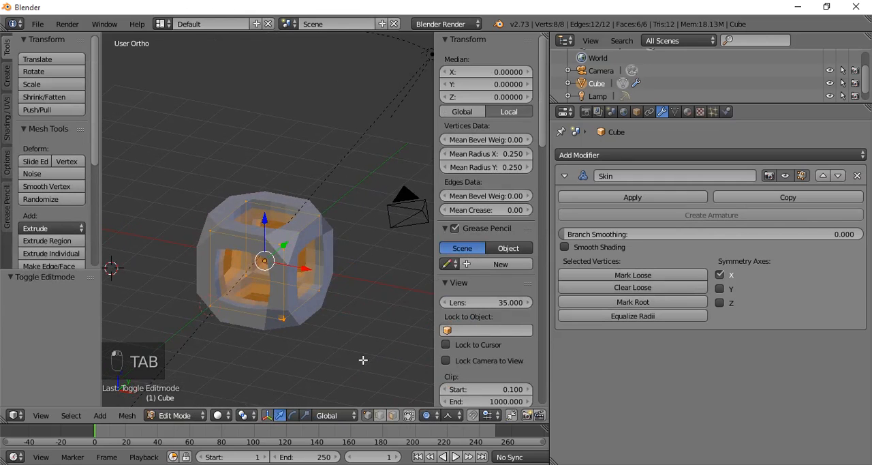
pyautogui.scroll(4, 363, 360)
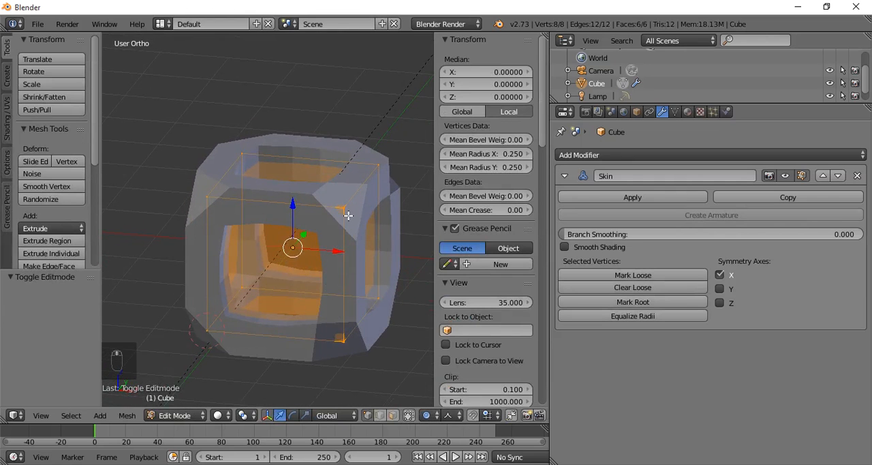
pyautogui.press('a')
pyautogui.press('a')
pyautogui.press('a')
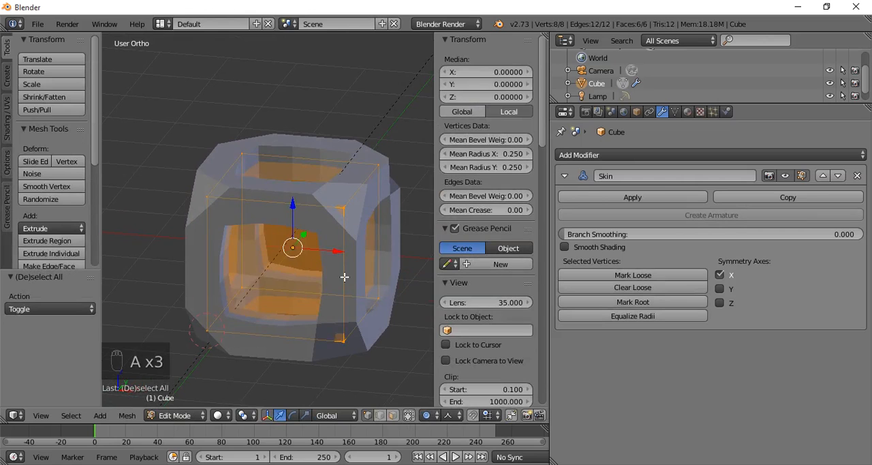
pyautogui.hotkey('ctrl', 'a')
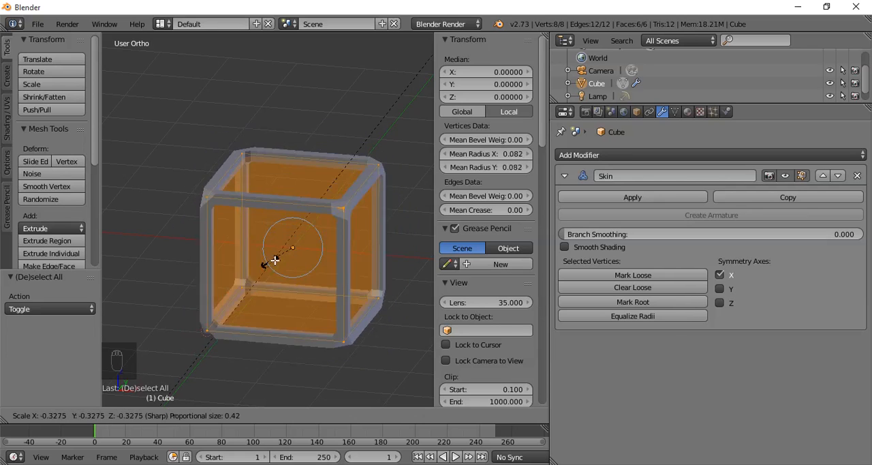
pyautogui.click(287, 254)
# - Enlarge the skin radius at the upper front corner vertex about 3 times and at the diagonally opposite lower vertex about 3.47 times
pyautogui.rightClick(343, 207)
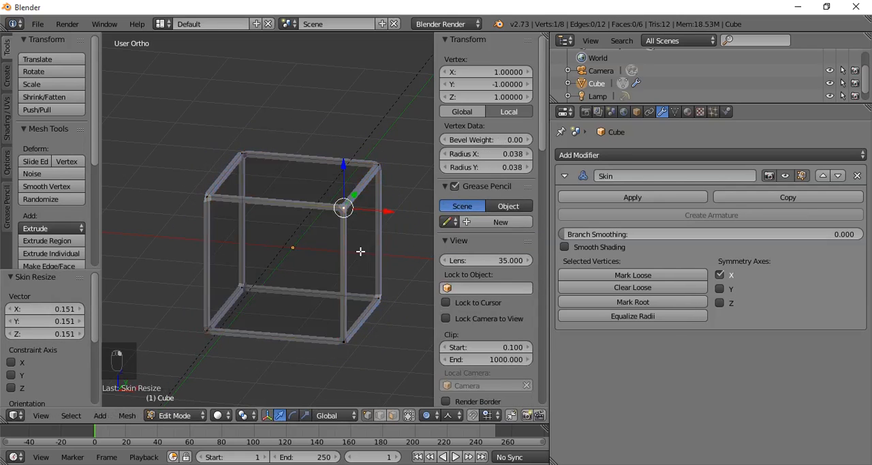
pyautogui.hotkey('ctrl', 'a')
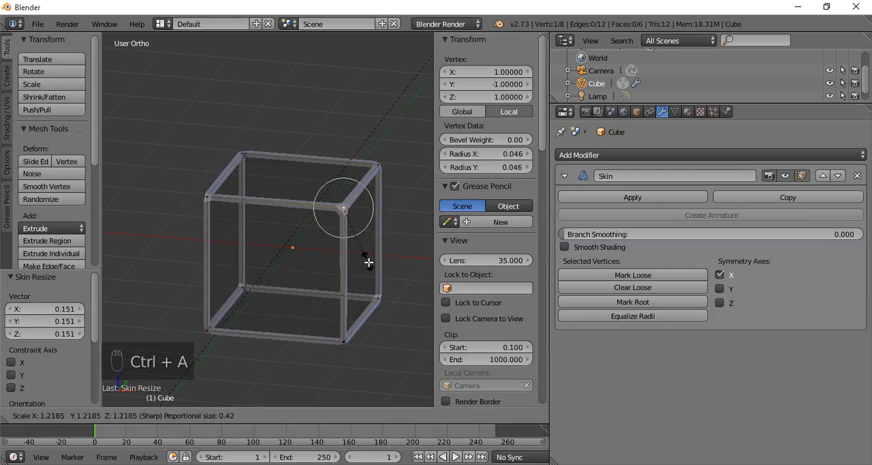
pyautogui.click(107, 317)
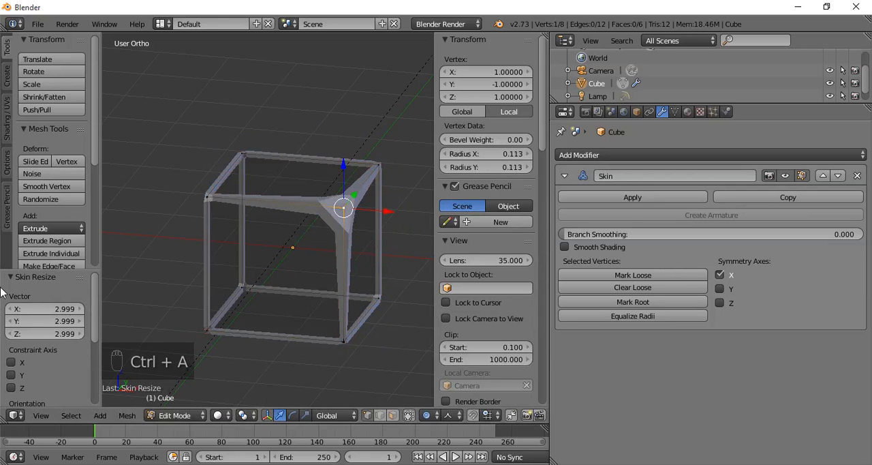
pyautogui.rightClick(242, 287)
pyautogui.hotkey('ctrl', 'a')
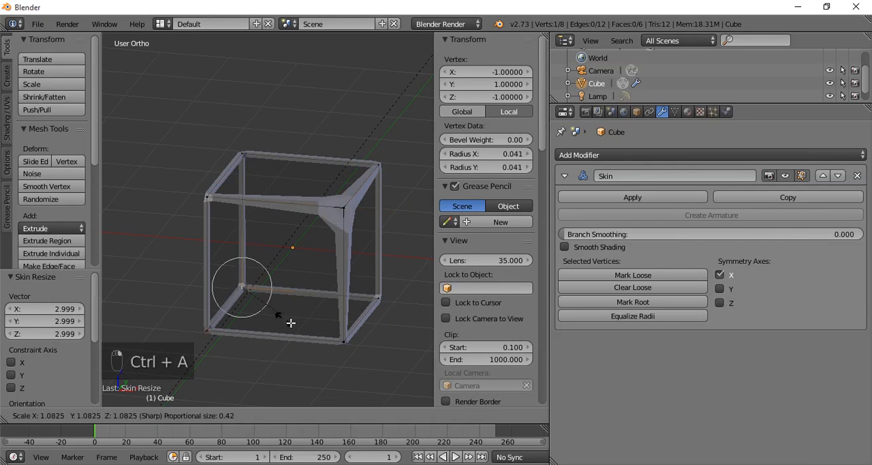
pyautogui.click(378, 362)
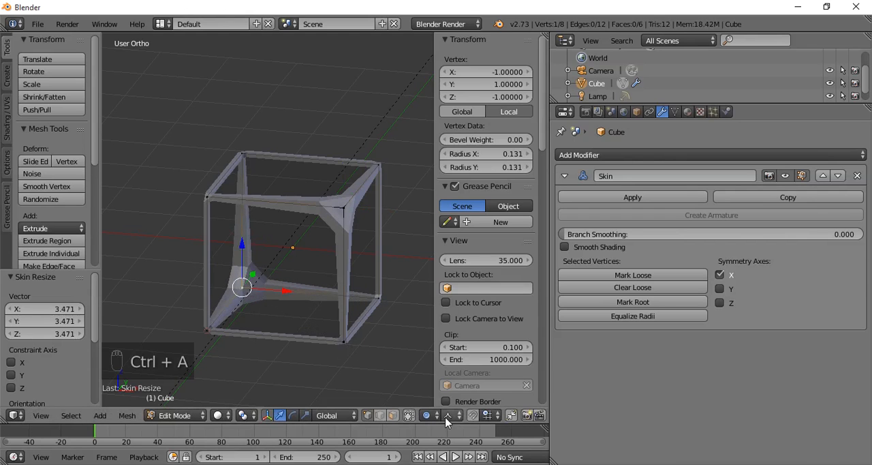
# - Disable proportional editing, return to Object Mode and inspect the skinned cube from other angles
pyautogui.click(448, 415)
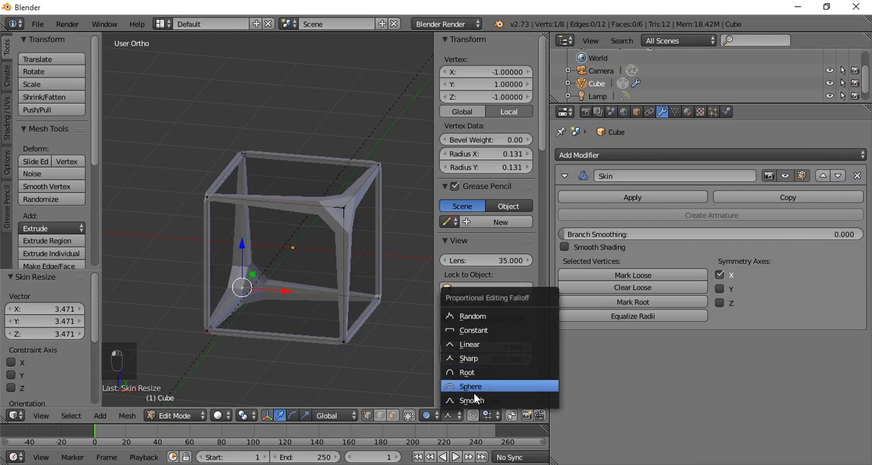
pyautogui.click(427, 416)
pyautogui.click(444, 403)
pyautogui.moveTo(381, 385); pyautogui.dragTo(225, 294, button='middle')
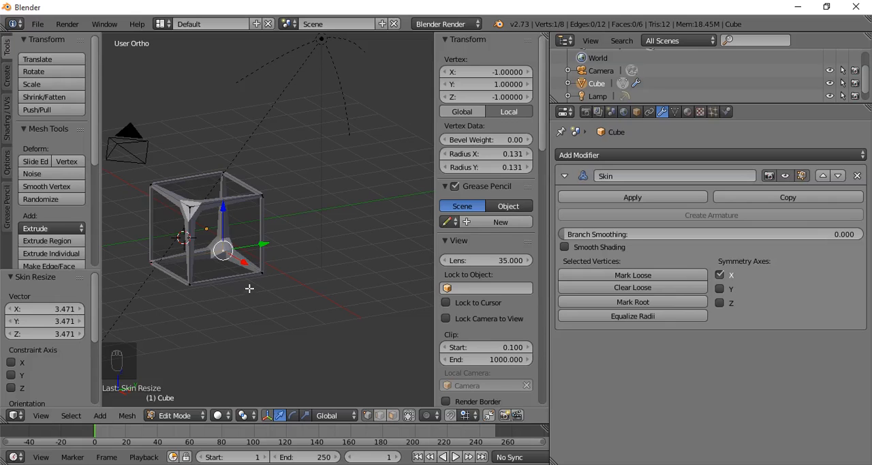
pyautogui.press('Tab')
pyautogui.moveTo(264, 257); pyautogui.dragTo(225, 233, button='middle')
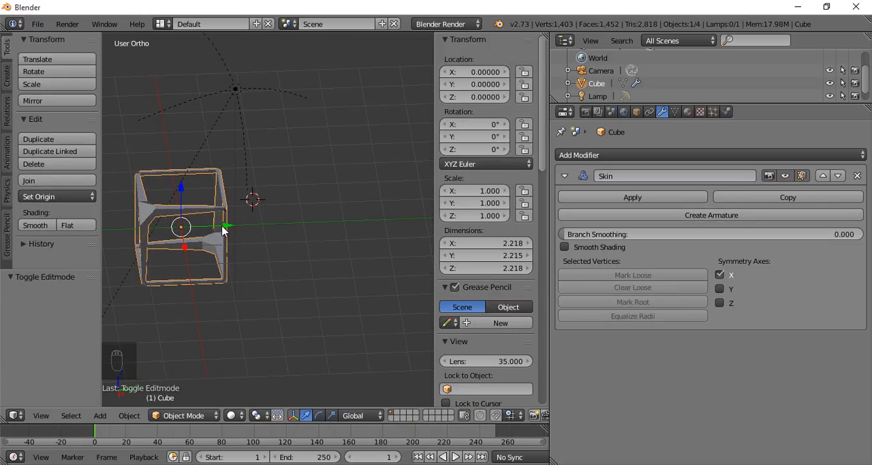
# - Delete the skinned cube and add a mesh plane in its place
pyautogui.press('Delete')
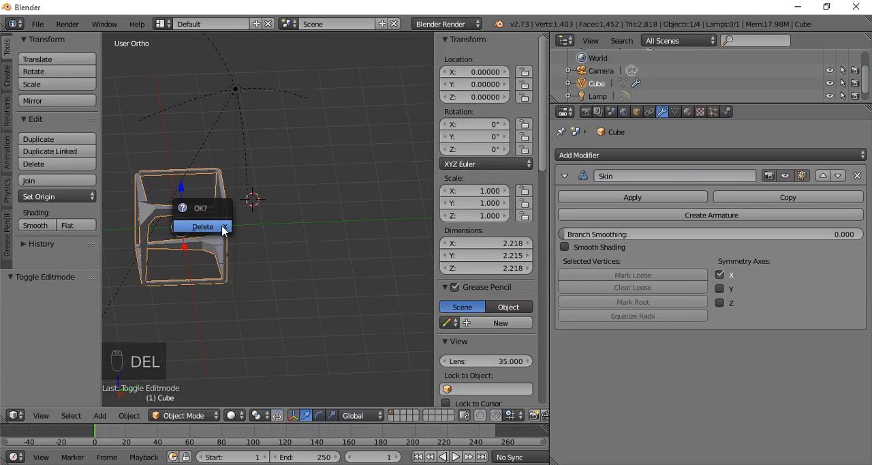
pyautogui.click(221, 230)
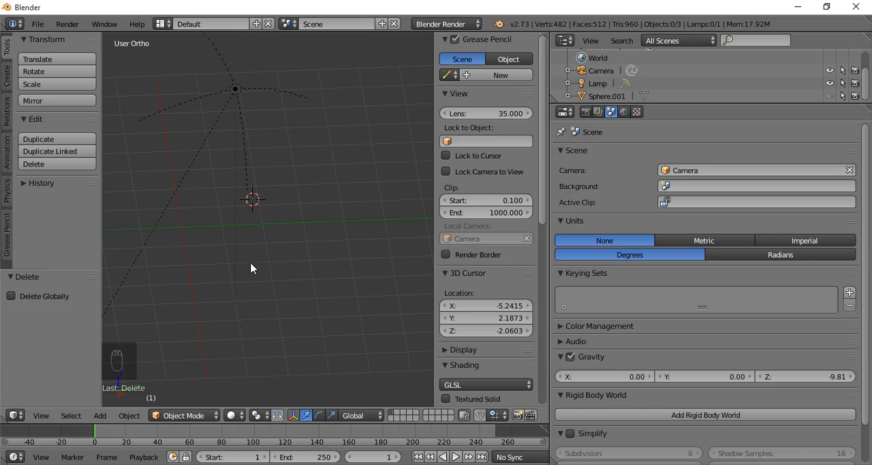
pyautogui.hotkey('shift', 'a')
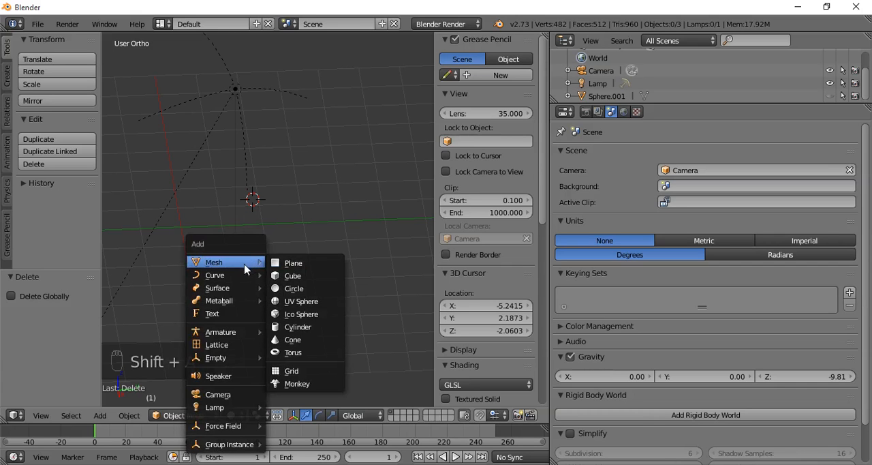
pyautogui.click(289, 263)
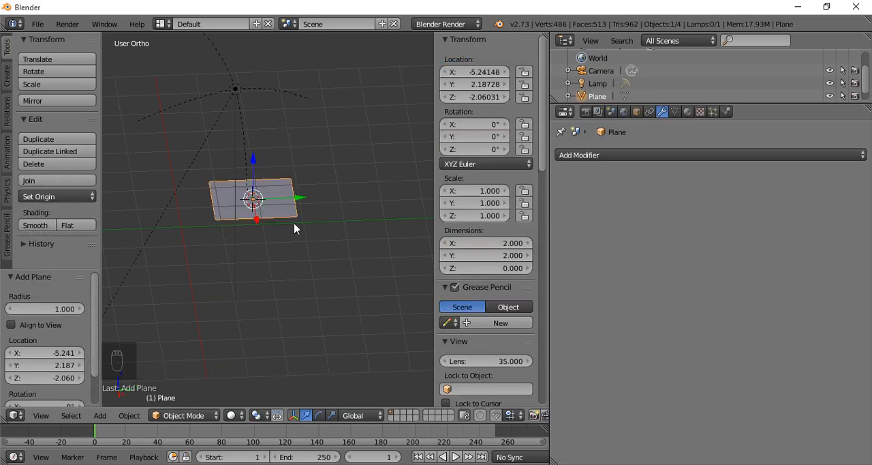
# - Set the plane's location to 0 on X, Y and Z in Object Mode
pyautogui.press('Tab')
pyautogui.moveTo(298, 259); pyautogui.dragTo(292, 278, button='middle')
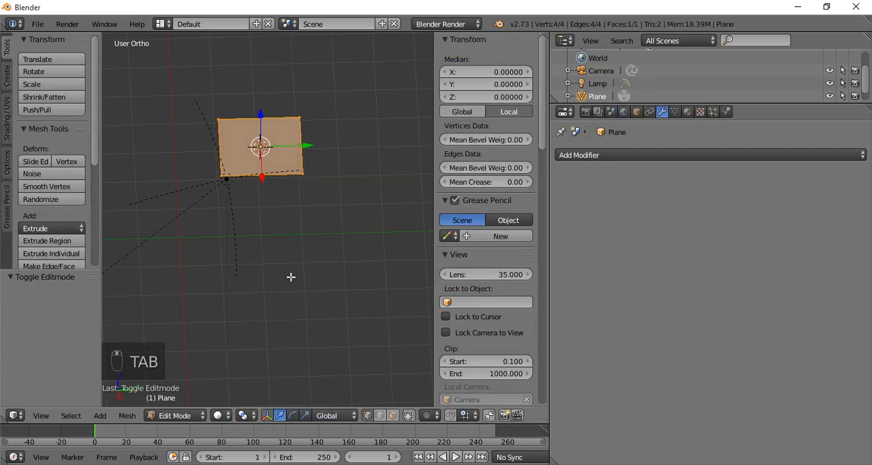
pyautogui.press('Tab')
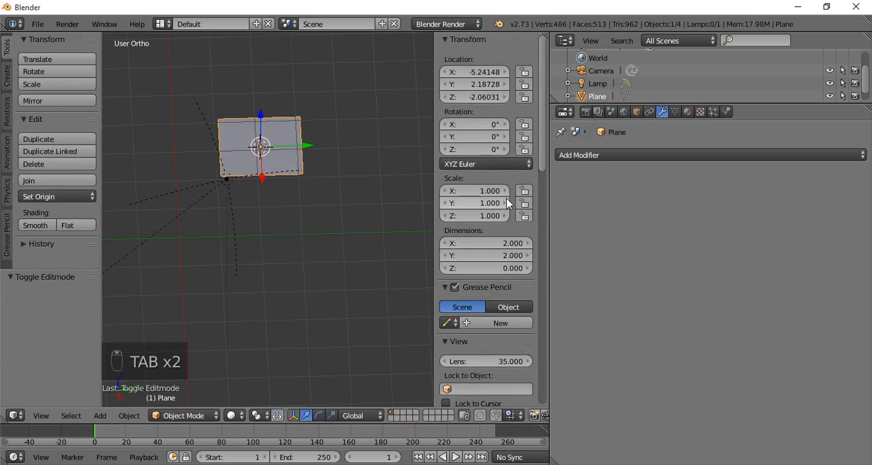
pyautogui.click(477, 71)
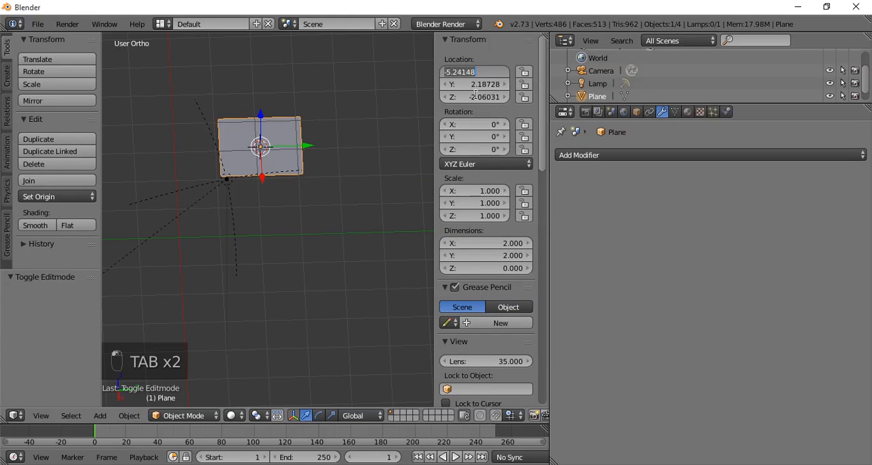
pyautogui.write('0')
pyautogui.press('Tab')
pyautogui.write('0')
pyautogui.press('Tab')
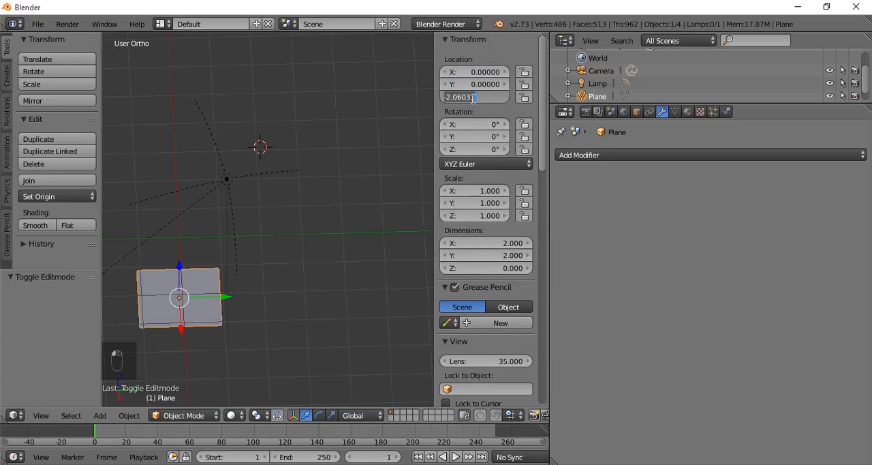
pyautogui.write('0')
pyautogui.press('Return')
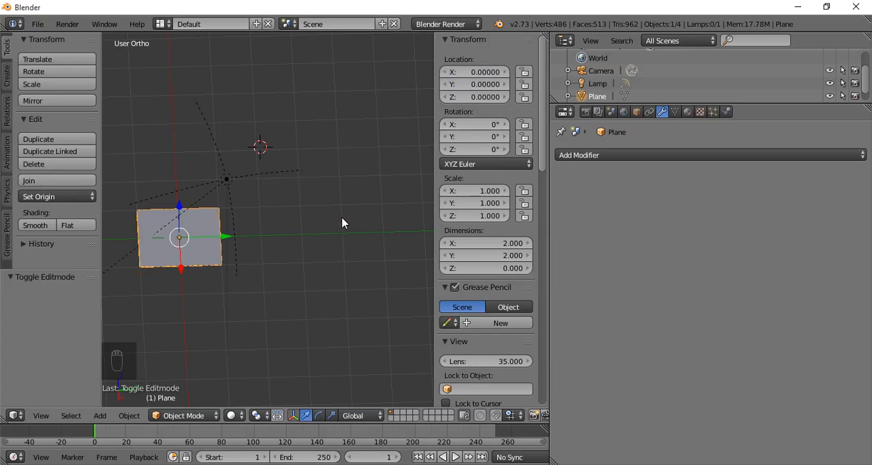
# - Switch to the top view and add a Skin modifier to the plane
pyautogui.press('KP_7')
pyautogui.keyDown('shift'); pyautogui.moveTo(304, 260); pyautogui.dragTo(271, 191, button='middle'); pyautogui.keyUp('shift')
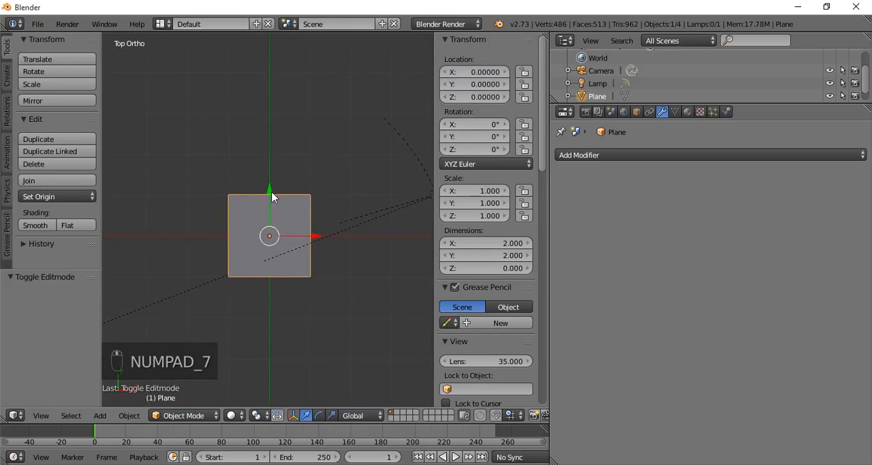
pyautogui.click(660, 155)
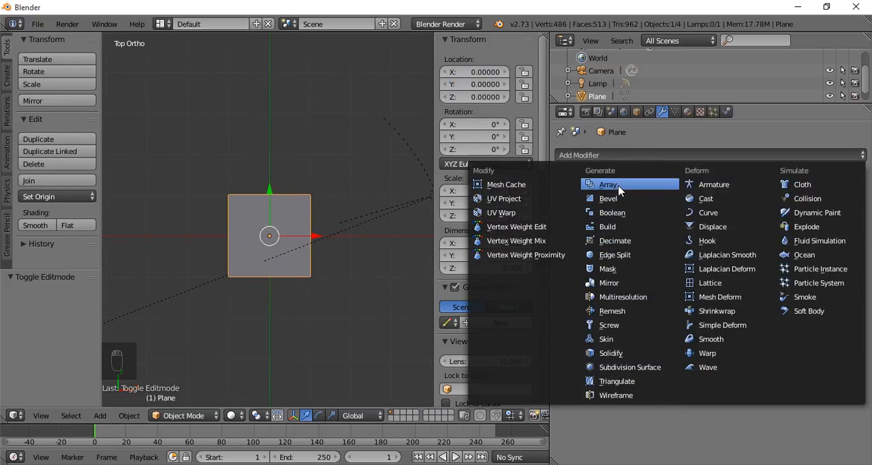
pyautogui.click(619, 339)
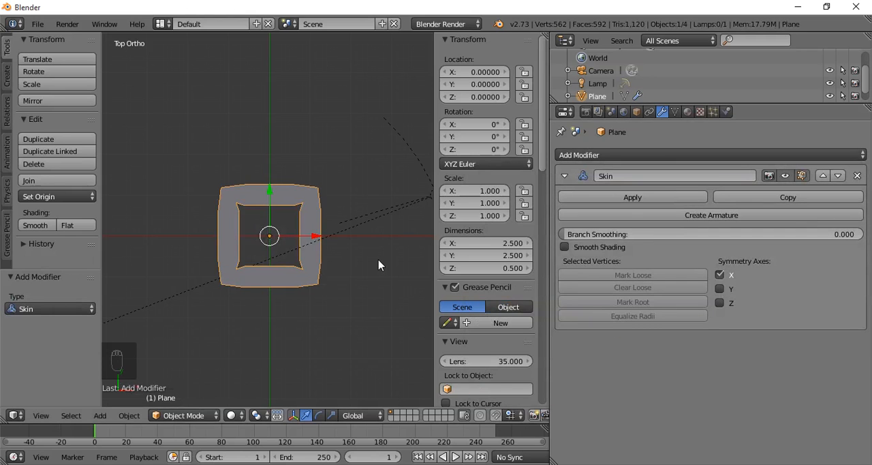
# - In Edit Mode, merge all of the plane's vertices into a single vertex at the center
pyautogui.press('Tab')
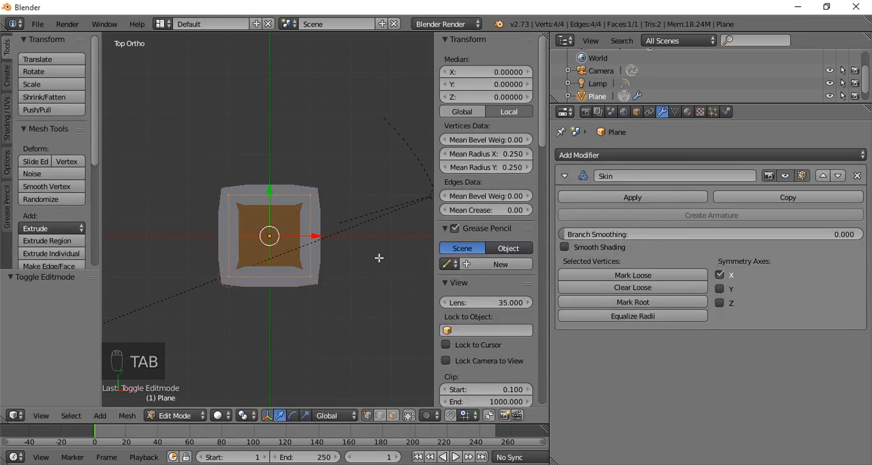
pyautogui.press('w')
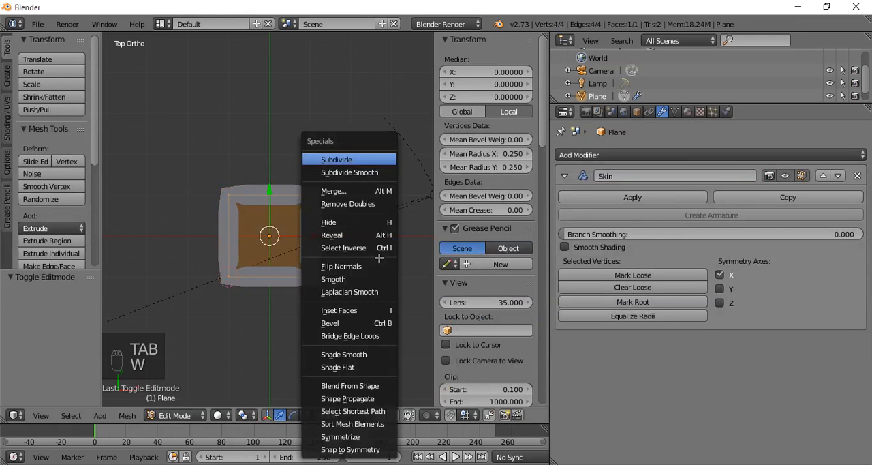
pyautogui.click(350, 189)
pyautogui.click(350, 194)
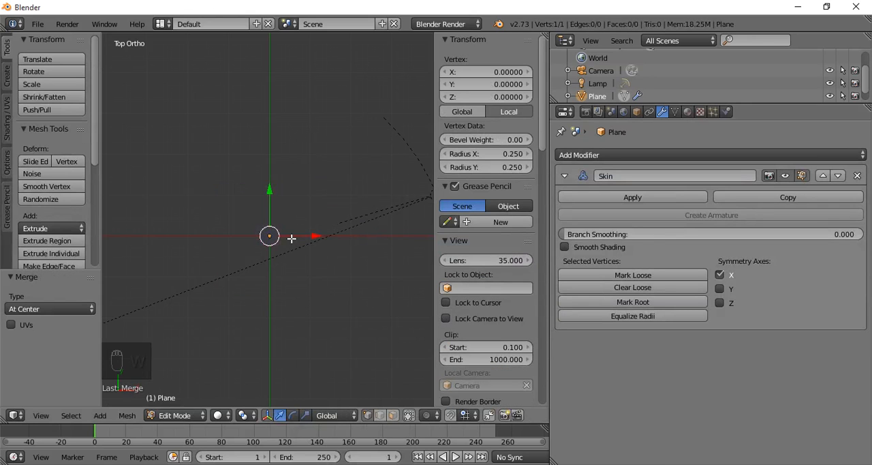
# - Extrude the single vertex twice into a bent two-segment chain, by about (1.97, 0.66) and then about (1.95, -1.83) in X and Y
pyautogui.press('e')
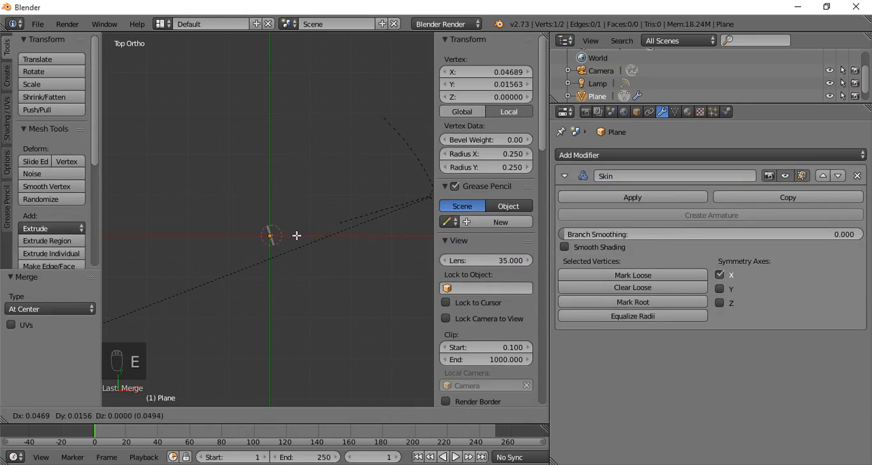
pyautogui.click(376, 214)
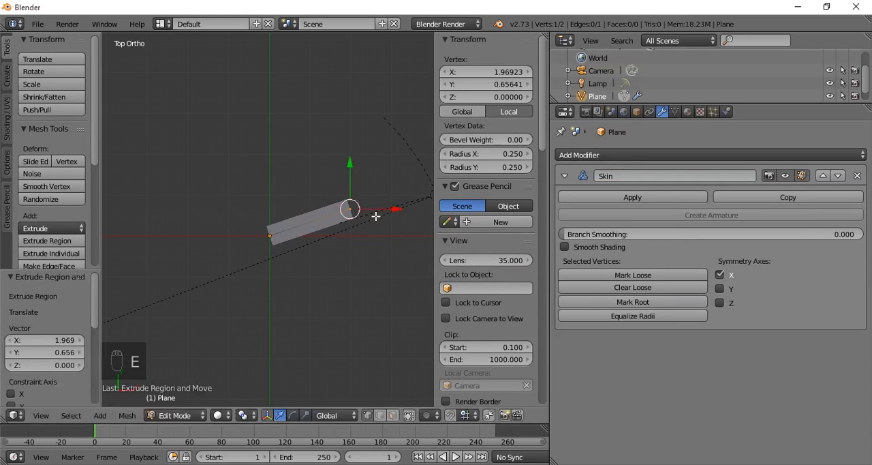
pyautogui.press('e')
pyautogui.click(124, 289)
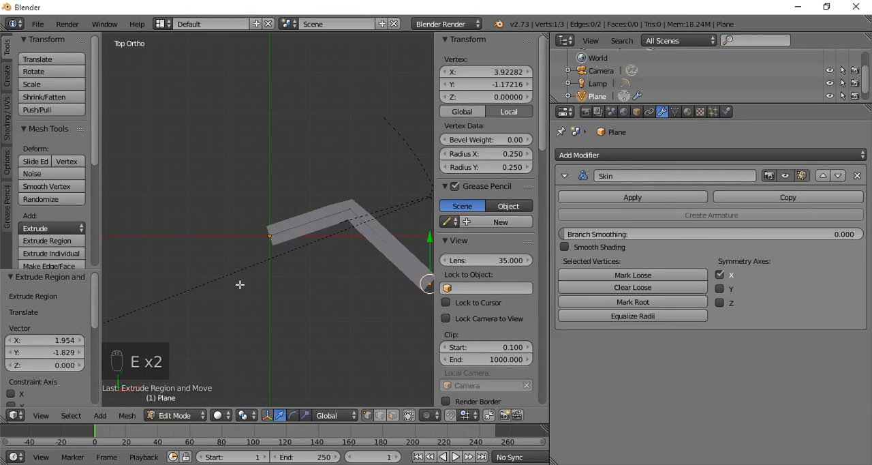
# - Select all vertices of the chain and flatten them along the Y axis with a scale of 0
pyautogui.press('KP_1')
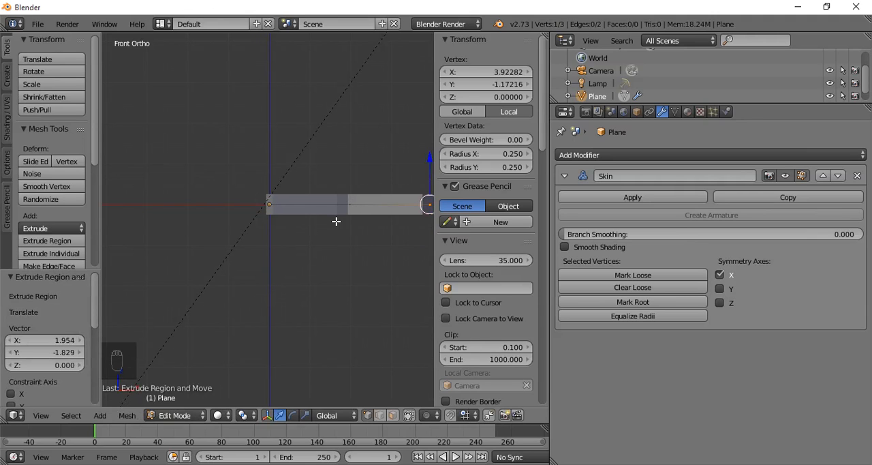
pyautogui.press('a')
pyautogui.press('a')
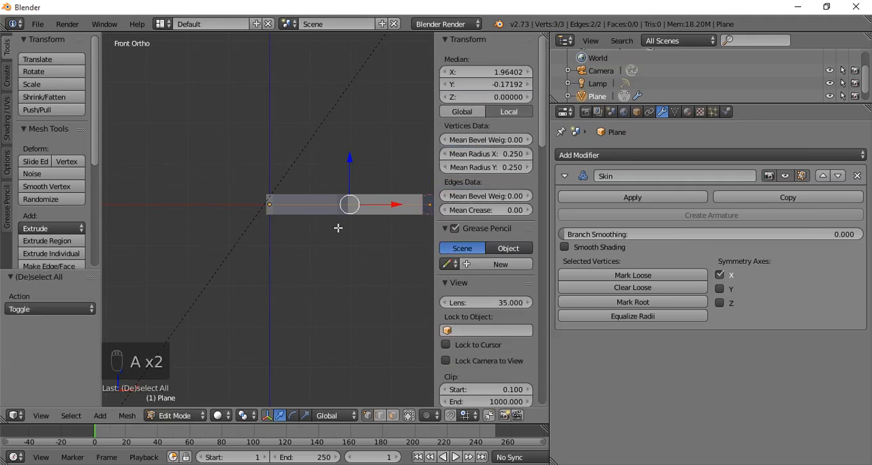
pyautogui.moveTo(338, 251); pyautogui.dragTo(285, 290, button='middle')
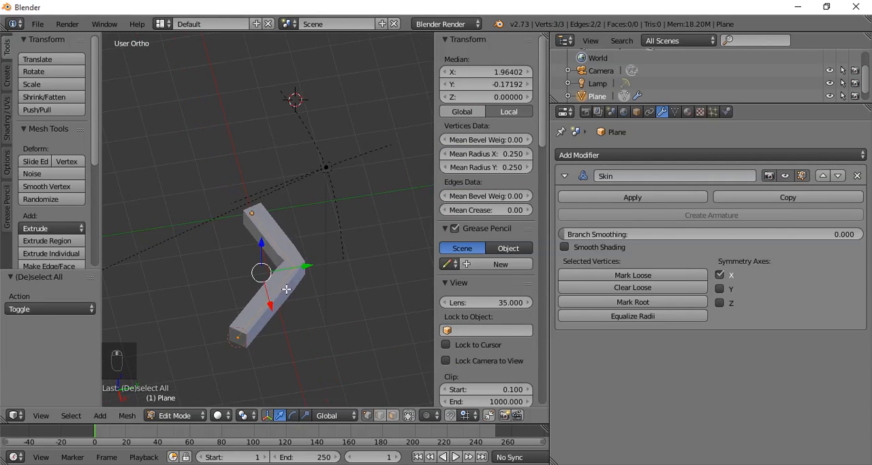
pyautogui.press('s')
pyautogui.press('y')
pyautogui.press('0')
pyautogui.press('Return')
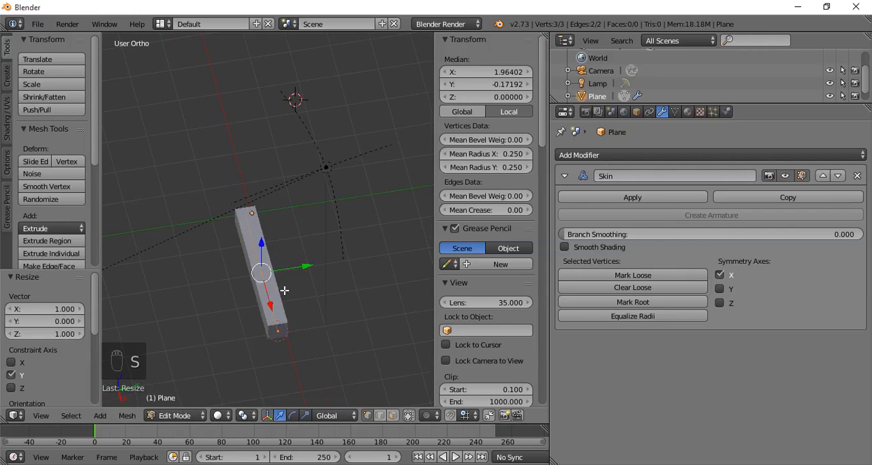
# - In the front view, raise the middle vertex about 1.485 units along Z
pyautogui.press('KP_1')
pyautogui.rightClick(349, 206)
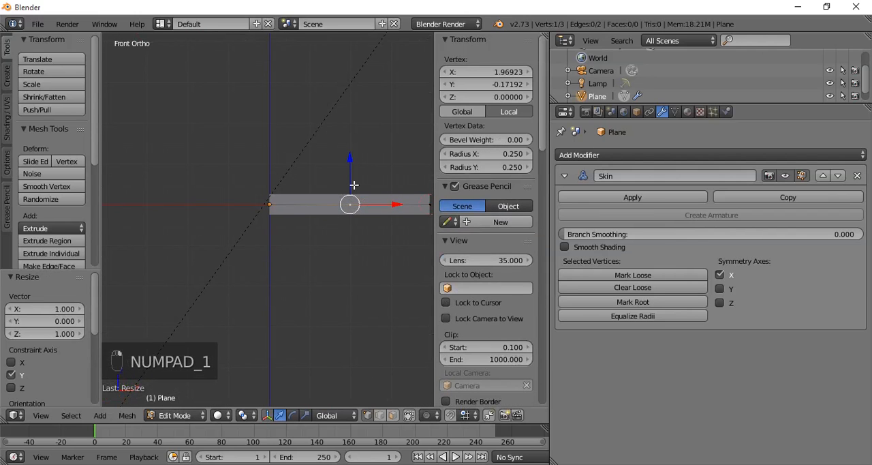
pyautogui.moveTo(354, 173); pyautogui.dragTo(354, 115)
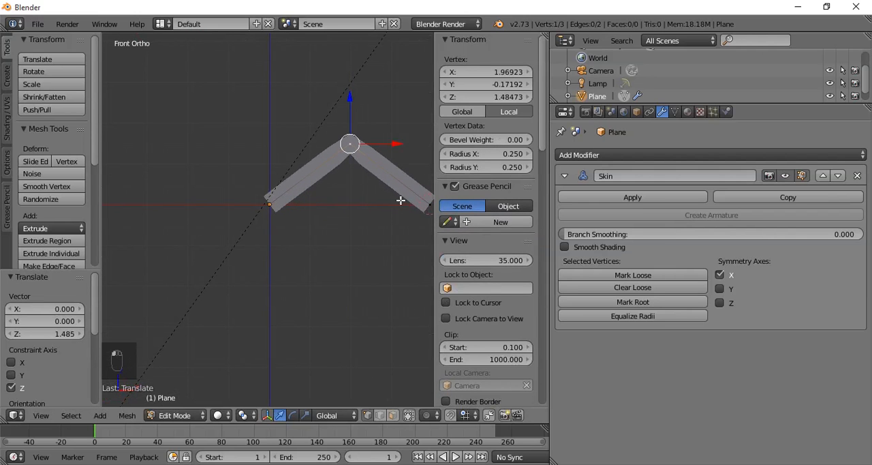
# - Move the outer end vertex about 1.63 units down along Z and about 0.56 units outward along X
pyautogui.rightClick(424, 204)
pyautogui.scroll(-1, 327, 253)
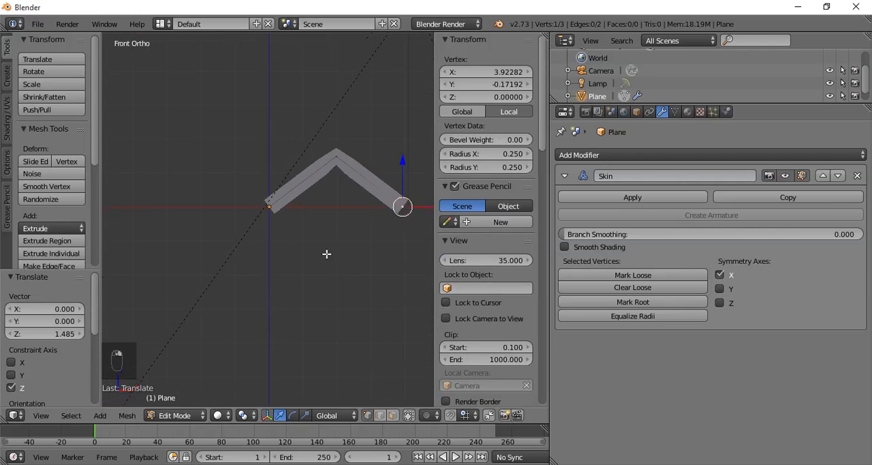
pyautogui.keyDown('shift'); pyautogui.moveTo(327, 253); pyautogui.dragTo(289, 265, button='middle'); pyautogui.keyUp('shift')
pyautogui.moveTo(367, 182); pyautogui.dragTo(376, 233)
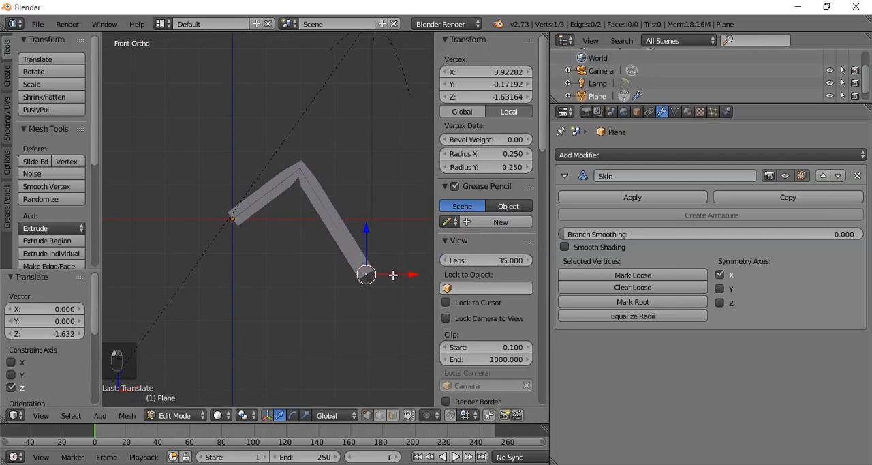
pyautogui.moveTo(405, 273); pyautogui.dragTo(423, 275)
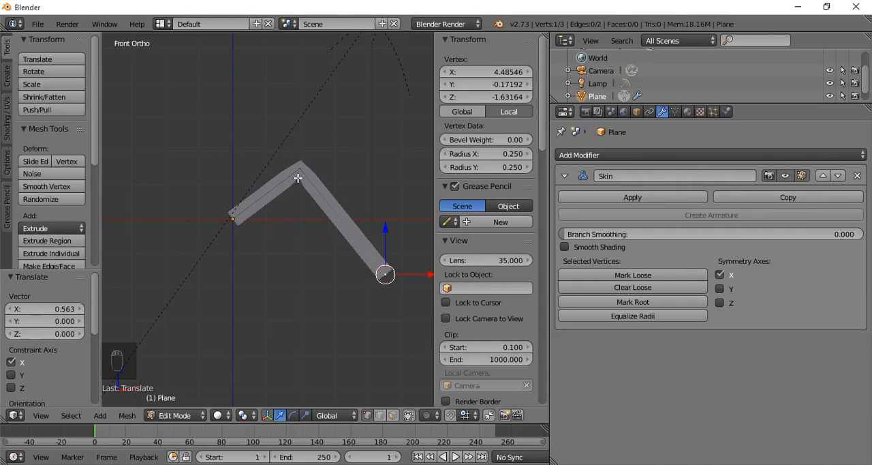
# - Select all three vertices and shrink their skin radius with Skin Resize to a factor of about 0.636
pyautogui.rightClick(246, 212)
pyautogui.keyDown('shift'); pyautogui.rightClick(298, 171); pyautogui.keyUp('shift')
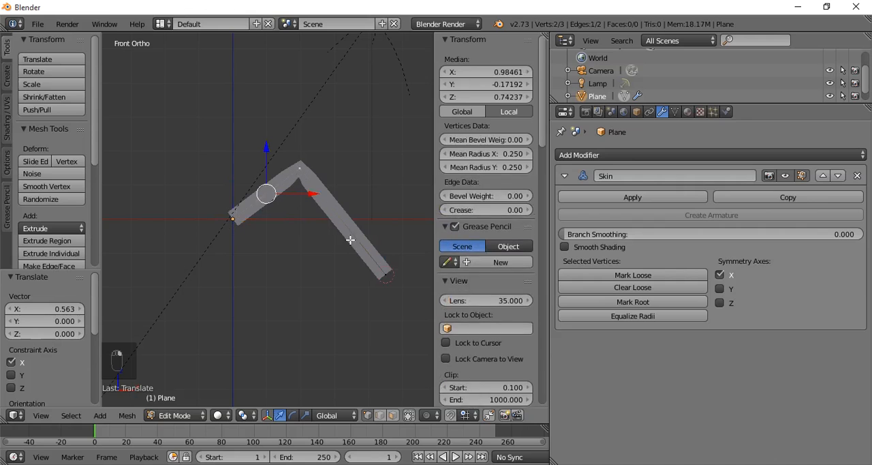
pyautogui.keyDown('shift'); pyautogui.rightClick(385, 275); pyautogui.keyUp('shift')
pyautogui.hotkey('ctrl', 'a')
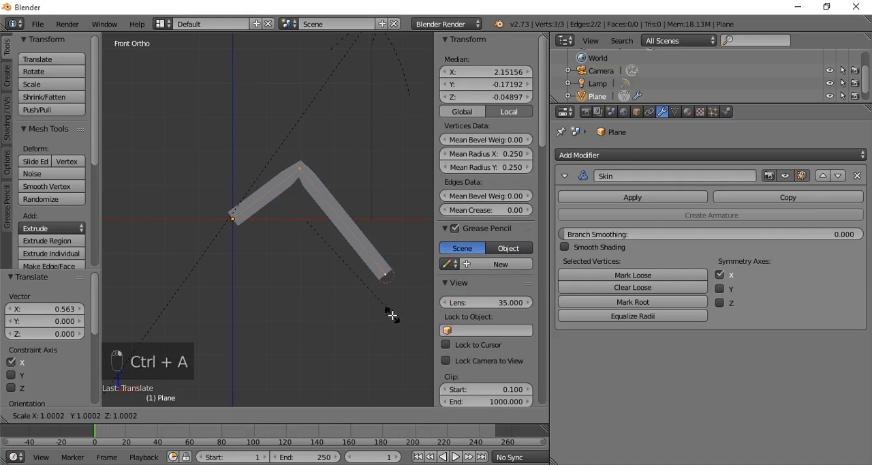
pyautogui.click(354, 269)
# - Taper the leg with Skin Resize, scaling the middle vertex by about 0.892 and the outer end vertex by about 0.311
pyautogui.rightClick(301, 169)
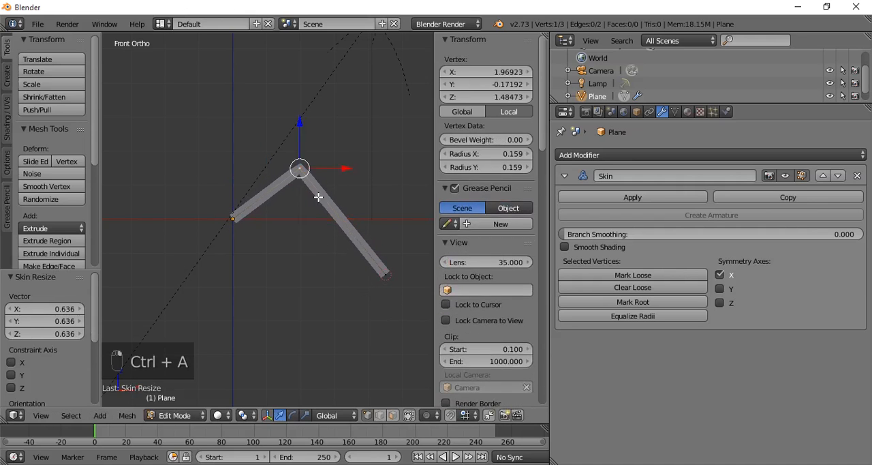
pyautogui.hotkey('ctrl', 'a')
pyautogui.click(350, 292)
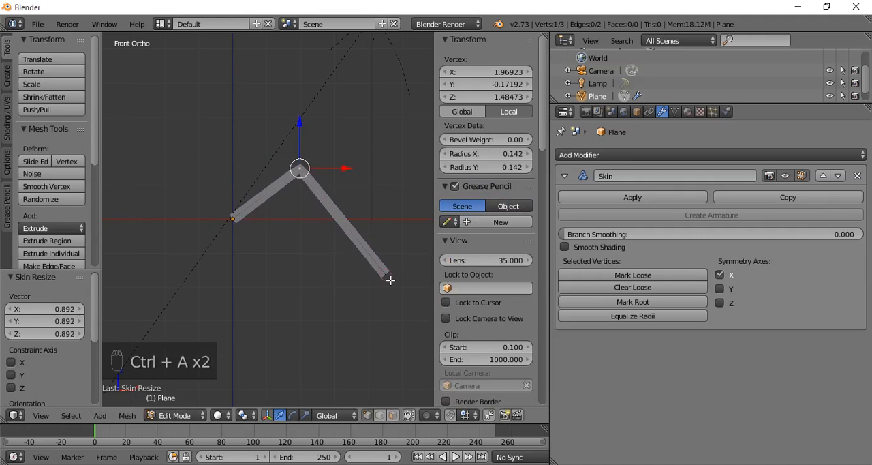
pyautogui.rightClick(385, 275)
pyautogui.hotkey('ctrl', 'a')
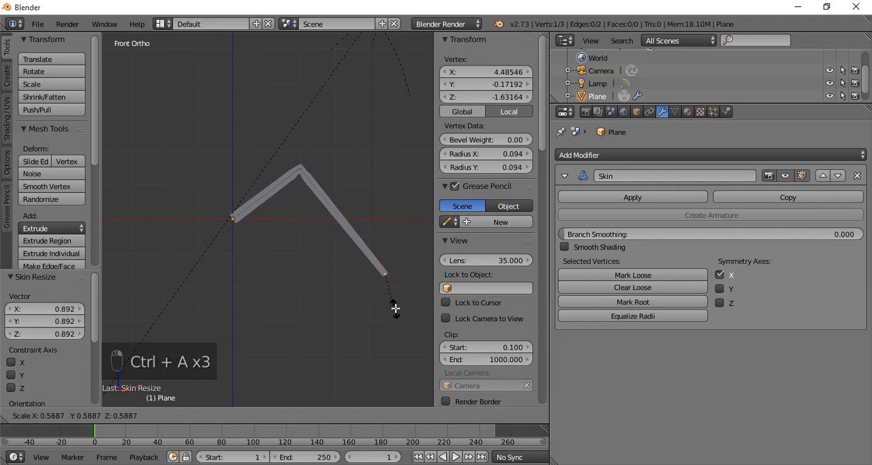
pyautogui.click(392, 294)
pyautogui.moveTo(391, 294); pyautogui.dragTo(321, 321, button='middle')
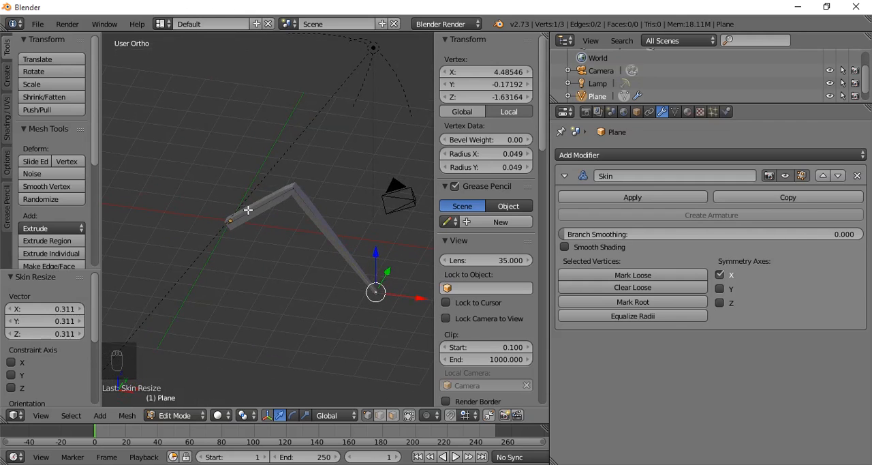
pyautogui.moveTo(303, 230); pyautogui.dragTo(288, 311, button='middle')
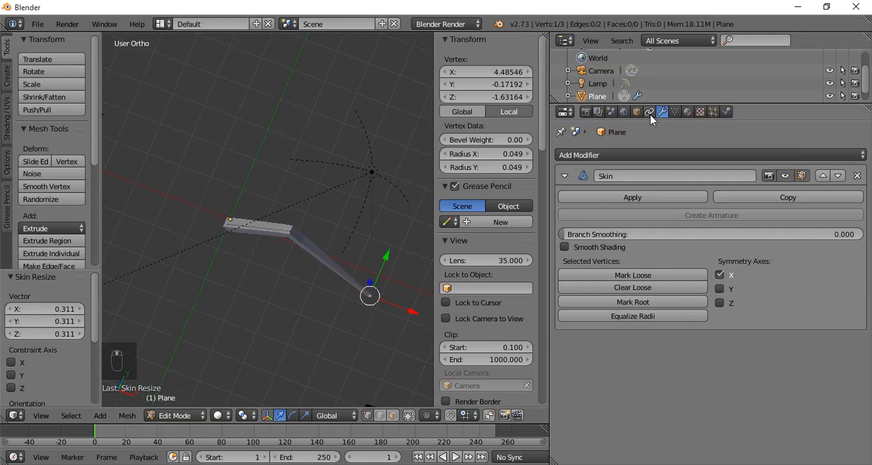
# - Add a Subdivision Surface modifier below the Skin modifier on the plane
pyautogui.click(637, 157)
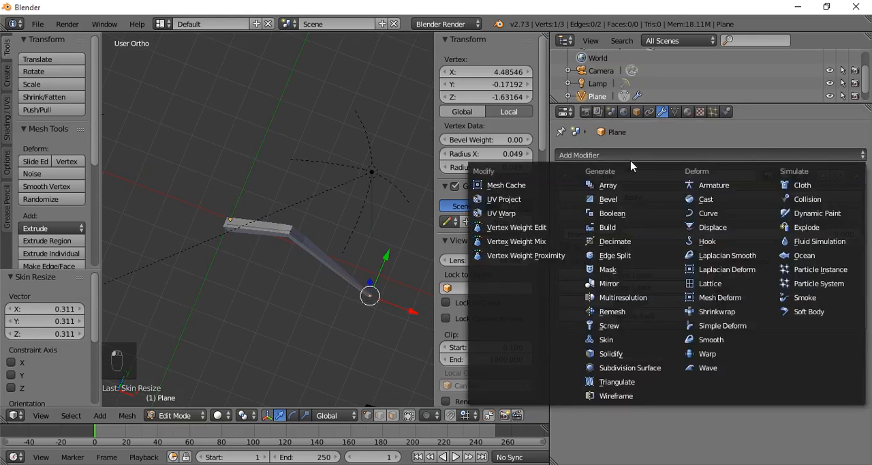
pyautogui.click(628, 369)
pyautogui.moveTo(402, 337); pyautogui.dragTo(279, 253, button='middle')
pyautogui.scroll(4, 284, 248)
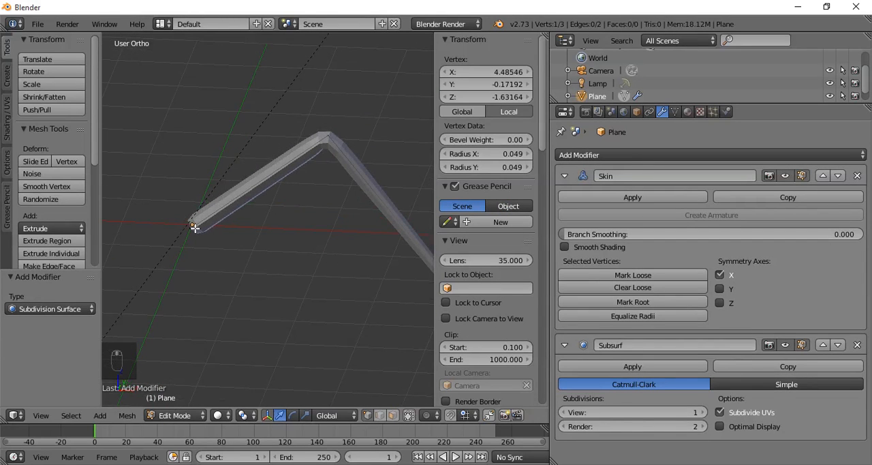
# - Select the whole leg and, in the top view, move it about 2.57 units in X and 3.13 units in Y
pyautogui.press('a')
pyautogui.press('a')
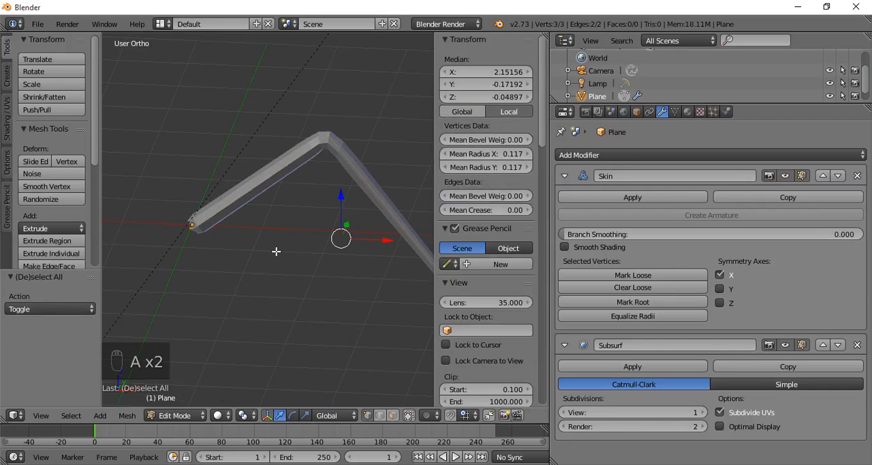
pyautogui.press('KP_7')
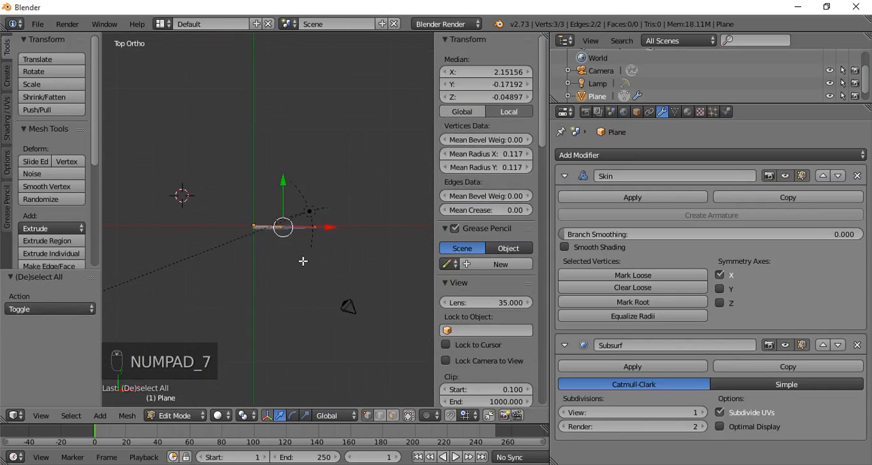
pyautogui.press('g')
pyautogui.click(339, 216)
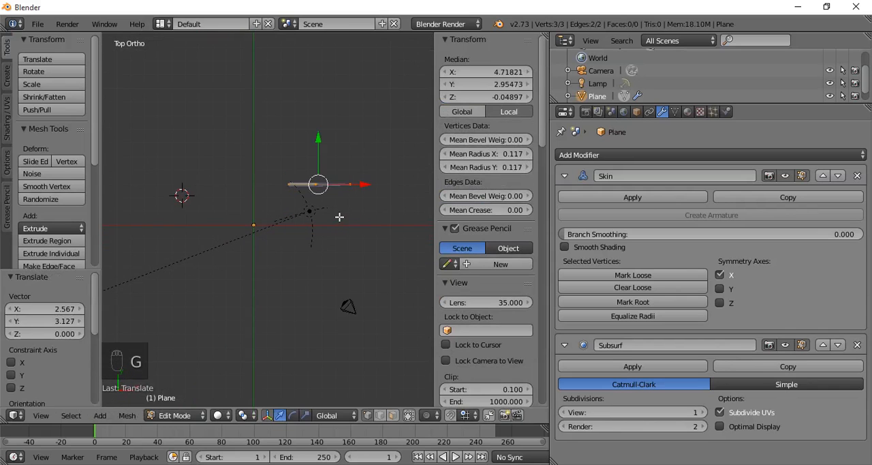
# - Duplicate the leg three times toward negative Y to form a row spaced about 2.6 units apart
pyautogui.hotkey('shift', 'd')
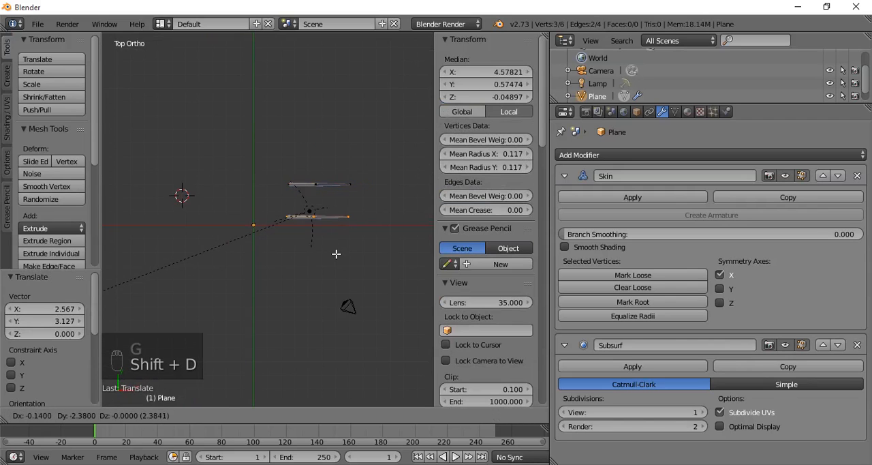
pyautogui.click(337, 254)
pyautogui.hotkey('shift', 'd')
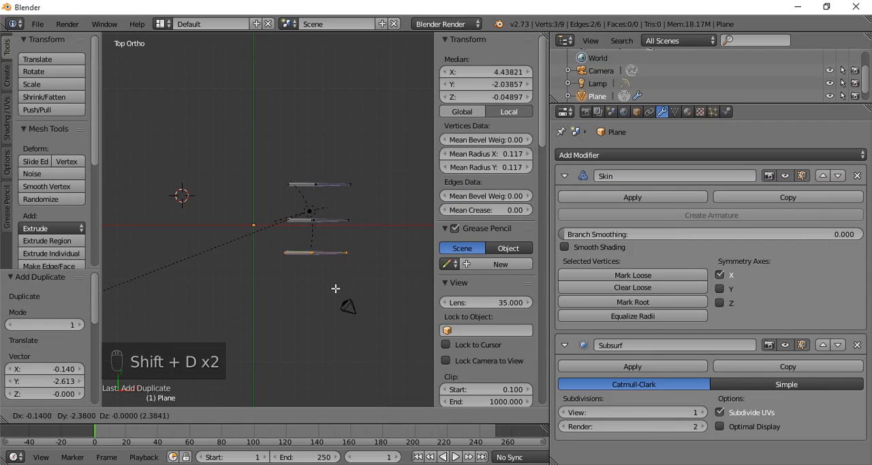
pyautogui.click(343, 292)
pyautogui.hotkey('shift', 'd')
pyautogui.click(339, 325)
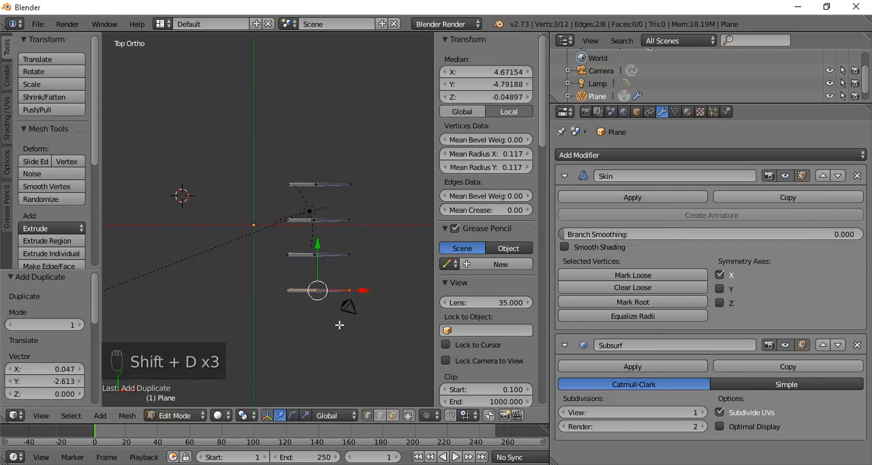
# - Duplicate the last leg in place, rotate the copy 180 degrees and move it about -8.12 units along X to the opposite side
pyautogui.hotkey('shift', 'd')
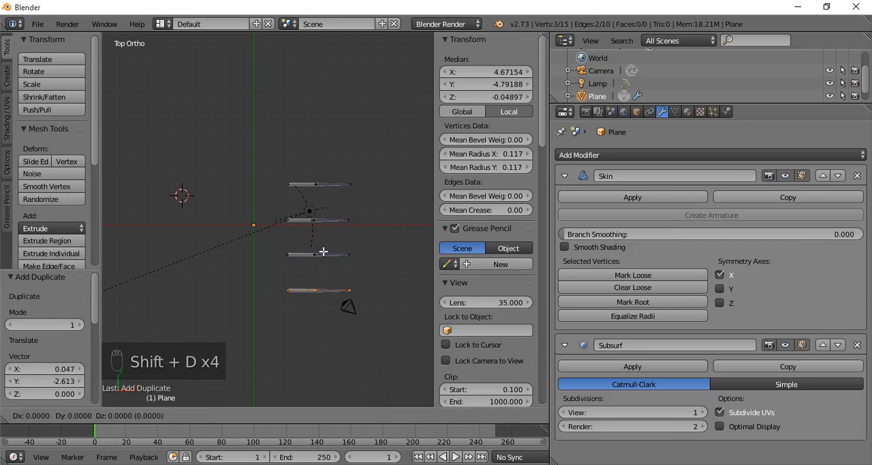
pyautogui.rightClick(322, 250)
pyautogui.write('r')
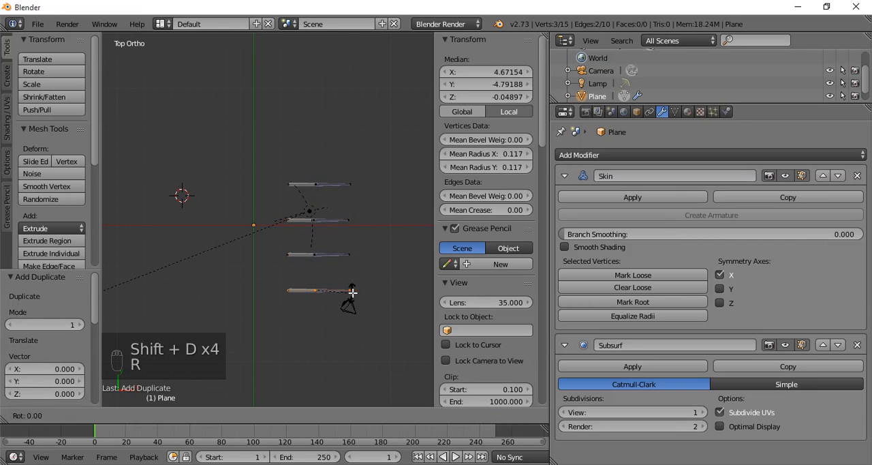
pyautogui.write('180')
pyautogui.click(353, 291)
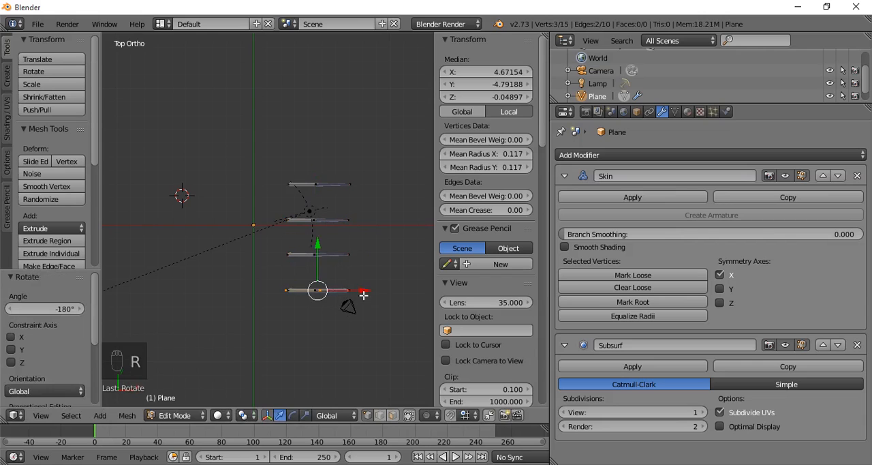
pyautogui.moveTo(367, 293); pyautogui.dragTo(257, 288)
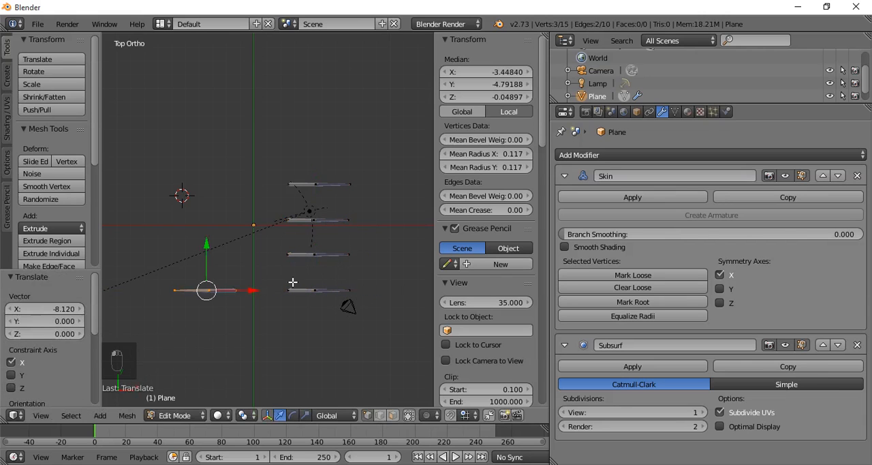
# - Duplicate the rotated leg three times toward positive Y, about 2.6 units apart, to complete the opposite row of four
pyautogui.hotkey('shift', 'd')
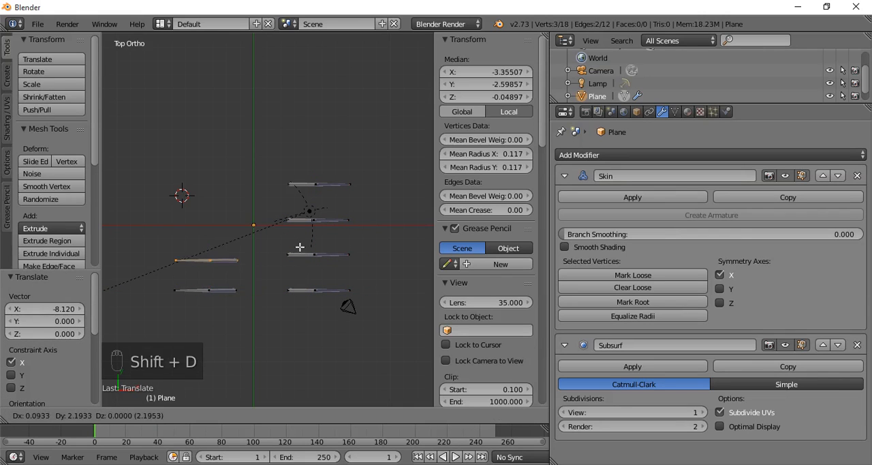
pyautogui.click(299, 247)
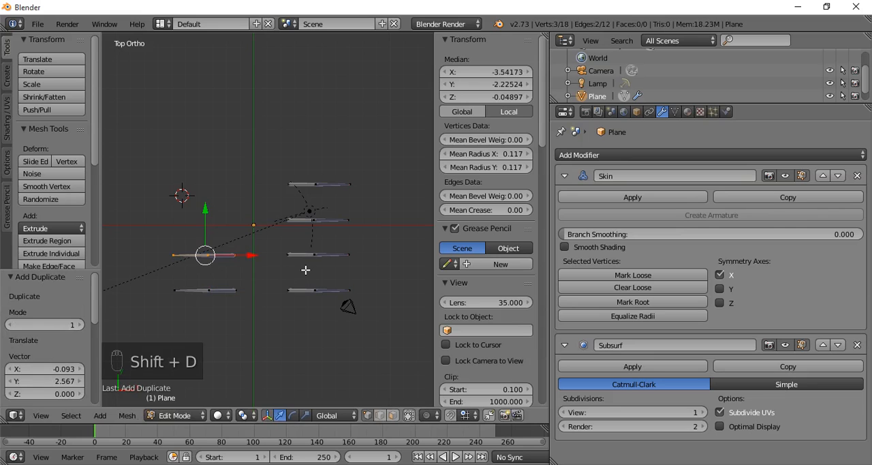
pyautogui.hotkey('shift', 'd')
pyautogui.click(307, 235)
pyautogui.hotkey('shift', 'd')
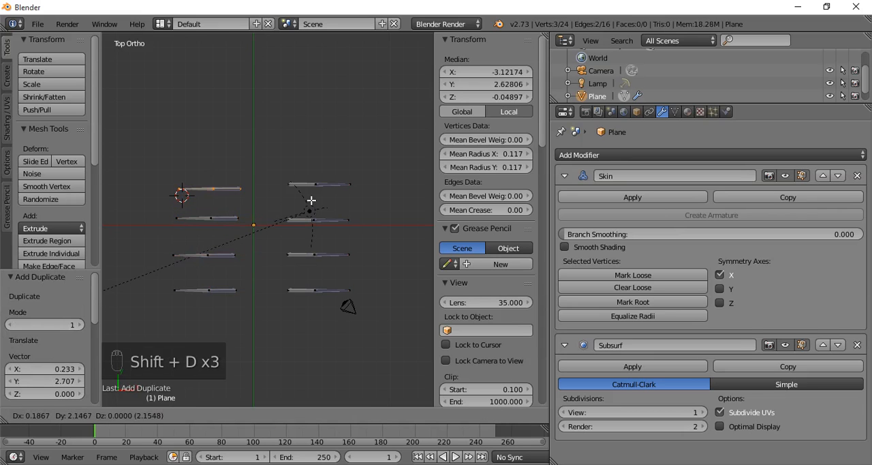
pyautogui.click(308, 204)
pyautogui.moveTo(302, 263); pyautogui.dragTo(272, 208, button='middle')
pyautogui.scroll(3, 274, 206)
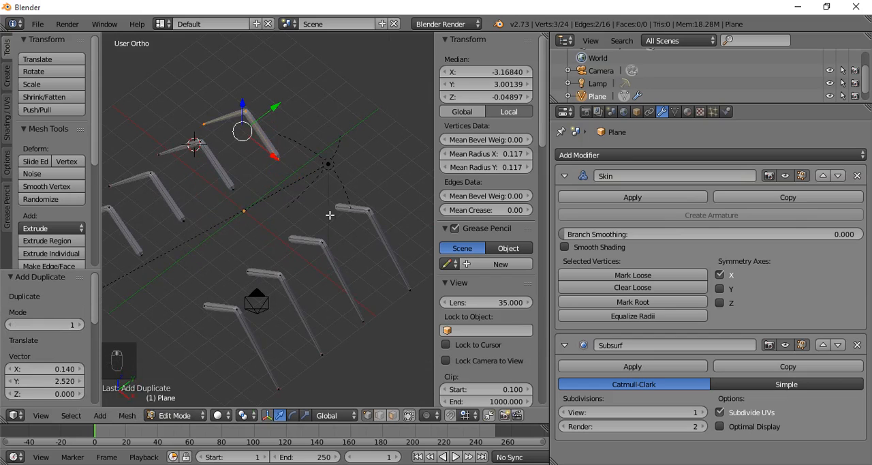
# - In the top view, rotate the two end legs at positive Y about 16 degrees in opposite directions so they splay outward
pyautogui.press('KP_7')
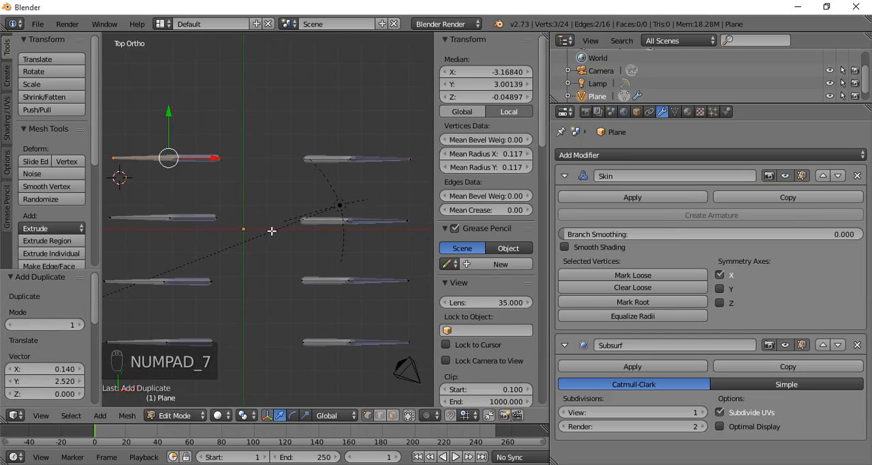
pyautogui.press('r')
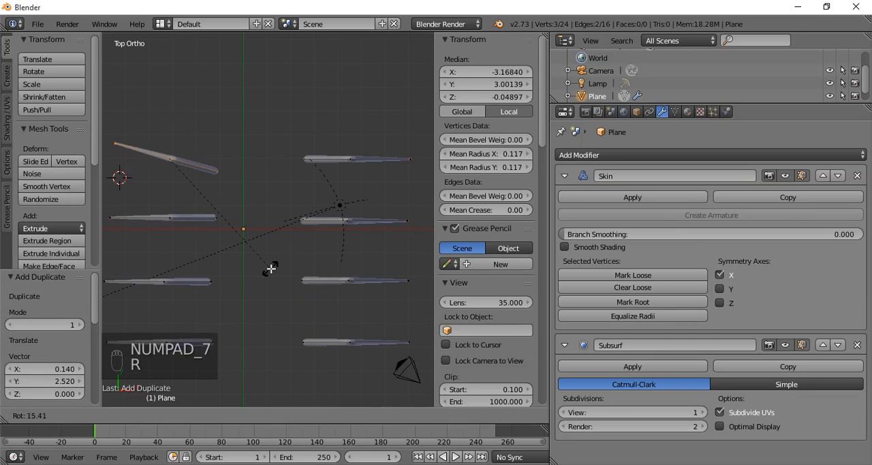
pyautogui.click(271, 266)
pyautogui.press('a')
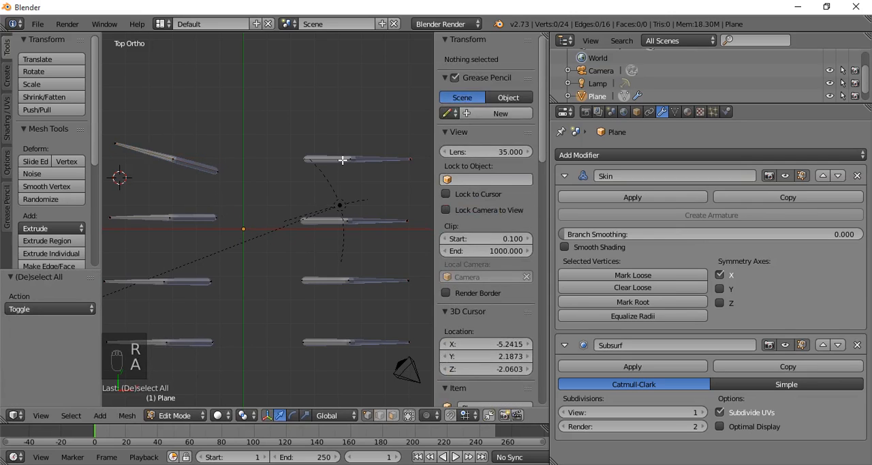
pyautogui.press('l')
pyautogui.press('r')
pyautogui.click(370, 190)
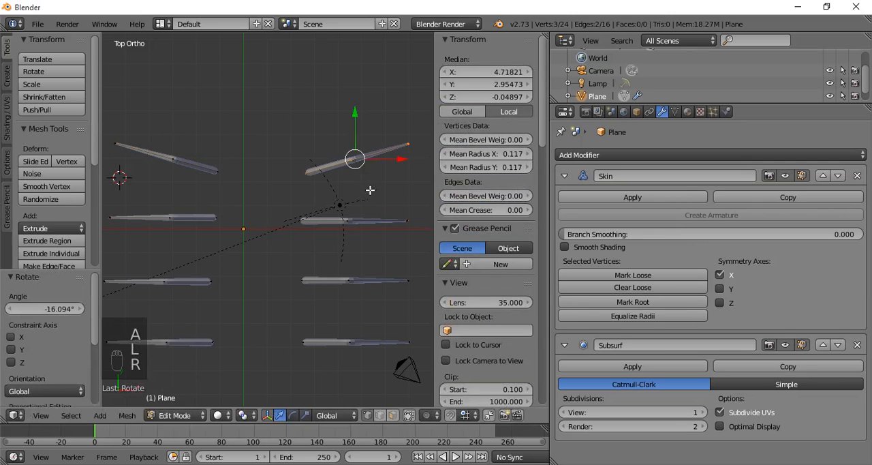
# - Select the end leg at negative Y on the positive X side, rotate it about 19.3 degrees and shift it inward
pyautogui.press('a')
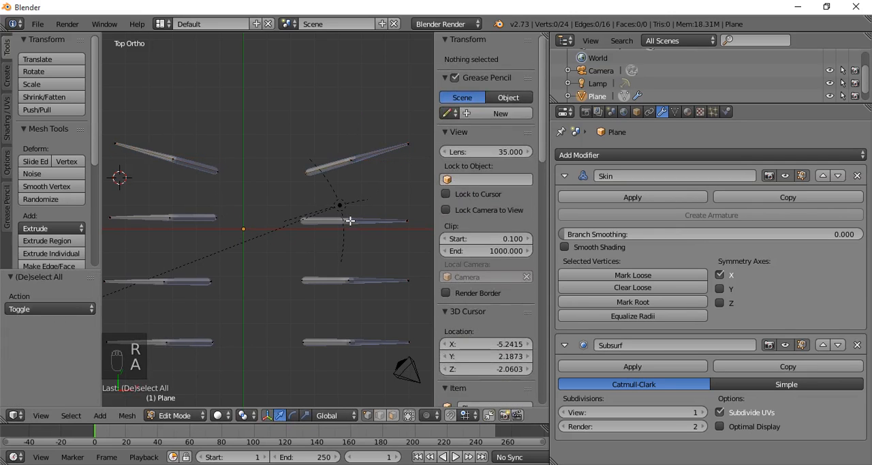
pyautogui.press('l')
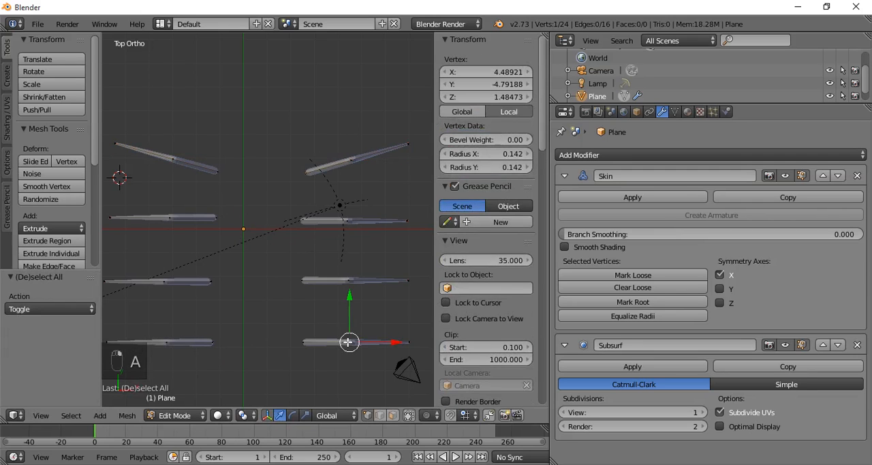
pyautogui.press('r')
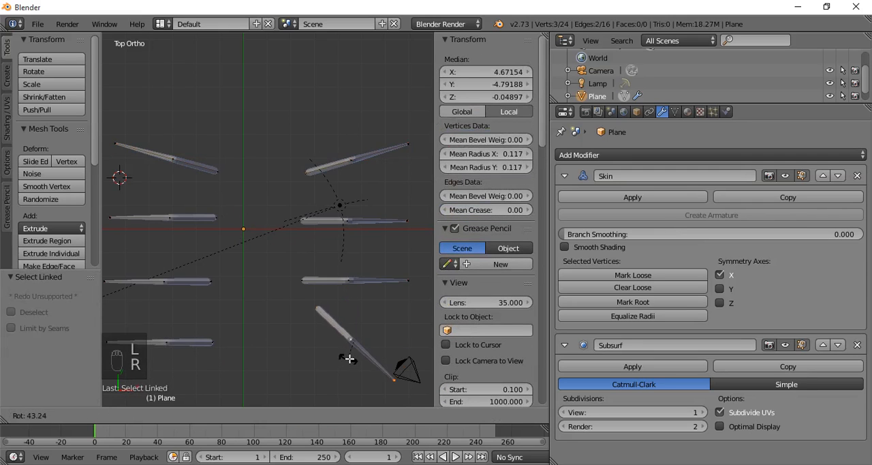
pyautogui.click(355, 355)
pyautogui.press('g')
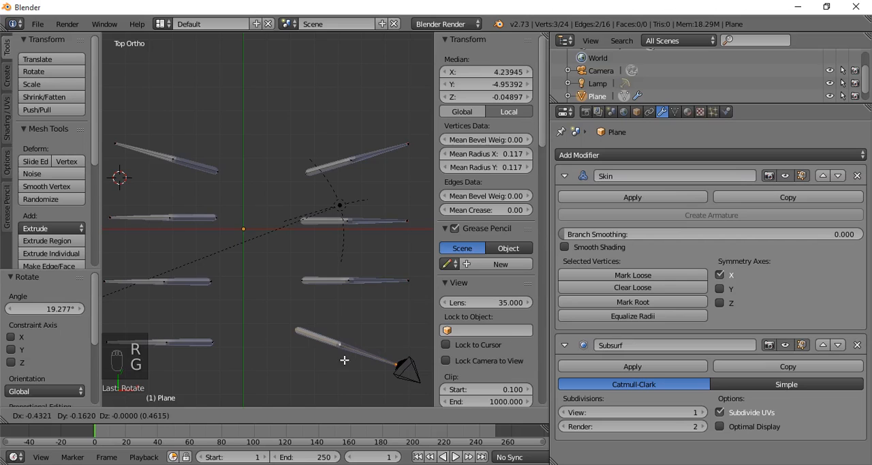
pyautogui.click(337, 355)
# - Move the opposite negative-Y end leg inward, rotate it about -14.6 degrees and shift it -0.297 in X and -0.054 in Y
pyautogui.press('a')
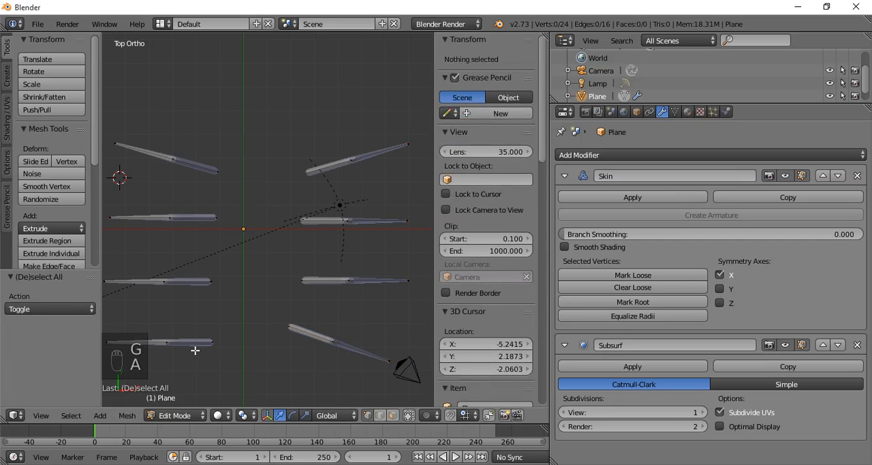
pyautogui.press('l')
pyautogui.press('g')
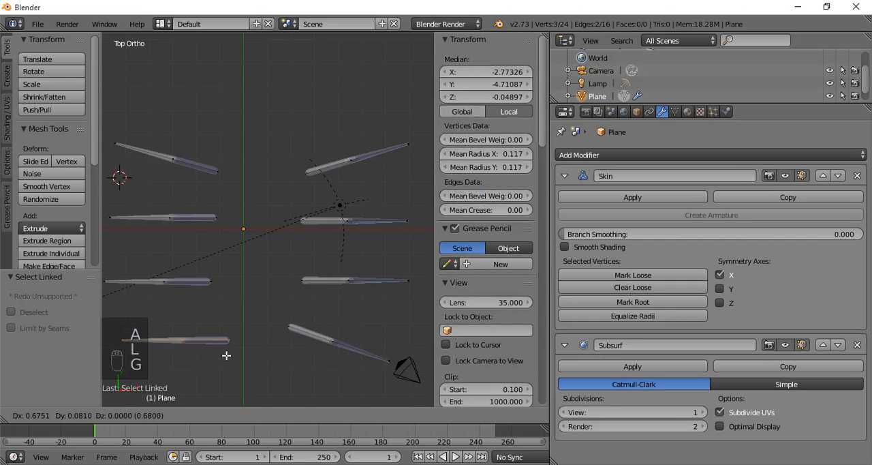
pyautogui.click(227, 357)
pyautogui.press('r')
pyautogui.click(267, 352)
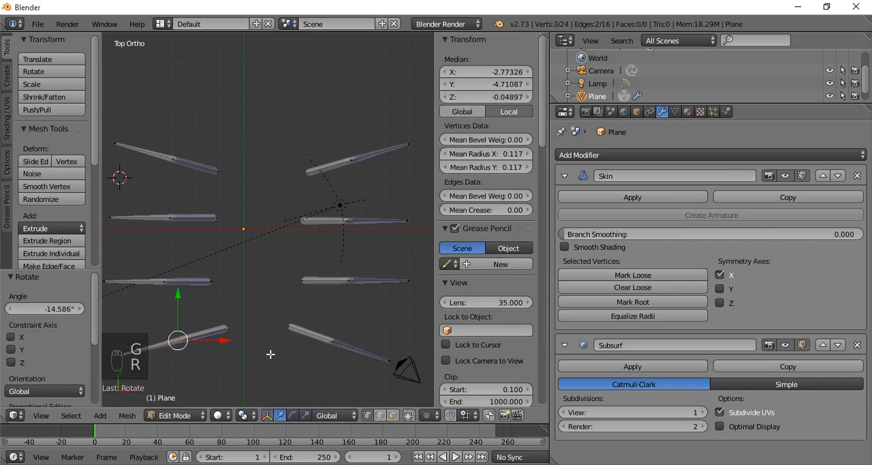
pyautogui.press('g')
pyautogui.click(265, 356)
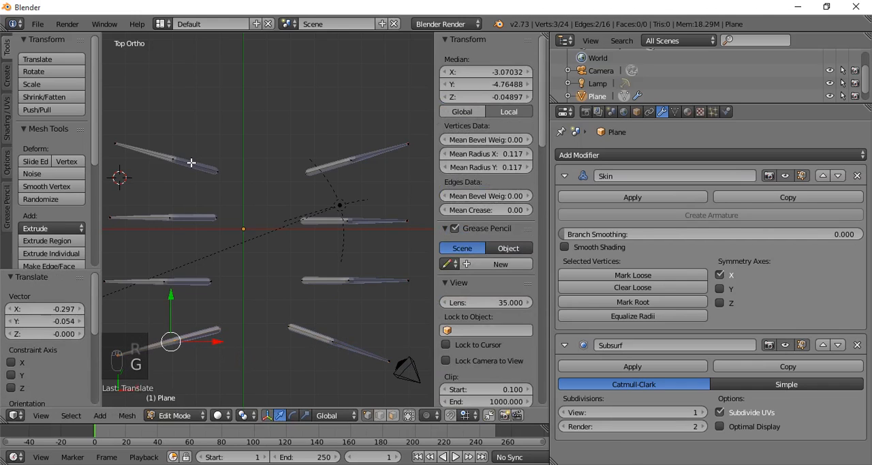
pyautogui.press('l')
pyautogui.press('g')
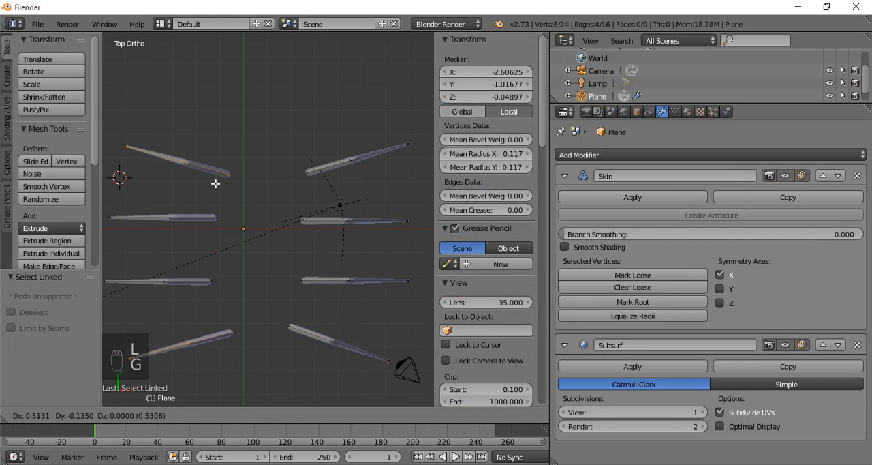
pyautogui.rightClick(211, 182)
# - Move the positive-Y end legs inward: the negative-X one about 0.4 in X and -0.19 in Y, the other -0.999 and -0.081
pyautogui.press('a')
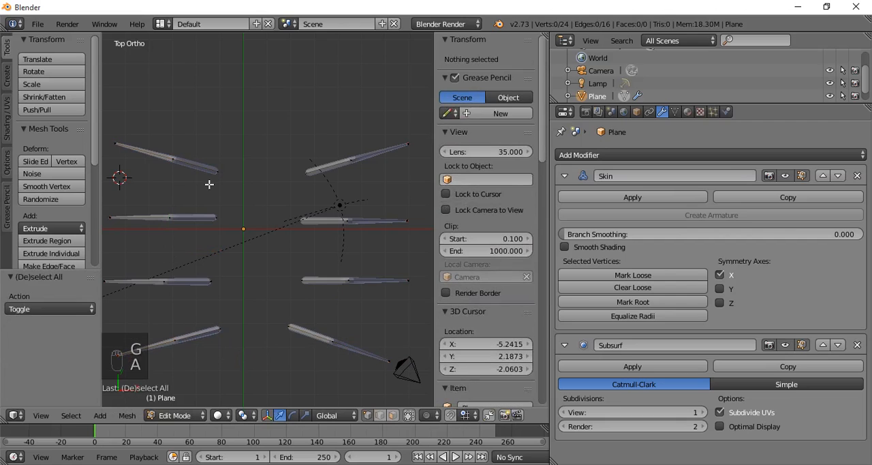
pyautogui.press('l')
pyautogui.press('g')
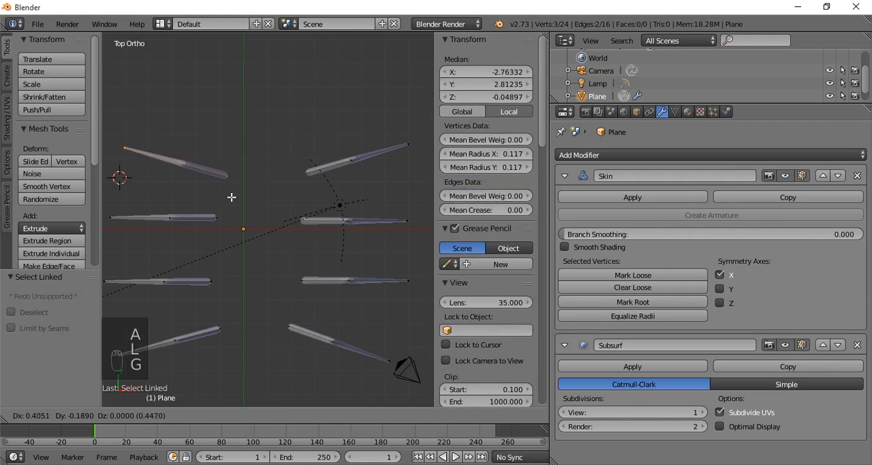
pyautogui.click(229, 196)
pyautogui.press('a')
pyautogui.press('l')
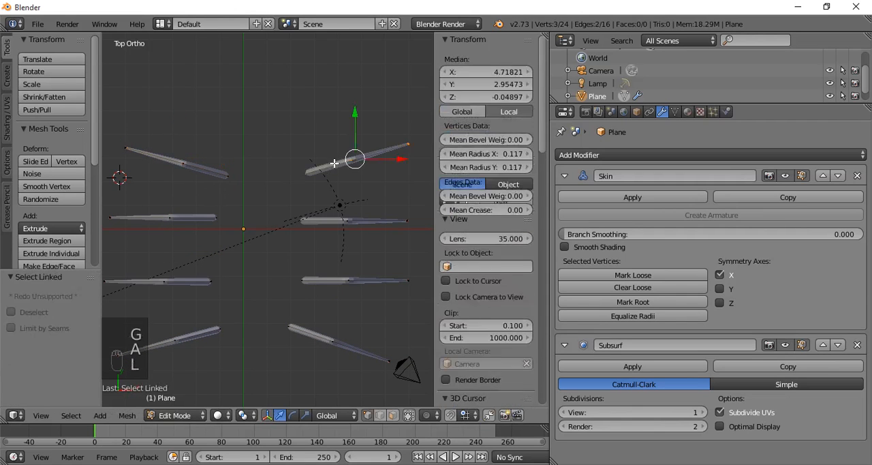
pyautogui.press('g')
pyautogui.click(323, 187)
# - Select the inner end vertices of all eight legs and raise them 0.421 units along Z
pyautogui.moveTo(323, 187); pyautogui.dragTo(313, 154, button='middle')
pyautogui.rightClick(221, 250)
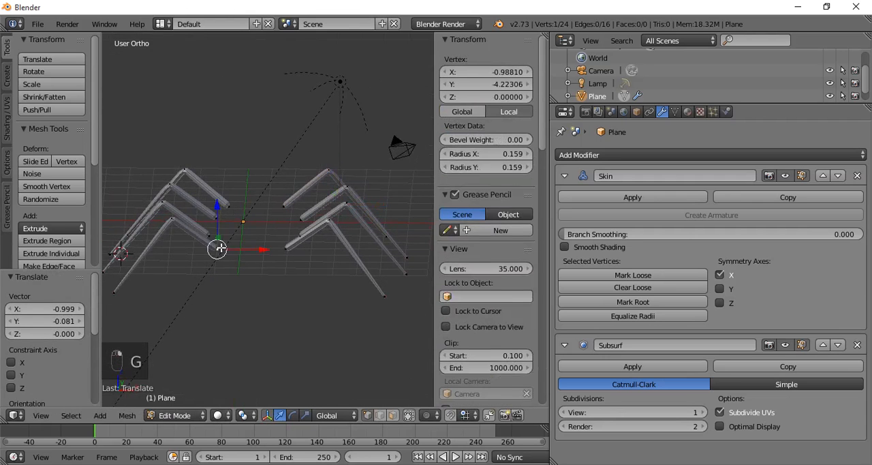
pyautogui.keyDown('shift'); pyautogui.rightClick(212, 238); pyautogui.keyUp('shift')
pyautogui.keyDown('shift'); pyautogui.rightClick(225, 218); pyautogui.keyUp('shift')
pyautogui.keyDown('shift'); pyautogui.rightClick(228, 208); pyautogui.keyUp('shift')
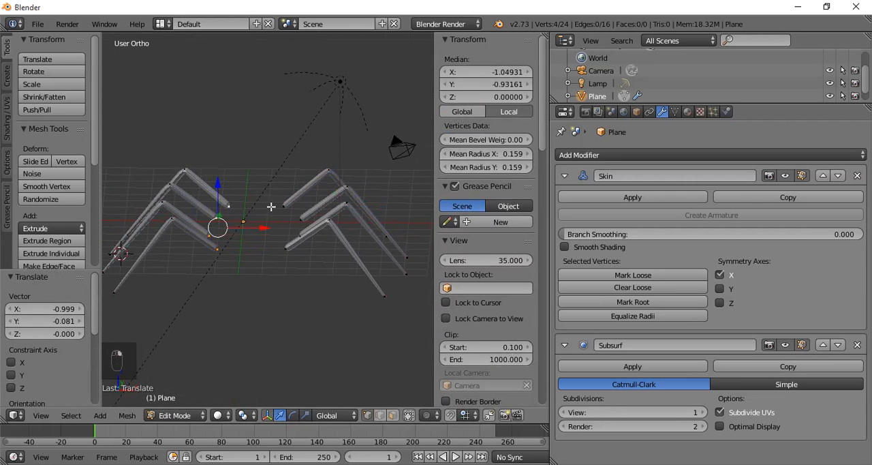
pyautogui.keyDown('shift'); pyautogui.rightClick(282, 206); pyautogui.keyUp('shift')
pyautogui.keyDown('shift'); pyautogui.rightClick(301, 216); pyautogui.keyUp('shift')
pyautogui.moveTo(299, 250); pyautogui.dragTo(252, 238, button='middle')
pyautogui.keyDown('shift'); pyautogui.rightClick(314, 239); pyautogui.keyUp('shift')
pyautogui.keyDown('shift'); pyautogui.rightClick(310, 261); pyautogui.keyUp('shift')
pyautogui.moveTo(250, 191); pyautogui.dragTo(252, 176)
pyautogui.moveTo(252, 176); pyautogui.dragTo(233, 247, button='middle')
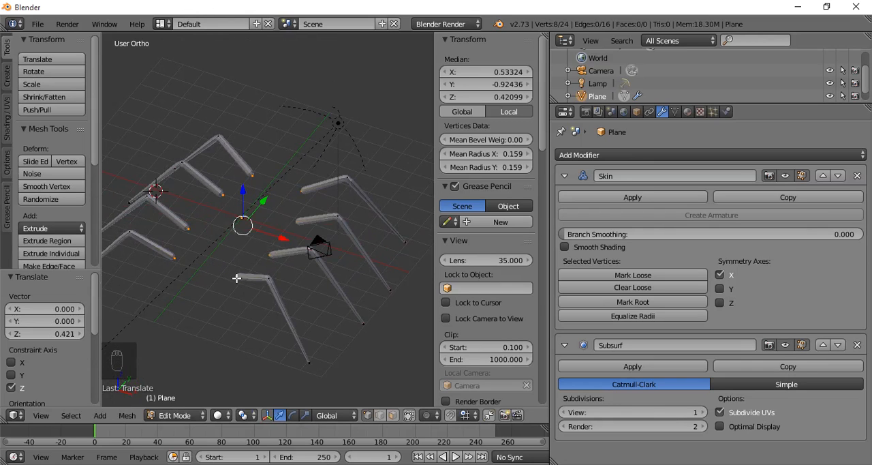
pyautogui.rightClick(237, 277)
pyautogui.hotkey('shift', 'd')
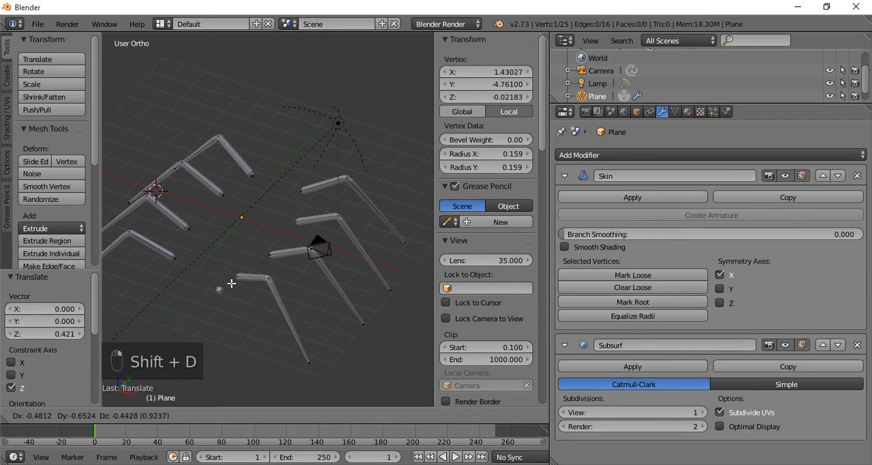
pyautogui.click(224, 292)
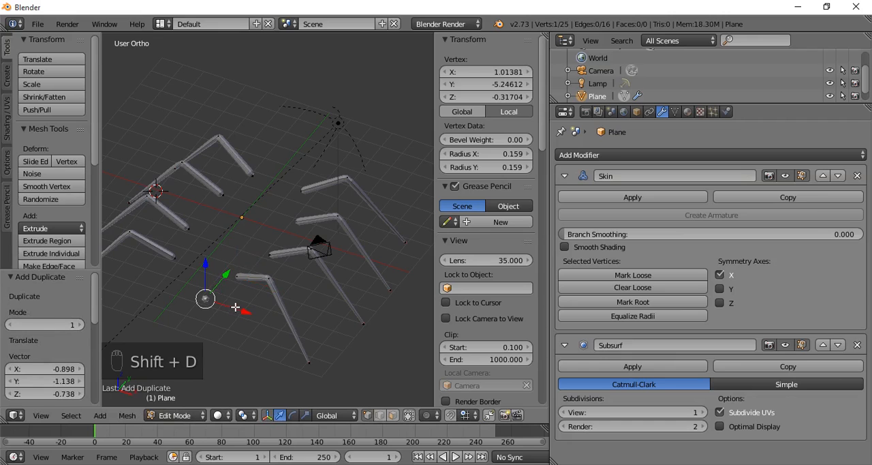
pyautogui.press('KP_7')
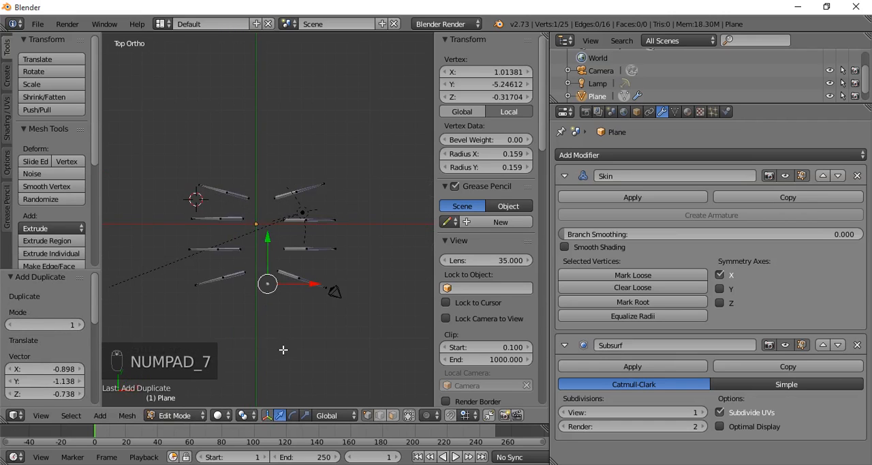
pyautogui.press('e')
pyautogui.click(300, 358)
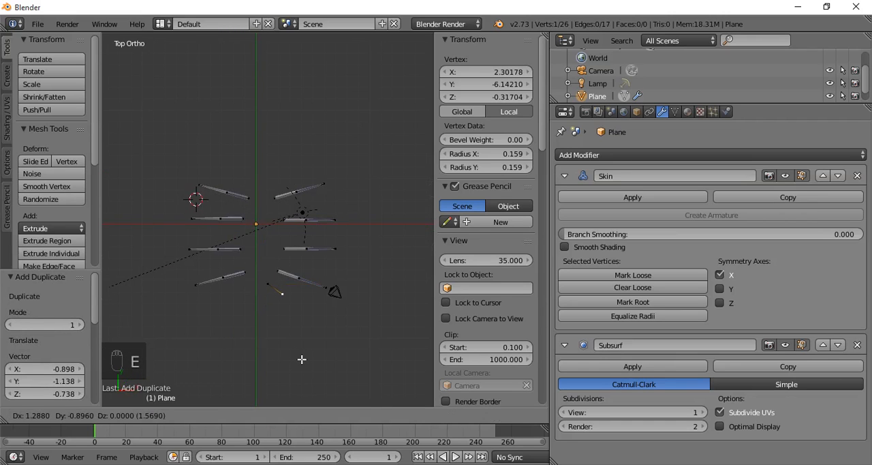
pyautogui.press('e')
pyautogui.click(302, 375)
pyautogui.moveTo(302, 376); pyautogui.dragTo(301, 272, button='middle')
pyautogui.scroll(4, 297, 233)
pyautogui.press('Tab')
pyautogui.press('Tab')
pyautogui.press('Tab')
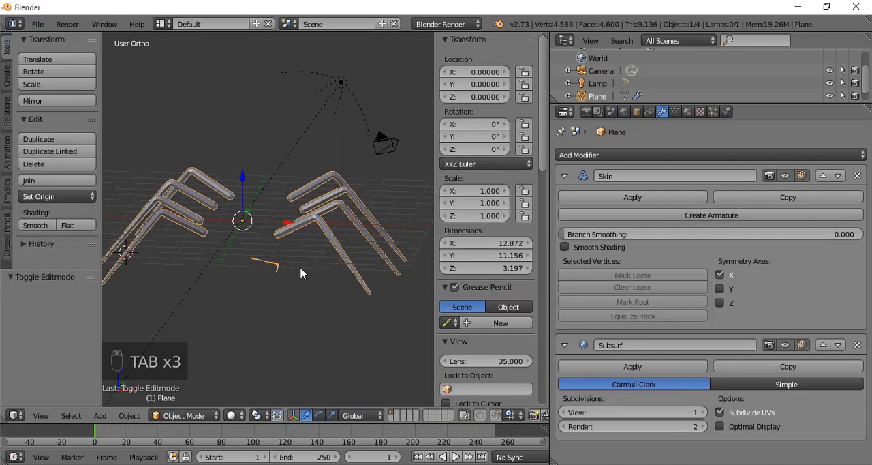
pyautogui.press('Tab')
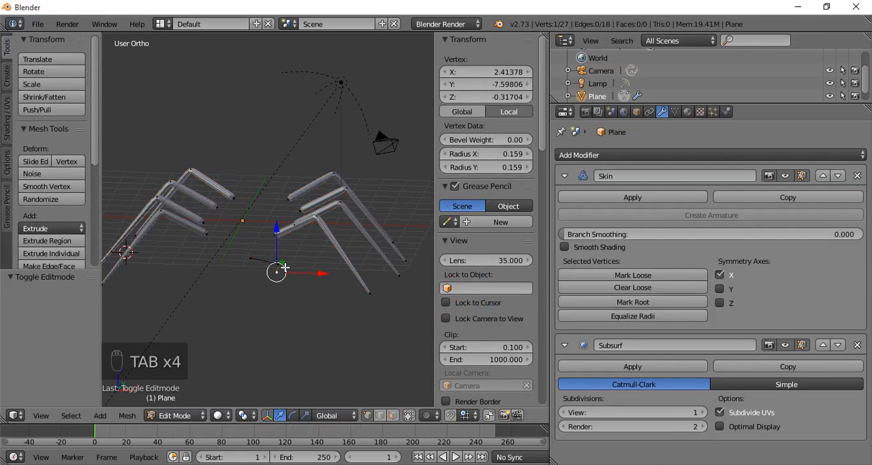
pyautogui.press('l')
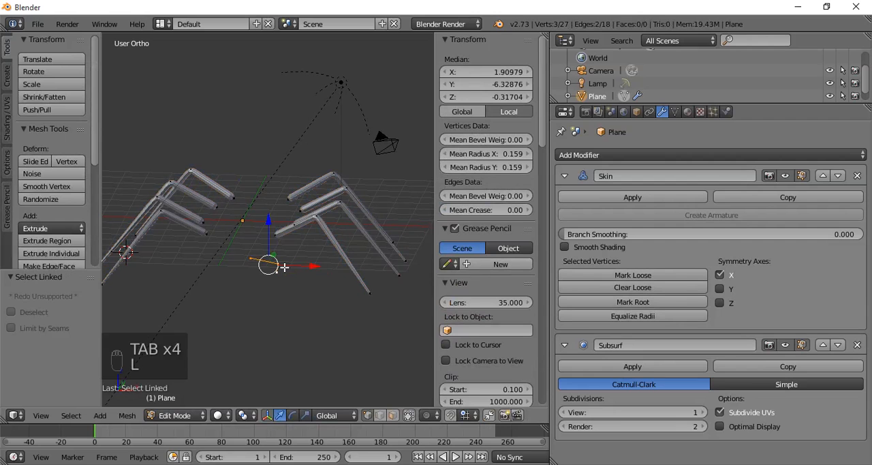
pyautogui.press('Delete')
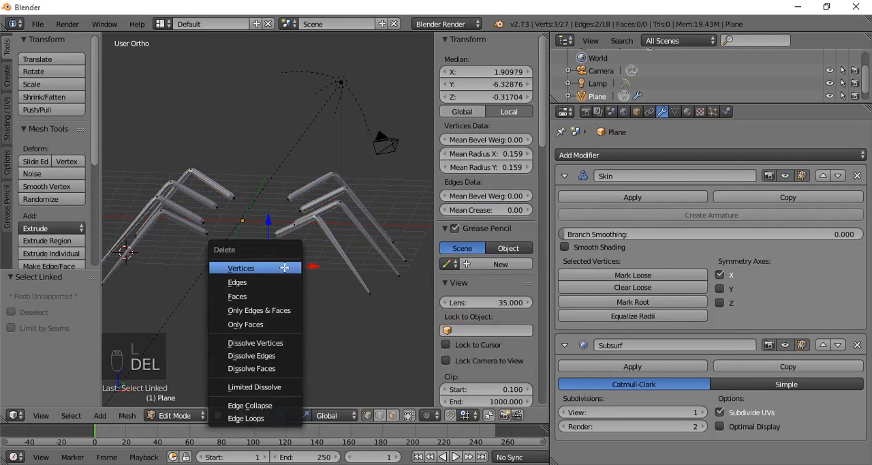
pyautogui.click(284, 265)
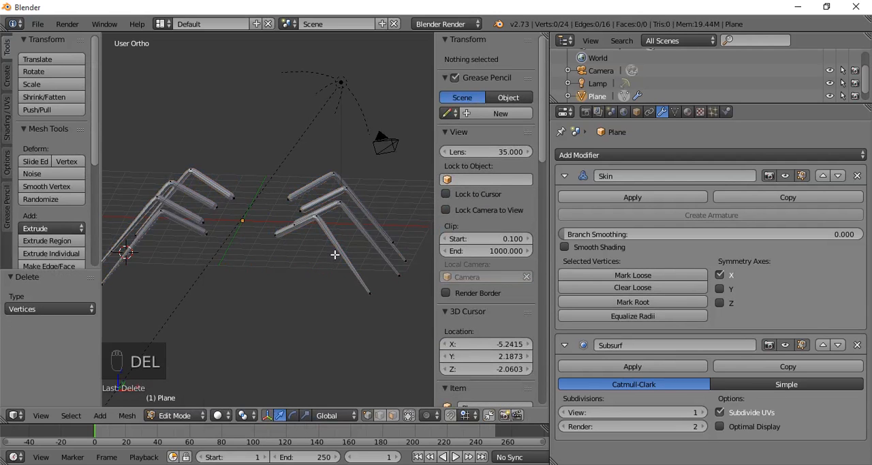
# - Duplicate the negative-Y end leg on the positive X side, offset the copy by -1.409, -0.477, -1.206, and flatten it to zero along Z
pyautogui.press('l')
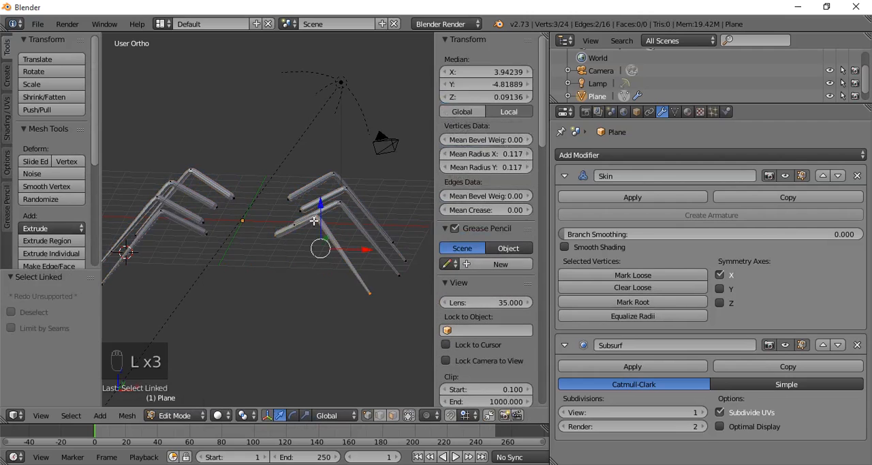
pyautogui.hotkey('shift', 'd')
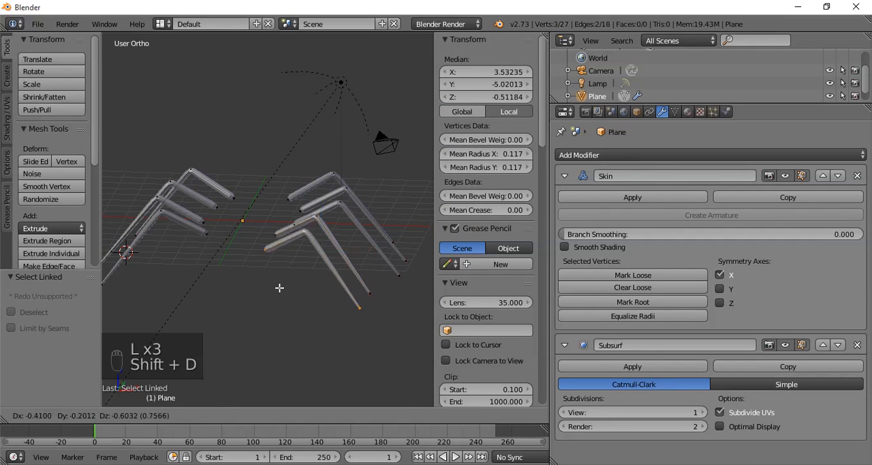
pyautogui.click(273, 292)
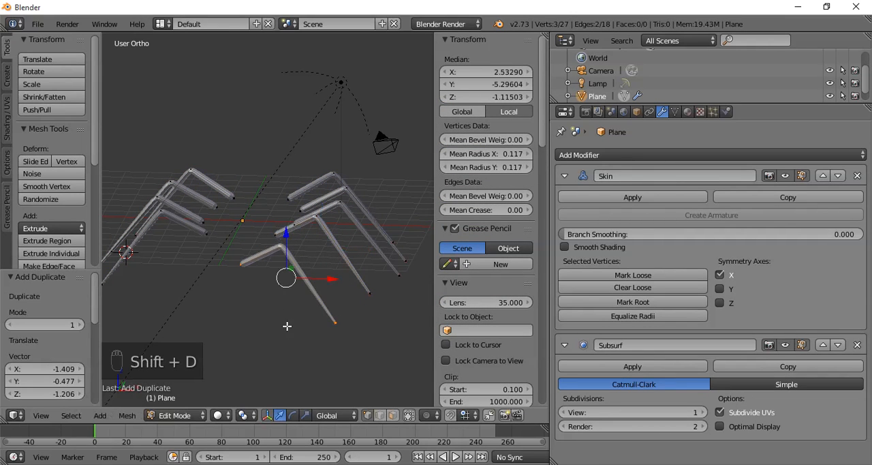
pyautogui.moveTo(286, 326); pyautogui.dragTo(291, 340, button='middle')
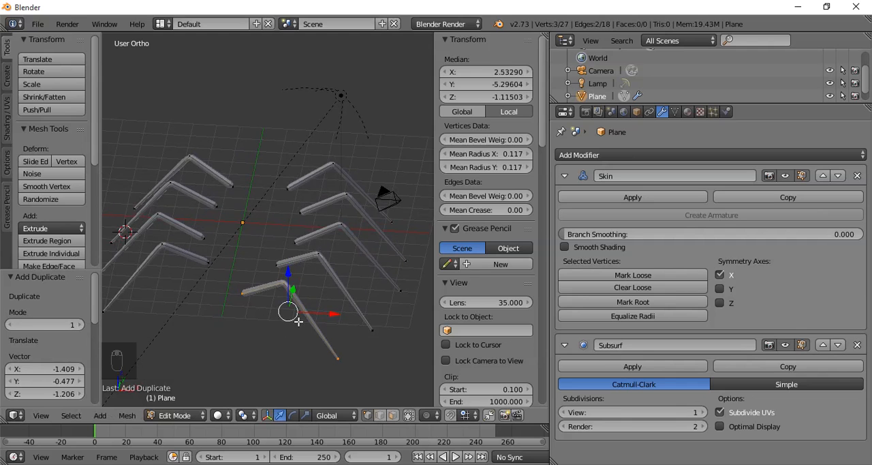
pyautogui.press('s')
pyautogui.press('z')
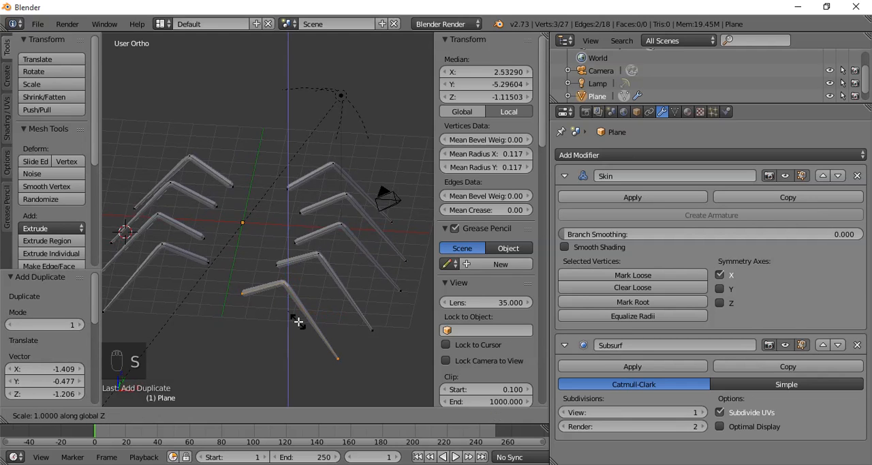
pyautogui.press('0')
pyautogui.press('Return')
# - Bend the copied leg into a short curve, moving its middle vertex by -0.711, 0.262, 0.197 and its thin tip by -2.572, 0.300, 0.259
pyautogui.moveTo(299, 322); pyautogui.dragTo(297, 139, button='middle')
pyautogui.scroll(3, 307, 350)
pyautogui.rightClick(321, 248)
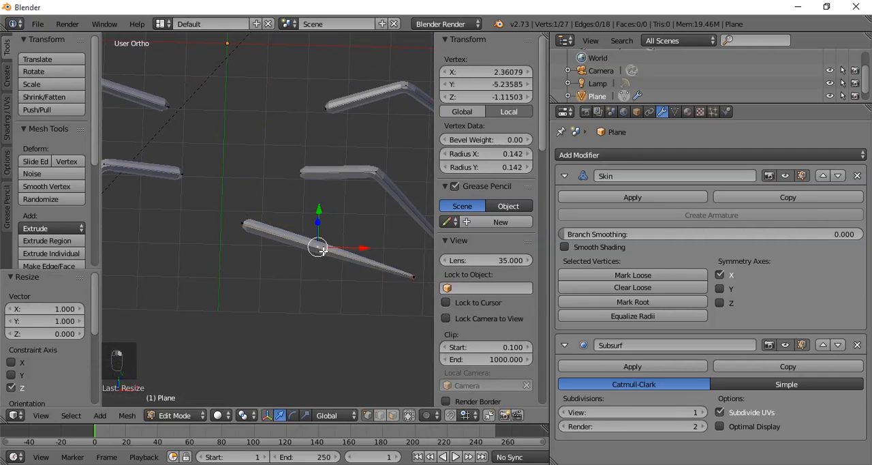
pyautogui.press('g')
pyautogui.click(312, 274)
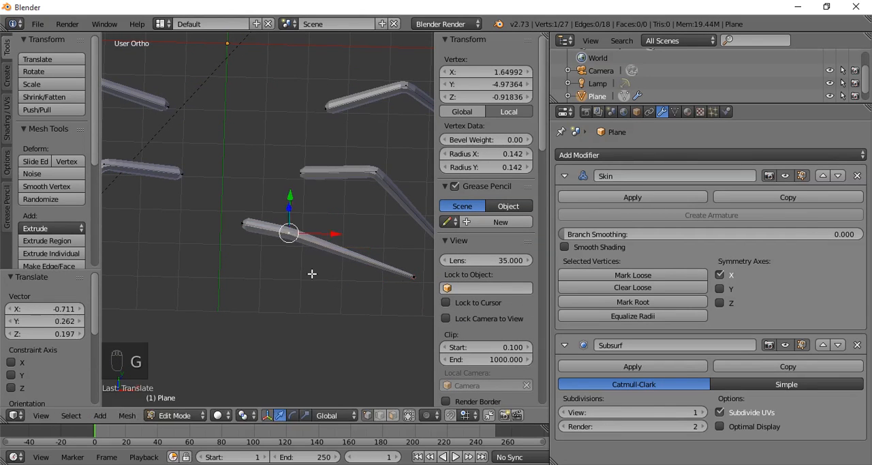
pyautogui.rightClick(407, 280)
pyautogui.press('g')
pyautogui.click(305, 262)
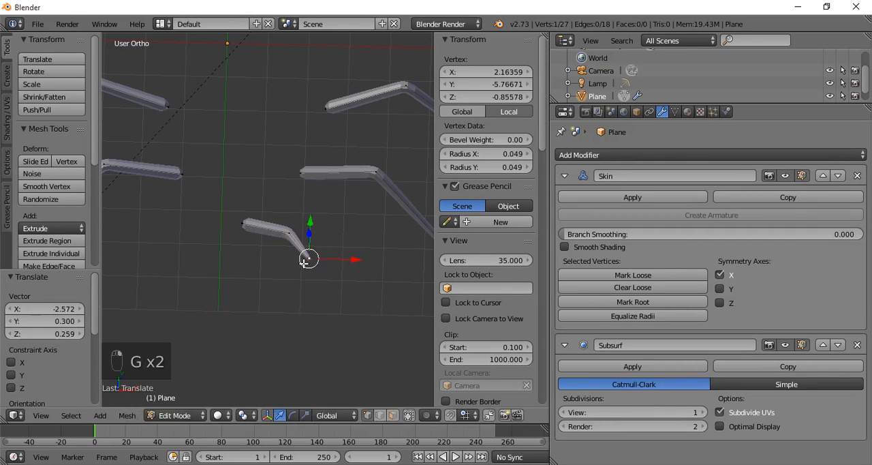
# - Extrude the curved limb's tip by -0.380, -0.395, -0.268 and enlarge the skin radius at the preceding vertex by a factor of 2.862
pyautogui.press('e')
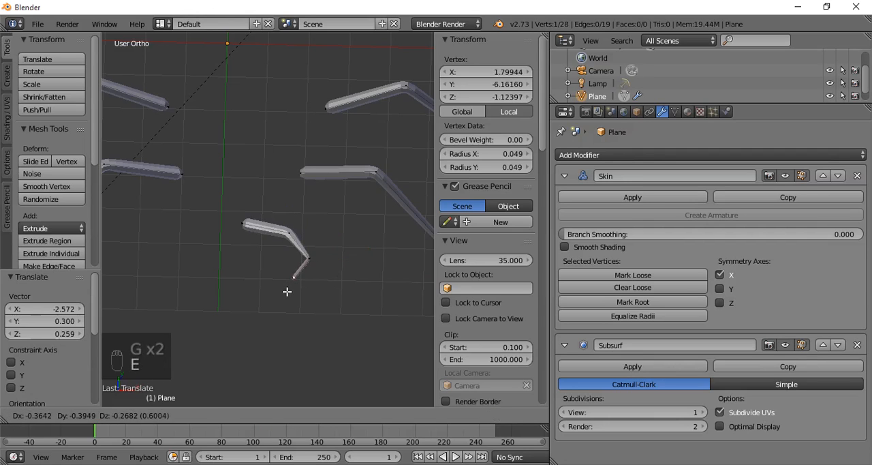
pyautogui.click(288, 288)
pyautogui.rightClick(307, 257)
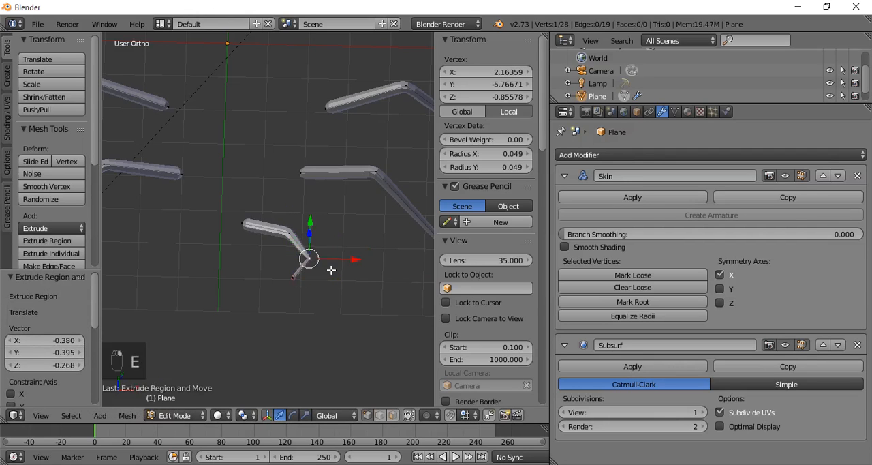
pyautogui.hotkey('shift', 'a')
pyautogui.press('Escape')
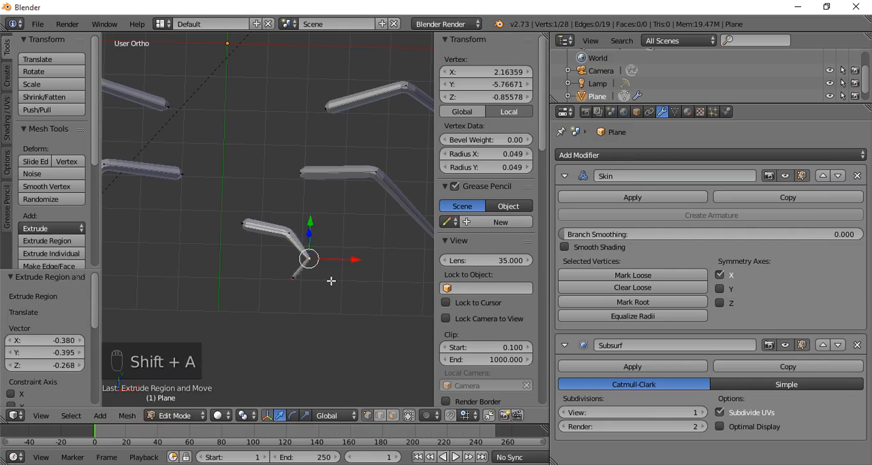
pyautogui.hotkey('ctrl', 'a')
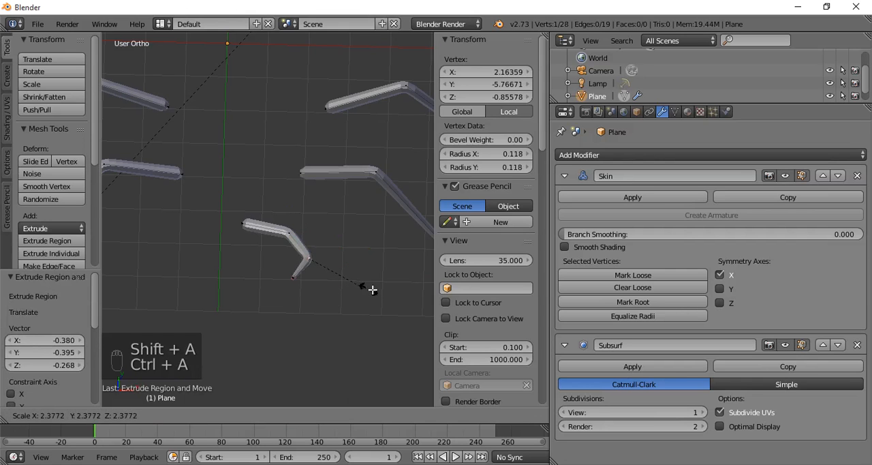
pyautogui.click(360, 299)
# - Select all four vertices of the curved limb and flatten them to zero along Z
pyautogui.moveTo(359, 298); pyautogui.dragTo(350, 223, button='middle')
pyautogui.rightClick(300, 181)
pyautogui.keyDown('shift'); pyautogui.rightClick(313, 162); pyautogui.keyUp('shift')
pyautogui.keyDown('shift'); pyautogui.rightClick(292, 161); pyautogui.keyUp('shift')
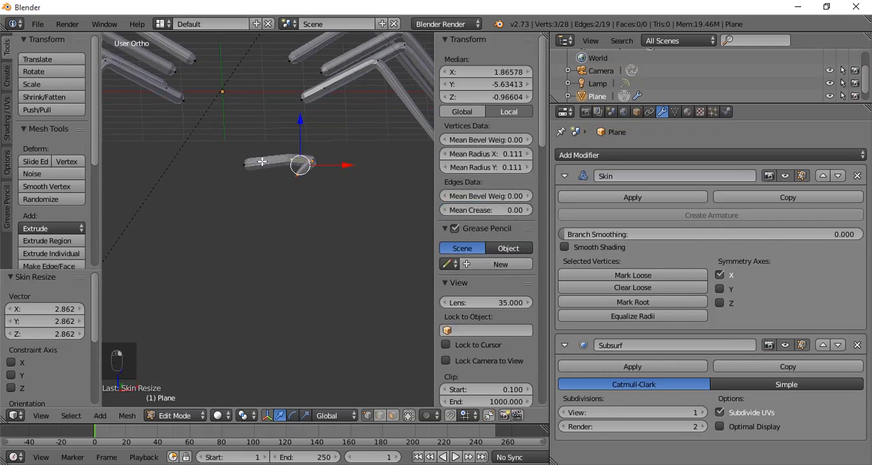
pyautogui.keyDown('shift'); pyautogui.rightClick(250, 164); pyautogui.keyUp('shift')
pyautogui.write('sz')
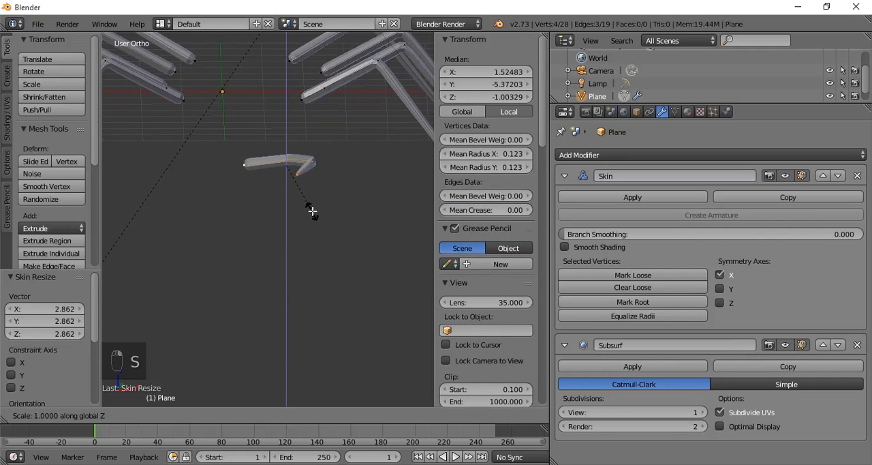
pyautogui.write('0')
pyautogui.press('Return')
# - Raise the curved limb 1.094 units along Z and shift it -0.247 along Y
pyautogui.moveTo(301, 249); pyautogui.dragTo(284, 146, button='middle')
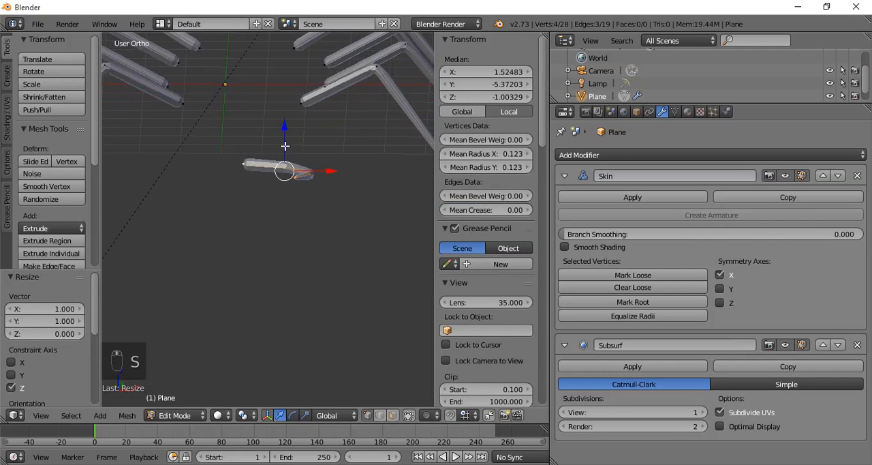
pyautogui.press('KP_1')
pyautogui.moveTo(284, 117); pyautogui.dragTo(292, 73)
pyautogui.moveTo(292, 73); pyautogui.dragTo(339, 241, button='middle')
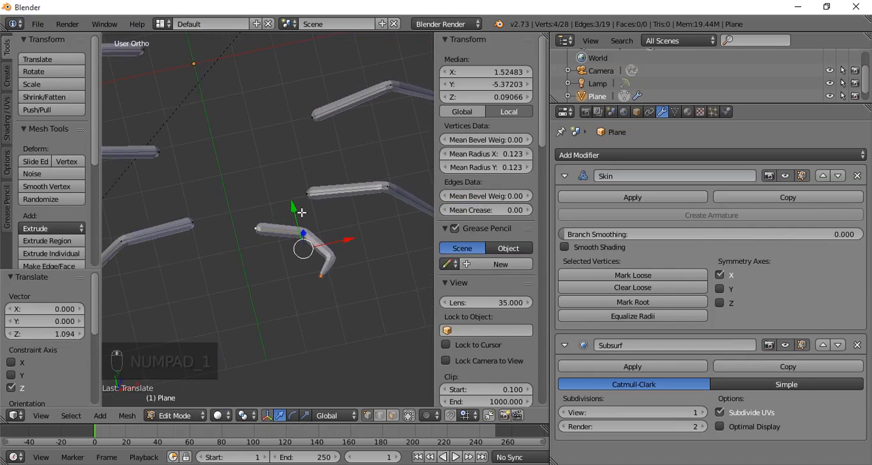
pyautogui.moveTo(296, 210); pyautogui.dragTo(301, 222)
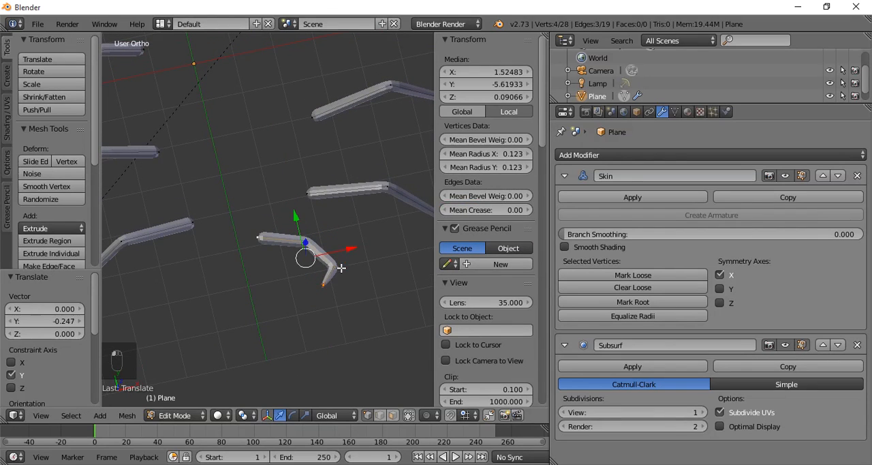
# - Duplicate the curved limb in place, rotate the copy 180 degrees about Y, and shift it -2.477 along X as the opposite pincer
pyautogui.moveTo(340, 267); pyautogui.dragTo(336, 280, button='middle')
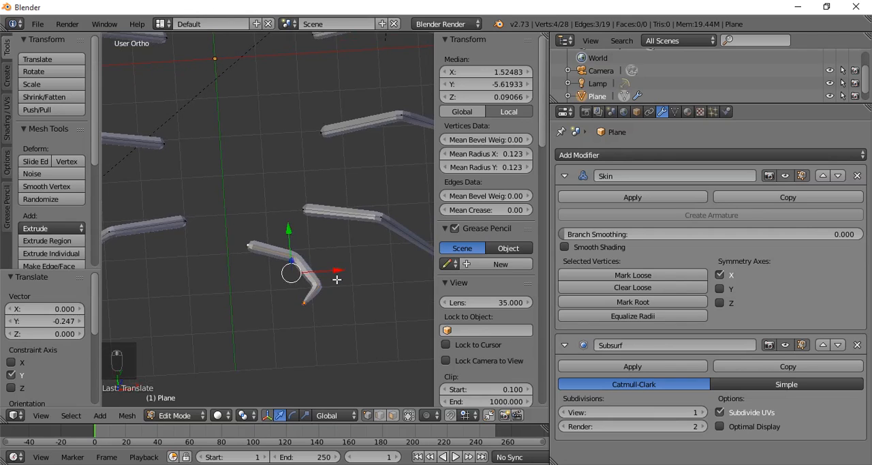
pyautogui.hotkey('shift', 'd')
pyautogui.press('e')
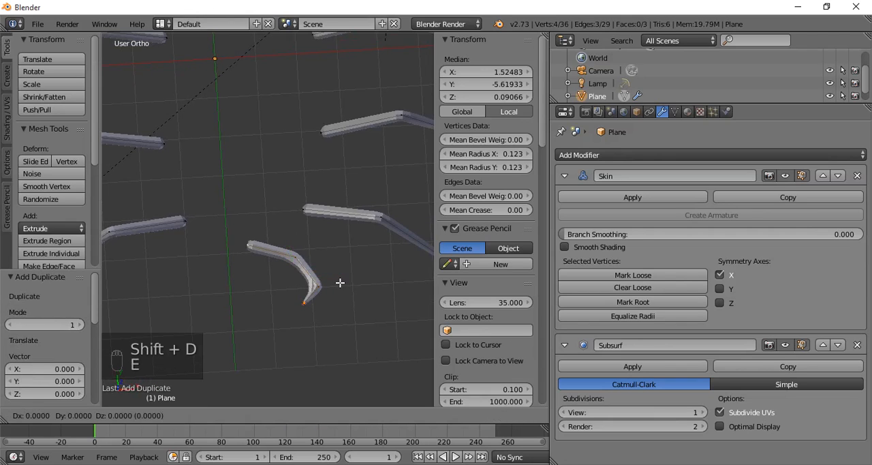
pyautogui.hotkey('ctrl', 'z')
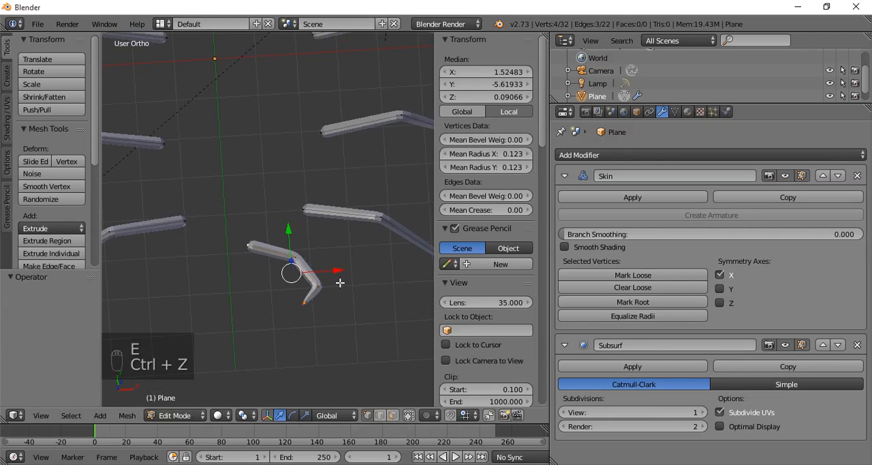
pyautogui.press('r')
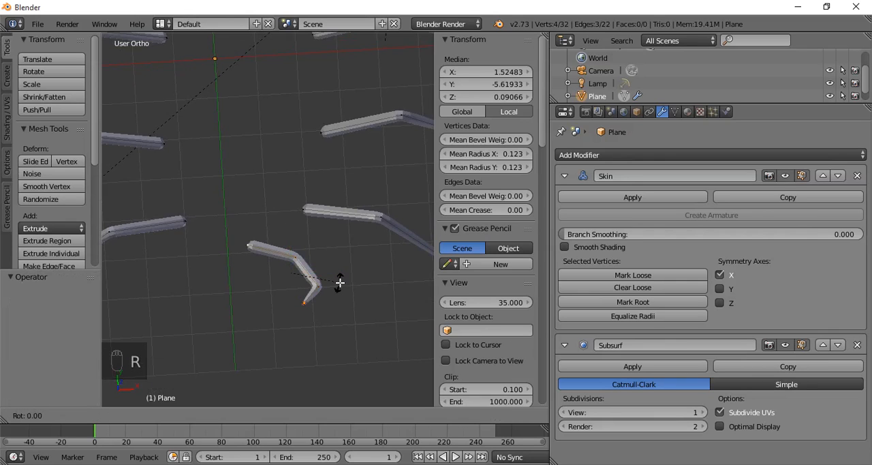
pyautogui.write('y180')
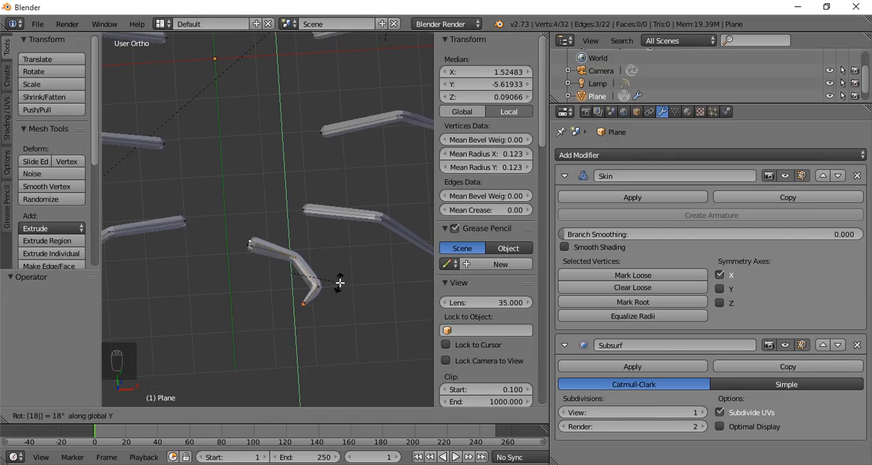
pyautogui.press('Return')
pyautogui.press('g')
pyautogui.press('x')
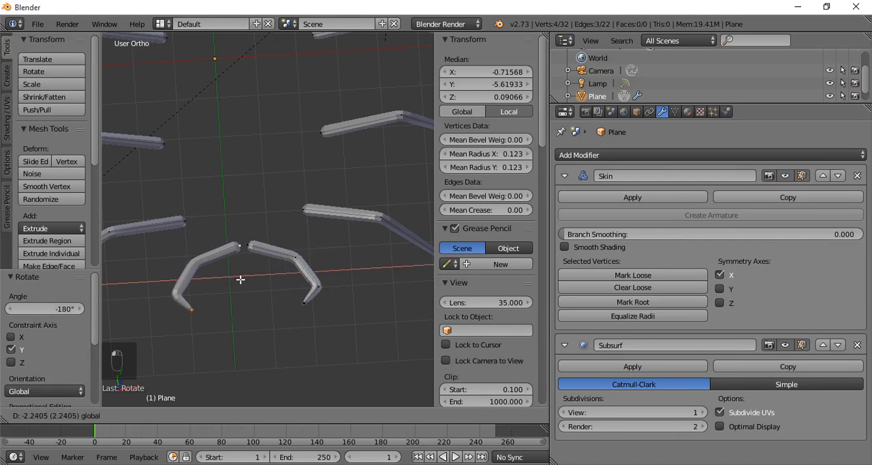
pyautogui.click(235, 280)
# - Select both pincers, move them along negative Y to a median of about -6.817, and raise them 0.358 along Z
pyautogui.scroll(-1, 257, 295)
pyautogui.moveTo(258, 295); pyautogui.dragTo(203, 165, button='middle')
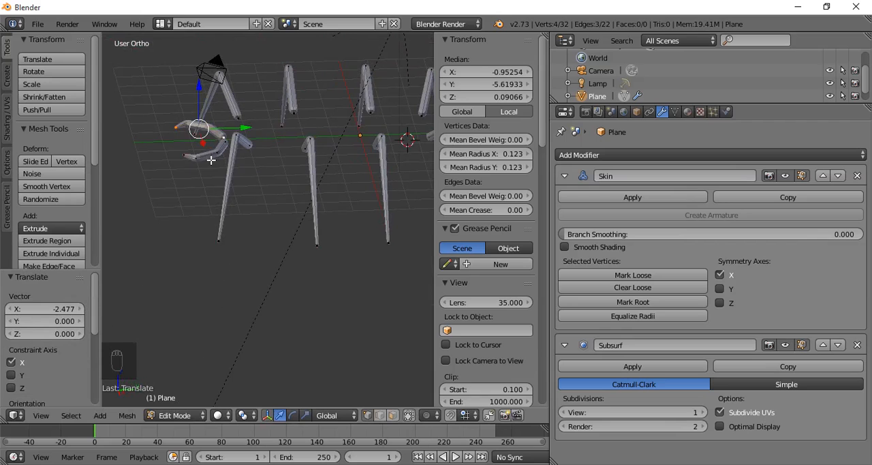
pyautogui.press('l')
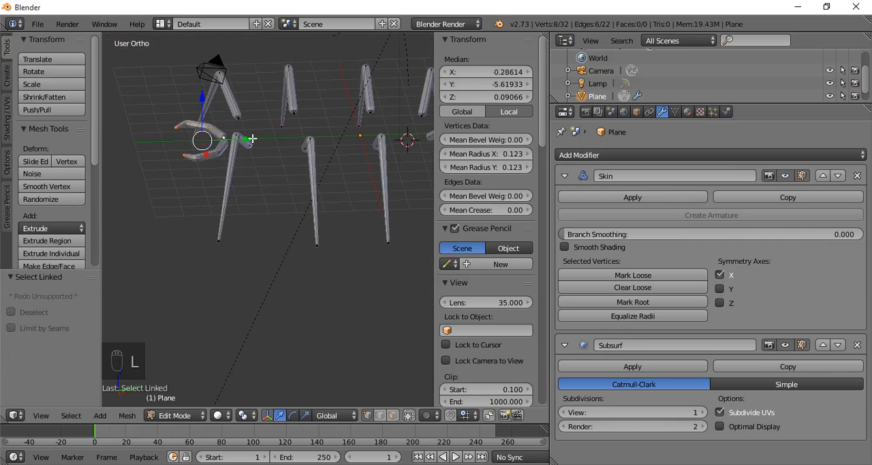
pyautogui.moveTo(252, 138); pyautogui.dragTo(167, 92)
pyautogui.moveTo(225, 161); pyautogui.dragTo(276, 253, button='middle')
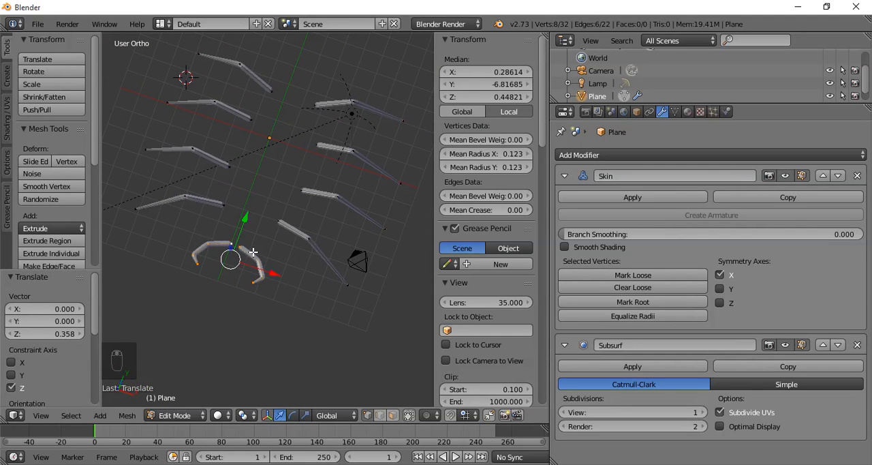
# - Spread the two pincers apart along X, moving one outward and shifting the opposite one -0.895
pyautogui.press('a')
pyautogui.press('l')
pyautogui.moveTo(294, 283); pyautogui.dragTo(310, 287)
pyautogui.press('a')
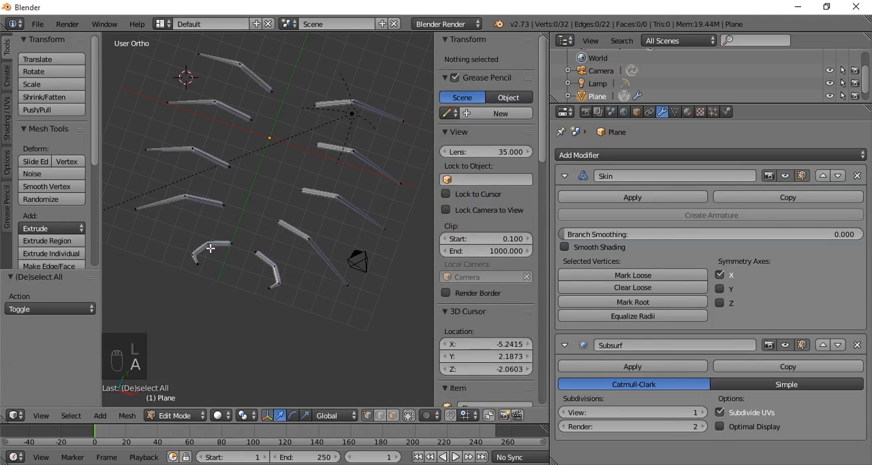
pyautogui.press('l')
pyautogui.press('g')
pyautogui.press('x')
pyautogui.click(233, 261)
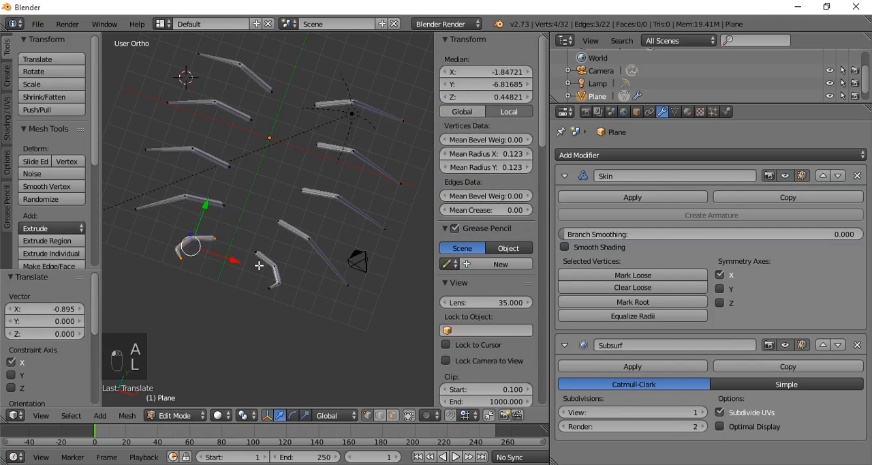
pyautogui.moveTo(259, 268); pyautogui.dragTo(190, 230, button='middle')
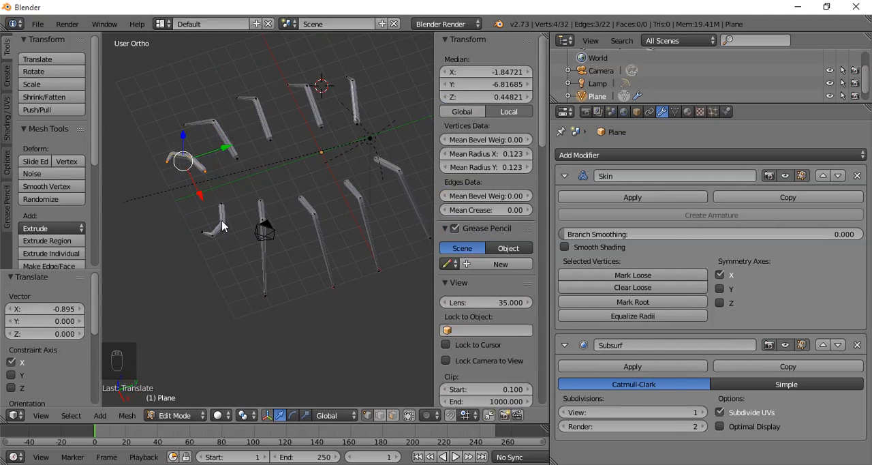
# - Leave mesh editing and add a circle mesh with 16 vertices as a separate object
pyautogui.press('Tab')
pyautogui.hotkey('shift', 'a')
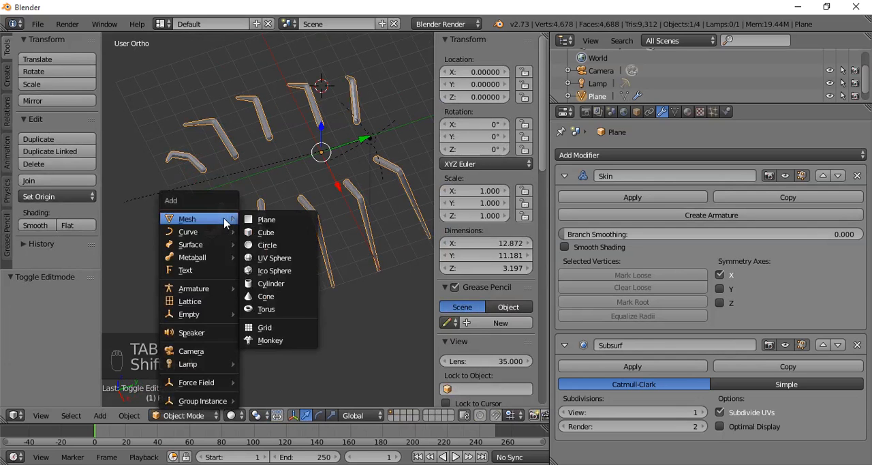
pyautogui.click(276, 247)
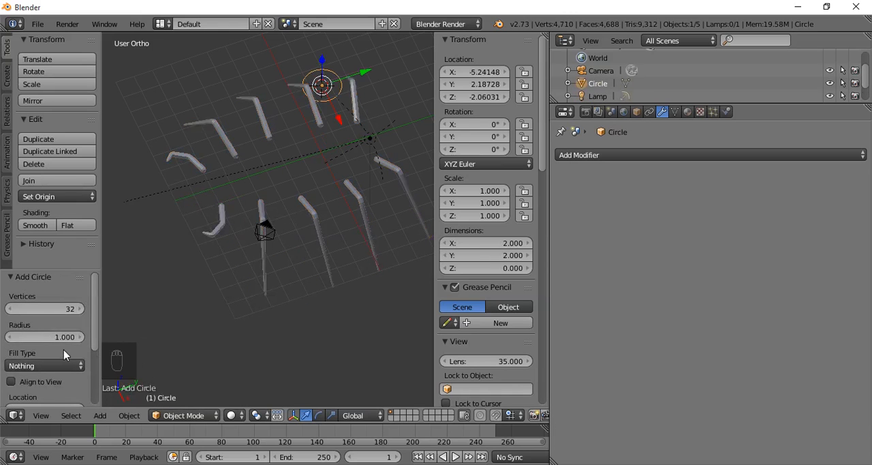
pyautogui.click(58, 310)
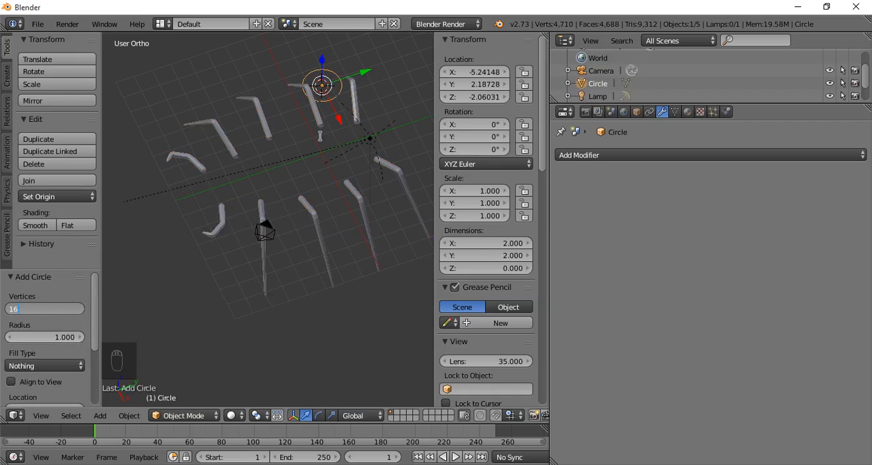
pyautogui.write('16')
pyautogui.press('Return')
# - Move the circle between the legs, about 4.393 along X and -3.553 along Y
pyautogui.press('g')
pyautogui.press('x')
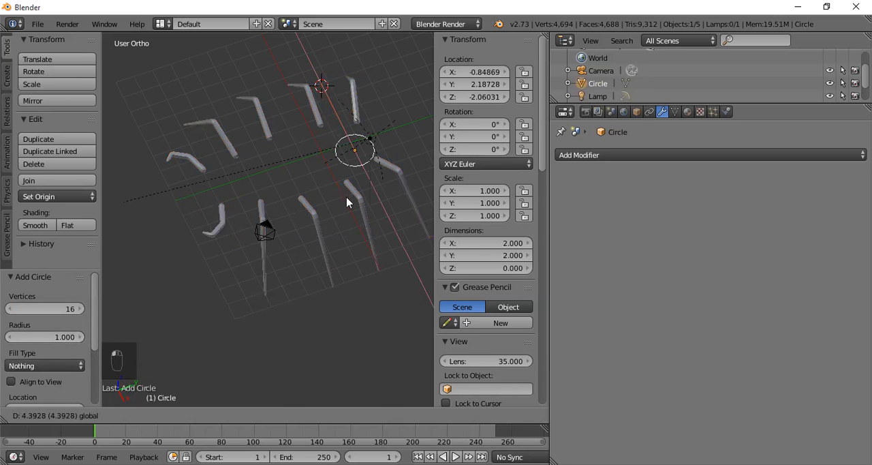
pyautogui.click(347, 200)
pyautogui.press('g')
pyautogui.press('y')
pyautogui.click(325, 155)
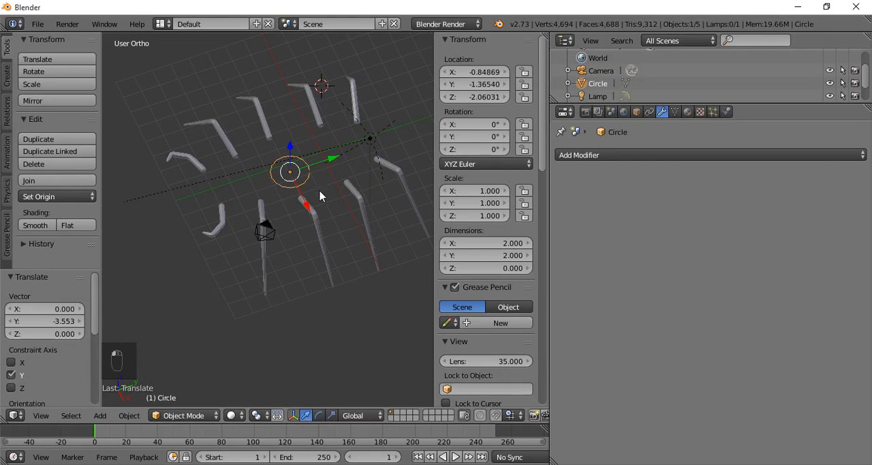
# - In mesh editing, rotate the whole circle 90 degrees about X and scale it 2.530 along X
pyautogui.press('Tab')
pyautogui.write('r')
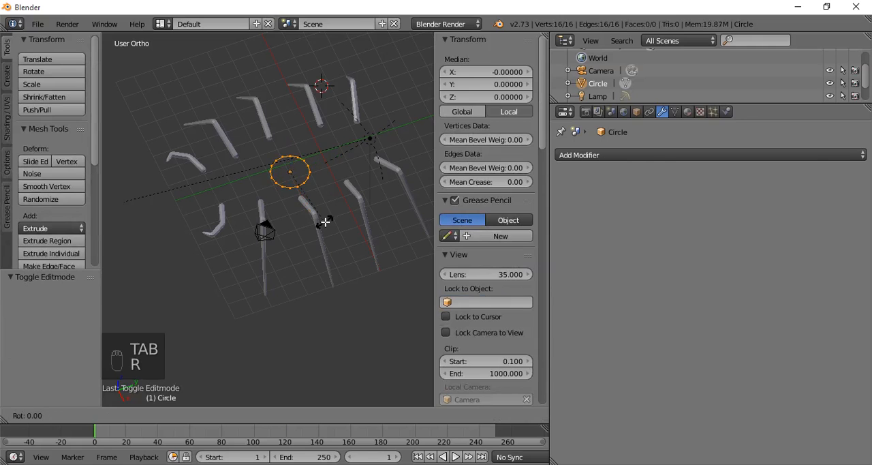
pyautogui.write('x90')
pyautogui.click(324, 224)
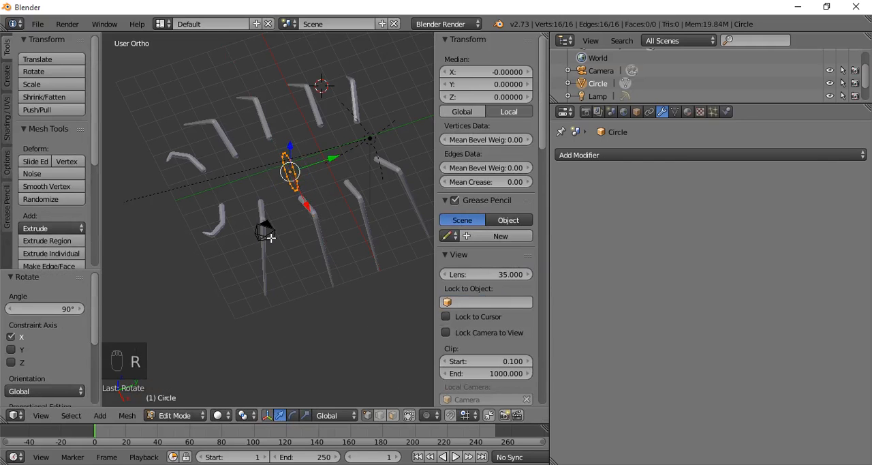
pyautogui.press('s')
pyautogui.press('x')
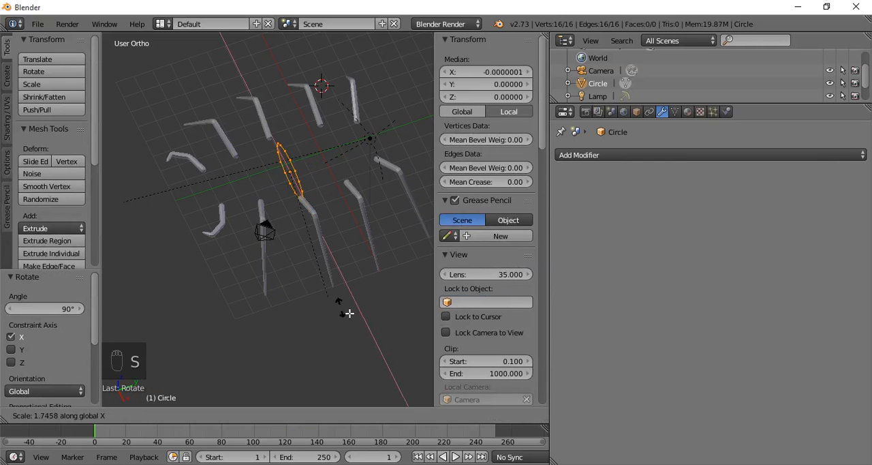
pyautogui.click(388, 338)
# - In front view, move the ring up between the legs by 1.491 along X and 2.528 along Z
pyautogui.moveTo(259, 250); pyautogui.dragTo(334, 191, button='middle')
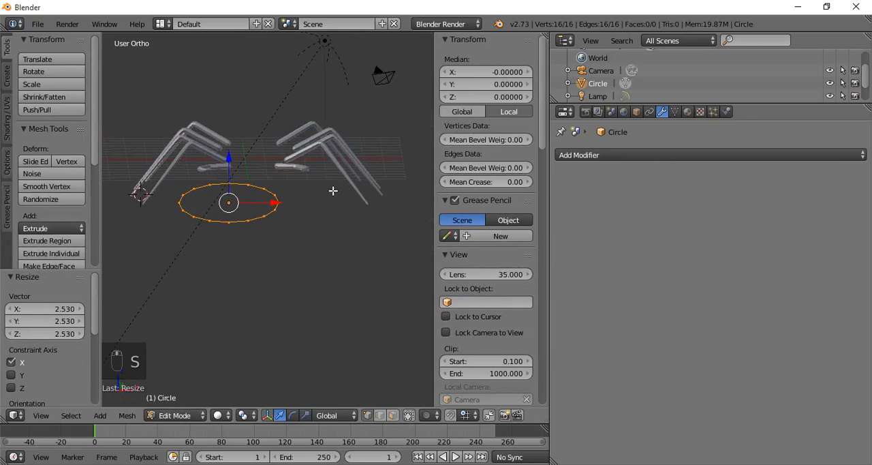
pyautogui.press('KP_1')
pyautogui.press('g')
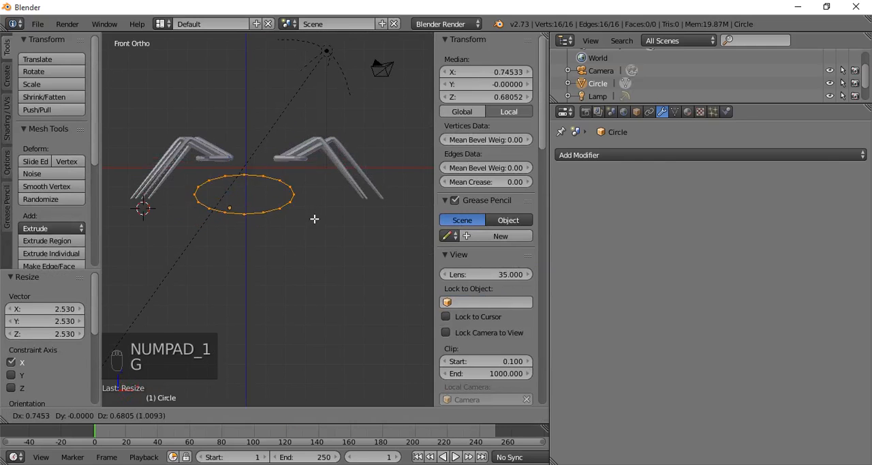
pyautogui.click(321, 193)
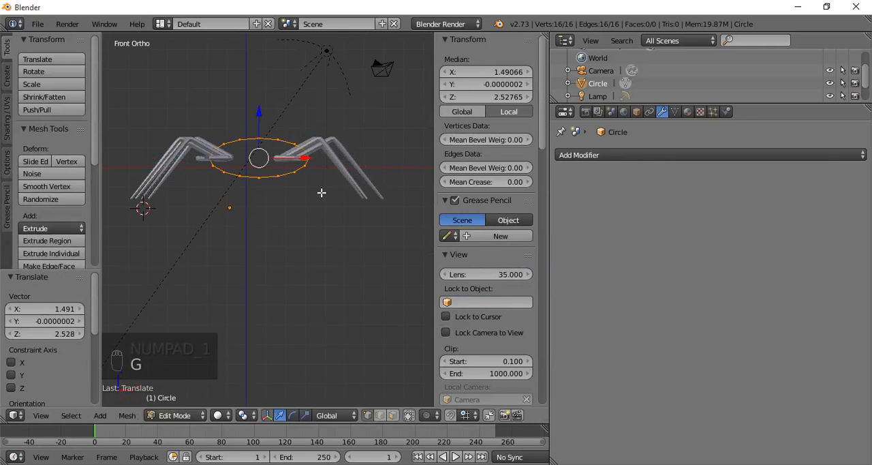
# - Scale the body ring by 1.270 along X and 1.517 along Z
pyautogui.press('s')
pyautogui.press('x')
pyautogui.click(342, 193)
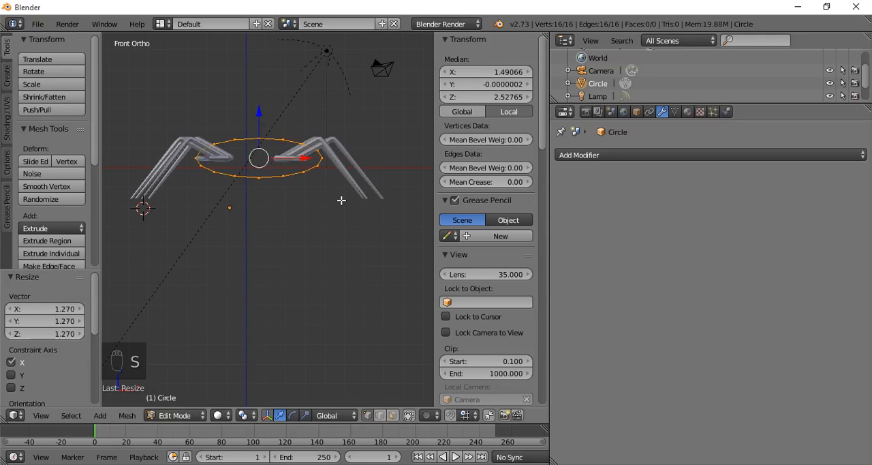
pyautogui.press('s')
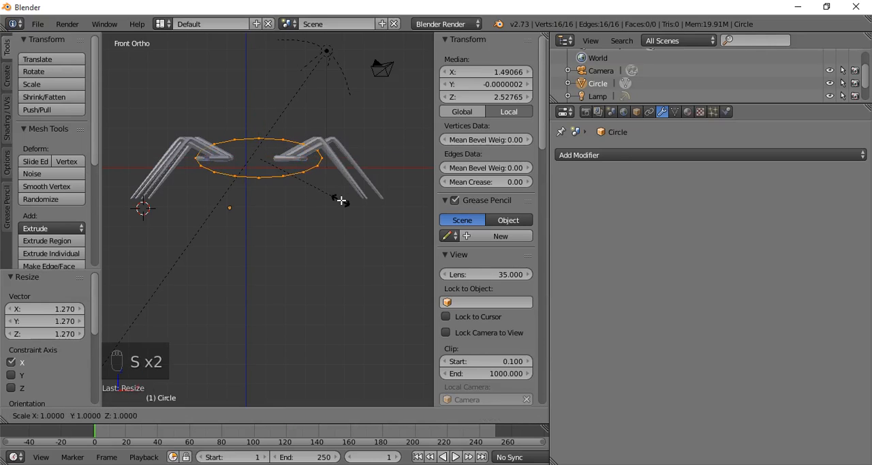
pyautogui.press('z')
pyautogui.click(347, 242)
# - In side view, extrude the ring -1.458 along Y toward the pincers and scale its new end to 0.828
pyautogui.press('KP_3')
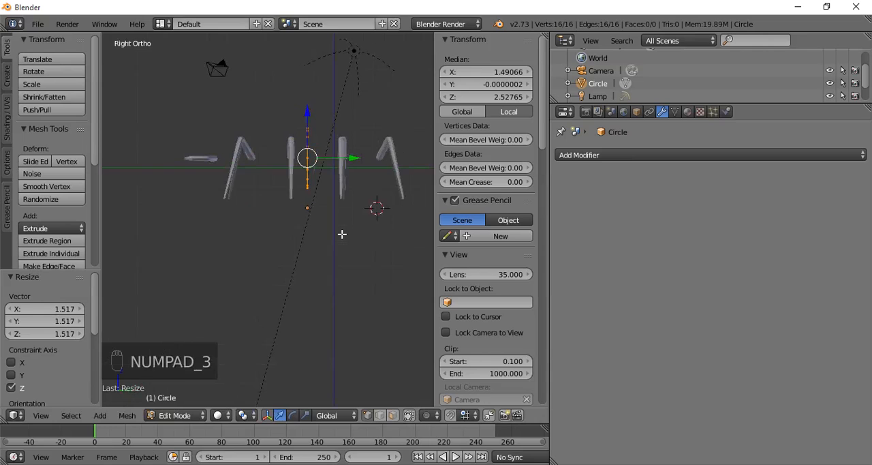
pyautogui.press('e')
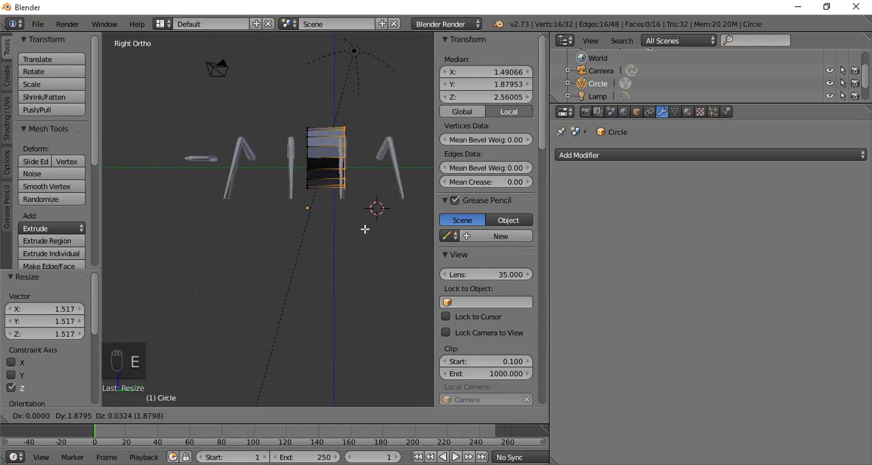
pyautogui.press('y')
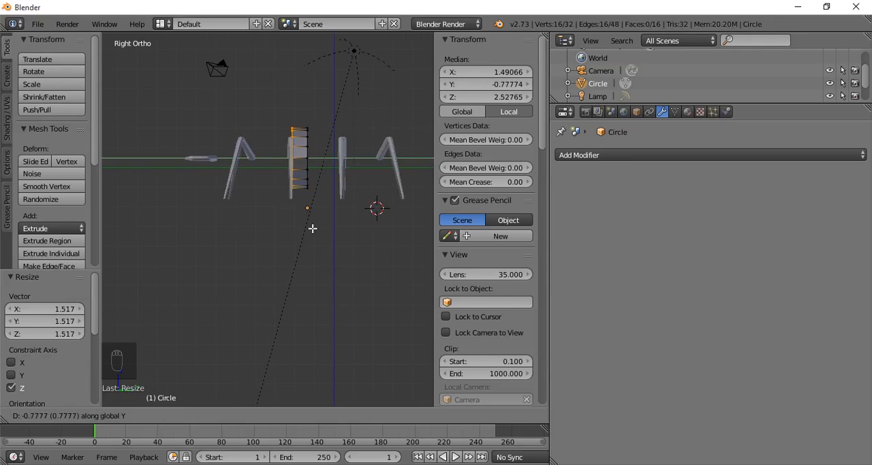
pyautogui.click(300, 231)
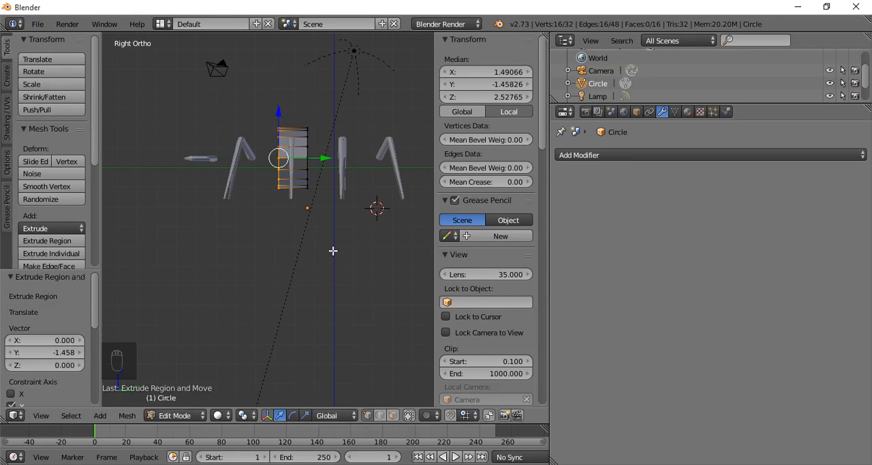
pyautogui.press('s')
pyautogui.click(318, 240)
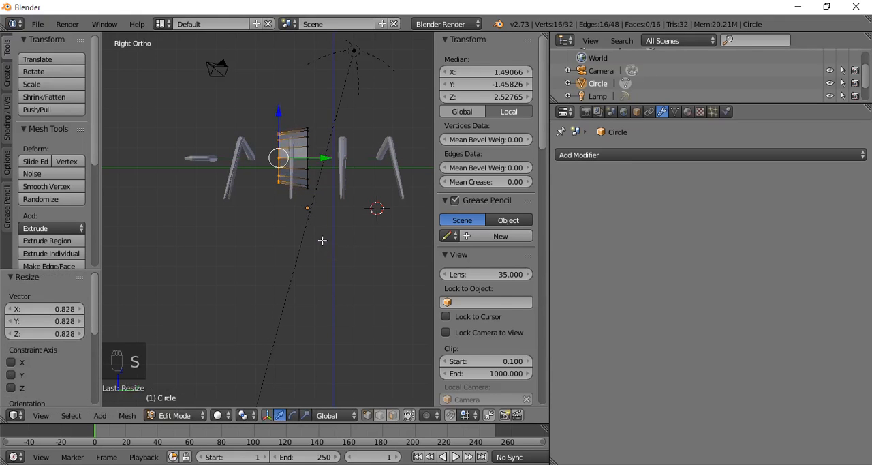
# - Shift the extruded end ring 0.292 along Y, then scale it along Z by 1.161 and again by 0.869
pyautogui.moveTo(321, 160); pyautogui.dragTo(328, 158)
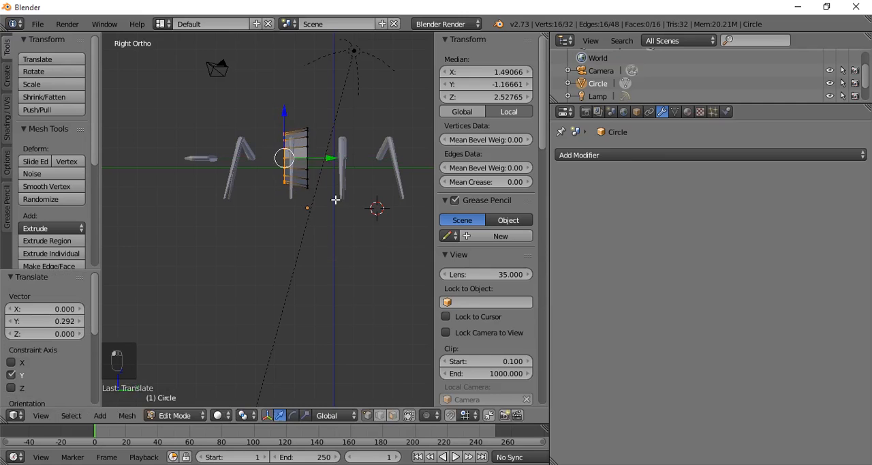
pyautogui.press('s')
pyautogui.press('z')
pyautogui.click(341, 207)
pyautogui.keyDown('shift'); pyautogui.moveTo(341, 207); pyautogui.dragTo(302, 253, button='middle'); pyautogui.keyUp('shift')
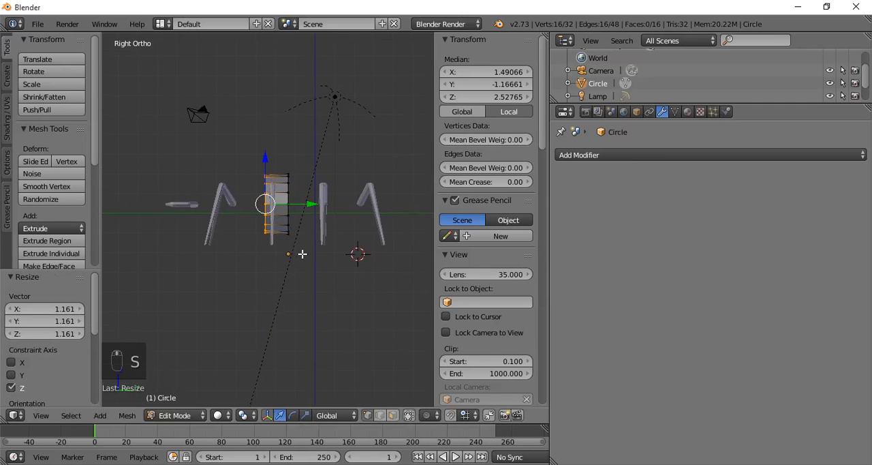
pyautogui.press('s')
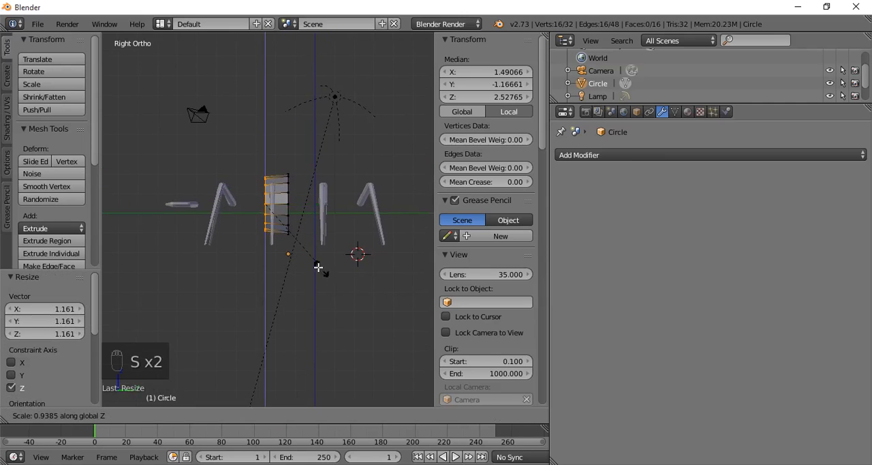
pyautogui.click(318, 267)
# - Extrude the end ring -0.940 along Y and scale it to 0.503 to form a narrow waist
pyautogui.press('e')
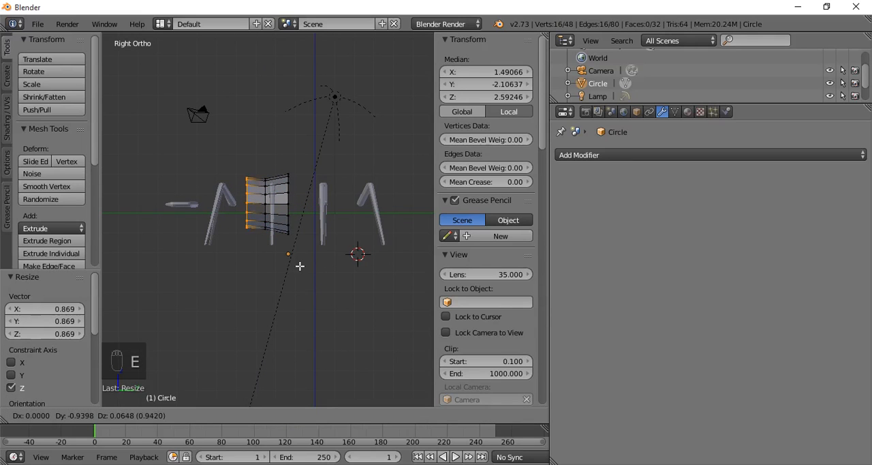
pyautogui.press('y')
pyautogui.click(300, 266)
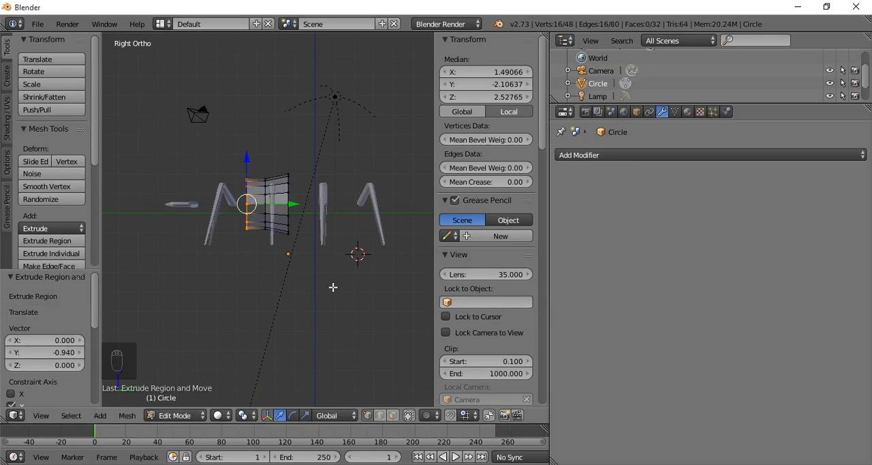
pyautogui.press('s')
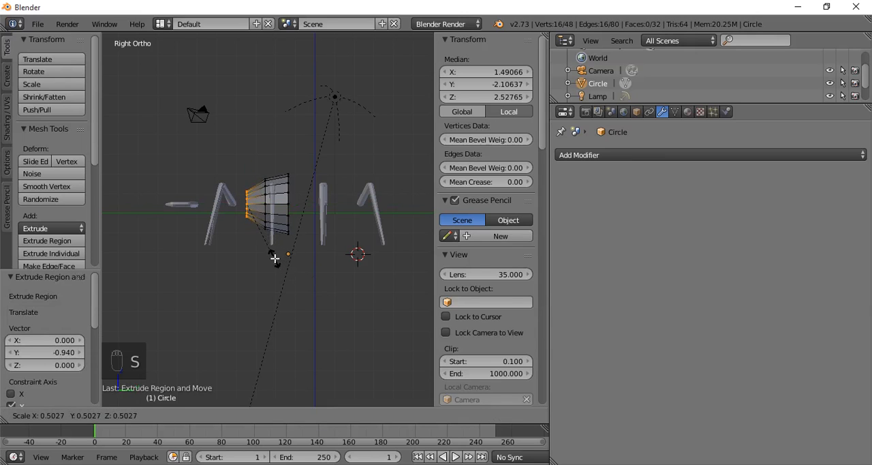
pyautogui.click(275, 259)
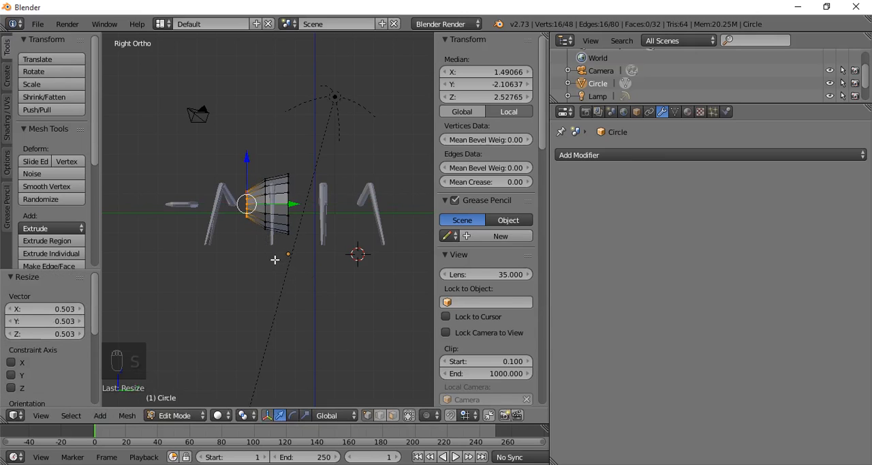
# - Extrude the waist ring -0.389 along Y and enlarge the new ring by 1.532
pyautogui.press('e')
pyautogui.press('y')
pyautogui.click(267, 261)
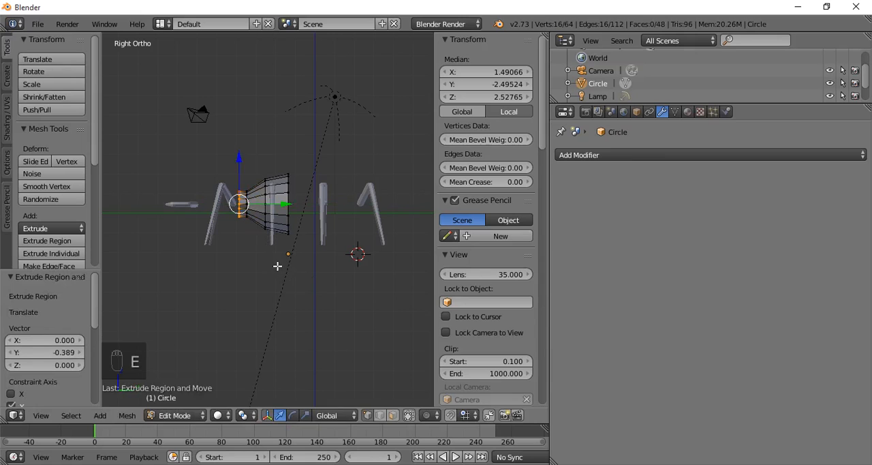
pyautogui.press('s')
pyautogui.click(301, 298)
# - Extrude the front section -0.972 along Y and enlarge its end ring by 1.246
pyautogui.press('e')
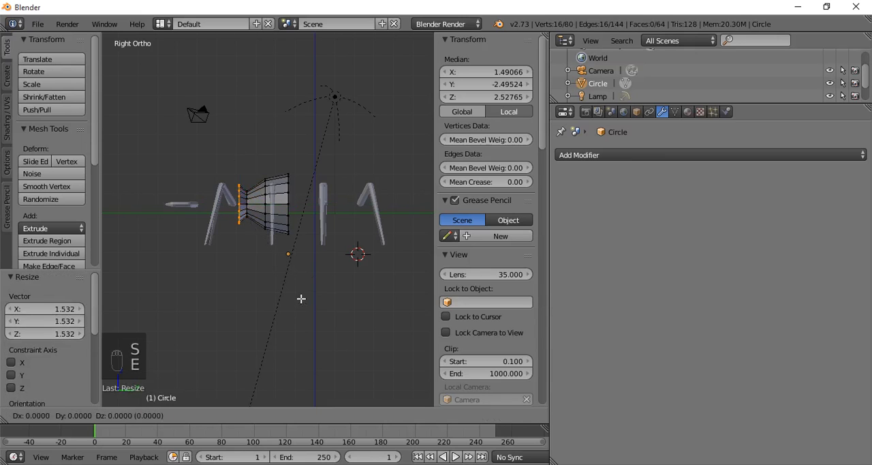
pyautogui.press('y')
pyautogui.click(285, 298)
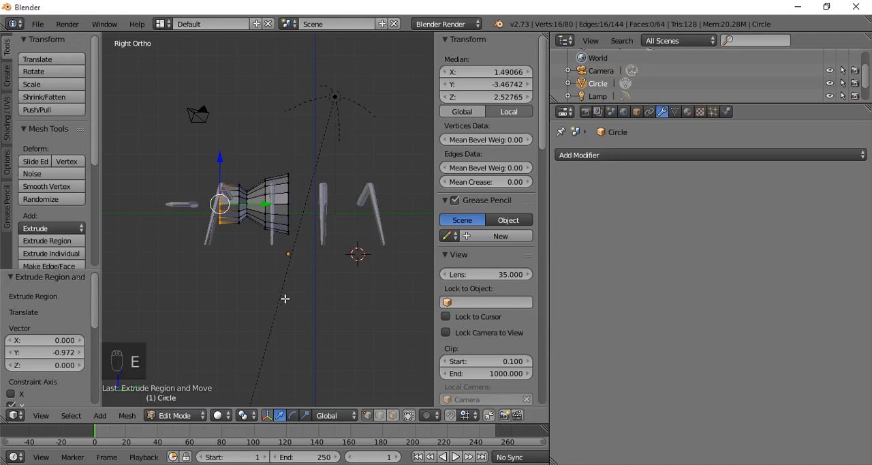
pyautogui.press('s')
pyautogui.click(310, 311)
# - Extrude the end ring -0.810 along Y and shrink the new ring to 0.803
pyautogui.press('e')
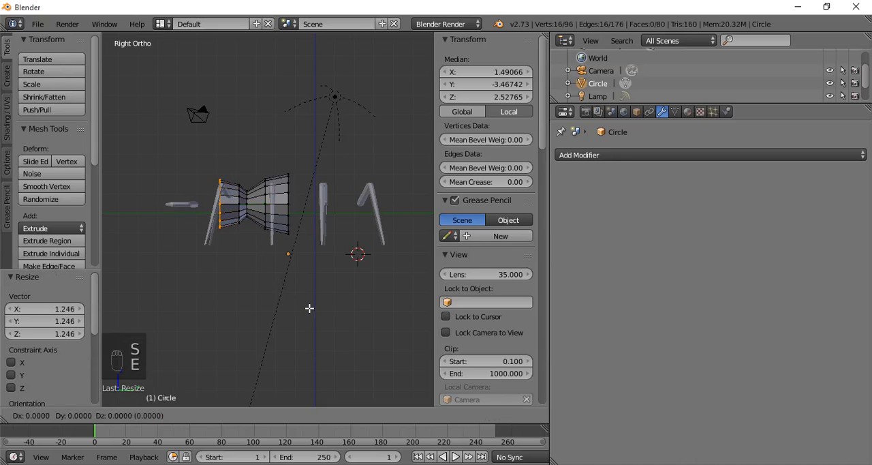
pyautogui.press('y')
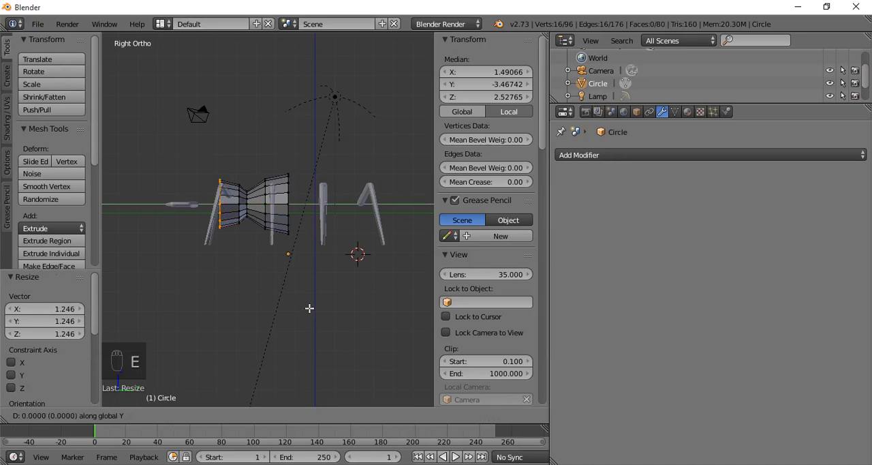
pyautogui.click(293, 307)
pyautogui.press('s')
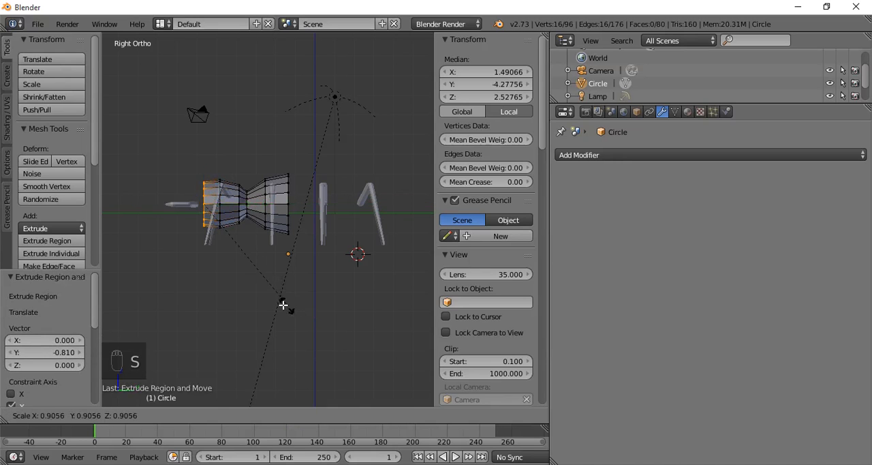
pyautogui.click(274, 301)
# - Extrude the front end ring -0.875 along Y and shrink the new ring
pyautogui.press('e')
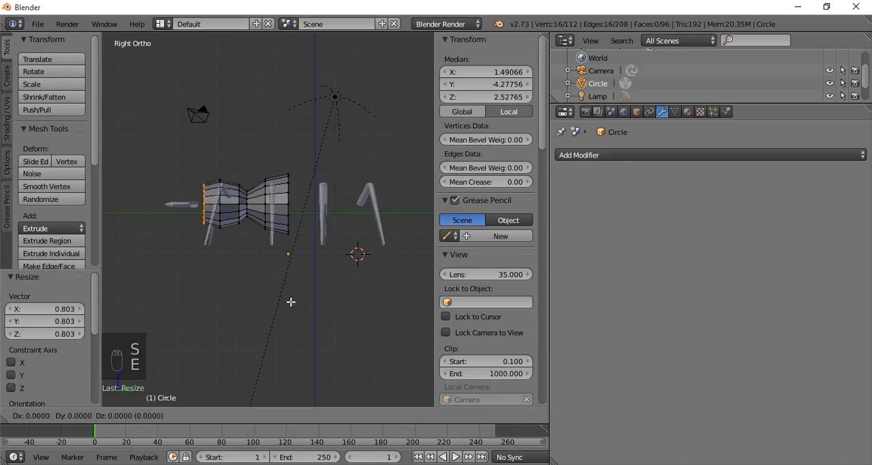
pyautogui.press('y')
pyautogui.click(273, 302)
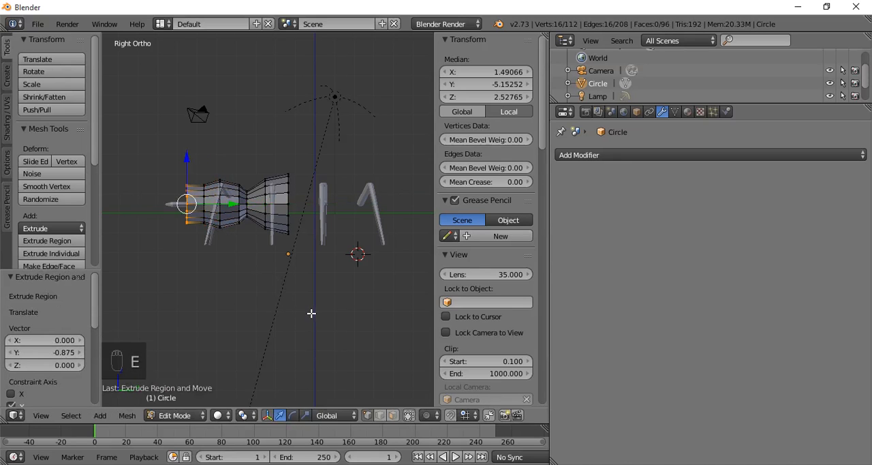
pyautogui.press('s')
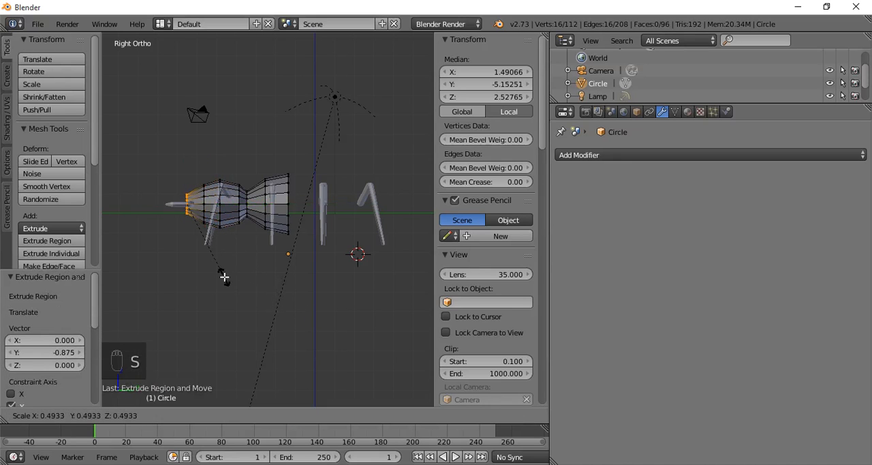
pyautogui.click(211, 263)
# - Widen the front end ring along X and close it with a face
pyautogui.moveTo(211, 263); pyautogui.dragTo(244, 301, button='middle')
pyautogui.press('s')
pyautogui.press('x')
pyautogui.click(327, 292)
pyautogui.press('f')
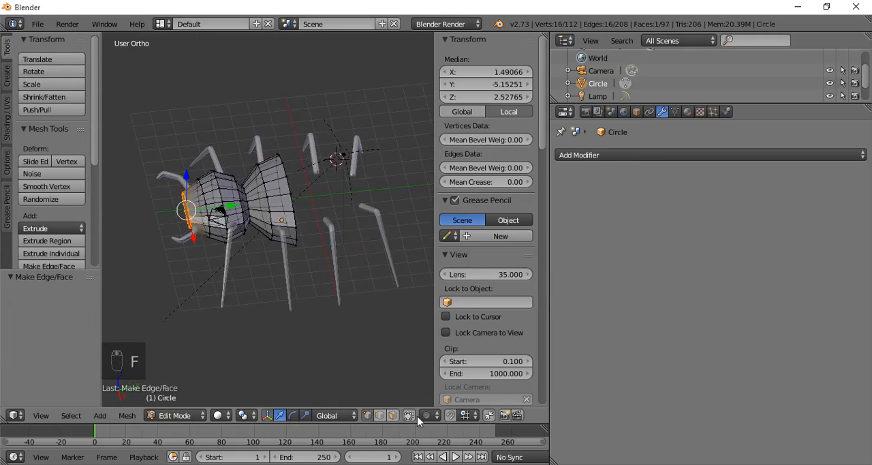
# - Extrude the body's open rear ring 2.878 along Y and scale the new ring 1.050 along X
pyautogui.moveTo(312, 305); pyautogui.dragTo(269, 193, button='middle')
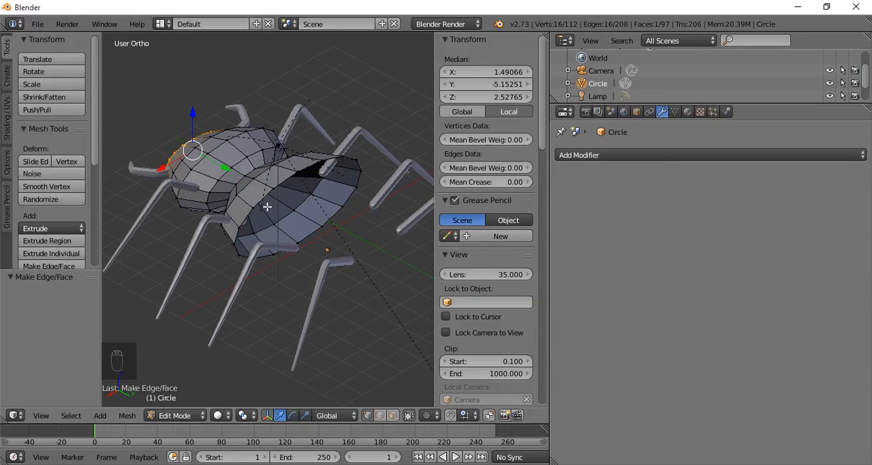
pyautogui.press('a')
pyautogui.keyDown('alt'); pyautogui.rightClick(278, 222); pyautogui.keyUp('alt')
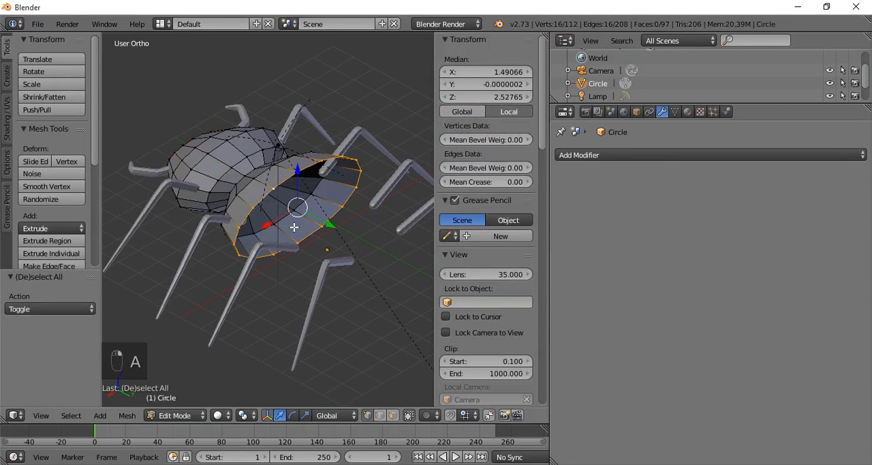
pyautogui.press('KP_7')
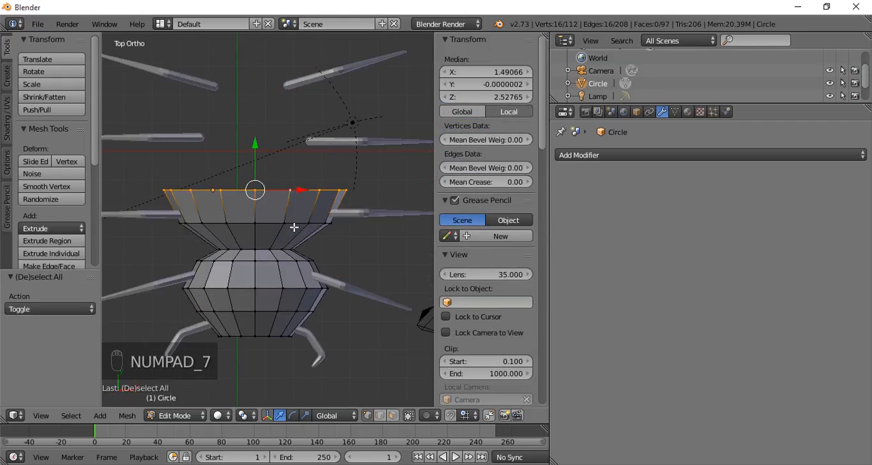
pyautogui.scroll(-3, 297, 231)
pyautogui.press('e')
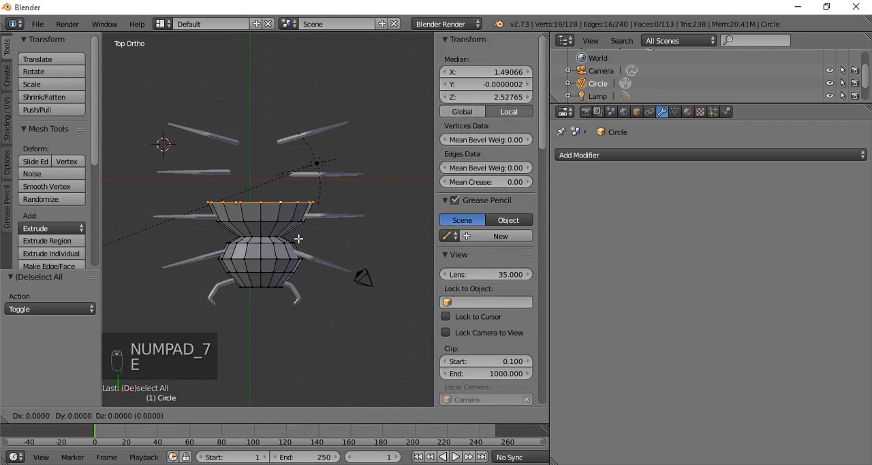
pyautogui.click(302, 192)
pyautogui.press('s')
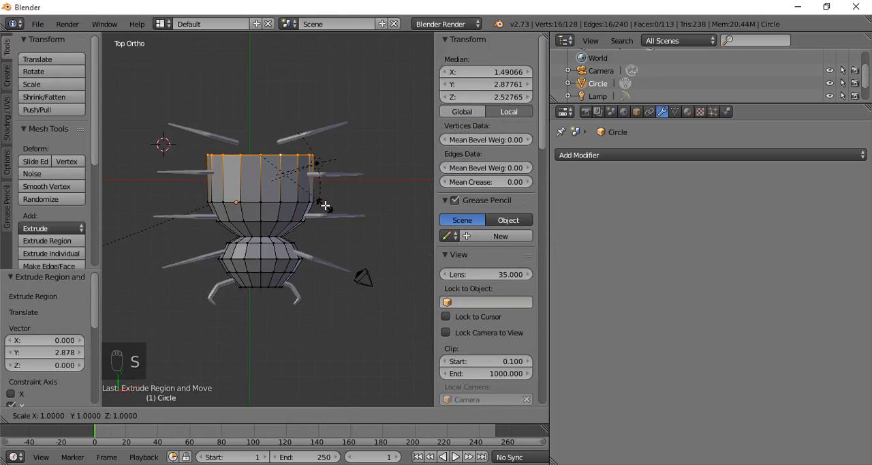
pyautogui.press('x')
pyautogui.click(331, 205)
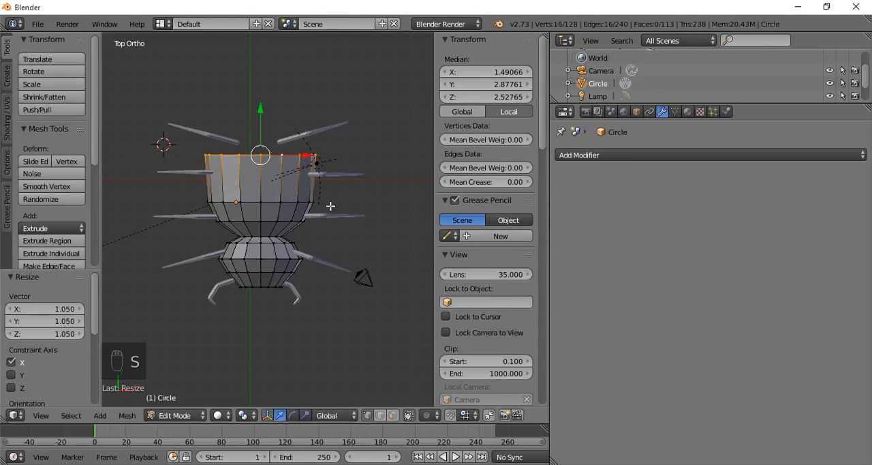
# - Extrude the rear ring 1.828 along Y and scale it to 0.639 along X and 0.530 along Z
pyautogui.press('e')
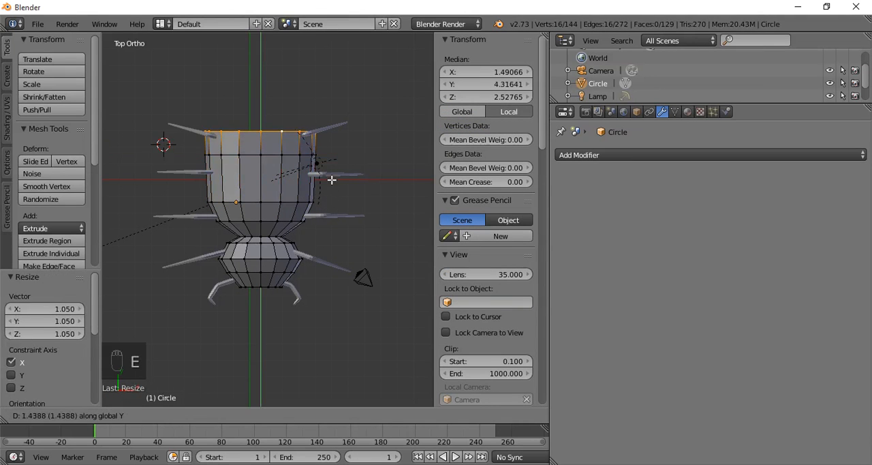
pyautogui.click(331, 176)
pyautogui.press('s')
pyautogui.press('x')
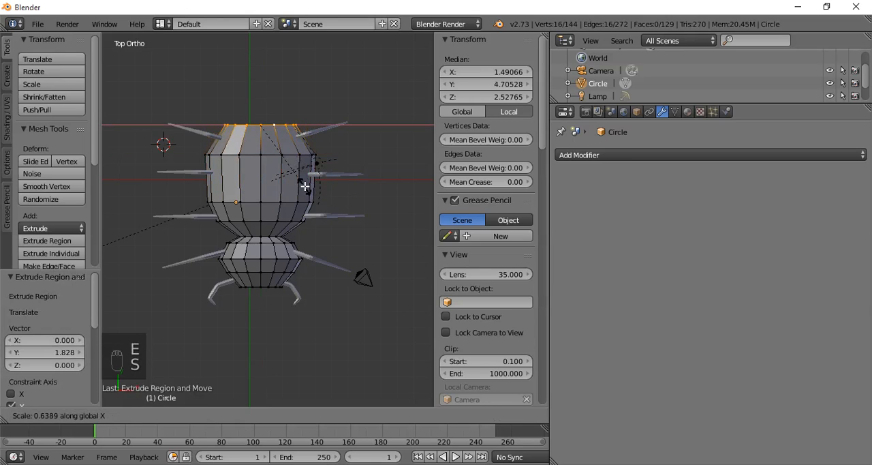
pyautogui.click(337, 208)
pyautogui.press('s')
pyautogui.press('z')
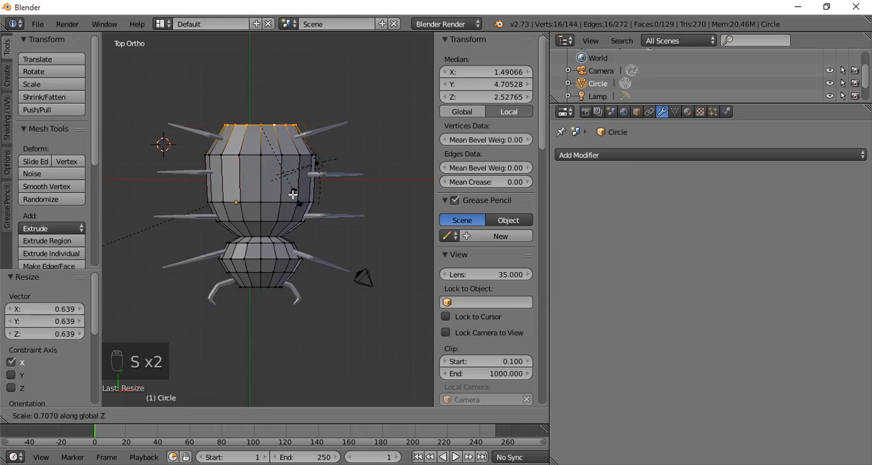
pyautogui.click(275, 184)
# - Extrude the rear ring 0.544 along Y into a smaller ring, close it with a face and finish editing the body
pyautogui.press('e')
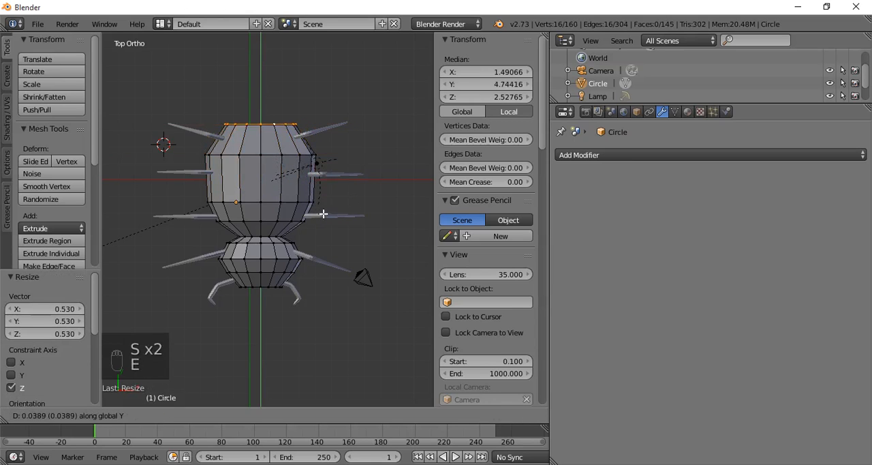
pyautogui.click(339, 215)
pyautogui.press('s')
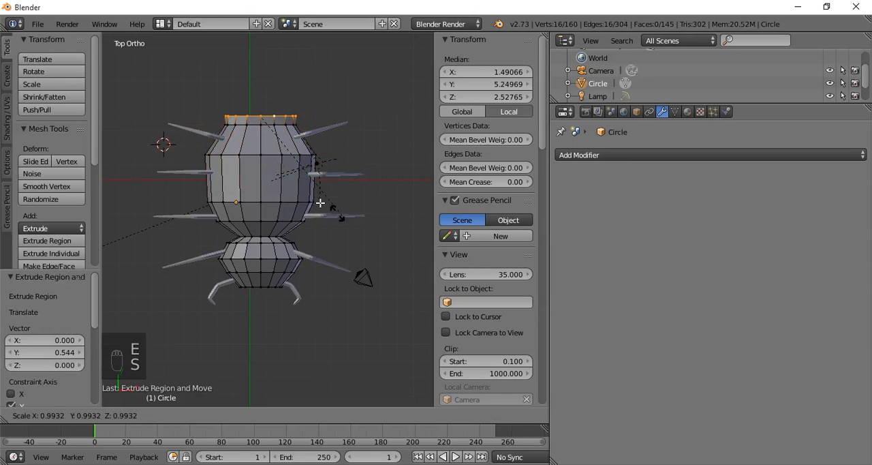
pyautogui.click(280, 167)
pyautogui.press('f')
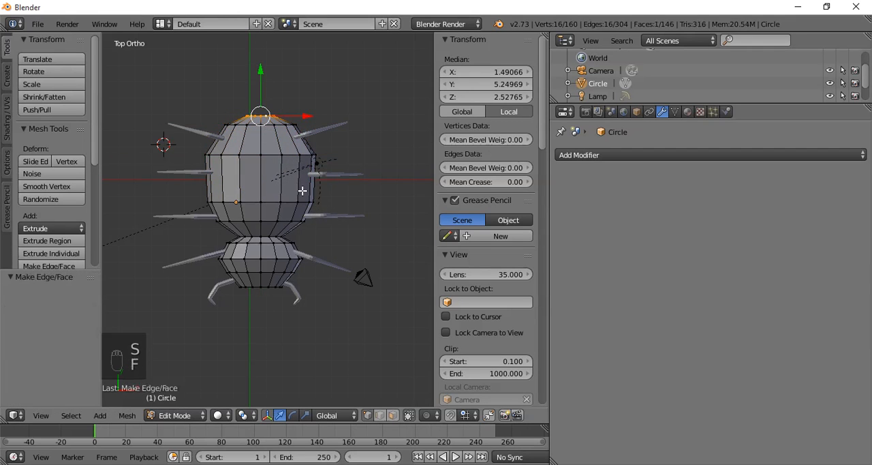
pyautogui.moveTo(293, 180); pyautogui.dragTo(243, 113, button='middle')
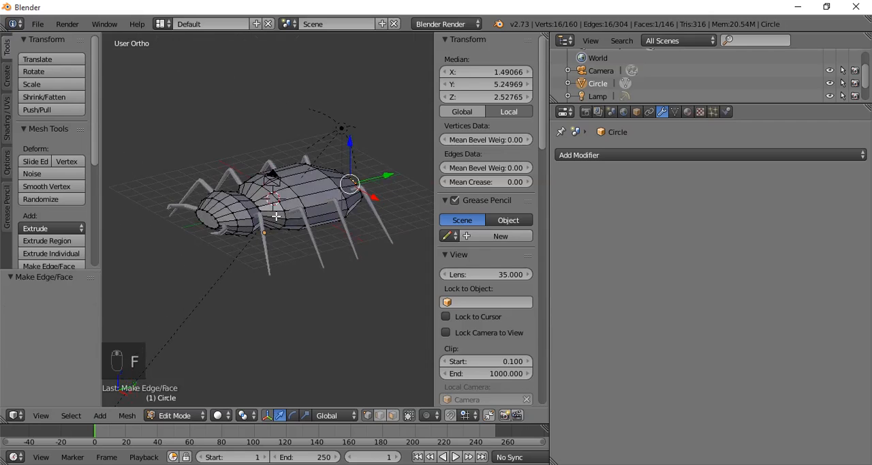
pyautogui.press('Tab')
# - Open the limbs object for mesh editing and make the vertices hidden inside the body selectable
pyautogui.moveTo(276, 216); pyautogui.dragTo(331, 254, button='middle')
pyautogui.scroll(3, 320, 280)
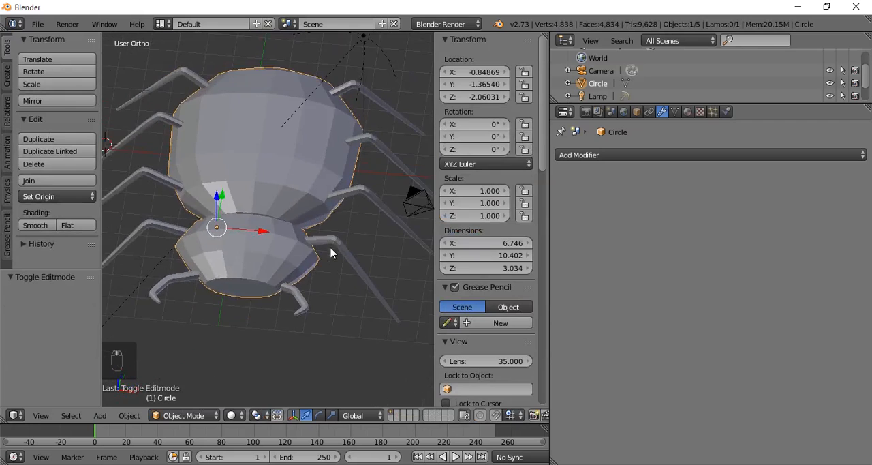
pyautogui.press('Tab')
pyautogui.press('Tab')
pyautogui.rightClick(336, 259)
pyautogui.moveTo(339, 292); pyautogui.dragTo(306, 281, button='middle')
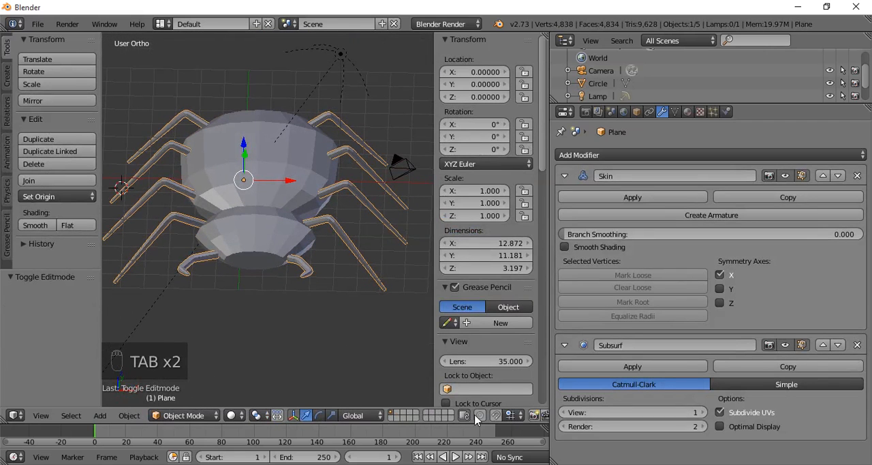
pyautogui.press('Tab')
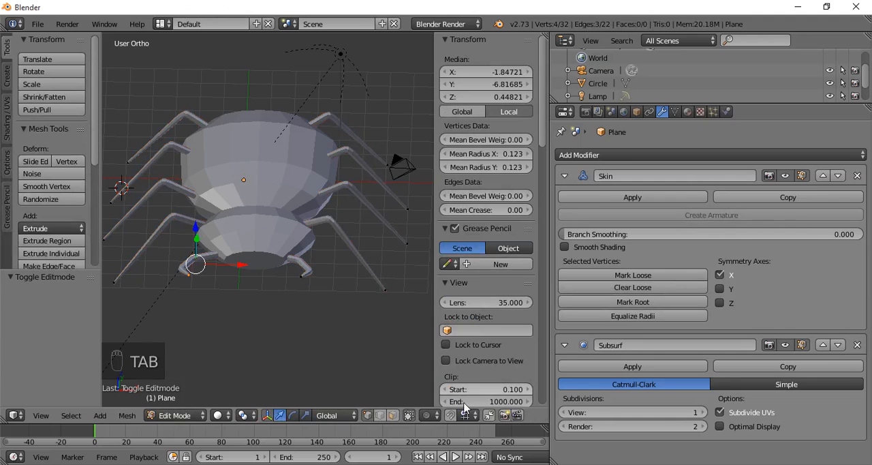
pyautogui.click(411, 415)
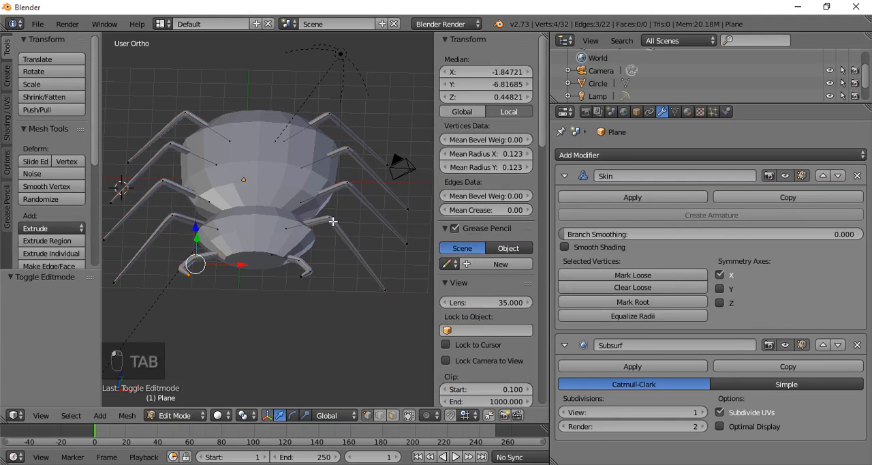
# - Adjust the feet of the +X legs along X in front view and move the front -X foot -0.297 along X
pyautogui.rightClick(333, 221)
pyautogui.press('KP_1')
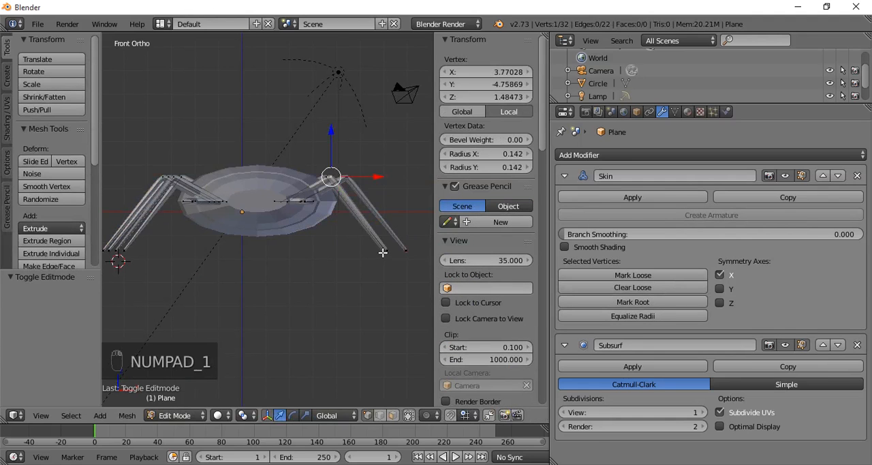
pyautogui.rightClick(406, 251)
pyautogui.moveTo(422, 251); pyautogui.dragTo(386, 252)
pyautogui.rightClick(393, 251)
pyautogui.moveTo(403, 252); pyautogui.dragTo(395, 252)
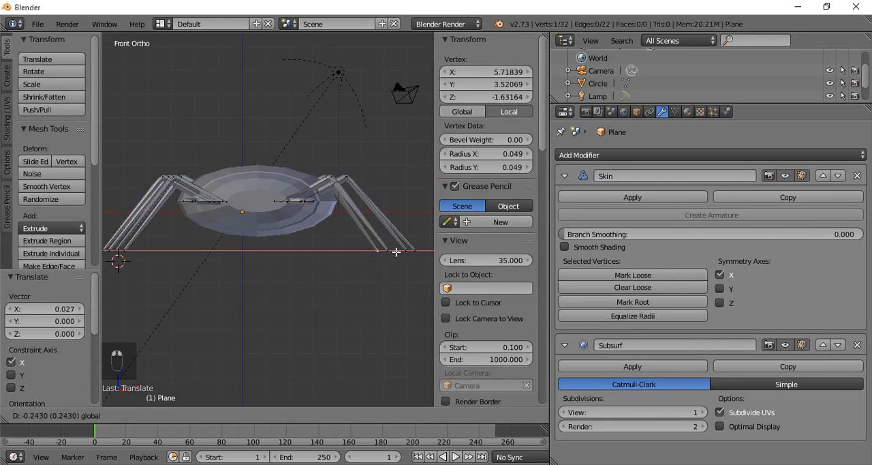
pyautogui.click(391, 252)
pyautogui.moveTo(155, 251); pyautogui.dragTo(157, 256)
# - Move the knee and foot of the front leg on the -X side -0.470 along Y
pyautogui.moveTo(219, 288); pyautogui.dragTo(278, 328, button='middle')
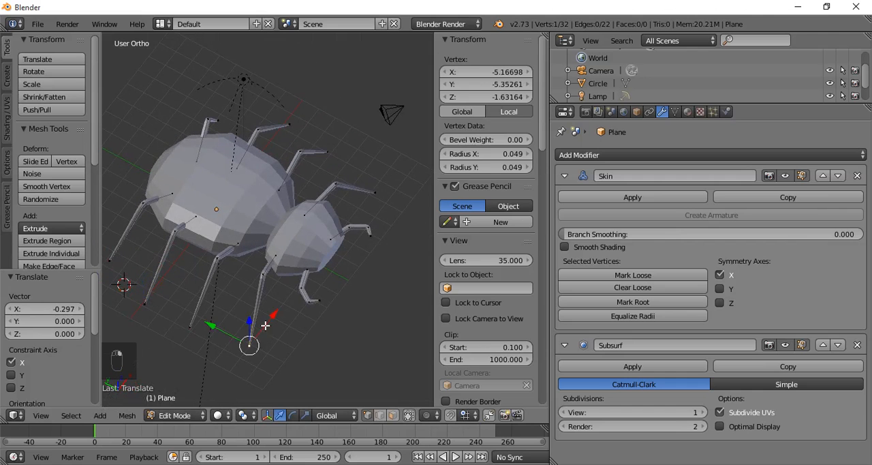
pyautogui.keyDown('shift'); pyautogui.rightClick(263, 281); pyautogui.keyUp('shift')
pyautogui.press('g')
pyautogui.press('y')
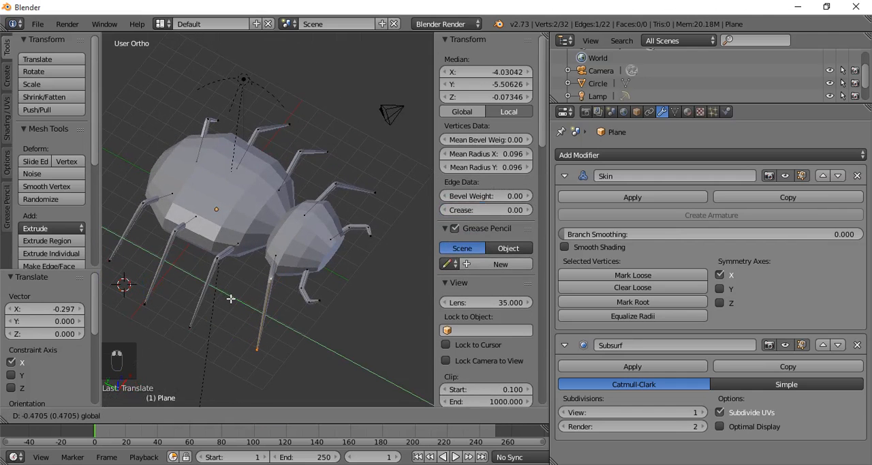
pyautogui.click(230, 299)
# - Move the knee and foot of the front leg on the +X side 0.835 along Y
pyautogui.rightClick(334, 185)
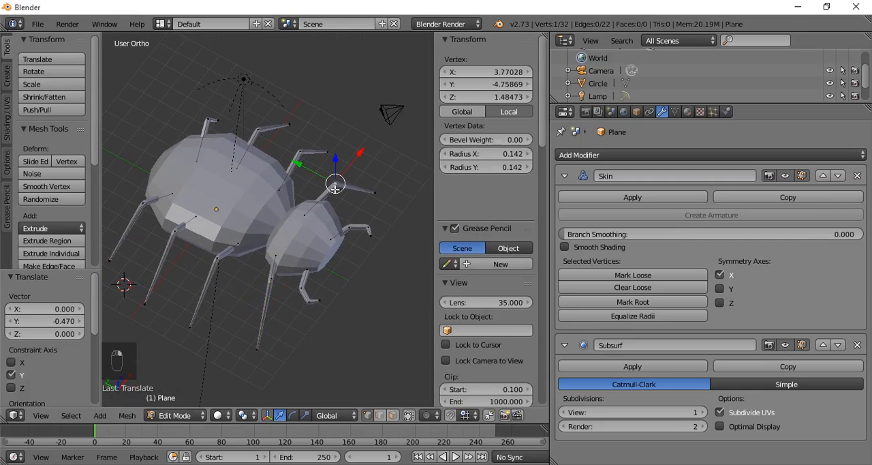
pyautogui.keyDown('shift'); pyautogui.rightClick(368, 193); pyautogui.keyUp('shift')
pyautogui.press('g')
pyautogui.press('y')
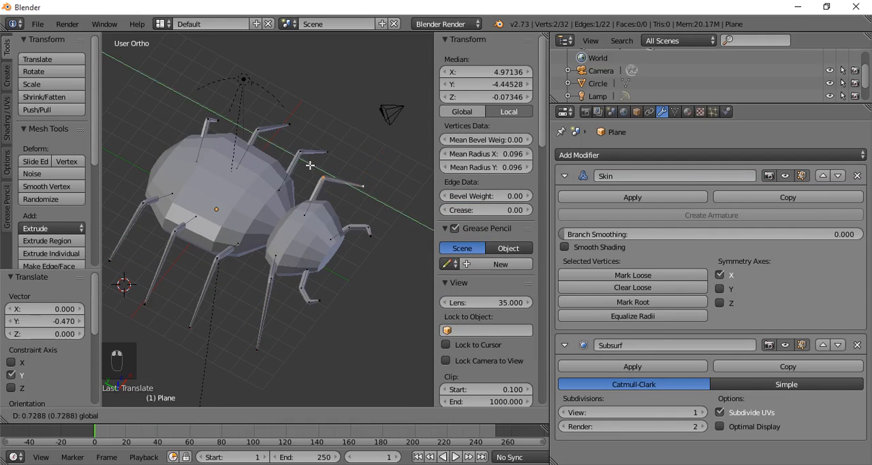
pyautogui.click(303, 175)
# - Move the knee and foot of the second leg on the +X side -0.381 along Y
pyautogui.rightClick(301, 152)
pyautogui.keyDown('shift'); pyautogui.rightClick(329, 151); pyautogui.keyUp('shift')
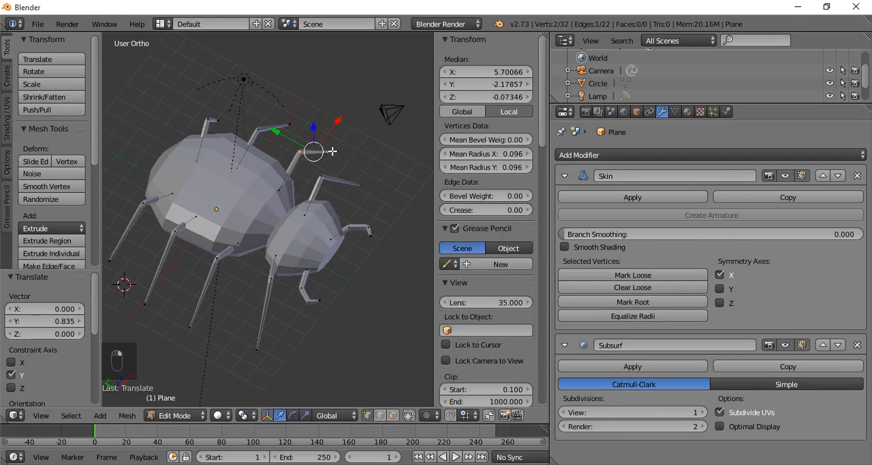
pyautogui.rightClick(290, 138)
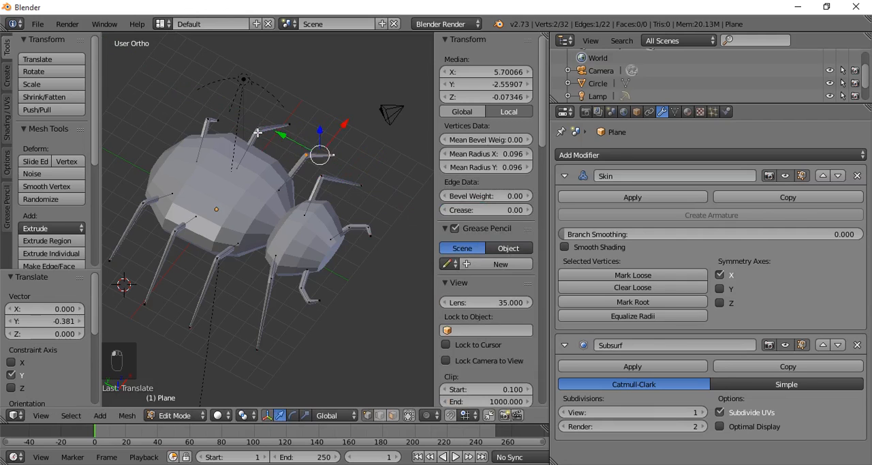
# - Shift the third leg on the +X side along Y and move that side's rear foot 0.390 along X
pyautogui.keyDown('shift'); pyautogui.rightClick(286, 125); pyautogui.keyUp('shift')
pyautogui.moveTo(237, 109)
pyautogui.mouseDown()
pyautogui.moveTo(223, 103)
pyautogui.moveTo(236, 97)
pyautogui.mouseUp()
pyautogui.rightClick(219, 122)
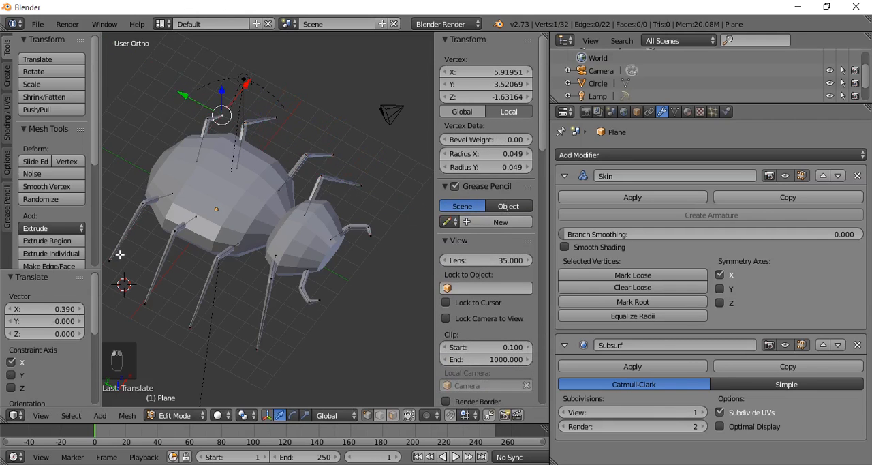
# - Move the rear -X leg's knee -0.487 along Y and its foot -0.288 along Y
pyautogui.keyDown('shift'); pyautogui.rightClick(145, 207); pyautogui.keyUp('shift')
pyautogui.moveTo(112, 223); pyautogui.dragTo(122, 229)
pyautogui.rightClick(121, 260)
pyautogui.moveTo(106, 258); pyautogui.dragTo(109, 260)
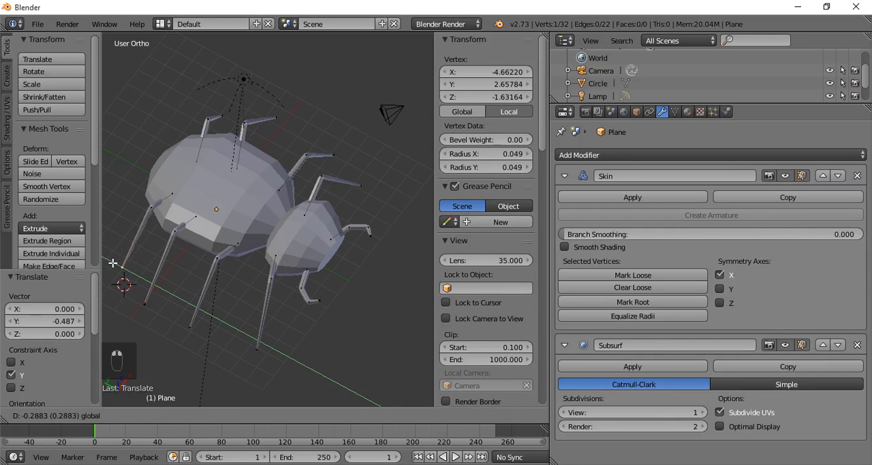
pyautogui.click(113, 262)
# - Shift the knee and foot of the third leg from the front on the -X side along Y
pyautogui.rightClick(175, 231)
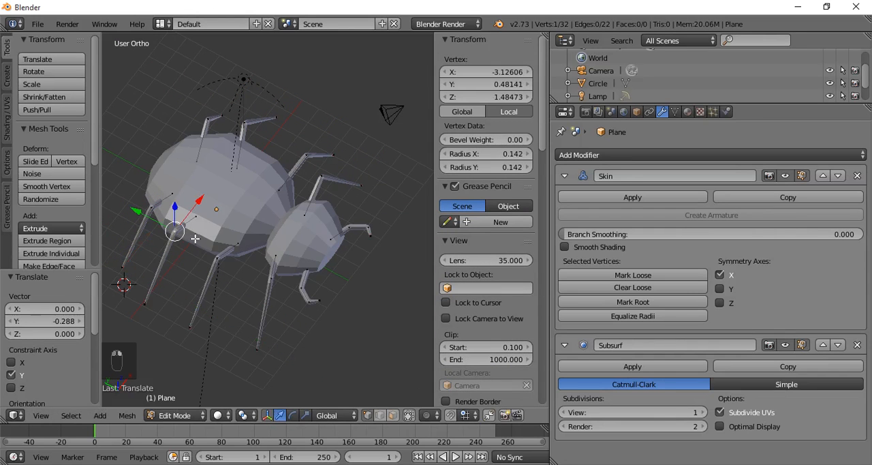
pyautogui.keyDown('shift'); pyautogui.rightClick(146, 303); pyautogui.keyUp('shift')
pyautogui.moveTo(127, 251); pyautogui.dragTo(321, 334)
pyautogui.rightClick(158, 308)
pyautogui.moveTo(321, 334); pyautogui.dragTo(304, 313, button='middle')
# - Move the tip and adjoining joint of the pincer on the +X side -0.538 along X
pyautogui.press('Tab')
pyautogui.scroll(4, 302, 308)
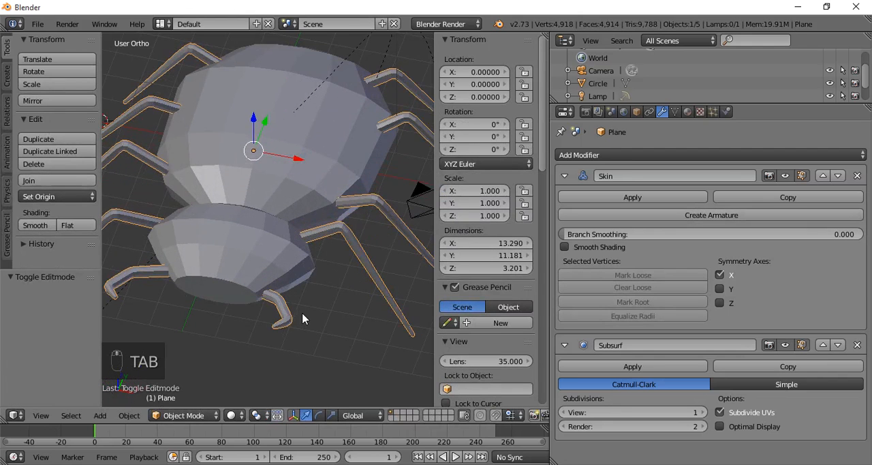
pyautogui.press('Tab')
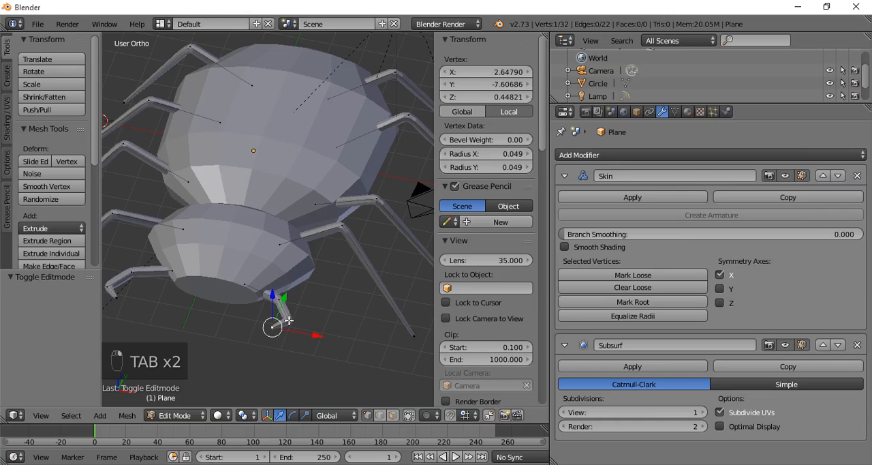
pyautogui.keyDown('shift'); pyautogui.rightClick(289, 320); pyautogui.keyUp('shift')
pyautogui.moveTo(313, 331); pyautogui.dragTo(297, 333)
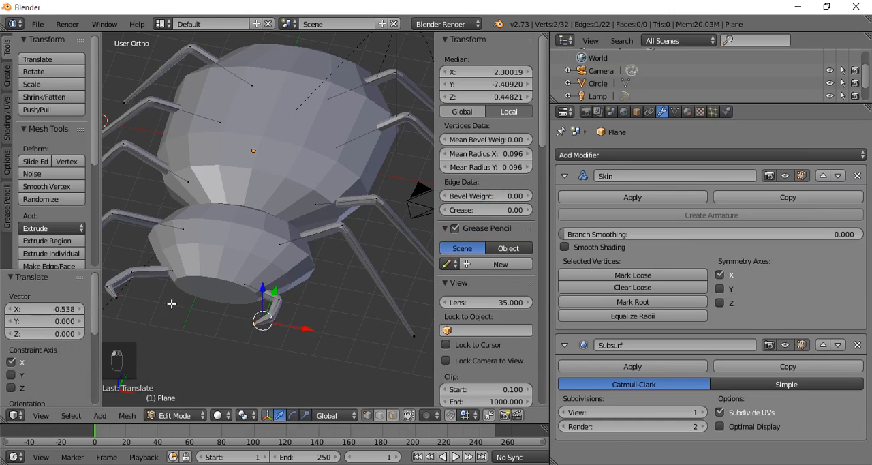
# - Move the tip and adjoining joint of the pincer on the -X side 0.390 along X
pyautogui.press('g')
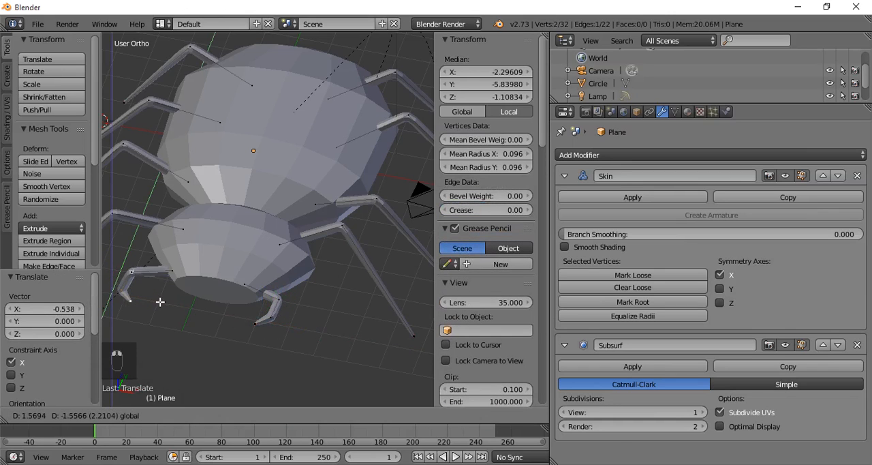
pyautogui.press('x')
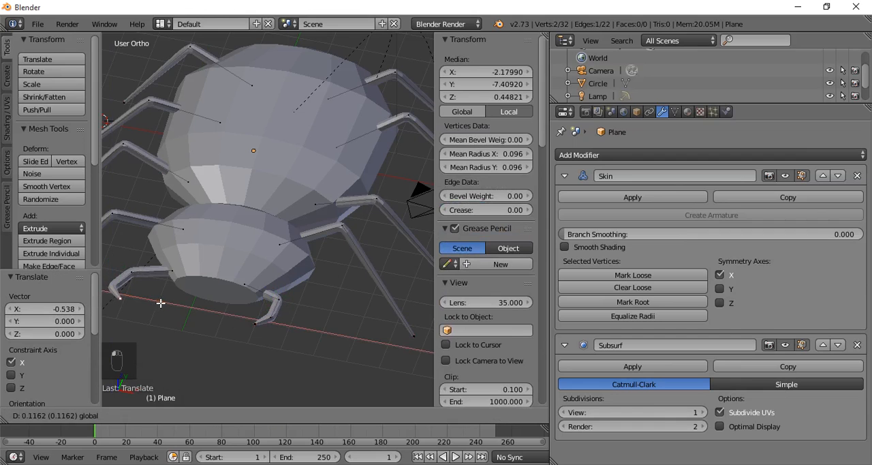
pyautogui.click(170, 304)
pyautogui.scroll(-3, 258, 323)
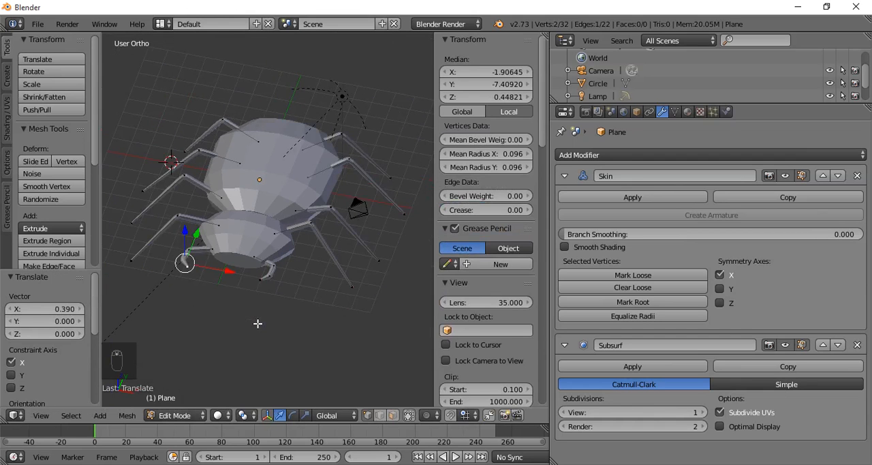
# - Leave mesh editing and apply smooth shading to both the legs object and the body
pyautogui.press('Tab')
pyautogui.moveTo(270, 341); pyautogui.dragTo(278, 319, button='middle')
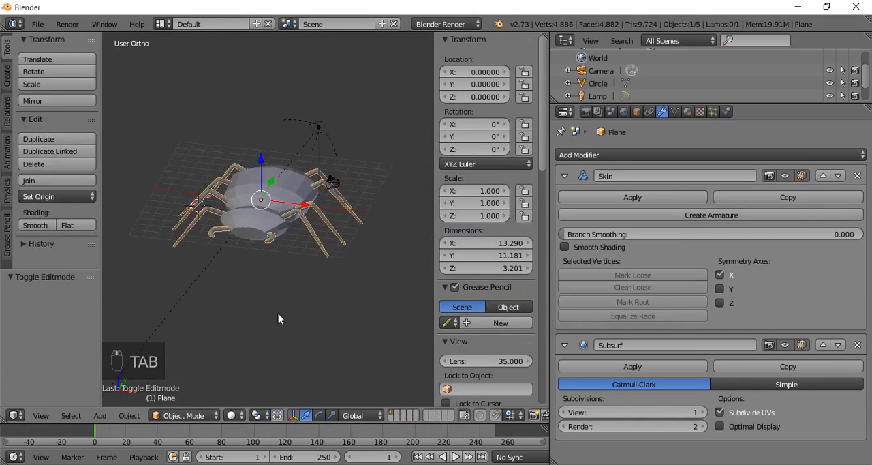
pyautogui.click(37, 225)
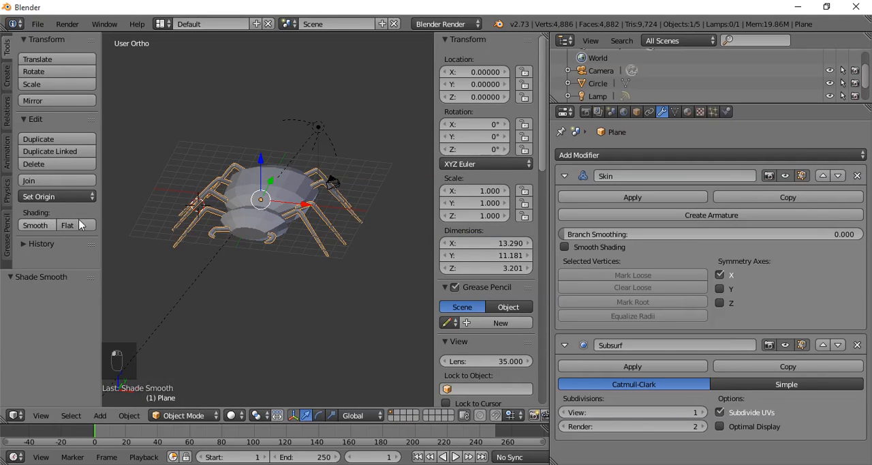
pyautogui.rightClick(252, 220)
pyautogui.click(38, 225)
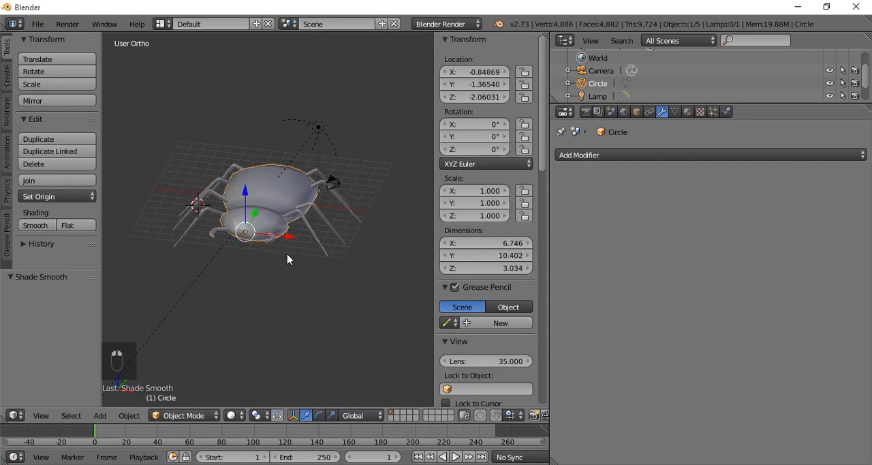
pyautogui.moveTo(288, 259)
pyautogui.mouseDown(button='middle')
pyautogui.moveTo(356, 296)
pyautogui.moveTo(350, 340)
pyautogui.moveTo(199, 234)
pyautogui.moveTo(211, 229)
pyautogui.mouseUp(button='middle')
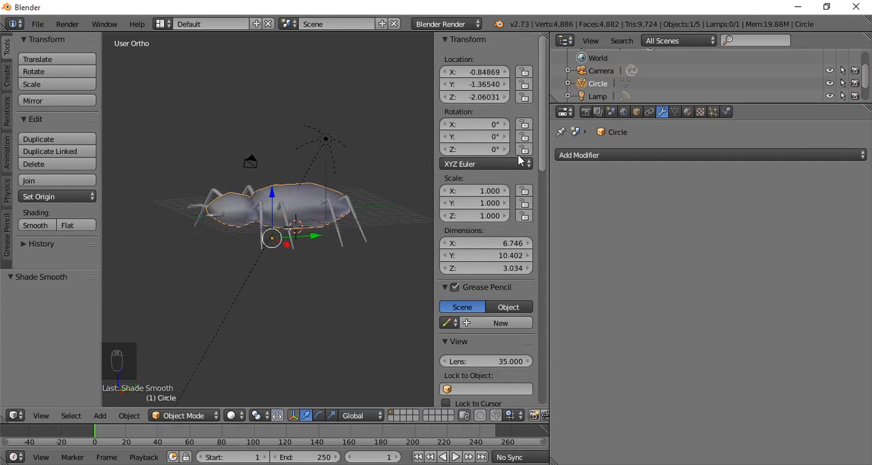
# - Display the material settings of the body
pyautogui.click(689, 112)
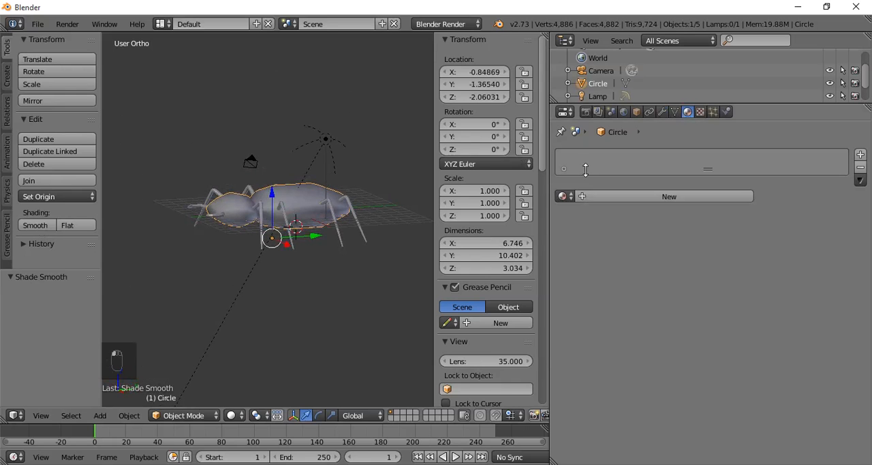
pyautogui.click(564, 197)
pyautogui.press('Tab')
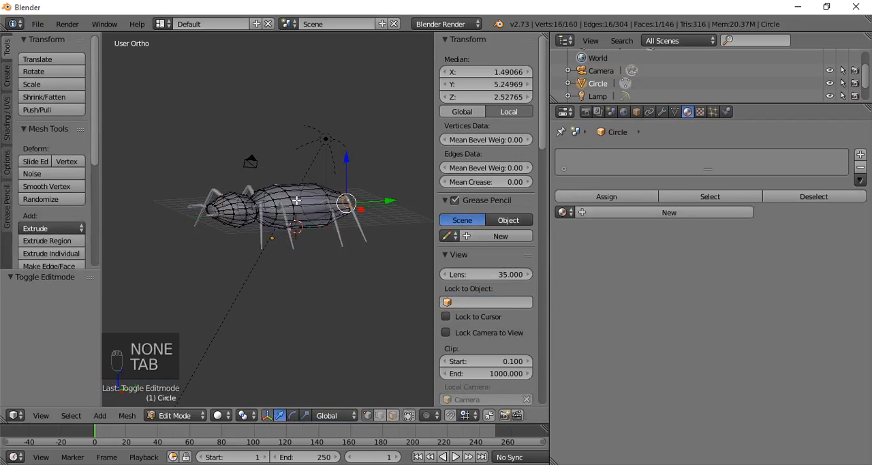
pyautogui.press('Tab')
pyautogui.rightClick(297, 207)
pyautogui.rightClick(297, 206)
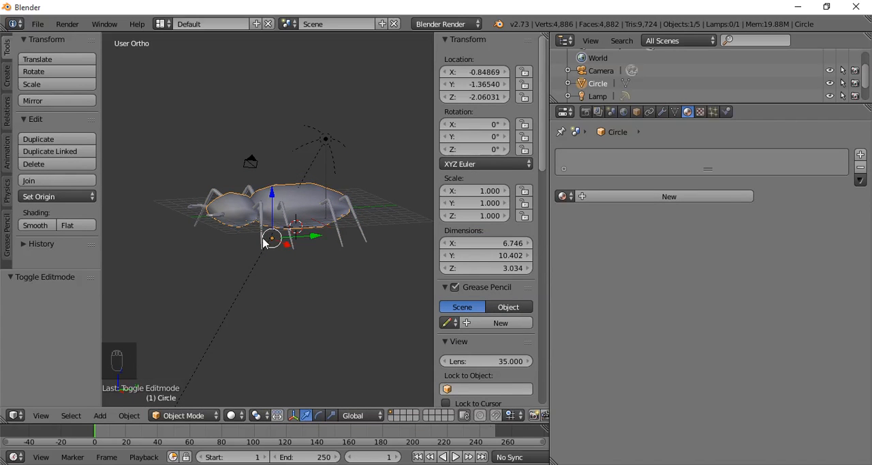
# - Scale the body to 1.227 along Z and lower it to a Z location of -2.20213
pyautogui.press('s')
pyautogui.press('z')
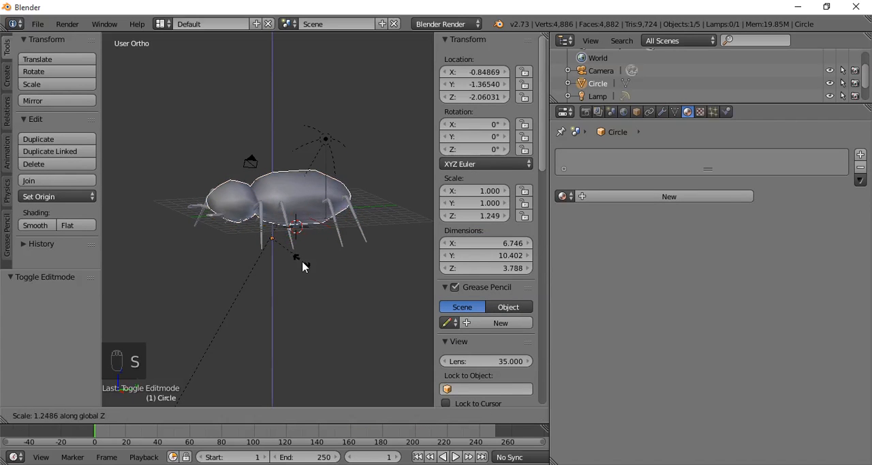
pyautogui.click(297, 249)
pyautogui.moveTo(271, 194); pyautogui.dragTo(273, 195)
pyautogui.press('Tab')
pyautogui.moveTo(268, 236); pyautogui.dragTo(304, 246, button='middle')
pyautogui.press('Tab')
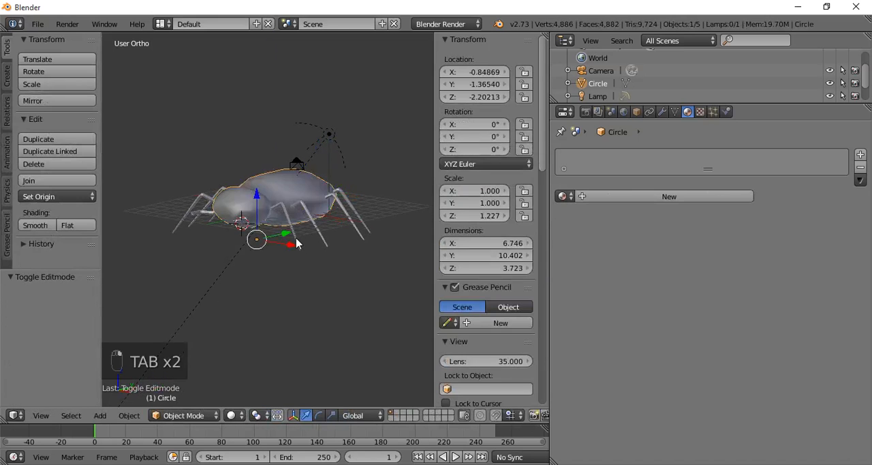
# - Select the foot vertices of all eight legs and move them -0.799 along Z
pyautogui.press('Tab')
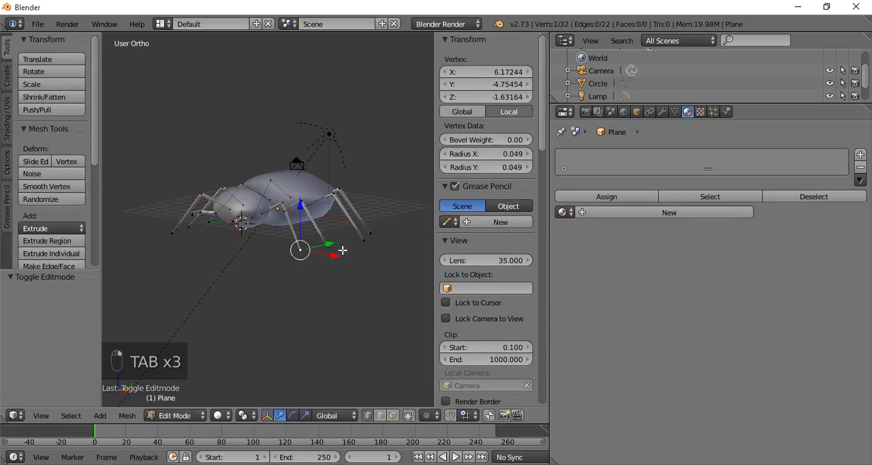
pyautogui.keyDown('shift'); pyautogui.rightClick(338, 252); pyautogui.keyUp('shift')
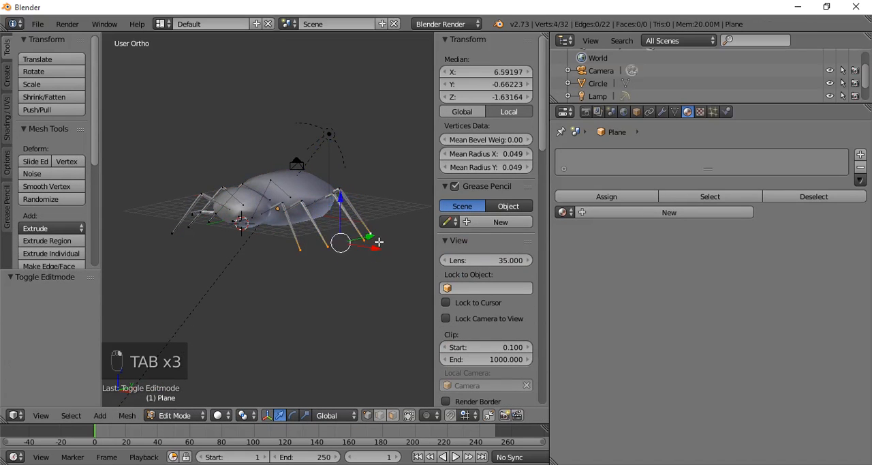
pyautogui.moveTo(379, 242); pyautogui.dragTo(191, 248, button='middle')
pyautogui.moveTo(285, 282); pyautogui.dragTo(250, 198, button='middle')
pyautogui.keyDown('shift'); pyautogui.rightClick(160, 243); pyautogui.keyUp('shift')
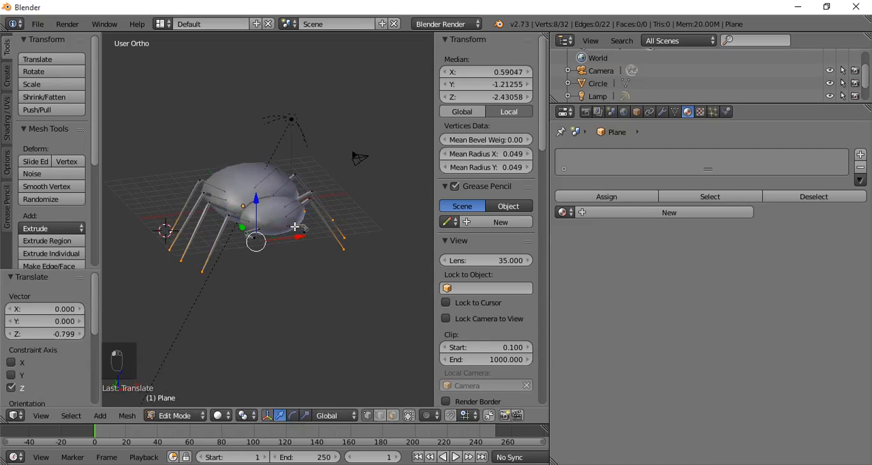
pyautogui.press('Tab')
pyautogui.press('KP_Divide')
pyautogui.press('KP_Divide')
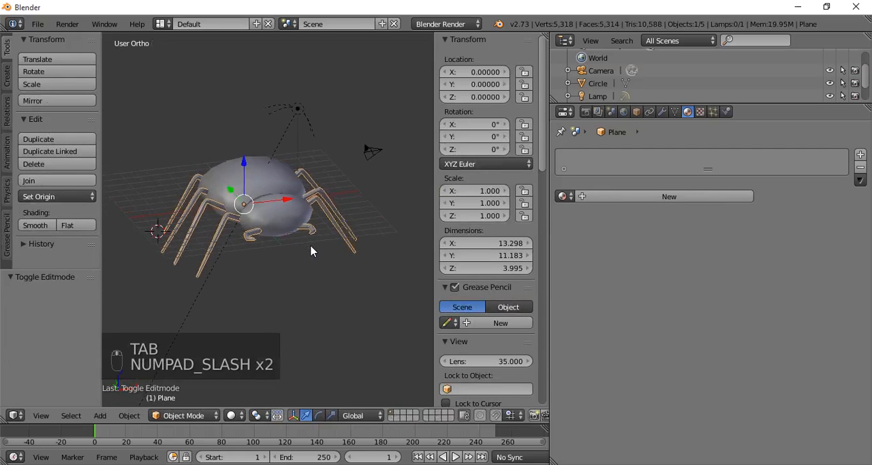
# - Assign the existing material named Material to the legs object and set its diffuse intensity to 0
pyautogui.press('Tab')
pyautogui.moveTo(265, 249); pyautogui.dragTo(204, 269, button='middle')
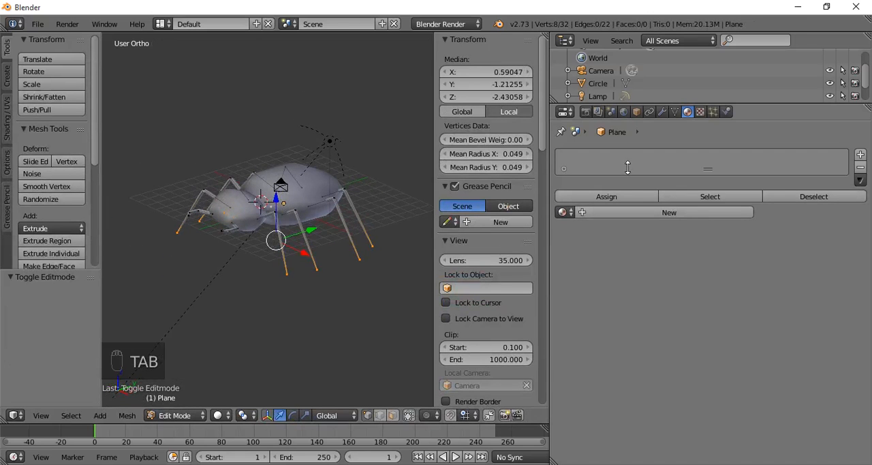
pyautogui.click(564, 212)
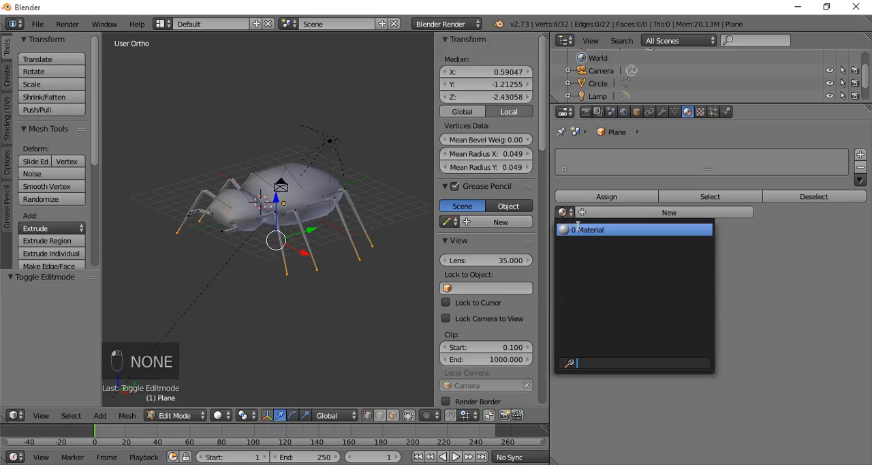
pyautogui.click(594, 232)
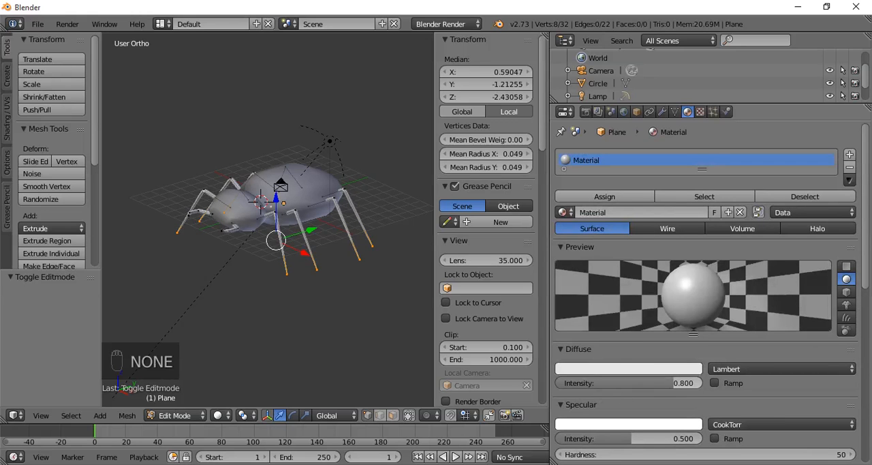
pyautogui.moveTo(673, 383); pyautogui.dragTo(556, 383)
pyautogui.press('Tab')
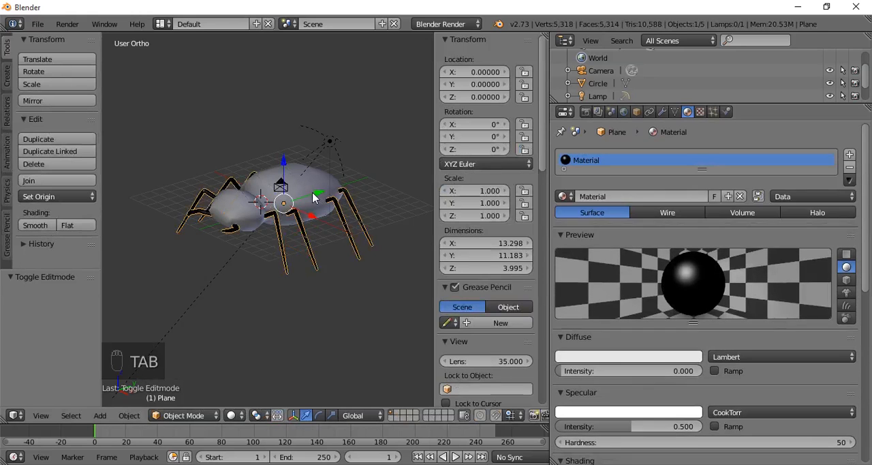
# - Assign the same existing material, Material, to the body
pyautogui.rightClick(316, 193)
pyautogui.click(565, 197)
pyautogui.click(572, 213)
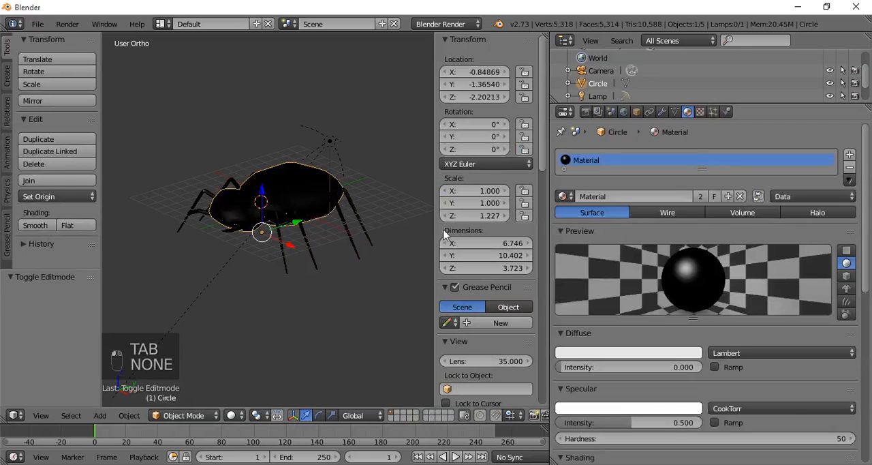
pyautogui.press('Tab')
pyautogui.moveTo(350, 259); pyautogui.dragTo(308, 261, button='middle')
pyautogui.press('Tab')
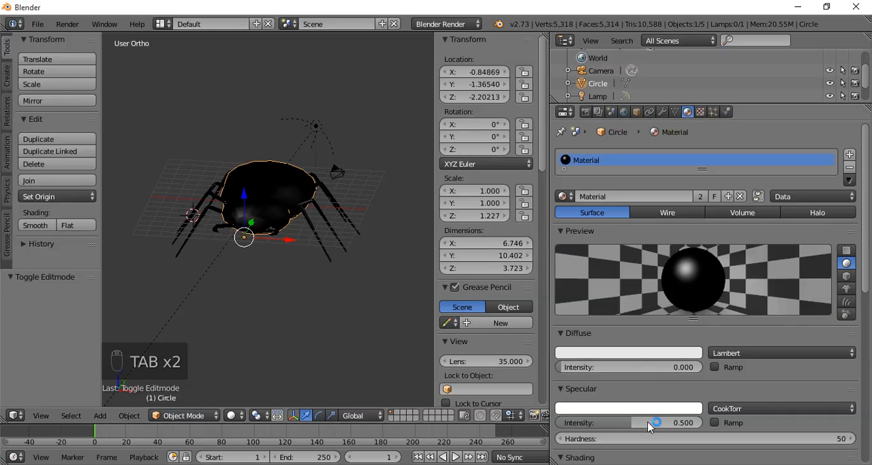
# - Set the shared material's specular intensity to 0.225
pyautogui.moveTo(648, 423); pyautogui.dragTo(562, 423)
pyautogui.click(358, 290)
pyautogui.moveTo(368, 293); pyautogui.dragTo(266, 319, button='middle')
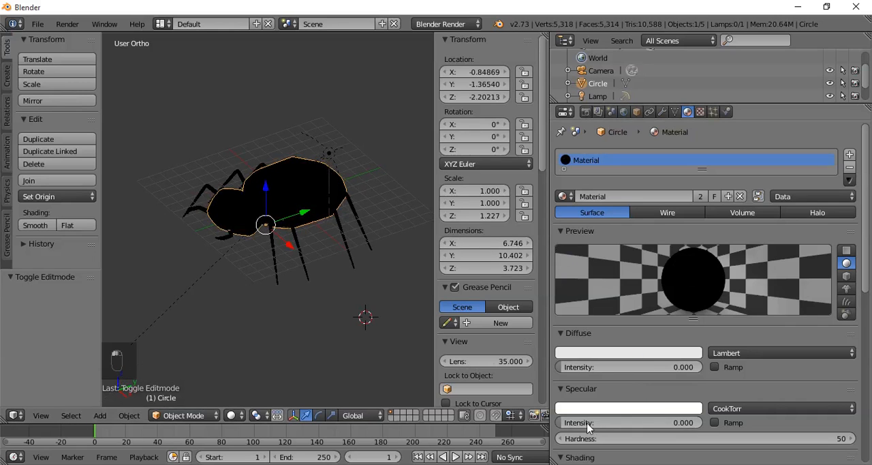
pyautogui.moveTo(588, 423); pyautogui.dragTo(604, 423)
pyautogui.moveTo(288, 306); pyautogui.dragTo(250, 262, button='middle')
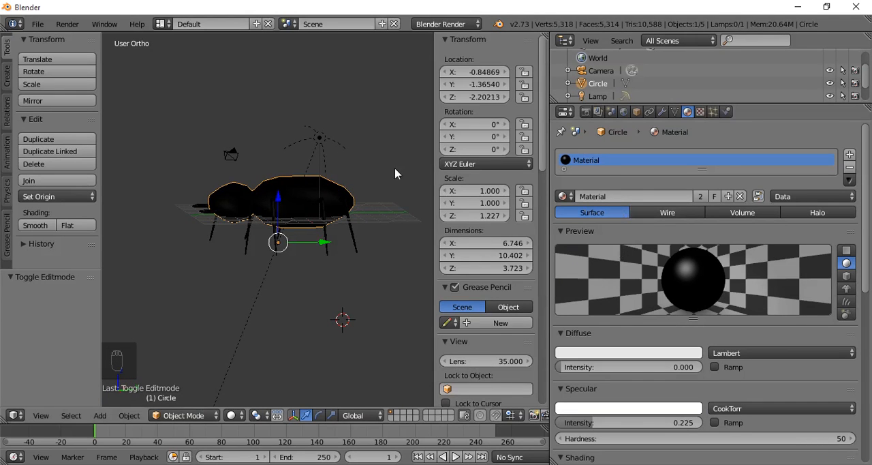
pyautogui.moveTo(289, 263); pyautogui.dragTo(387, 248, button='middle')
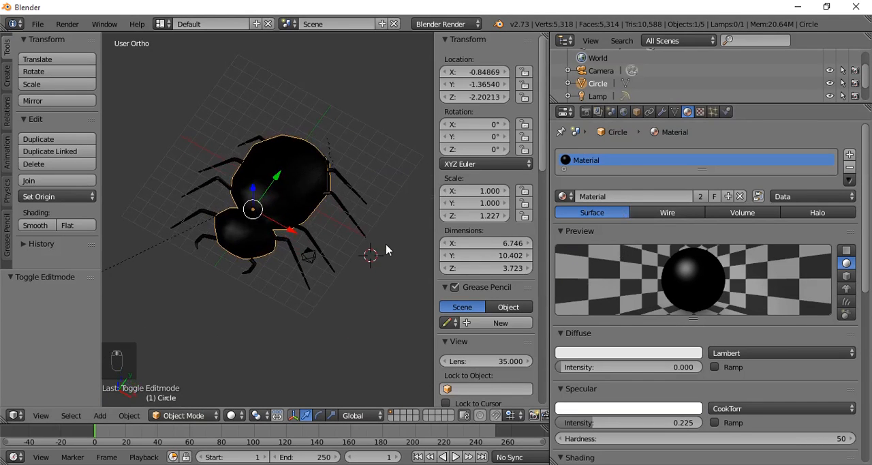
# - Show the body's modifier settings and examine the finished creature from several angles, both deselected and with the body selected
pyautogui.click(661, 113)
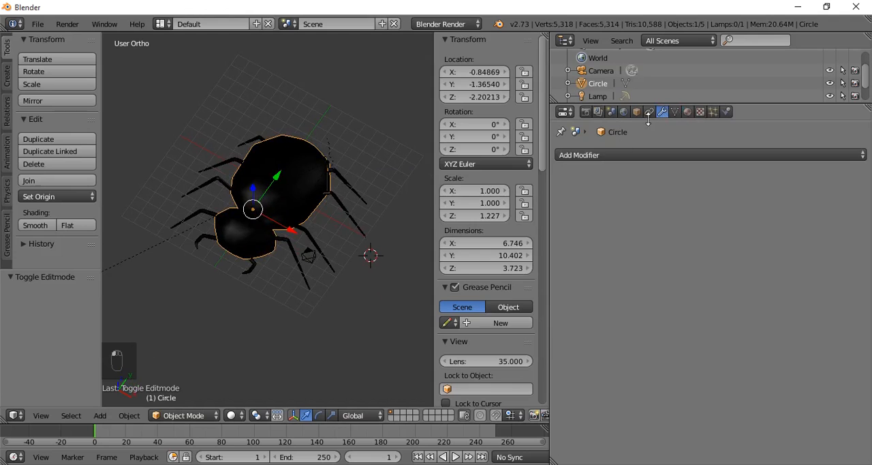
pyautogui.click(580, 155)
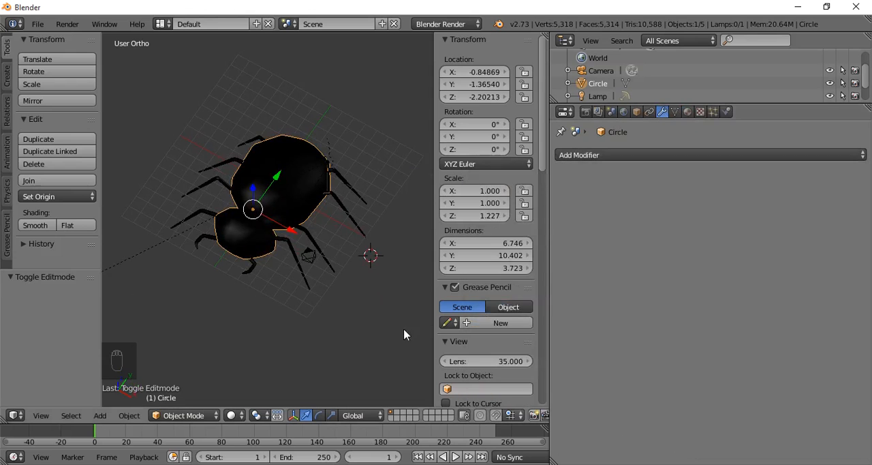
pyautogui.moveTo(368, 321); pyautogui.dragTo(334, 259, button='middle')
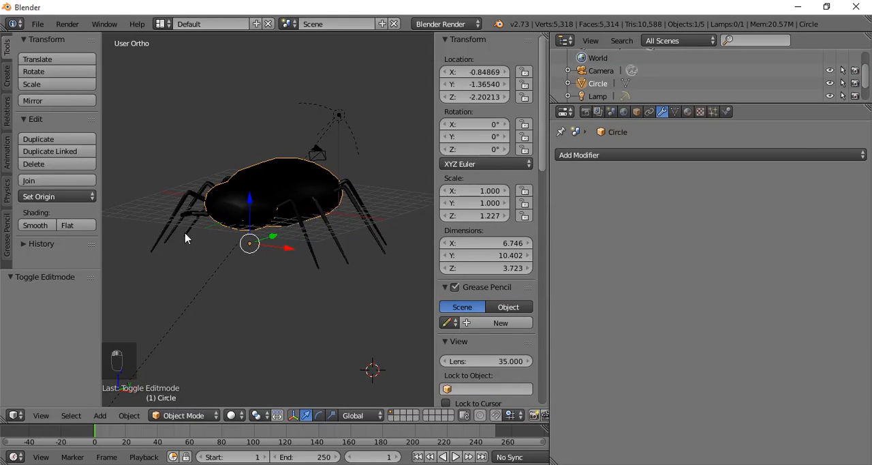
pyautogui.moveTo(185, 238); pyautogui.dragTo(204, 286, button='middle')
pyautogui.scroll(2, 233, 261)
pyautogui.moveTo(234, 261); pyautogui.dragTo(249, 213, button='middle')
pyautogui.press('a')
pyautogui.moveTo(229, 268); pyautogui.dragTo(177, 282, button='middle')
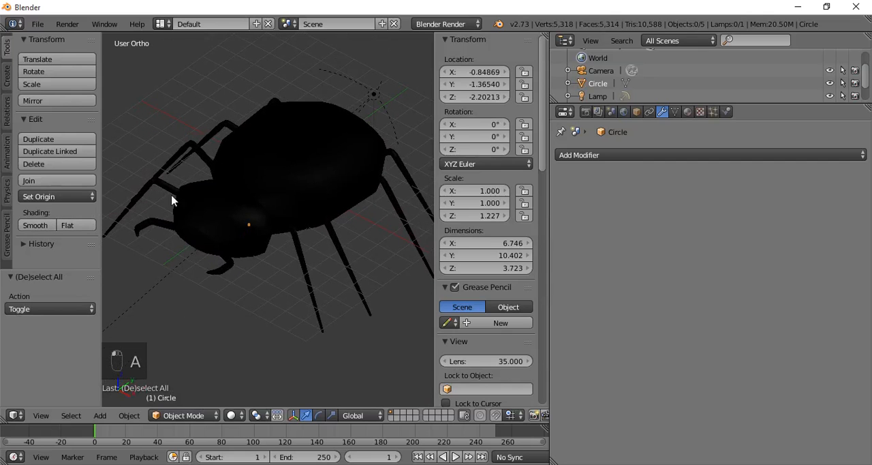
pyautogui.rightClick(202, 193)
pyautogui.moveTo(202, 193); pyautogui.dragTo(230, 206, button='middle')
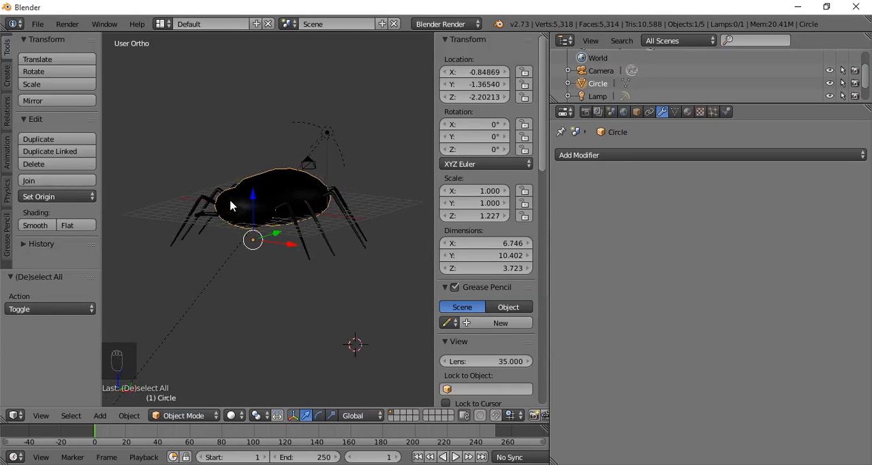